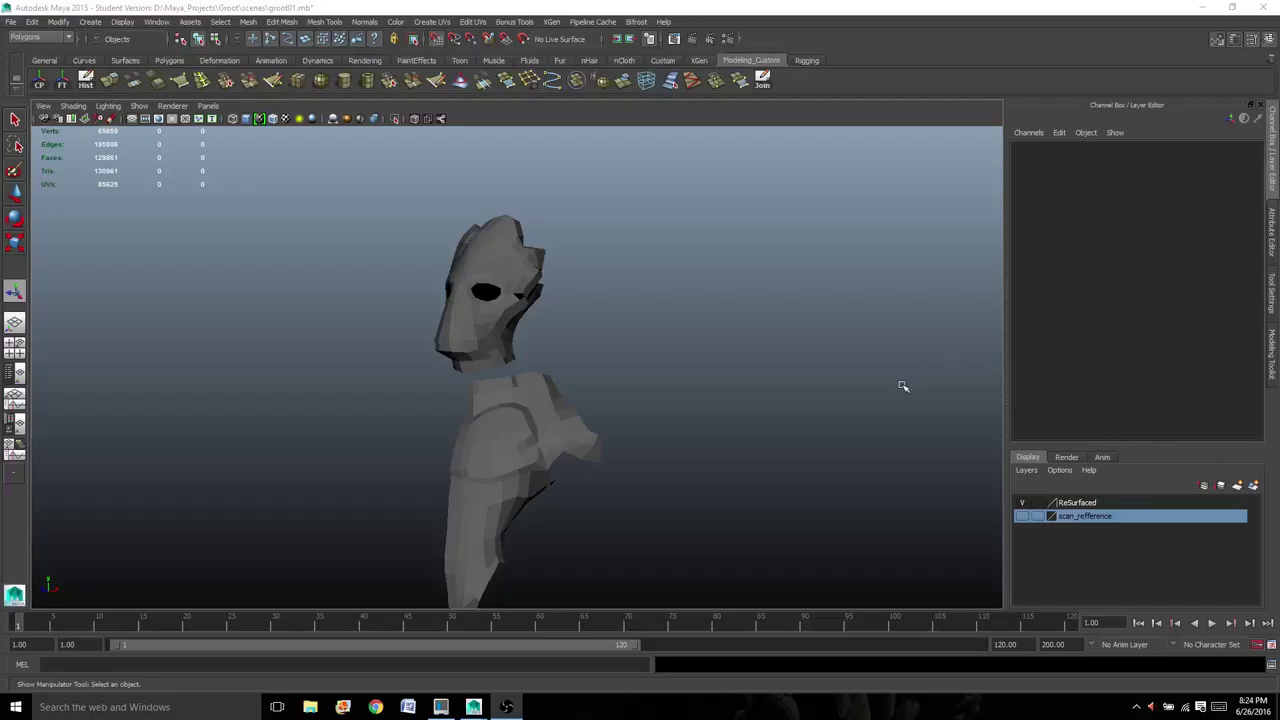
- Examine the resurfaced head and torso meshes from several angles and distances, including the gap between them
scroll(643, 399, down, 3)
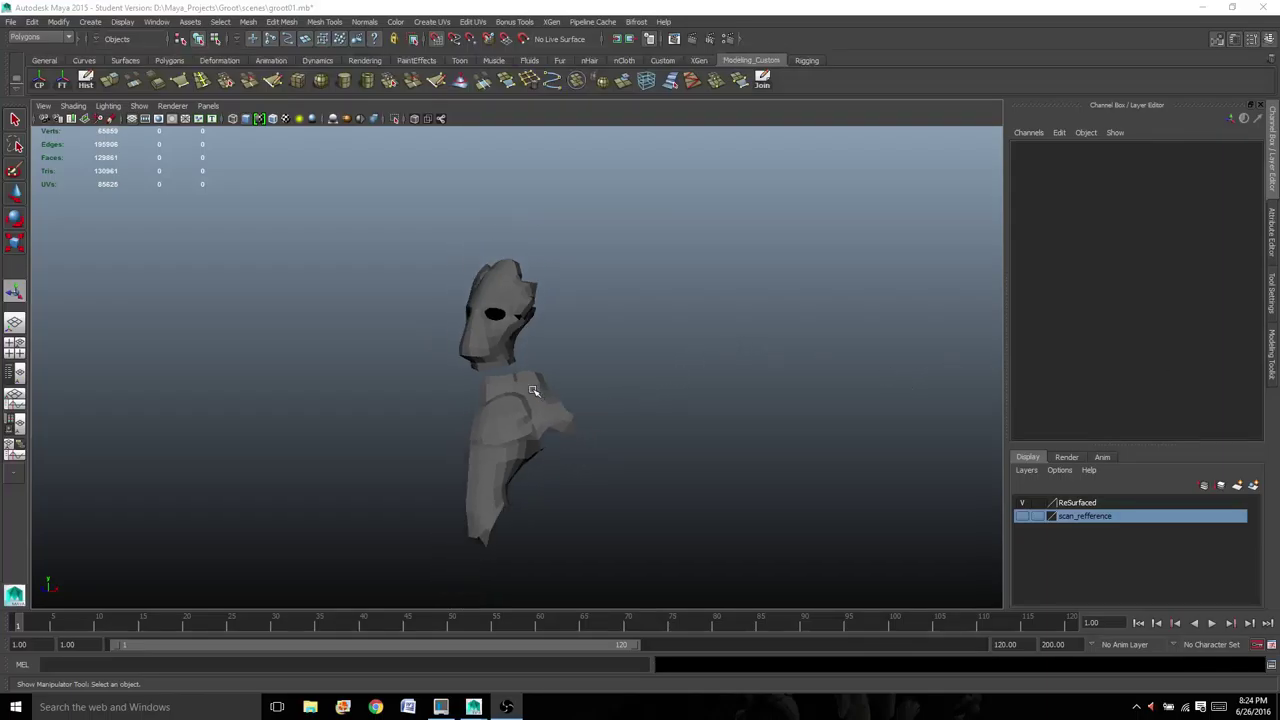
alt+drag(533, 390, 649, 335)
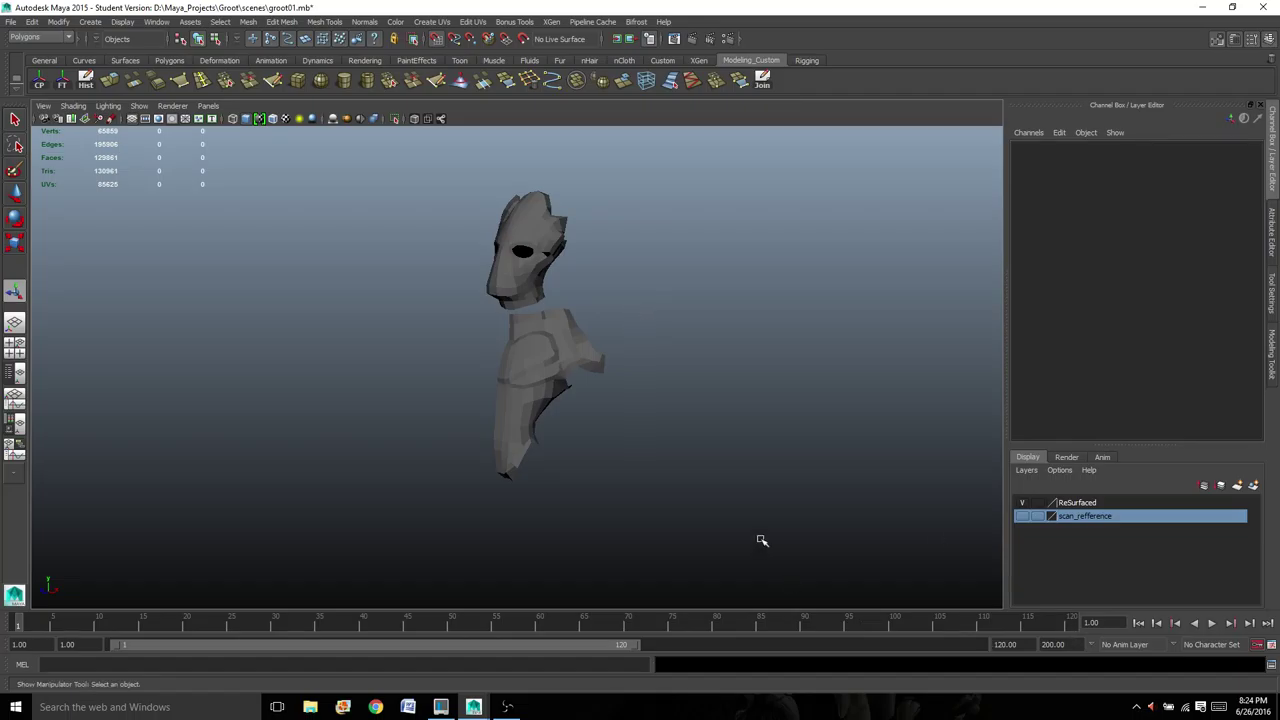
scroll(762, 540, up, 2)
alt+drag(605, 401, 602, 413)
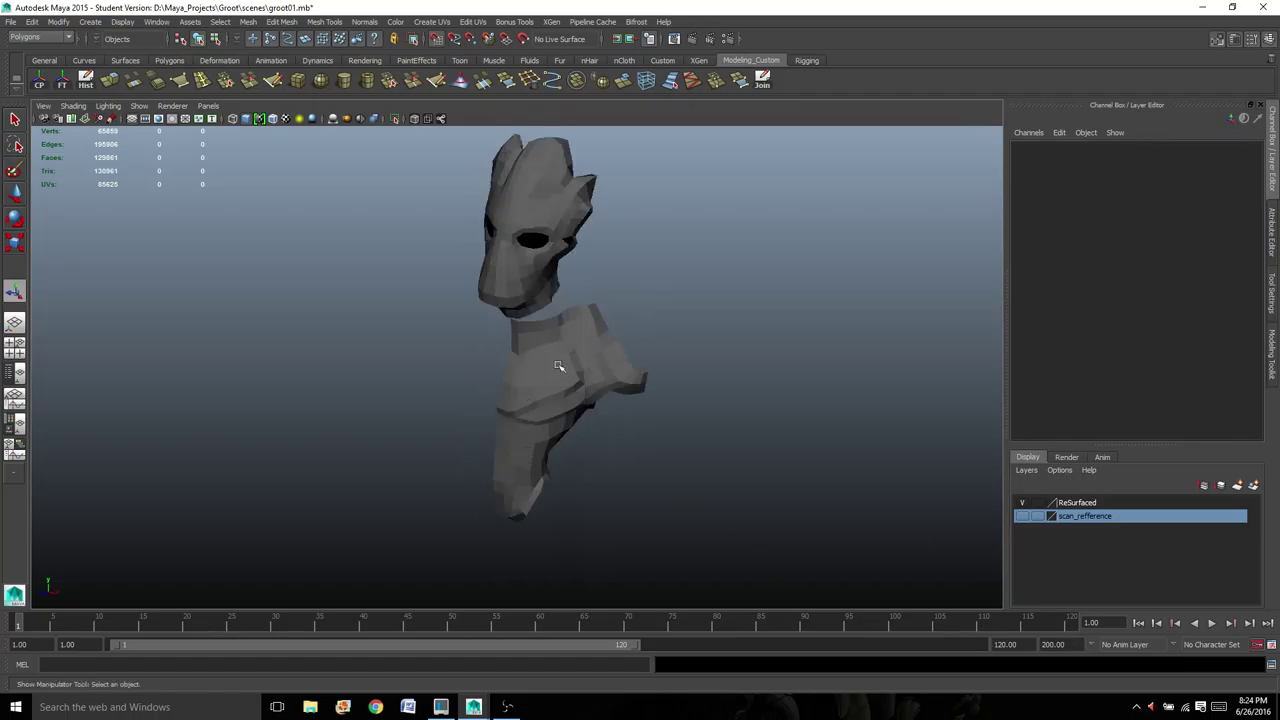
alt+drag(559, 366, 548, 330)
alt+drag(617, 308, 552, 242)
scroll(460, 254, up, 5)
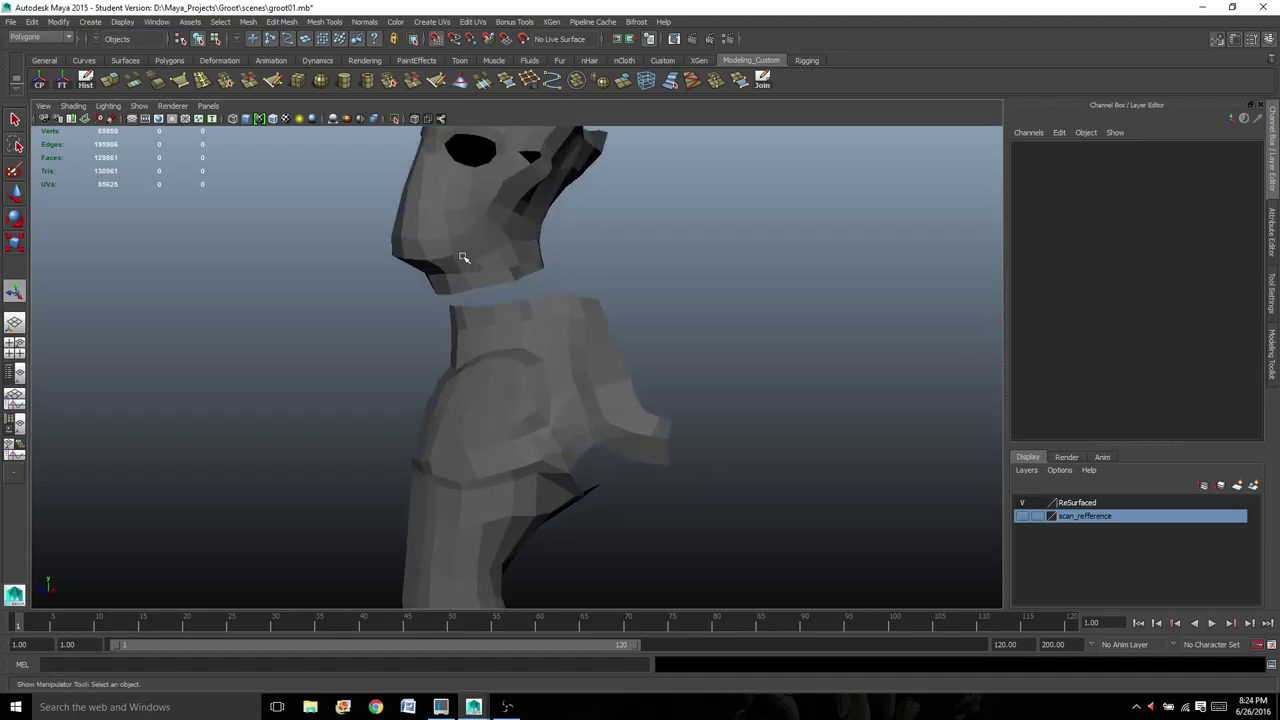
alt+middle_drag(475, 233, 461, 400)
alt+drag(470, 309, 417, 318)
- Select the head mesh and inspect the small opening beside the eye socket up close
click(571, 340)
scroll(571, 341, up, 5)
alt+drag(570, 342, 492, 362)
scroll(492, 362, up, 10)
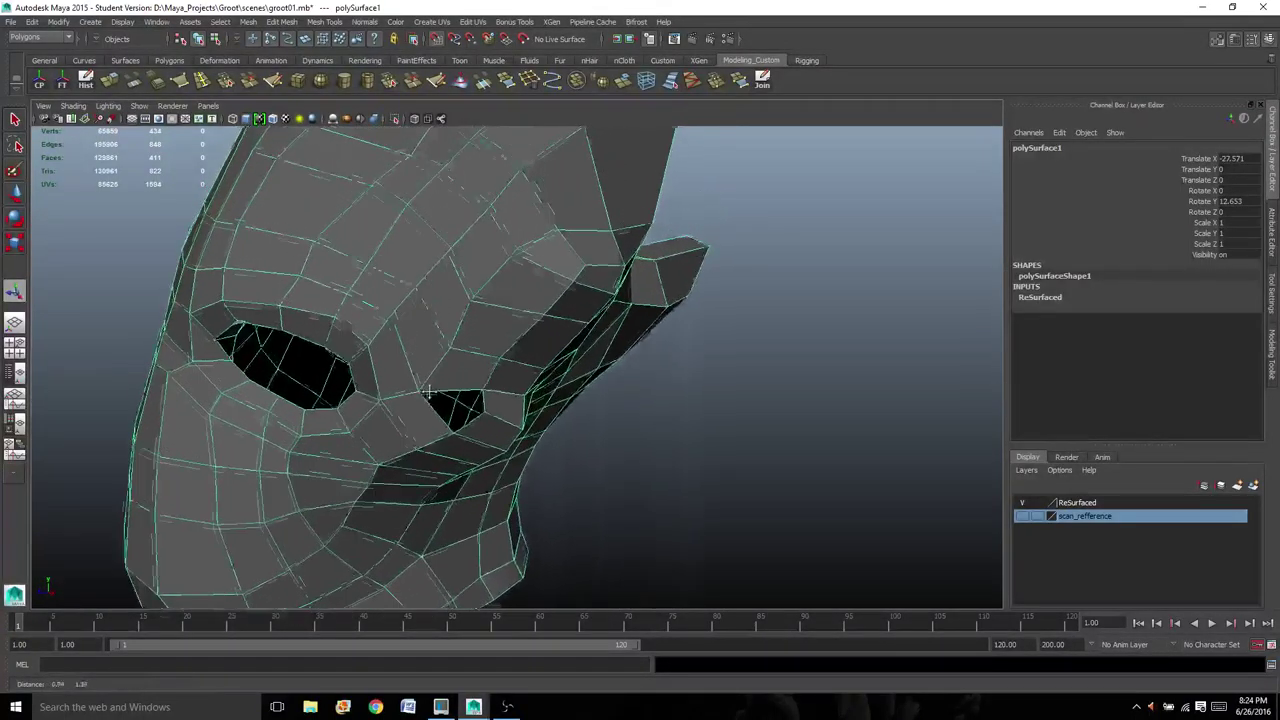
scroll(438, 410, down, 8)
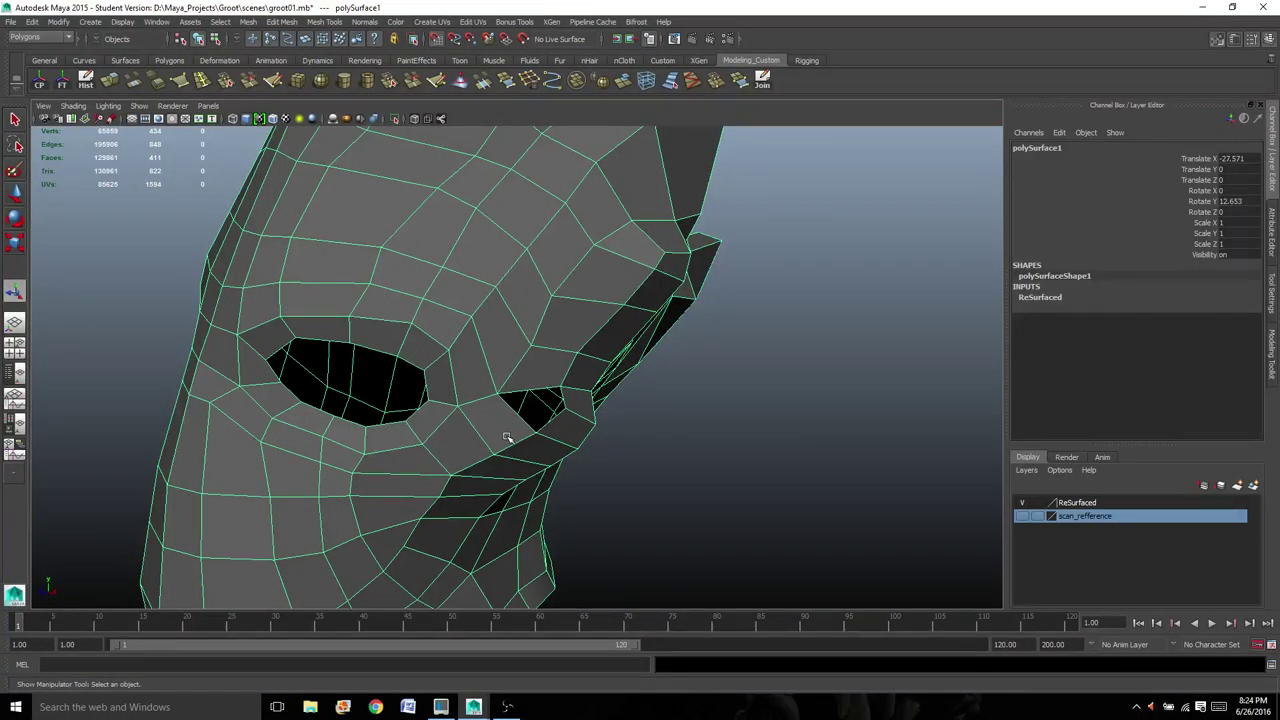
alt+drag(507, 438, 483, 403)
scroll(557, 411, up, 8)
scroll(474, 403, down, 3)
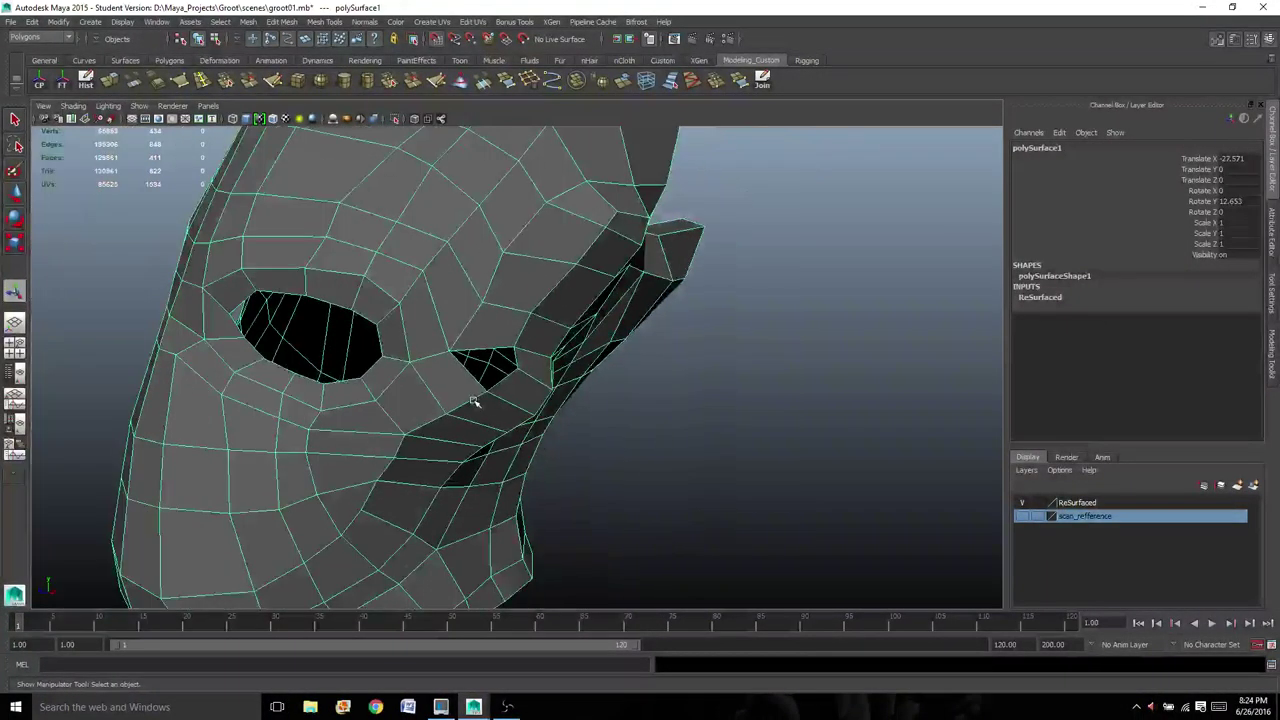
scroll(474, 398, up, 2)
scroll(474, 399, up, 2)
scroll(474, 399, down, 3)
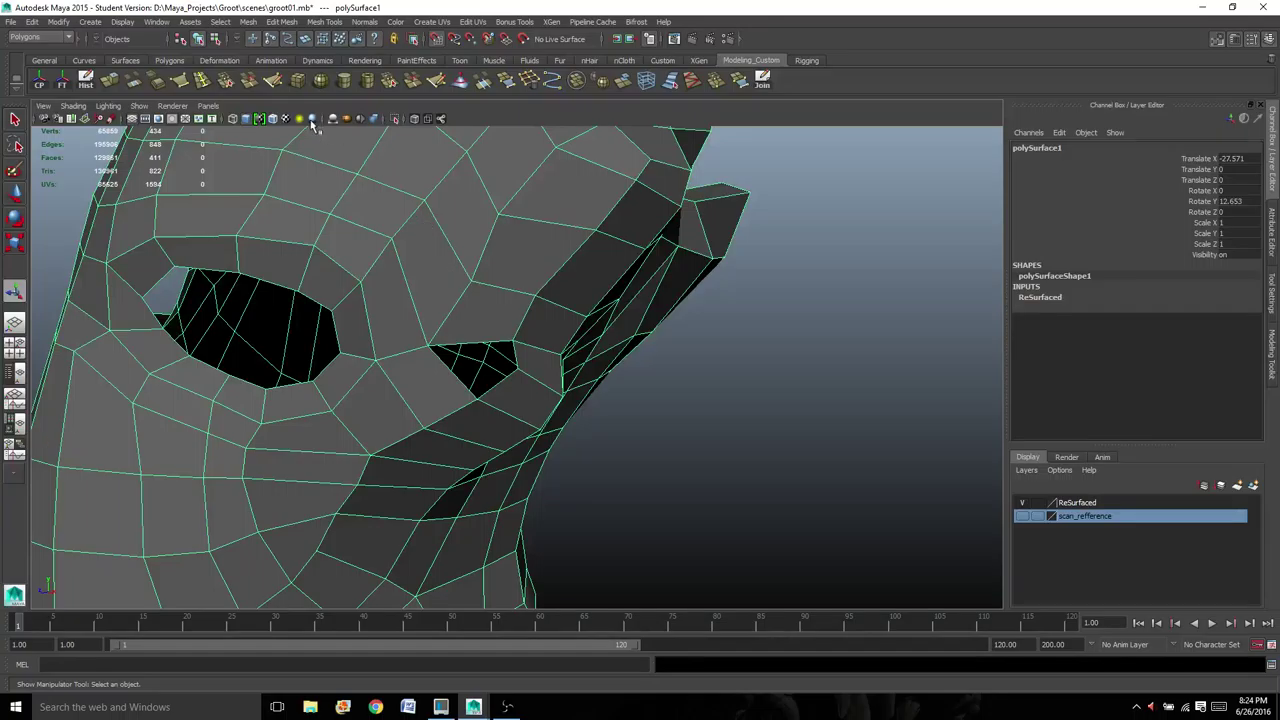
- Fill the four-sided hole beside the eye socket with the Append to Polygon Tool
click(325, 22)
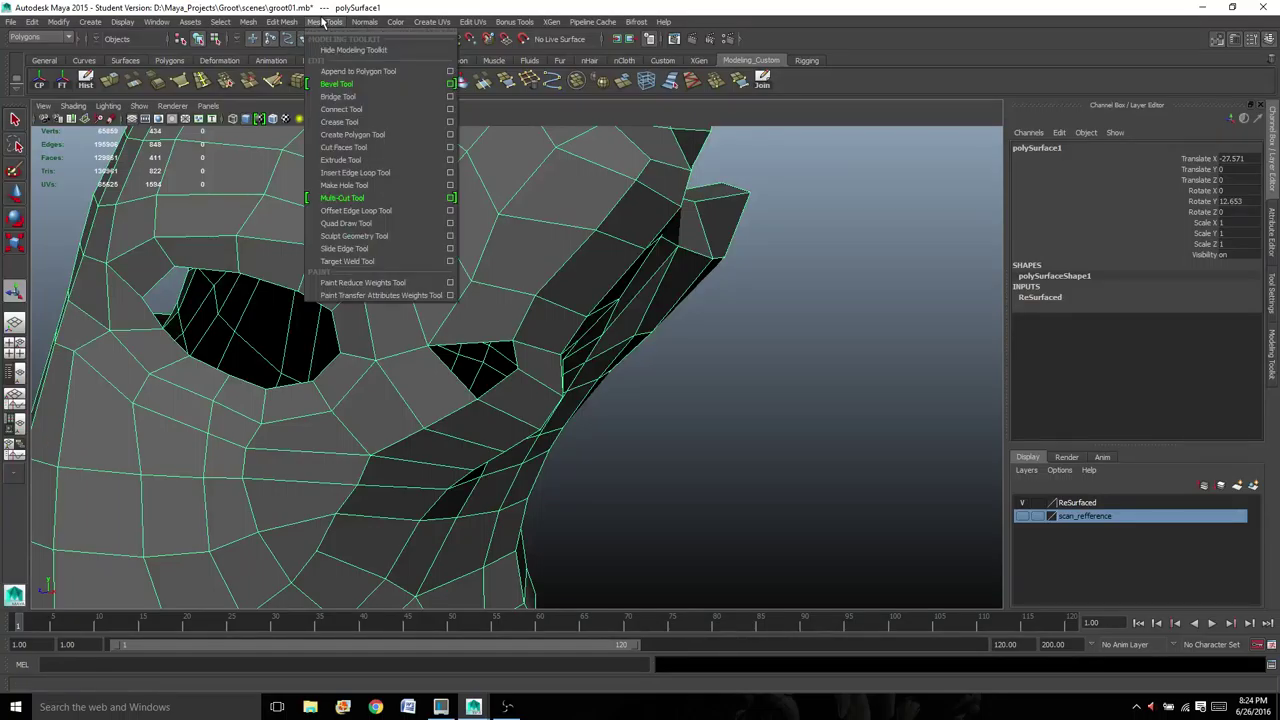
click(339, 72)
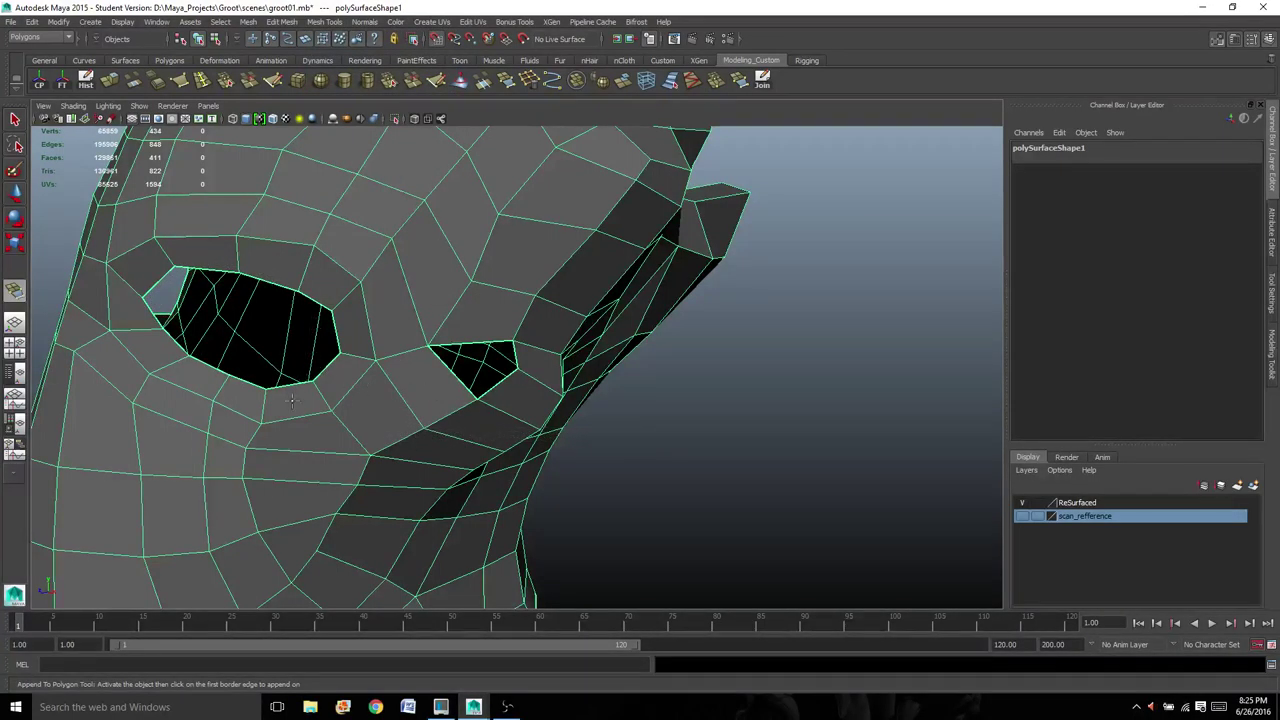
scroll(465, 405, up, 5)
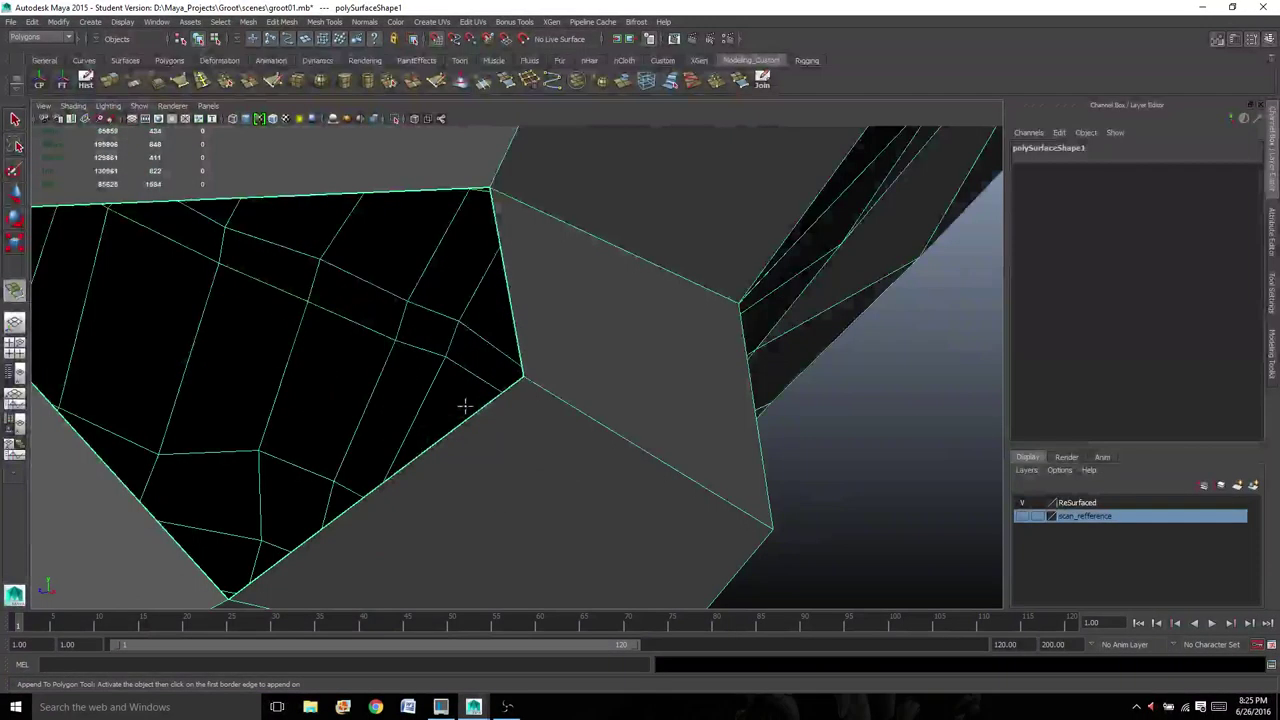
scroll(465, 405, down, 2)
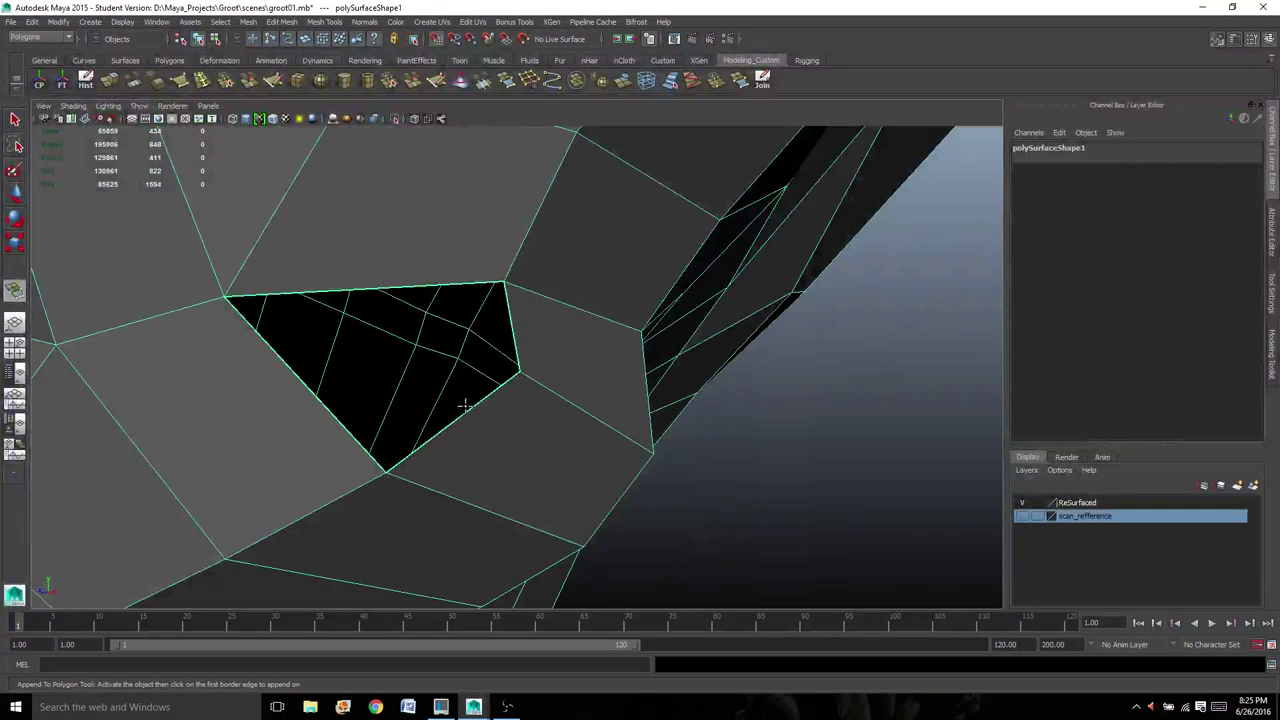
click(388, 291)
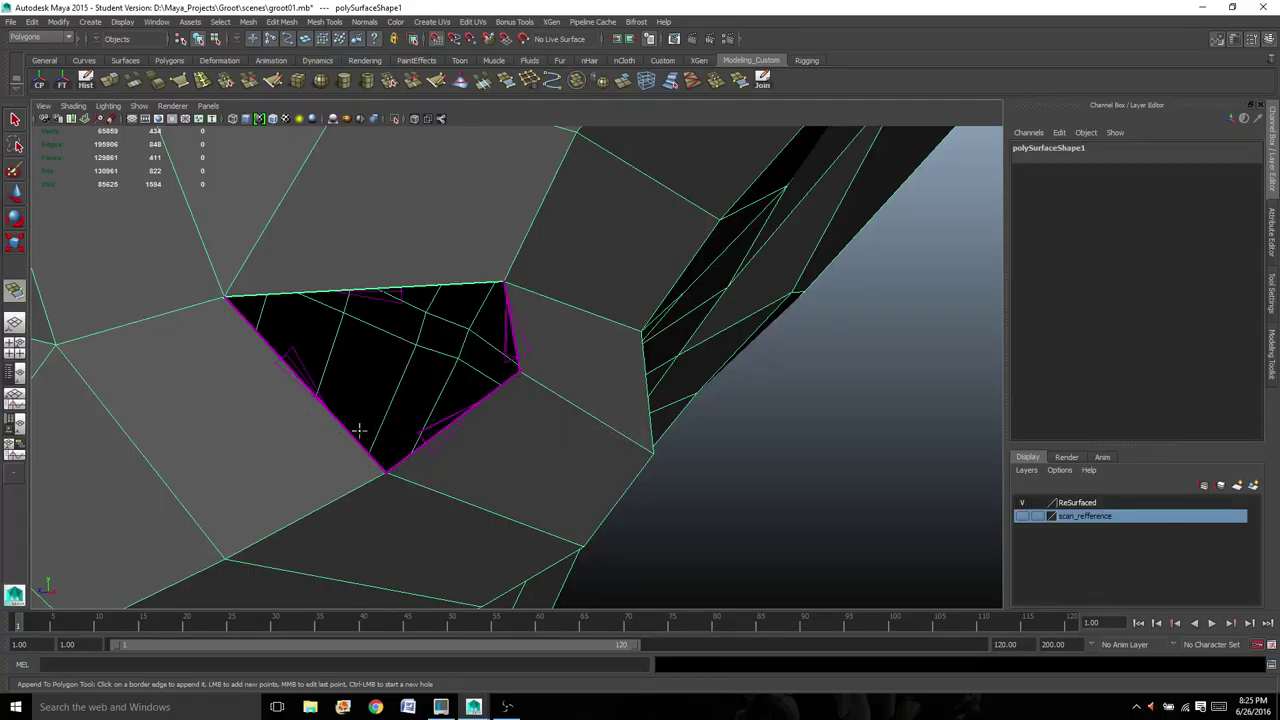
scroll(348, 419, down, 4)
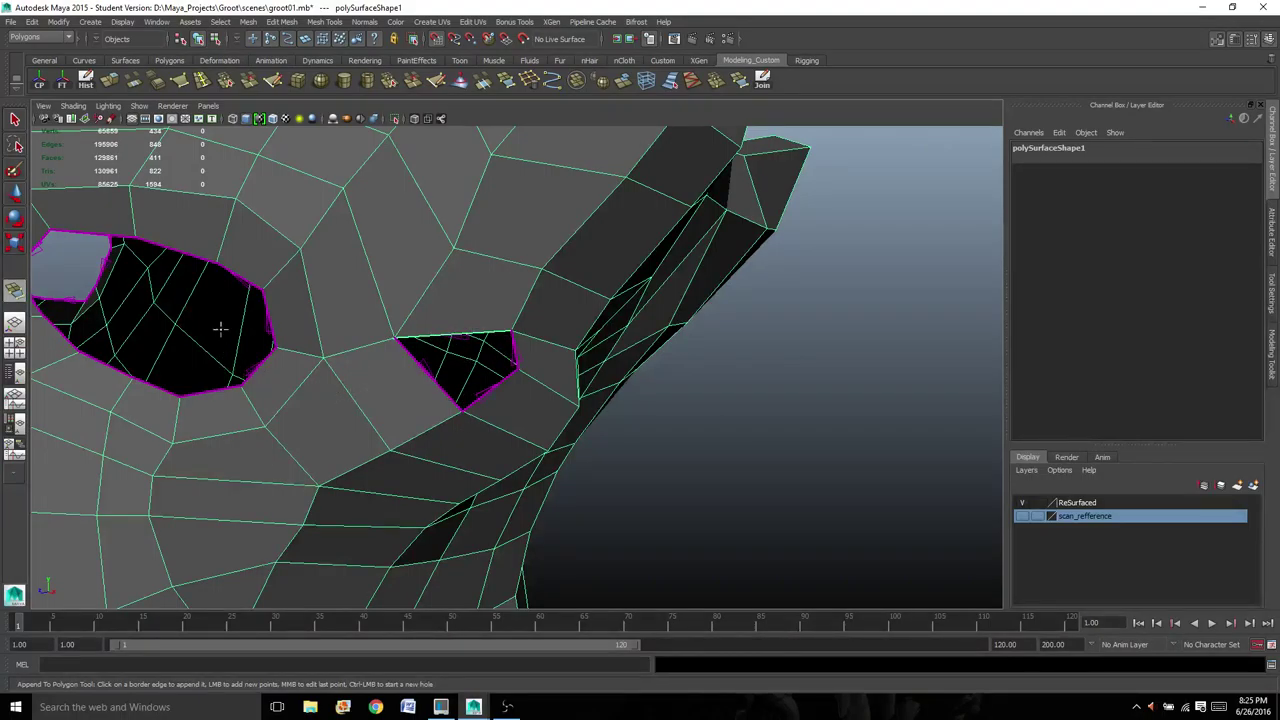
scroll(242, 342, up, 5)
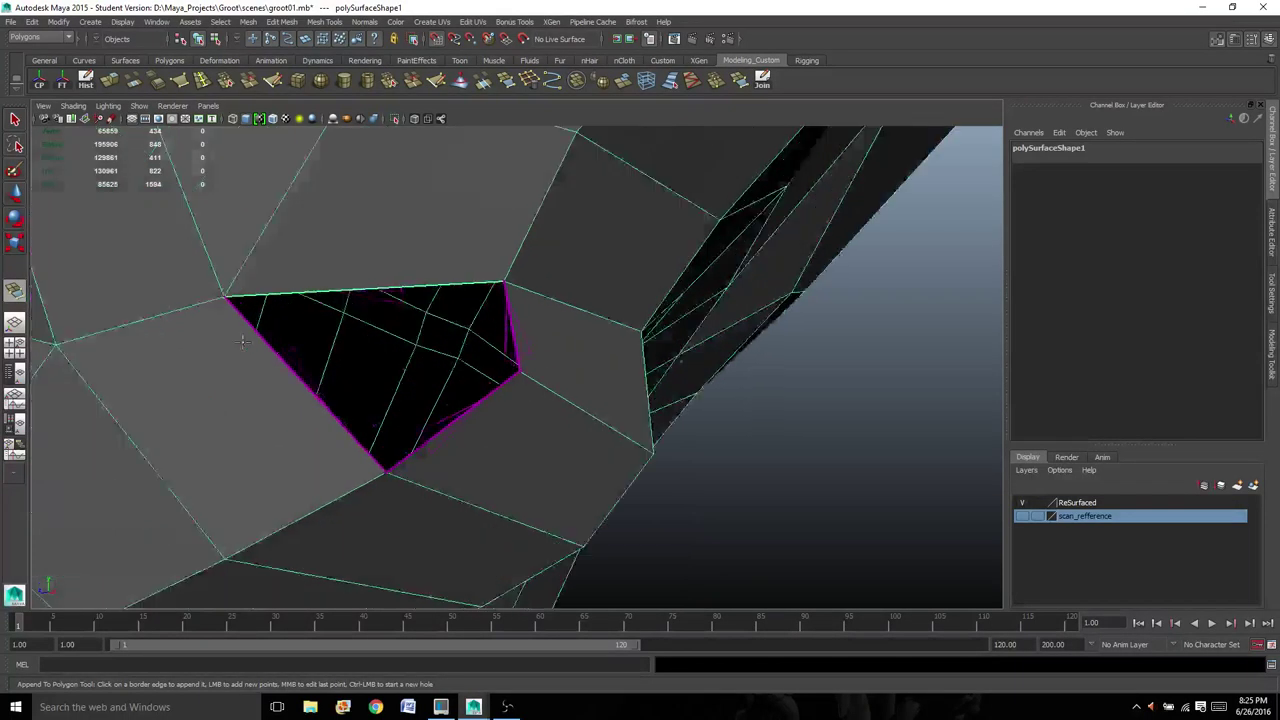
scroll(243, 337, down, 3)
scroll(405, 411, up, 2)
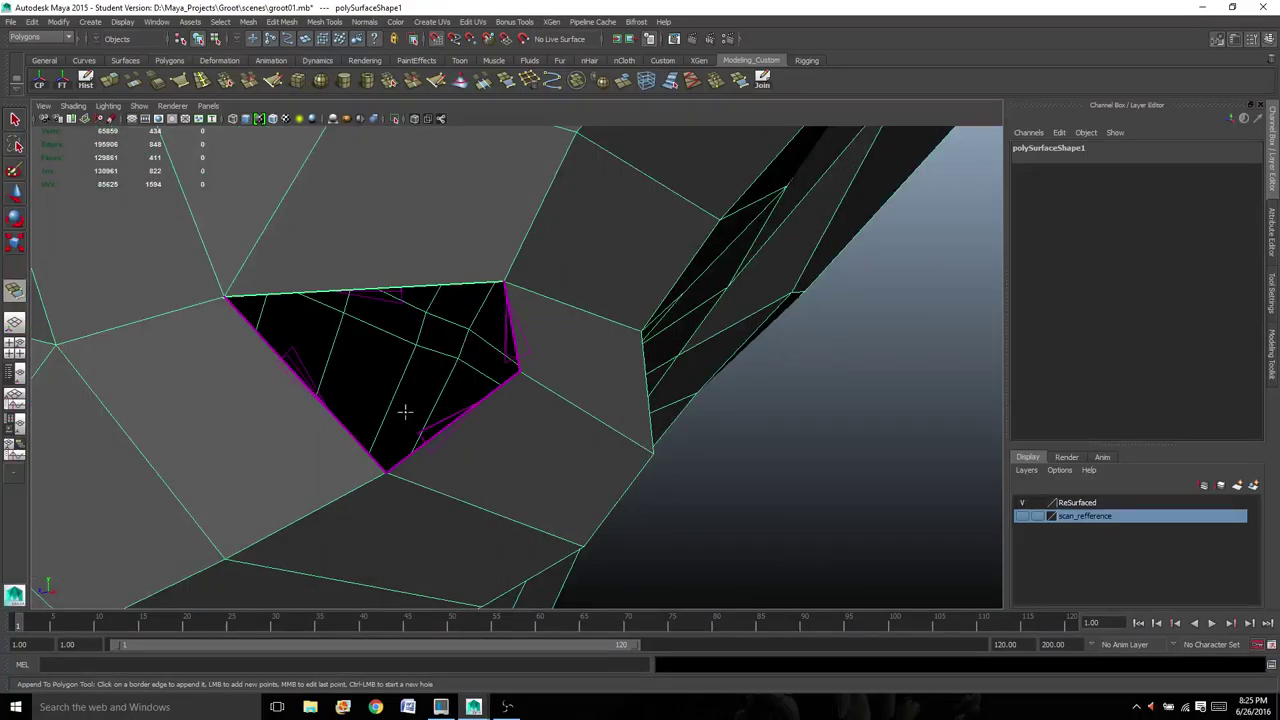
click(460, 414)
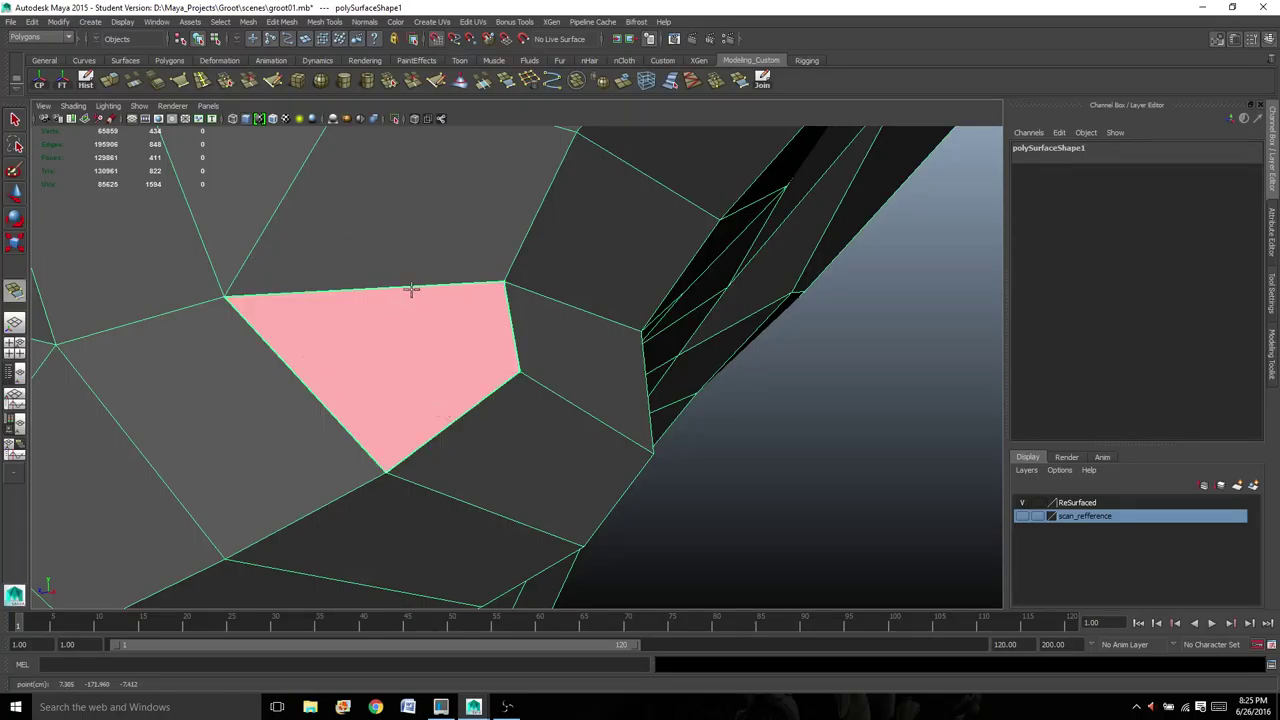
key(Return)
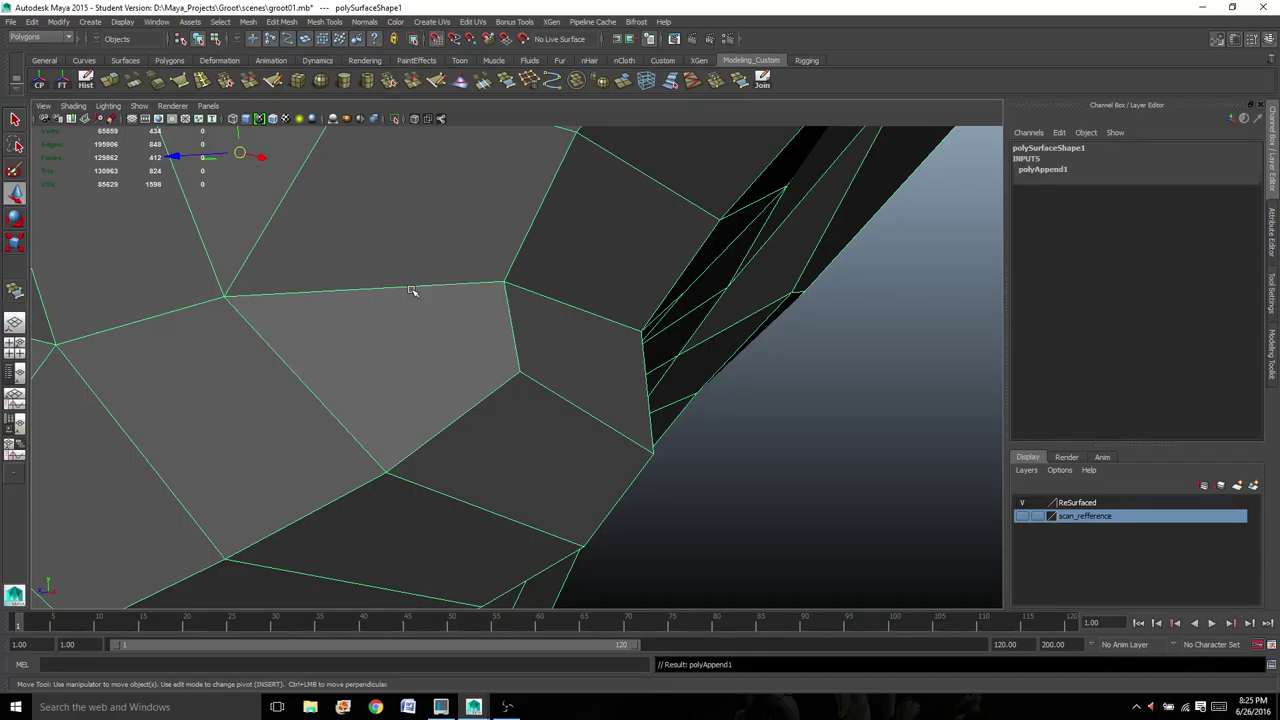
- Fill the triangular hole in the head mesh with another appended polygon
scroll(463, 282, down, 8)
alt+drag(443, 400, 612, 419)
scroll(562, 385, up, 5)
mouse_move(458, 270)
alt+mouse_down()
mouse_move(454, 300)
mouse_move(471, 282)
alt+mouse_up()
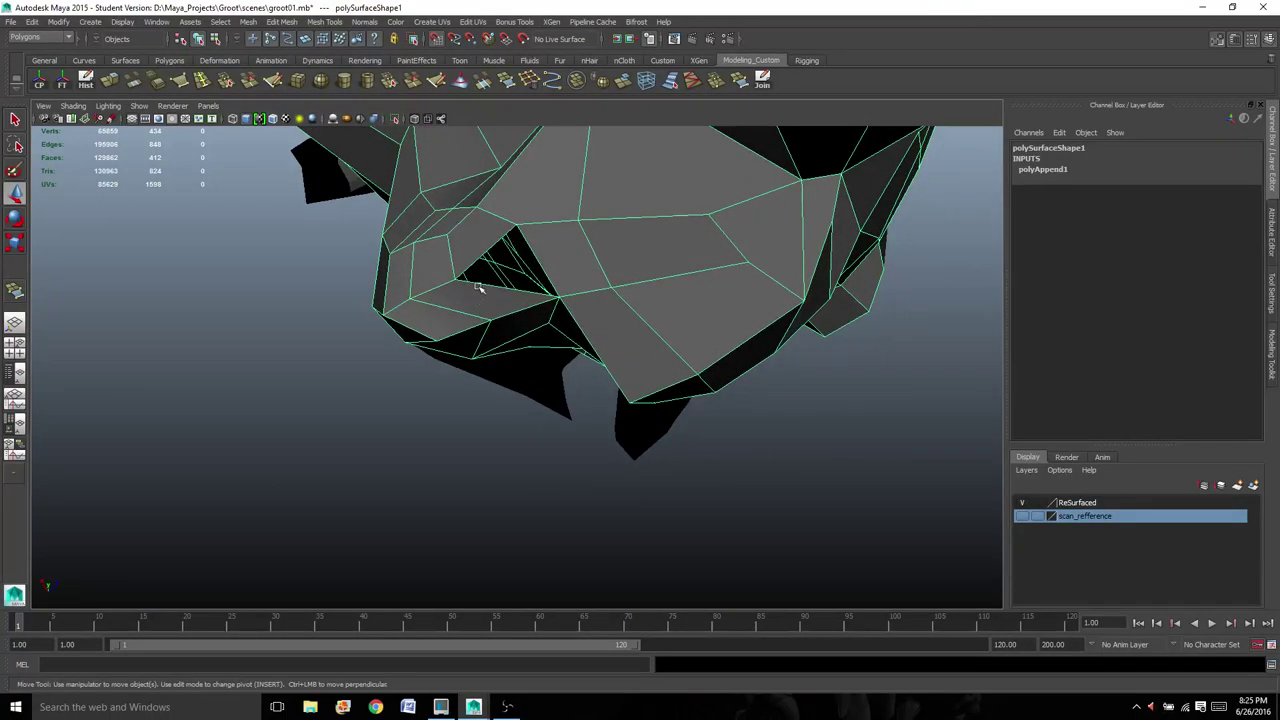
key(g)
scroll(512, 275, up, 4)
alt+drag(522, 262, 476, 287)
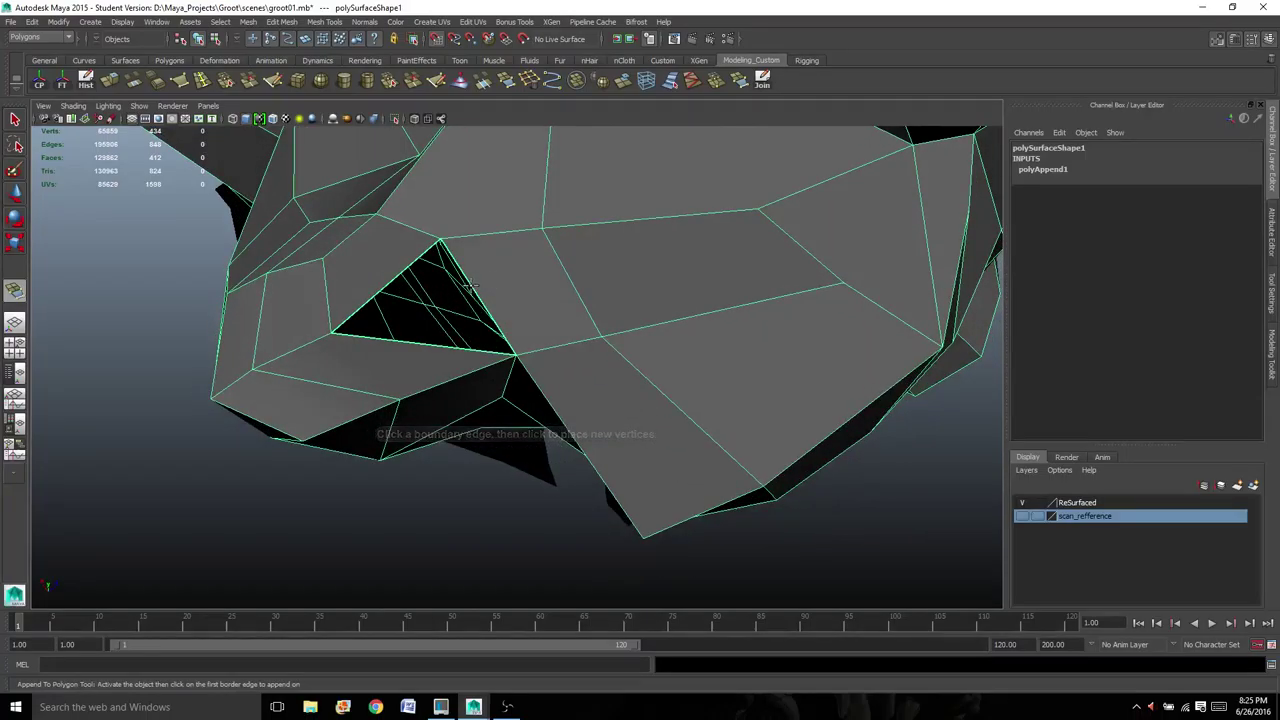
click(430, 337)
click(422, 343)
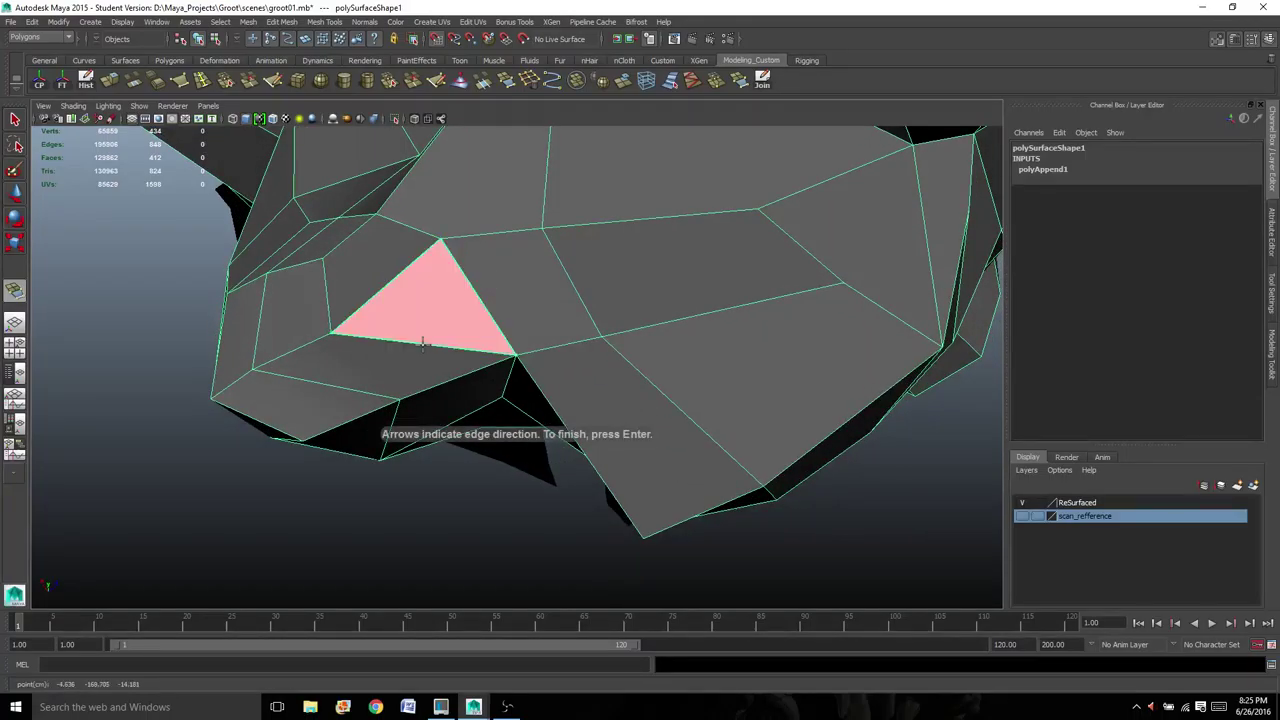
key(Return)
- Inspect the patched head for remaining gaps and look over the torso mesh below it
alt+drag(443, 334, 323, 249)
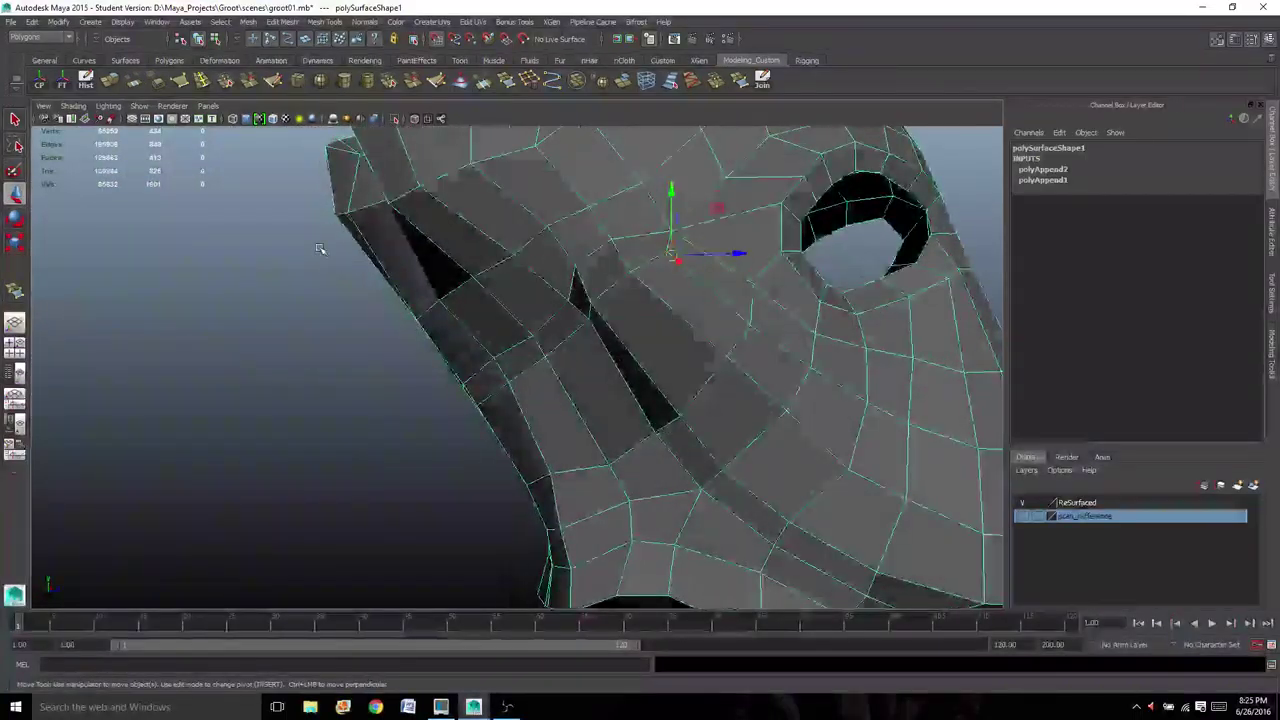
scroll(545, 326, down, 6)
alt+drag(700, 380, 506, 354)
scroll(621, 379, down, 5)
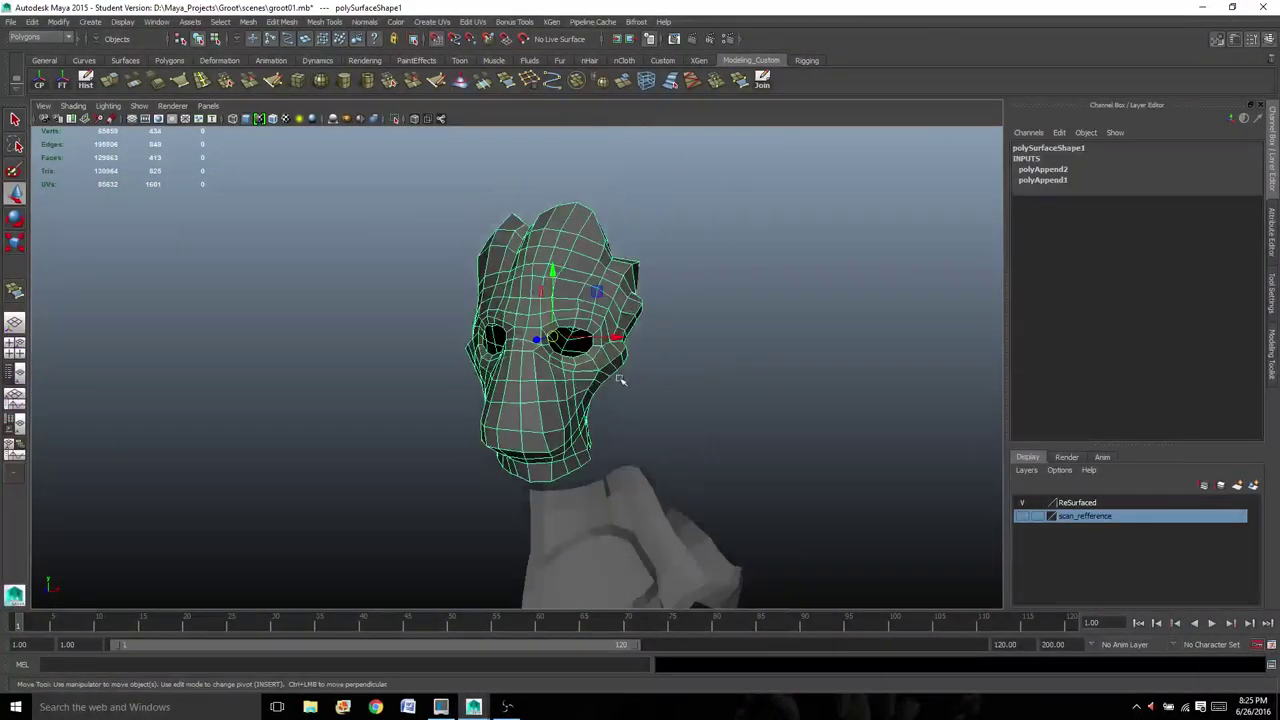
alt+middle_drag(621, 379, 601, 308)
alt+drag(600, 308, 625, 381)
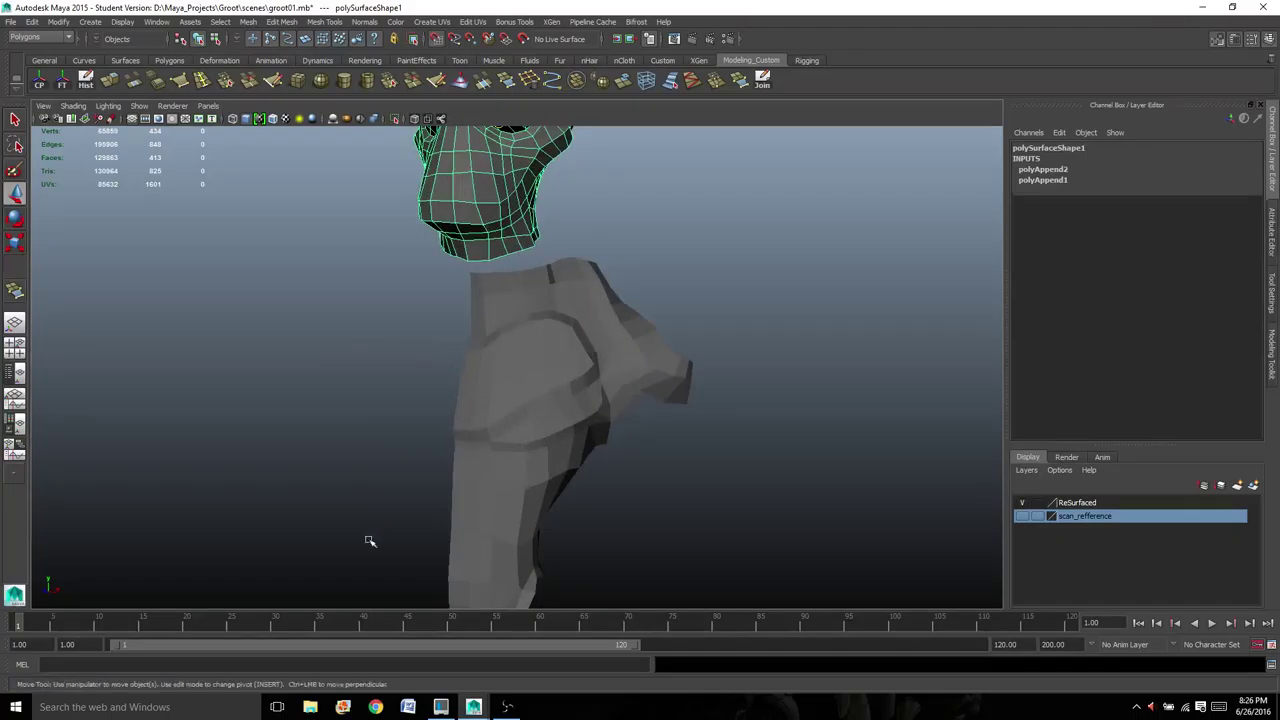
alt+drag(373, 414, 417, 423)
- Select the torso mesh and switch the visible layer from ReSurfaced to scan_refference
click(480, 389)
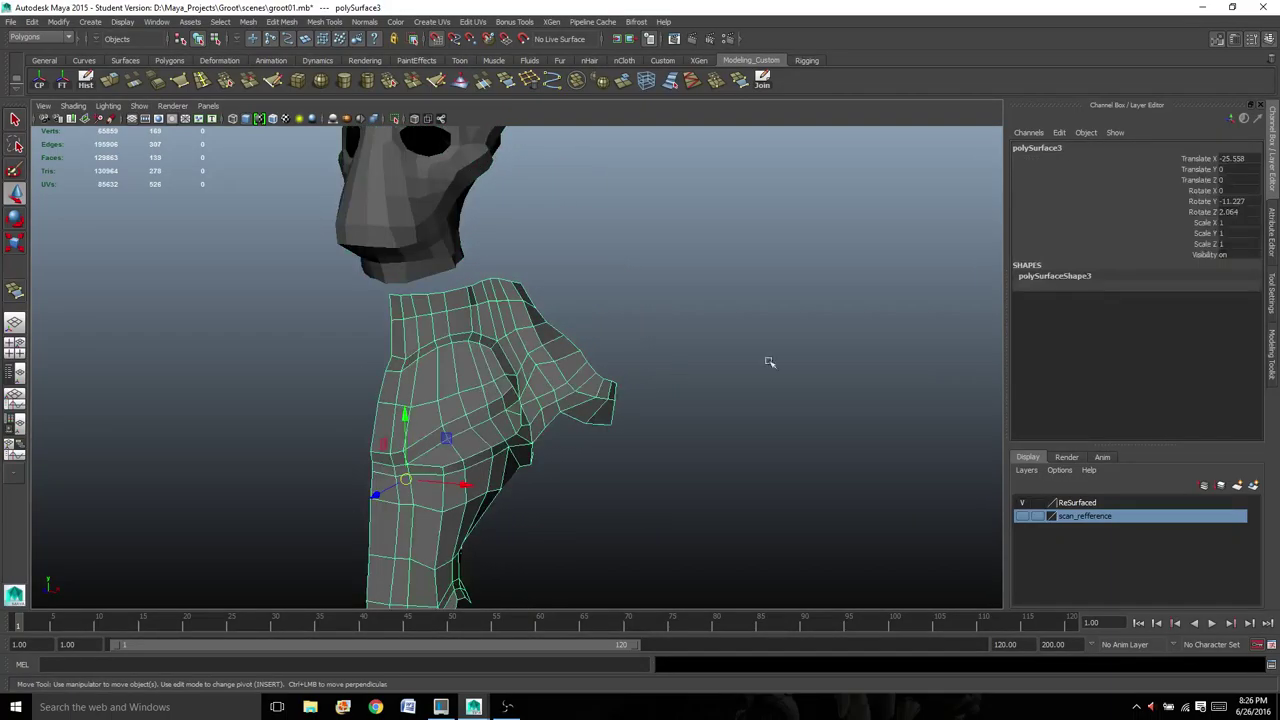
click(1022, 503)
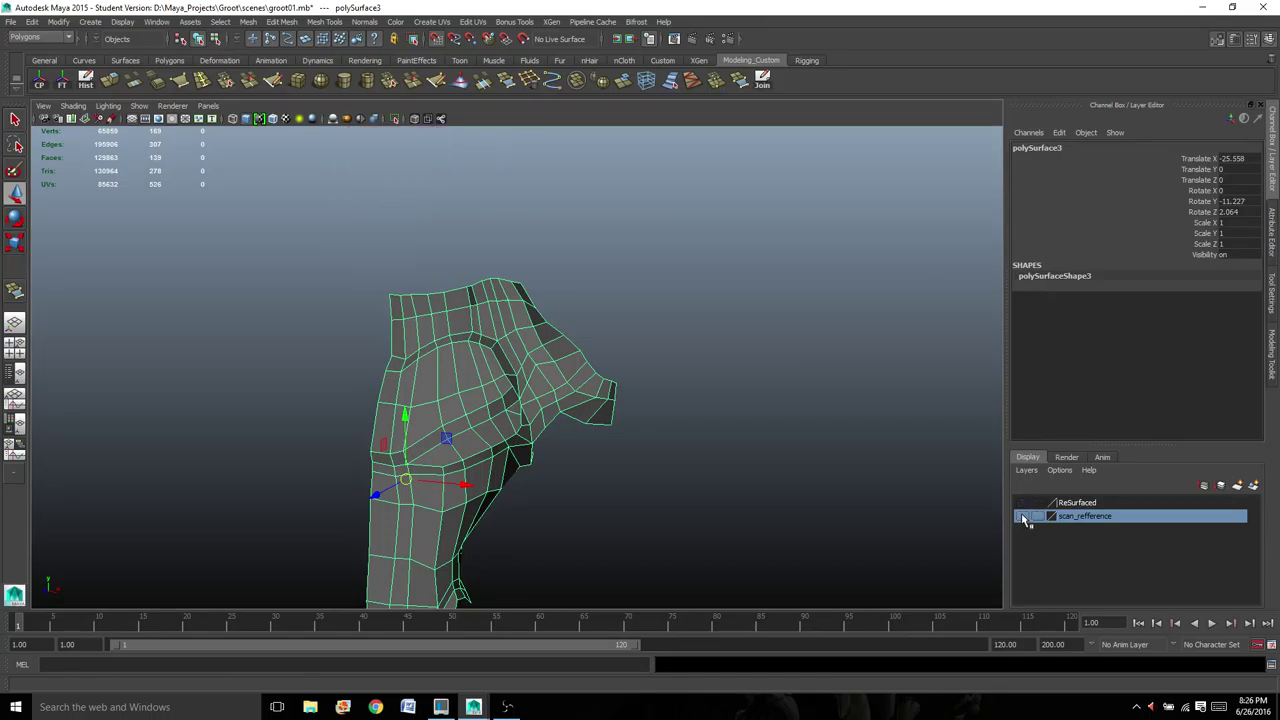
click(1022, 516)
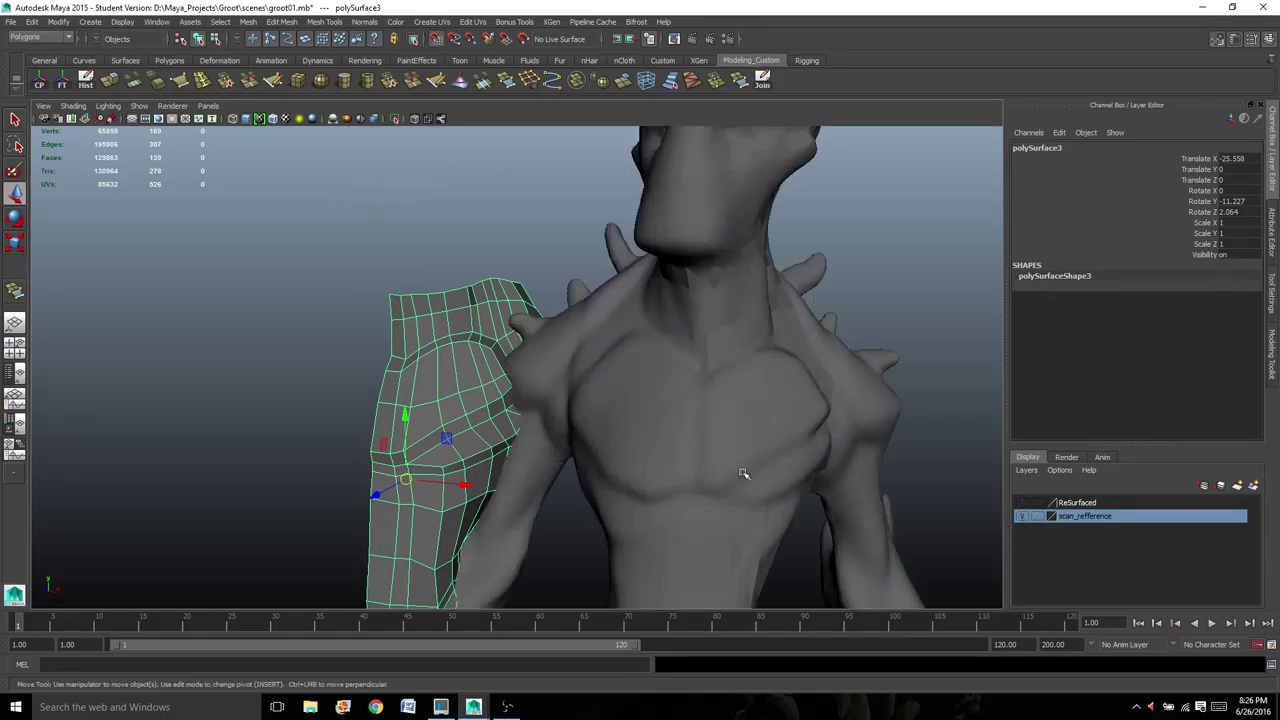
alt+drag(743, 471, 534, 406)
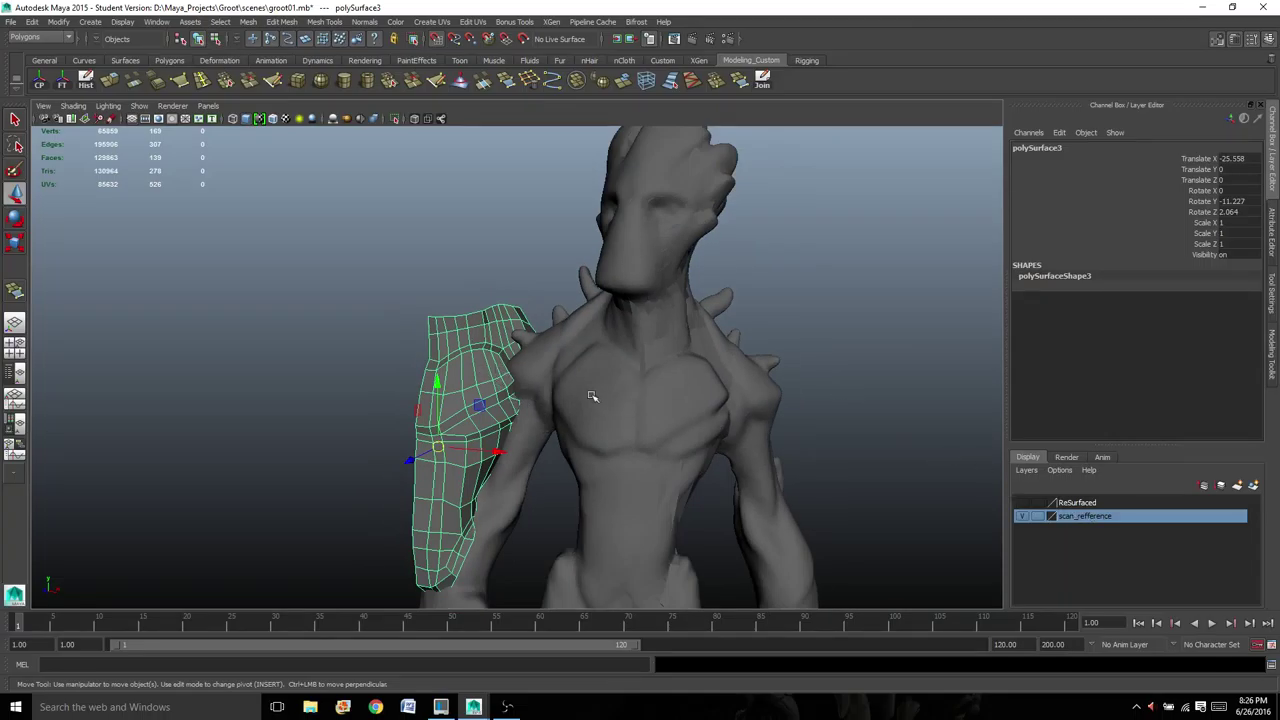
- Add the selected torso mesh to the ReSurfaced display layer
click(1075, 503)
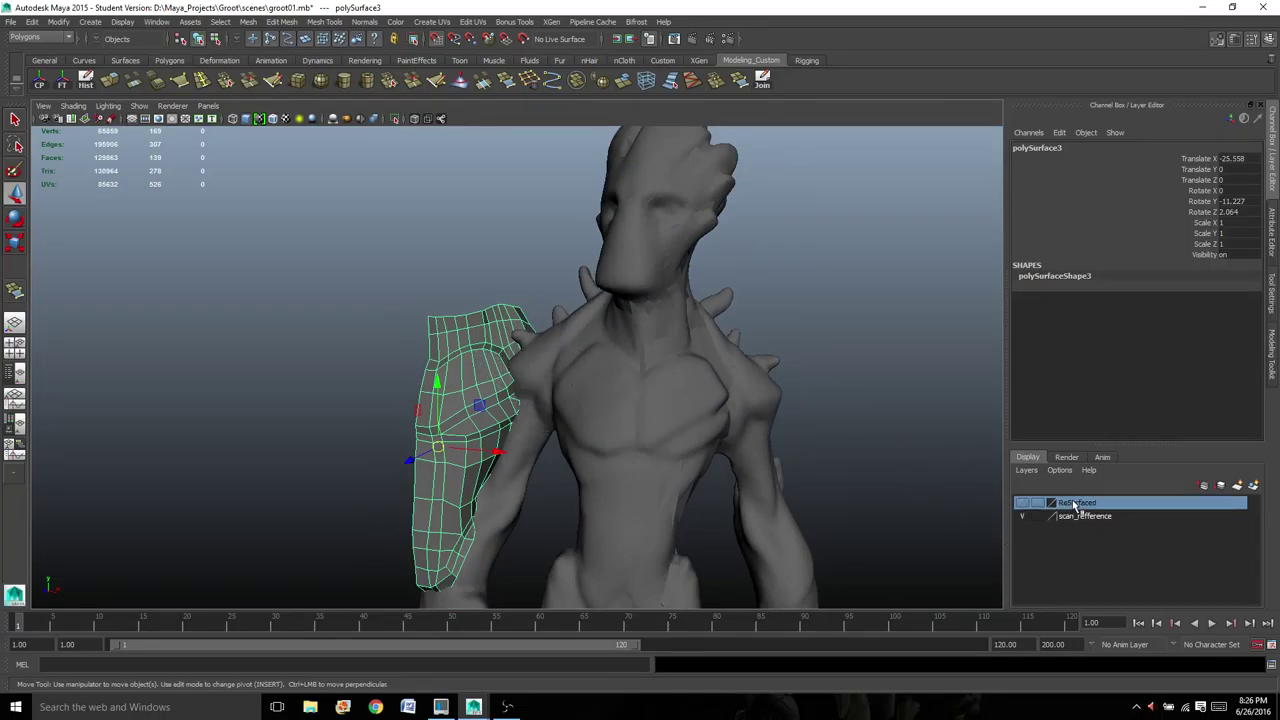
right_click(1073, 503)
click(1122, 522)
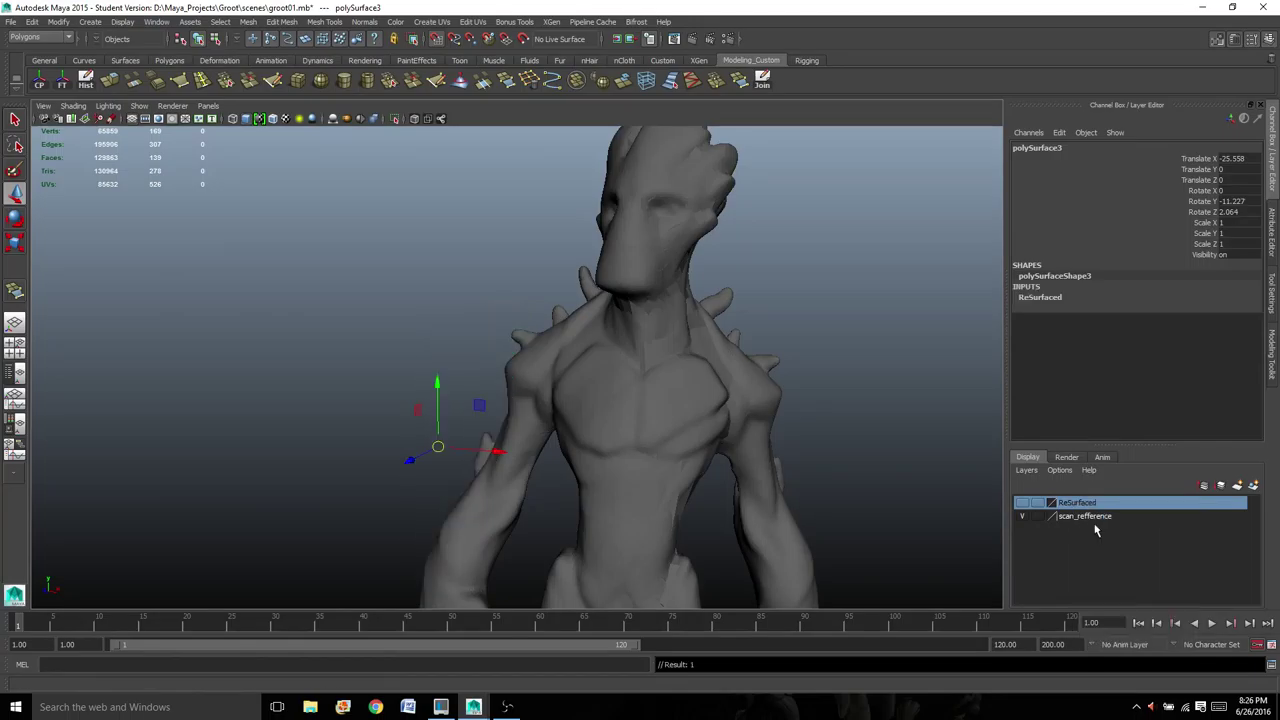
- Select the 3D scan mesh of the character and make it the live surface
click(677, 437)
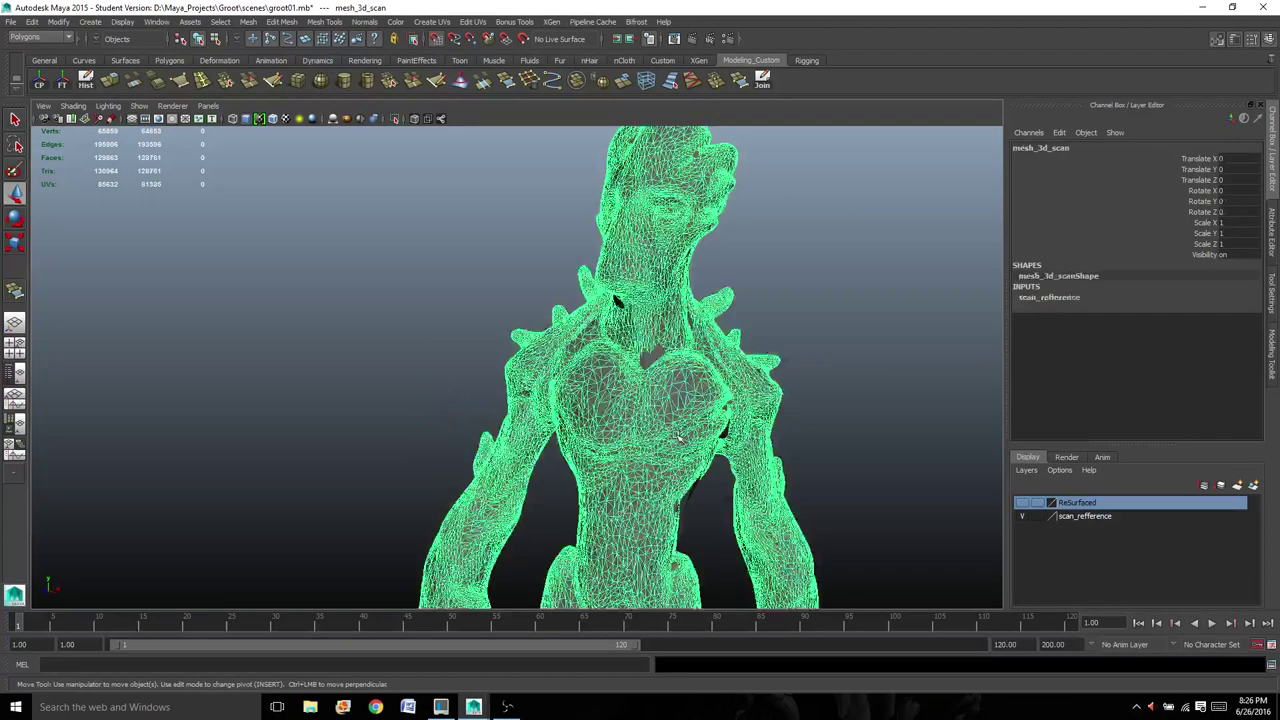
scroll(678, 435, up, 3)
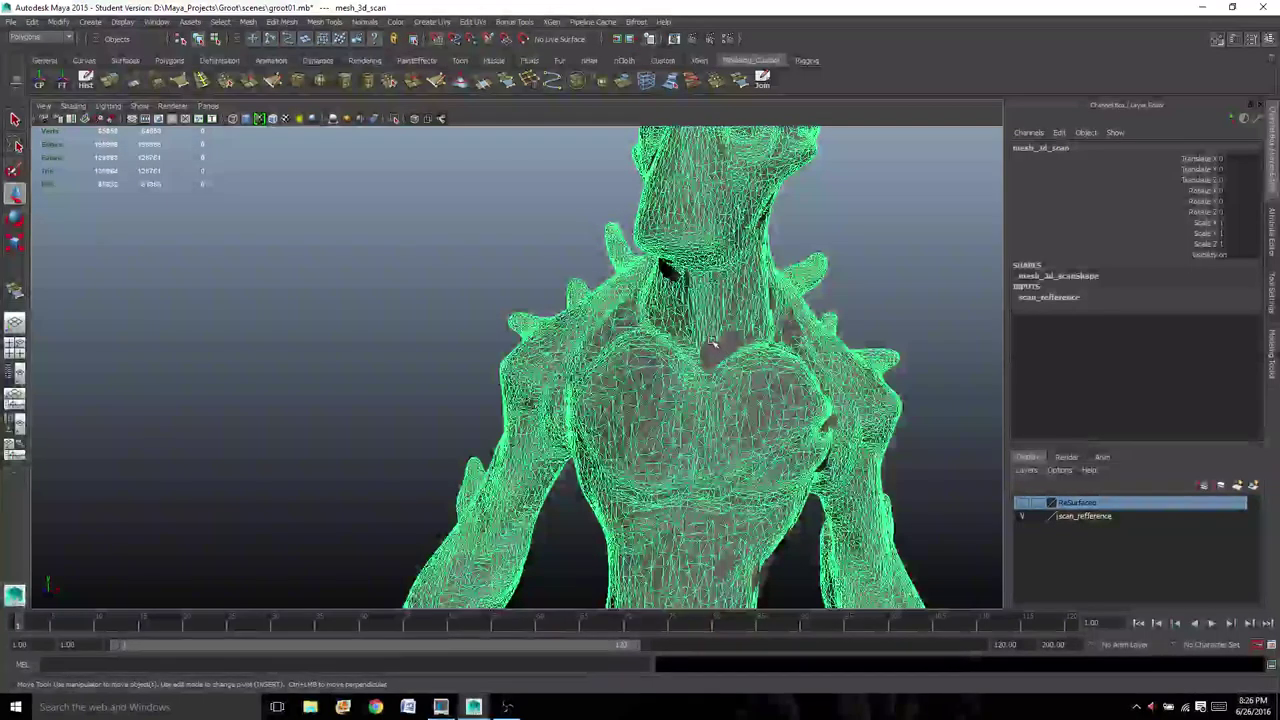
click(718, 346)
click(662, 324)
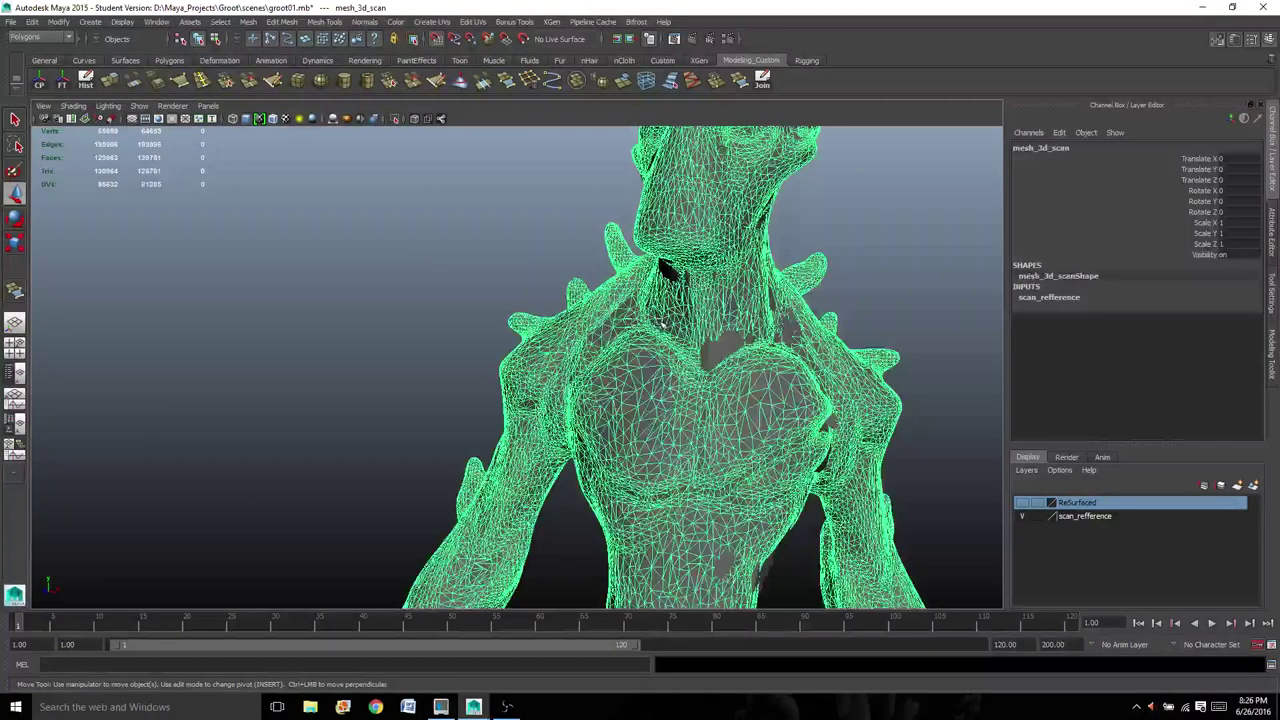
scroll(661, 423, down, 2)
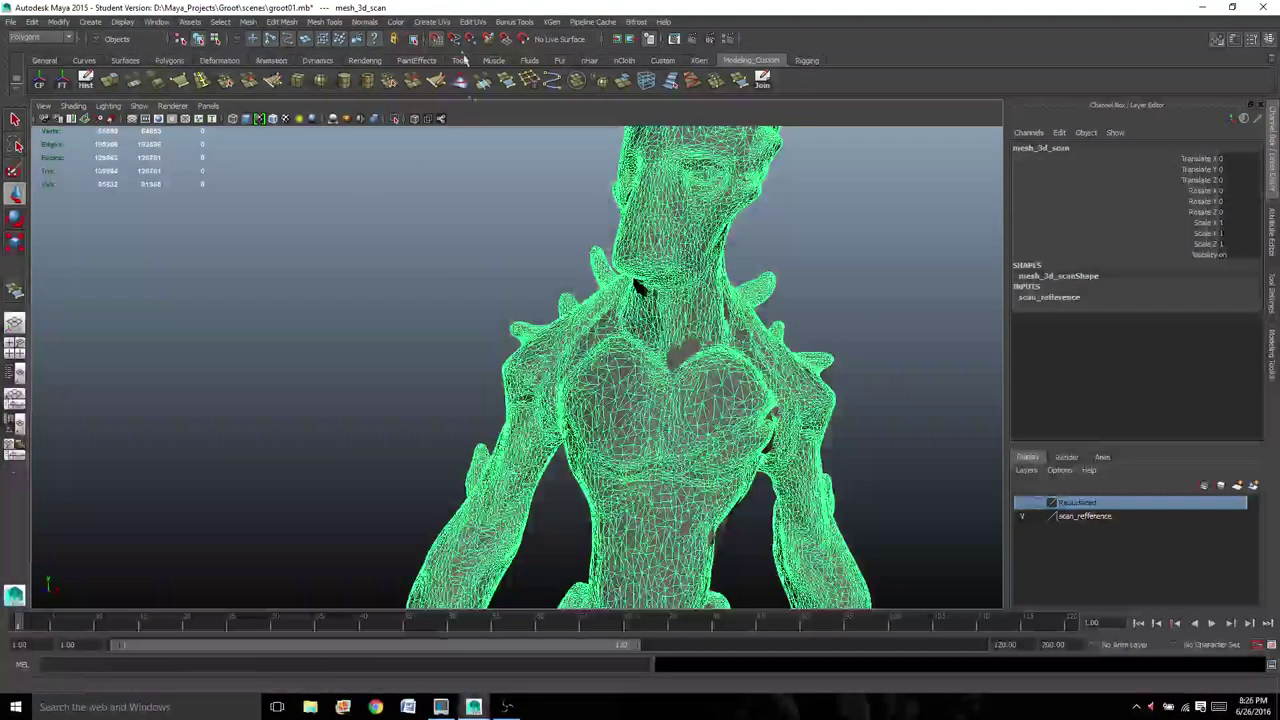
click(522, 38)
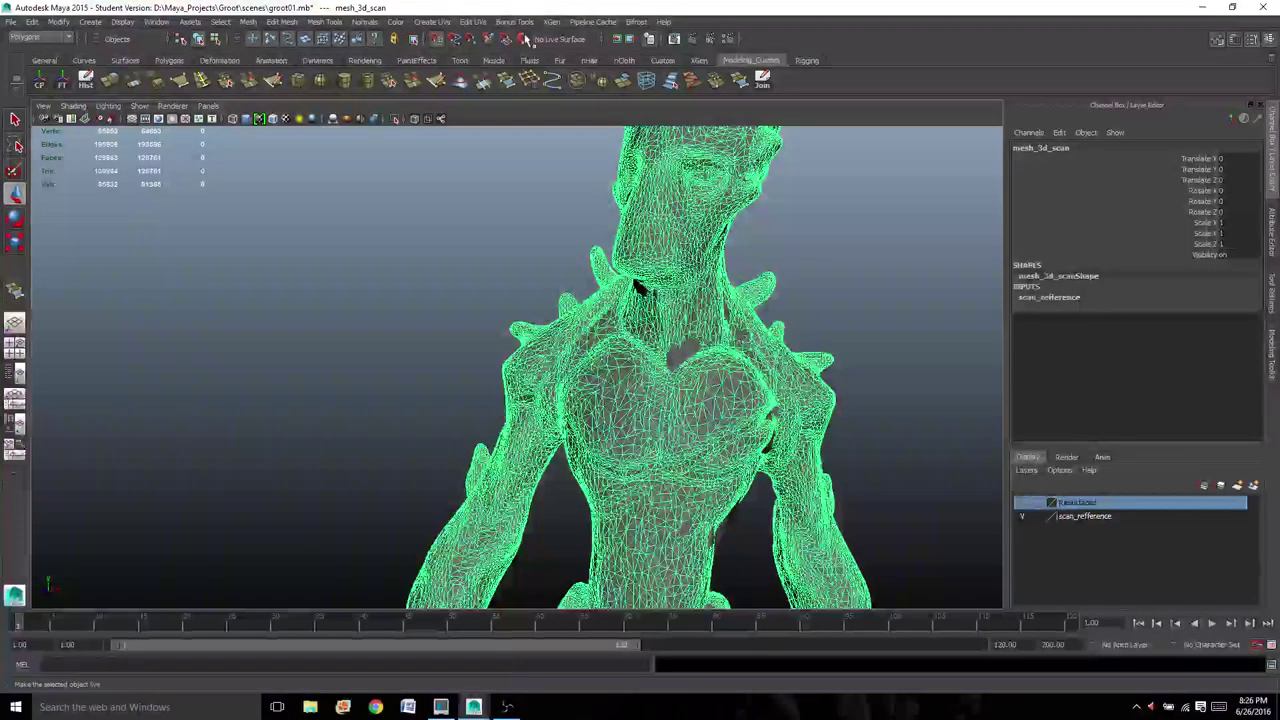
- Select the torso mesh over the live scan and check its topology against the scan with wireframe-on-shaded display, switching that display back off
click(679, 346)
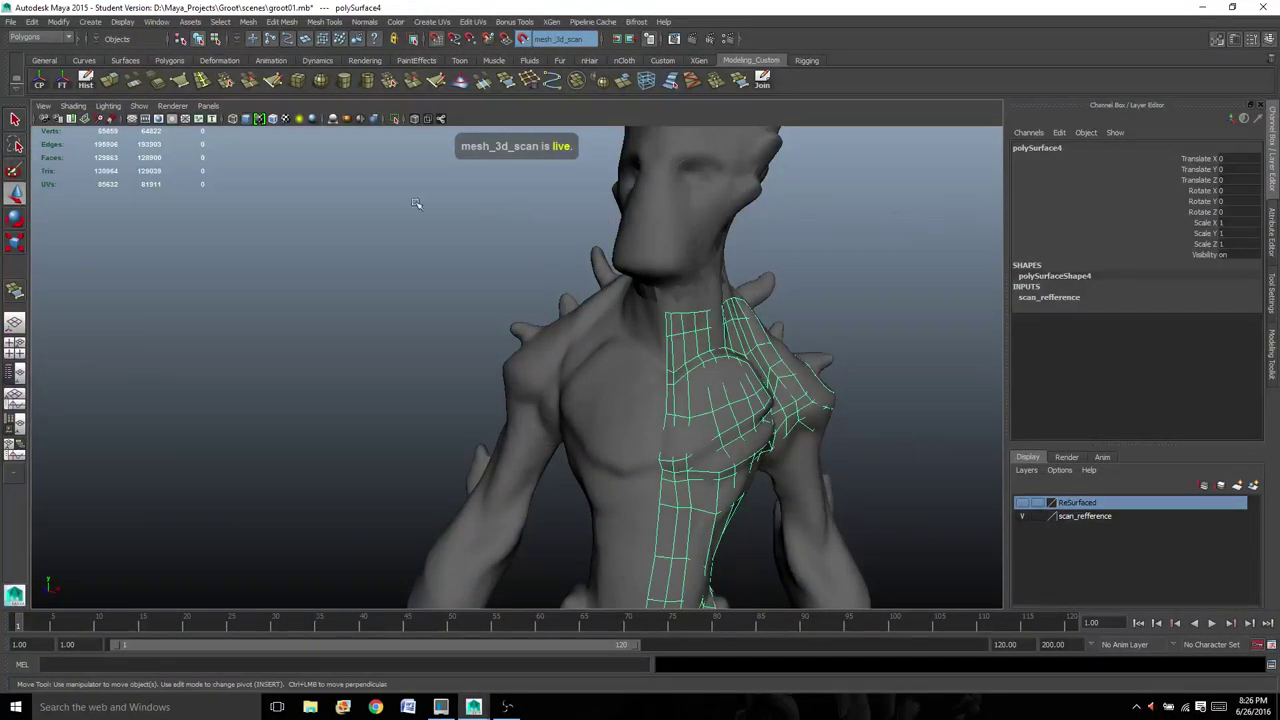
click(272, 119)
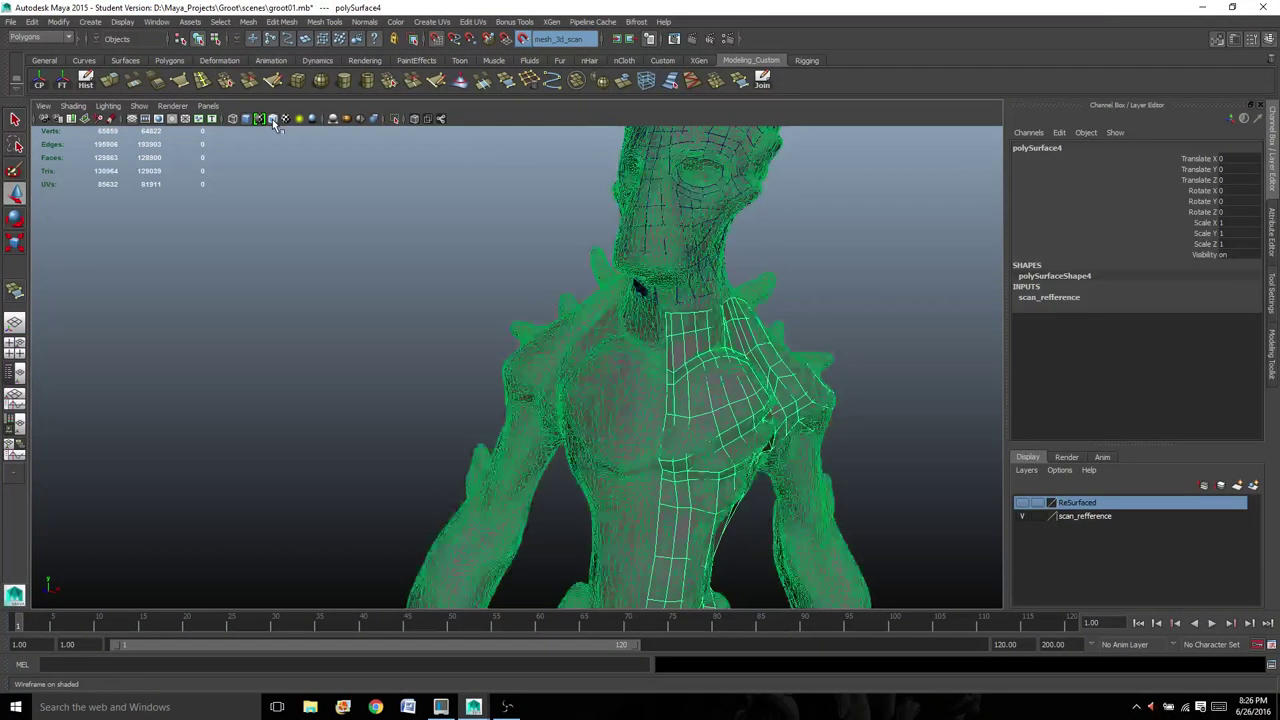
alt+drag(840, 440, 663, 480)
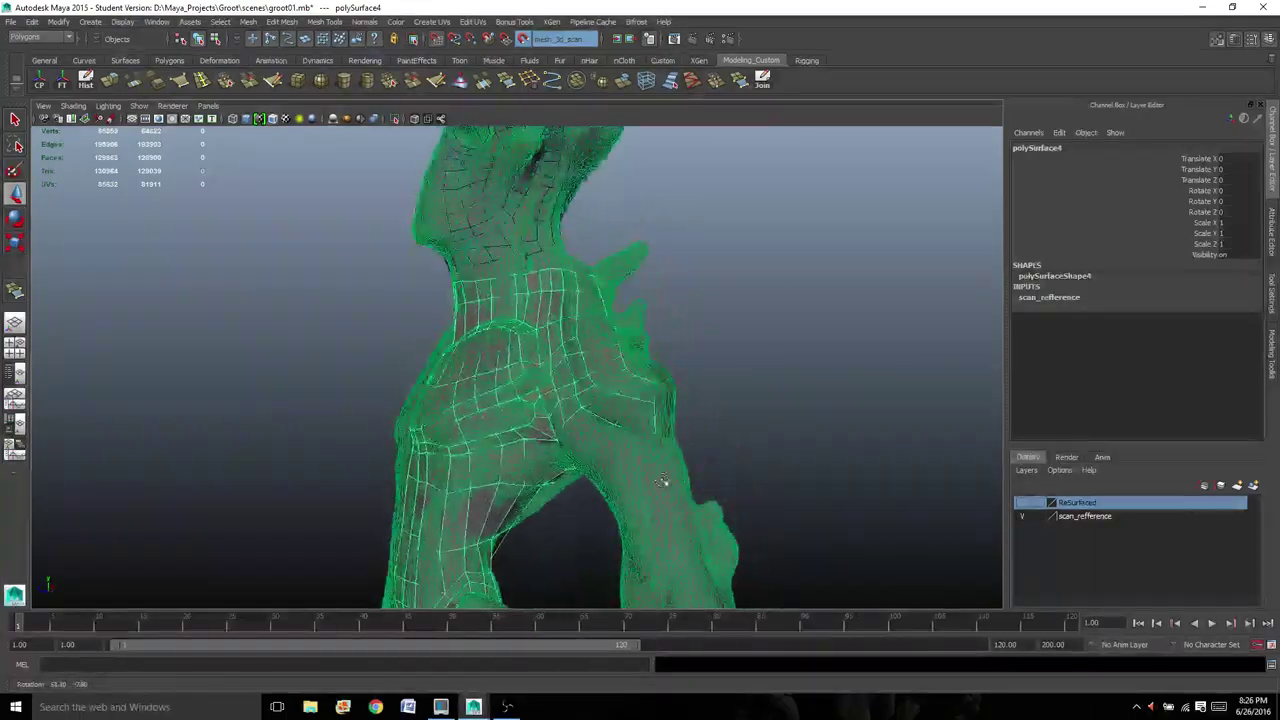
alt+drag(458, 398, 446, 352)
scroll(446, 352, up, 3)
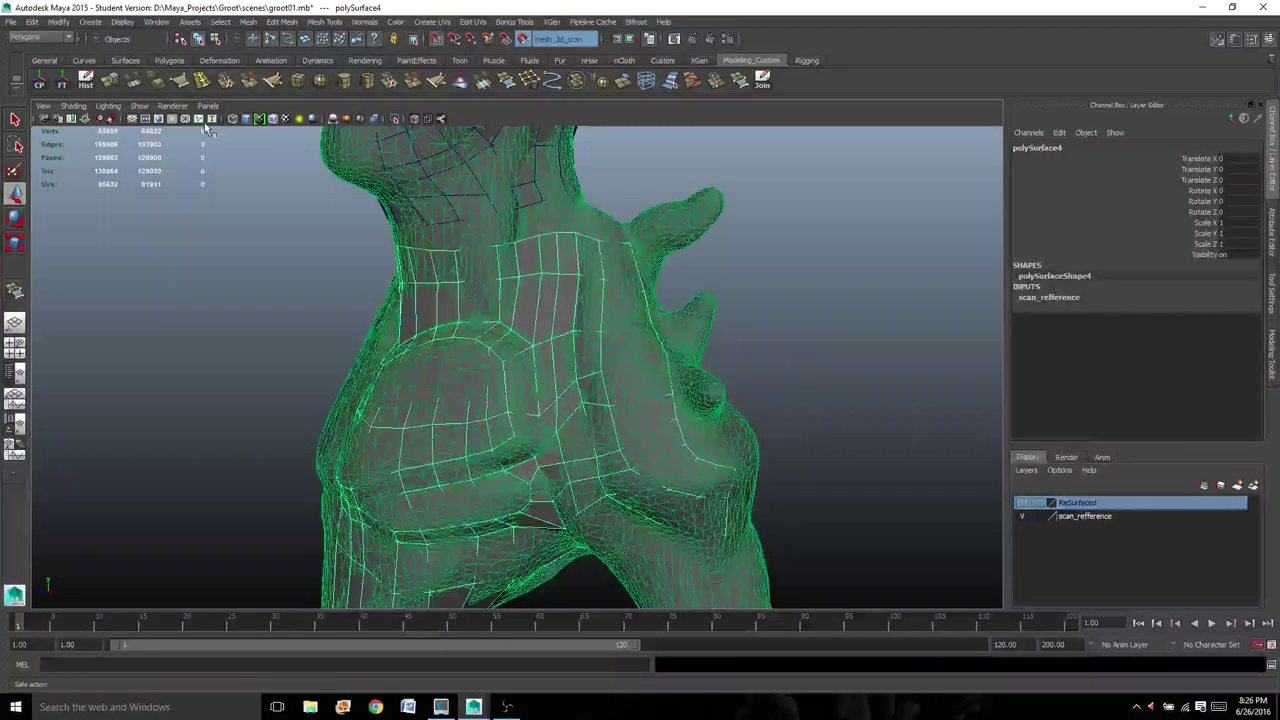
click(273, 119)
- Activate the Quad Draw tool on the selected torso mesh
alt+drag(440, 366, 390, 352)
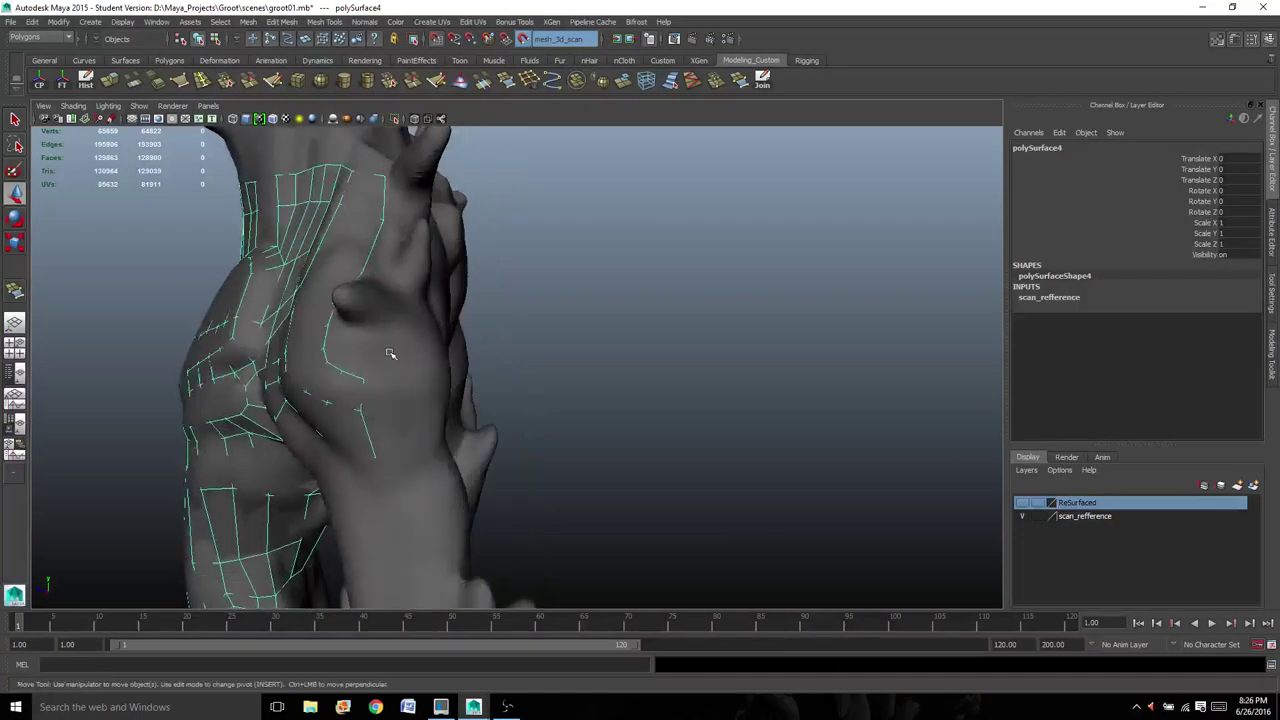
click(1273, 355)
click(1218, 502)
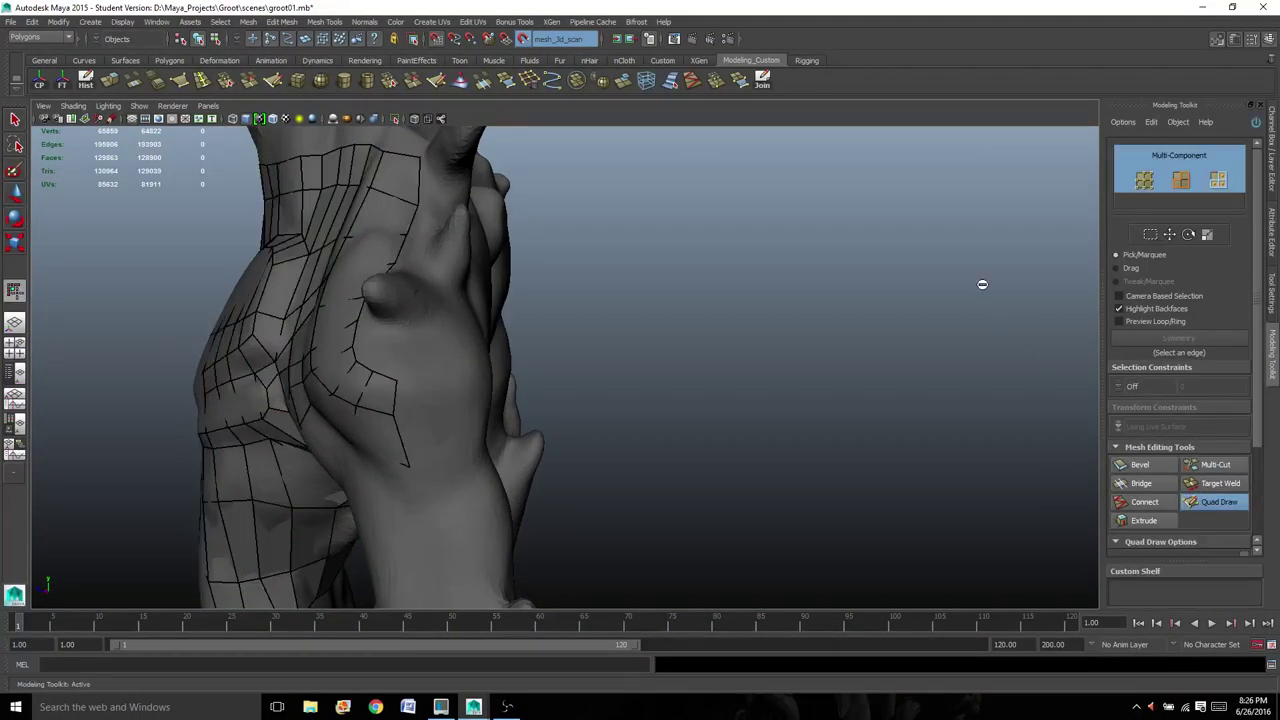
- Place Quad Draw points along the torso mesh's open back edge, from the left armpit down and across the lower back
mouse_move(571, 371)
alt+mouse_down()
mouse_move(594, 357)
mouse_move(459, 297)
mouse_move(352, 273)
alt+mouse_up()
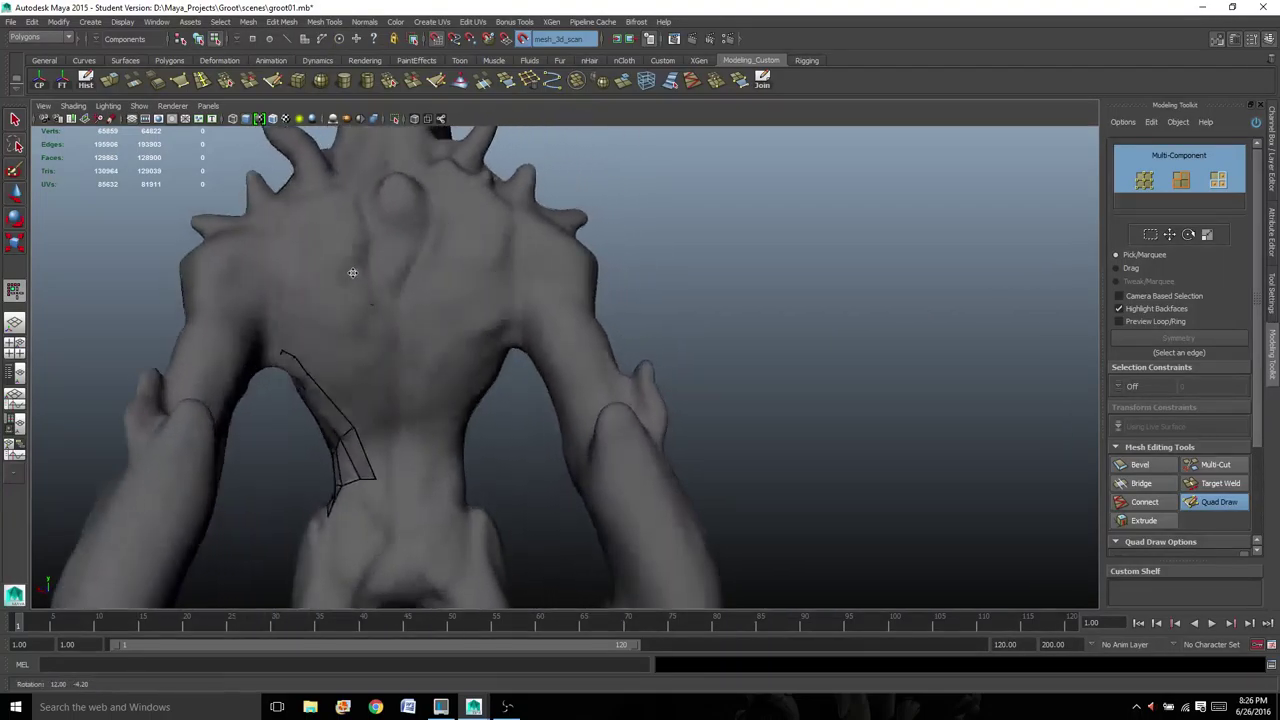
alt+right_drag(374, 284, 376, 591)
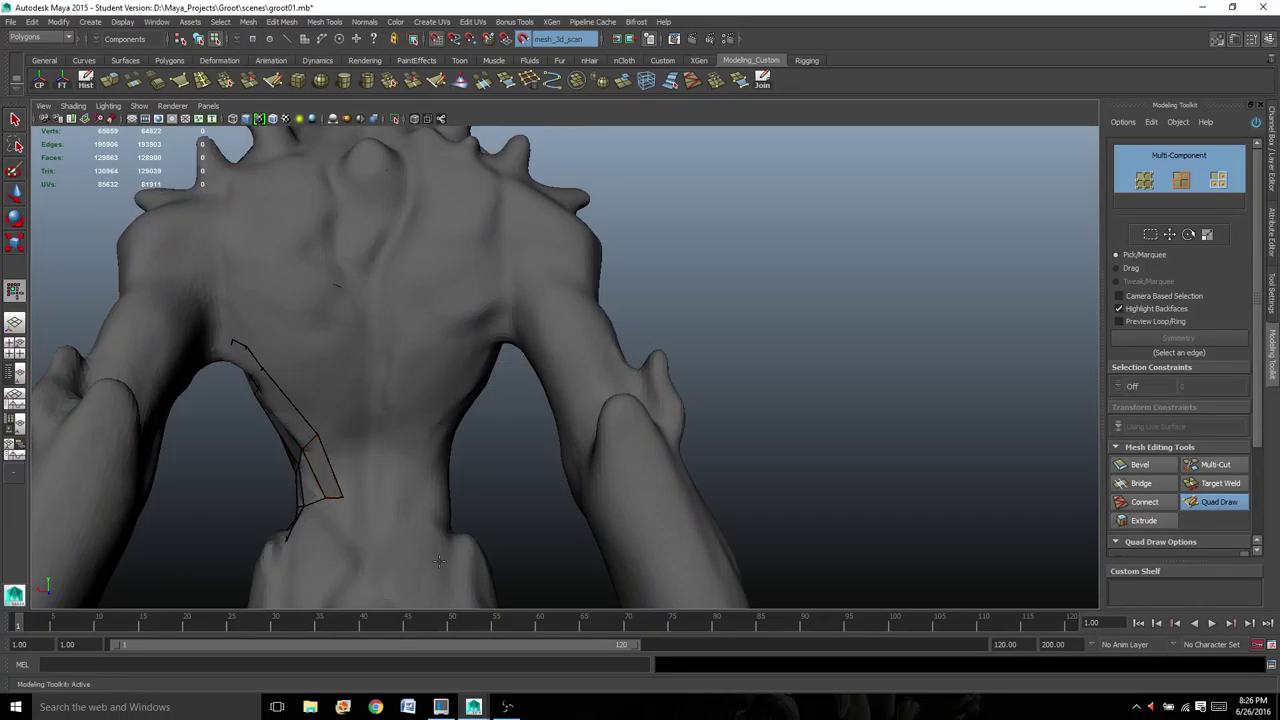
alt+right_drag(347, 486, 239, 555)
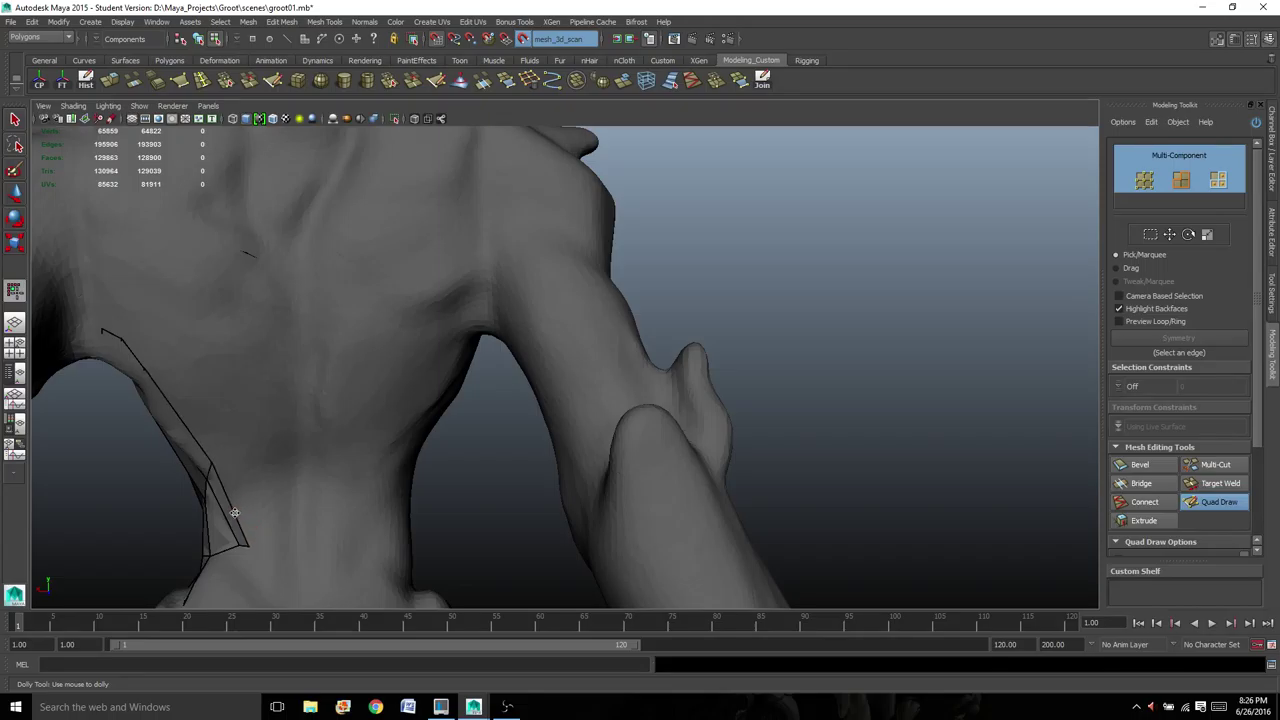
mouse_move(245, 512)
alt+mouse_down()
mouse_move(273, 473)
mouse_move(234, 463)
mouse_move(612, 461)
alt+mouse_up()
alt+right_drag(543, 437, 477, 470)
alt+middle_drag(477, 470, 540, 436)
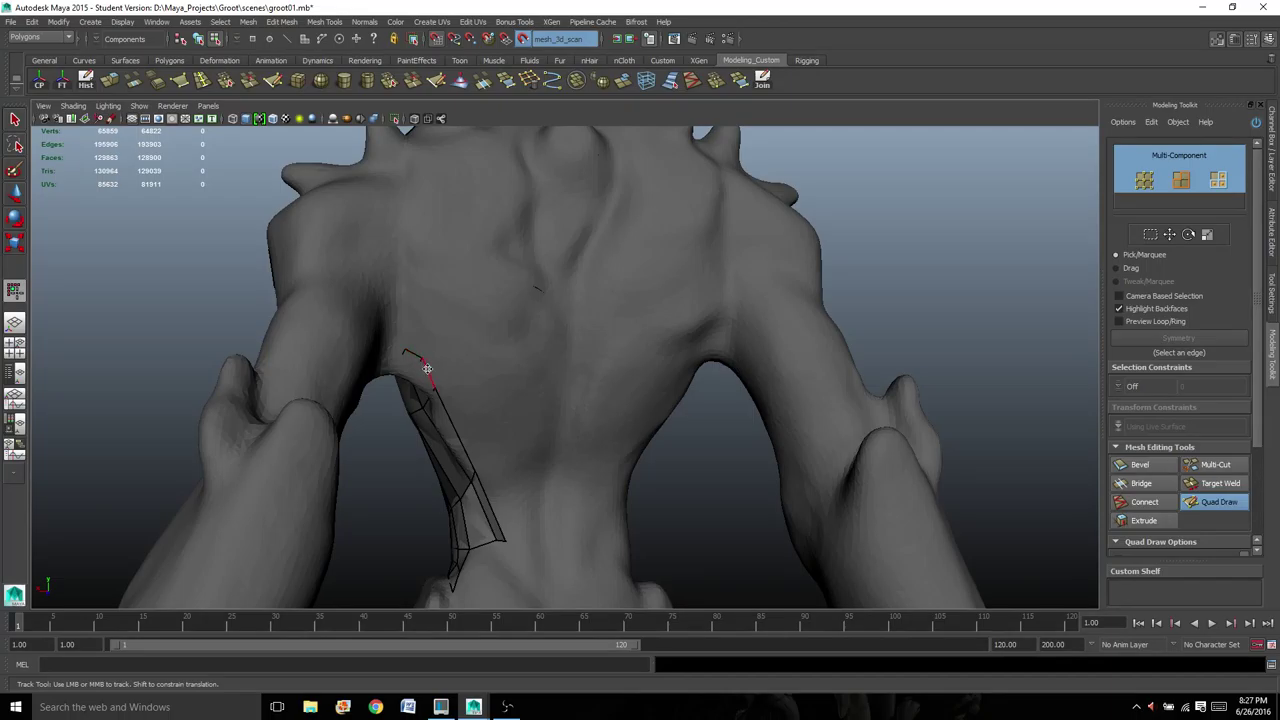
drag(427, 369, 415, 358)
alt+middle_drag(512, 551, 508, 535)
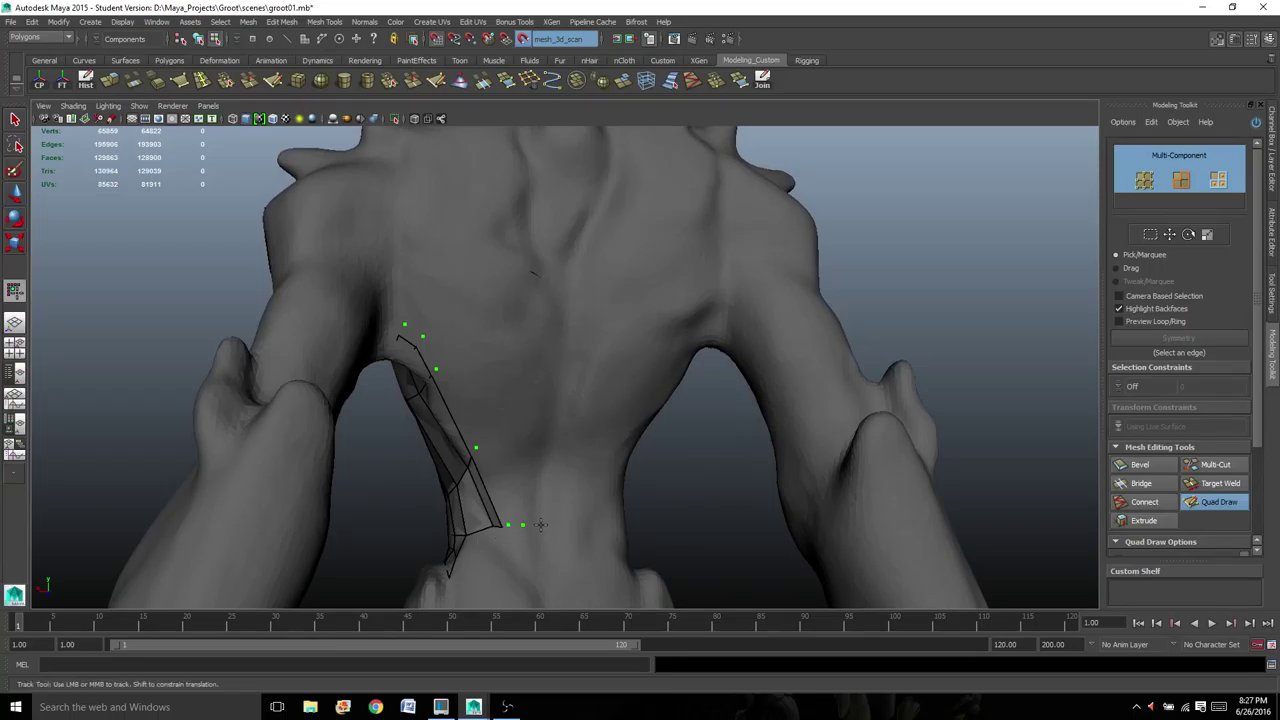
- Place a column of Quad Draw points up the spine from the lower back to the base of the neck
mouse_move(543, 444)
alt+mouse_down()
mouse_move(525, 442)
mouse_move(540, 440)
alt+mouse_up()
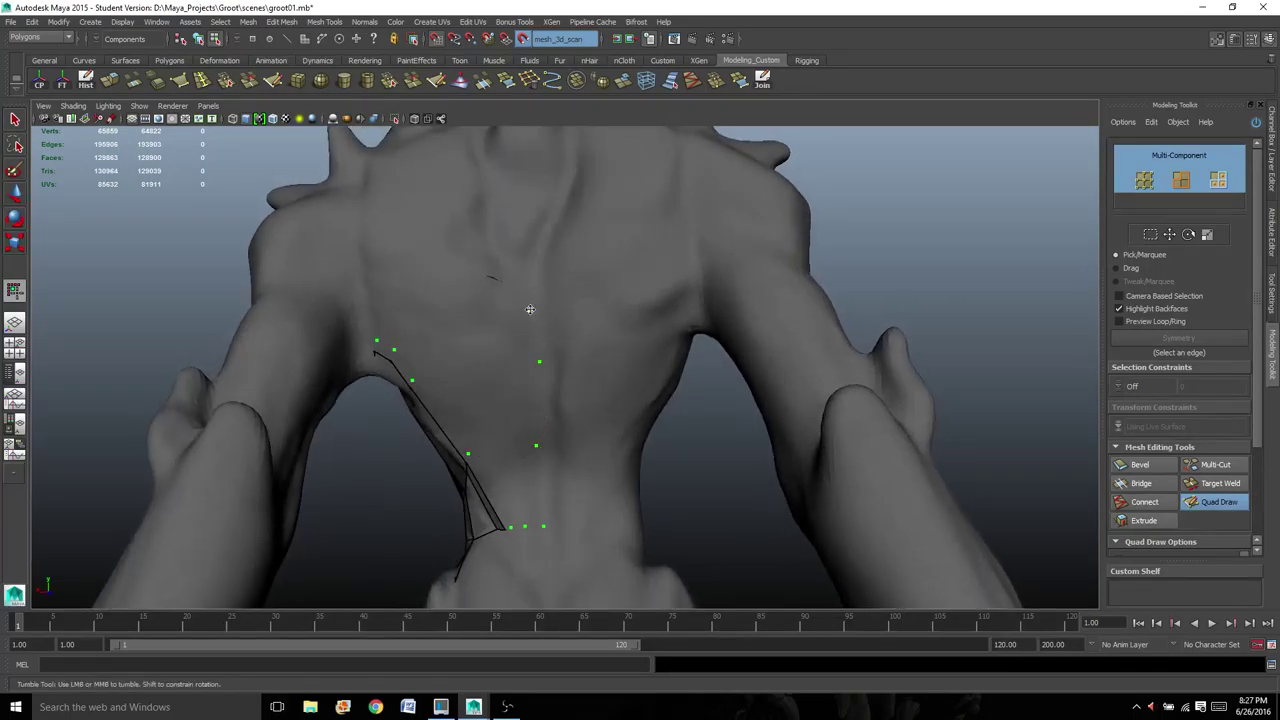
alt+middle_drag(530, 309, 565, 418)
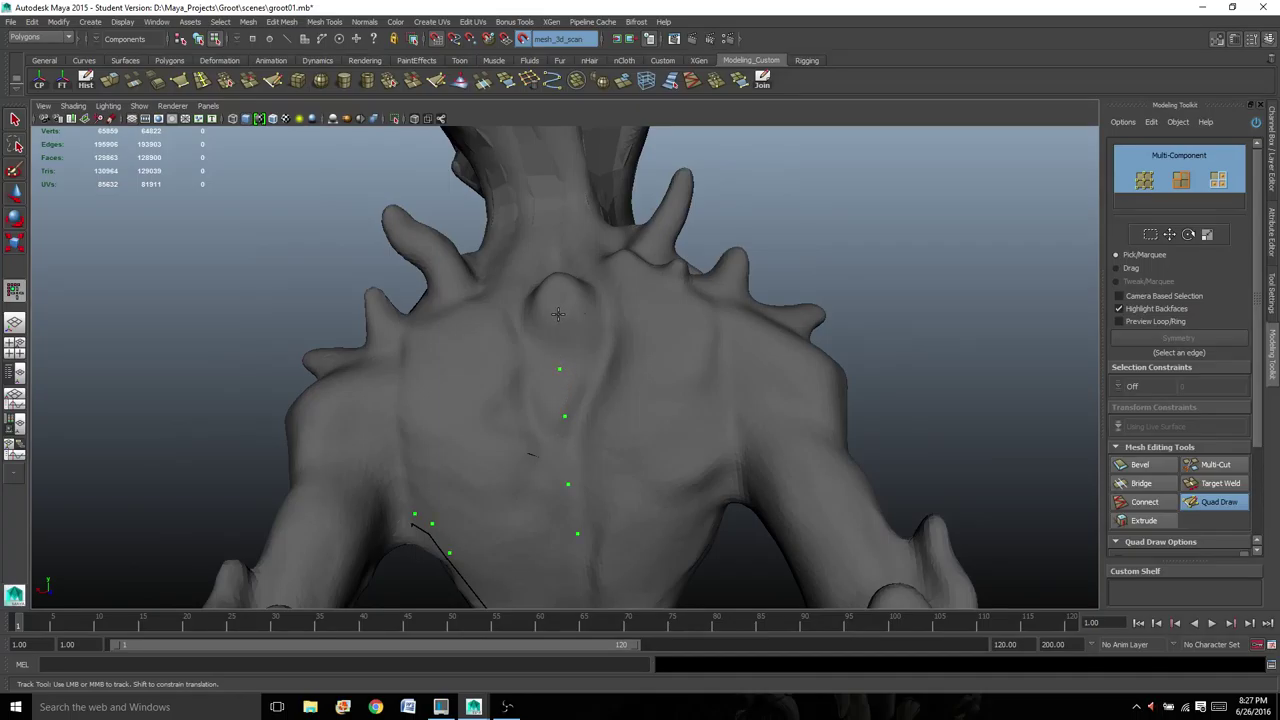
mouse_move(557, 314)
alt+mouse_down()
mouse_move(581, 408)
mouse_move(576, 371)
mouse_move(540, 325)
alt+mouse_up()
scroll(536, 326, down, 2)
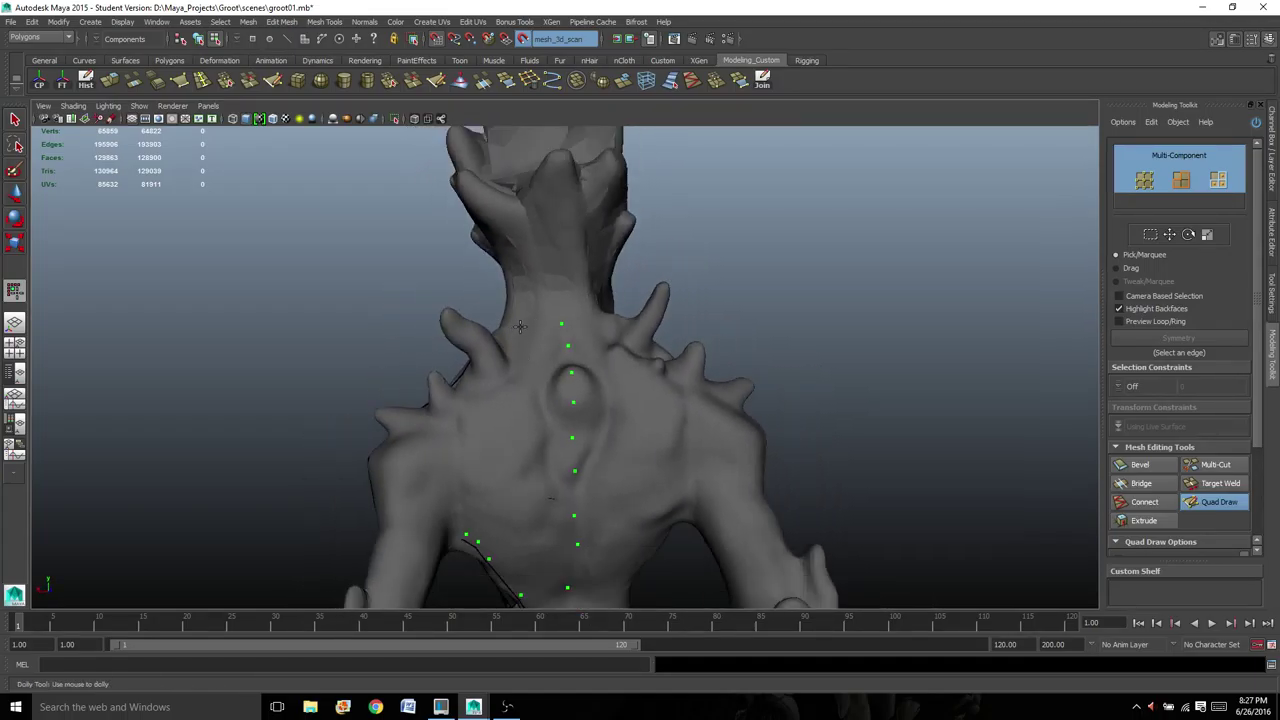
alt+right_drag(521, 352, 535, 338)
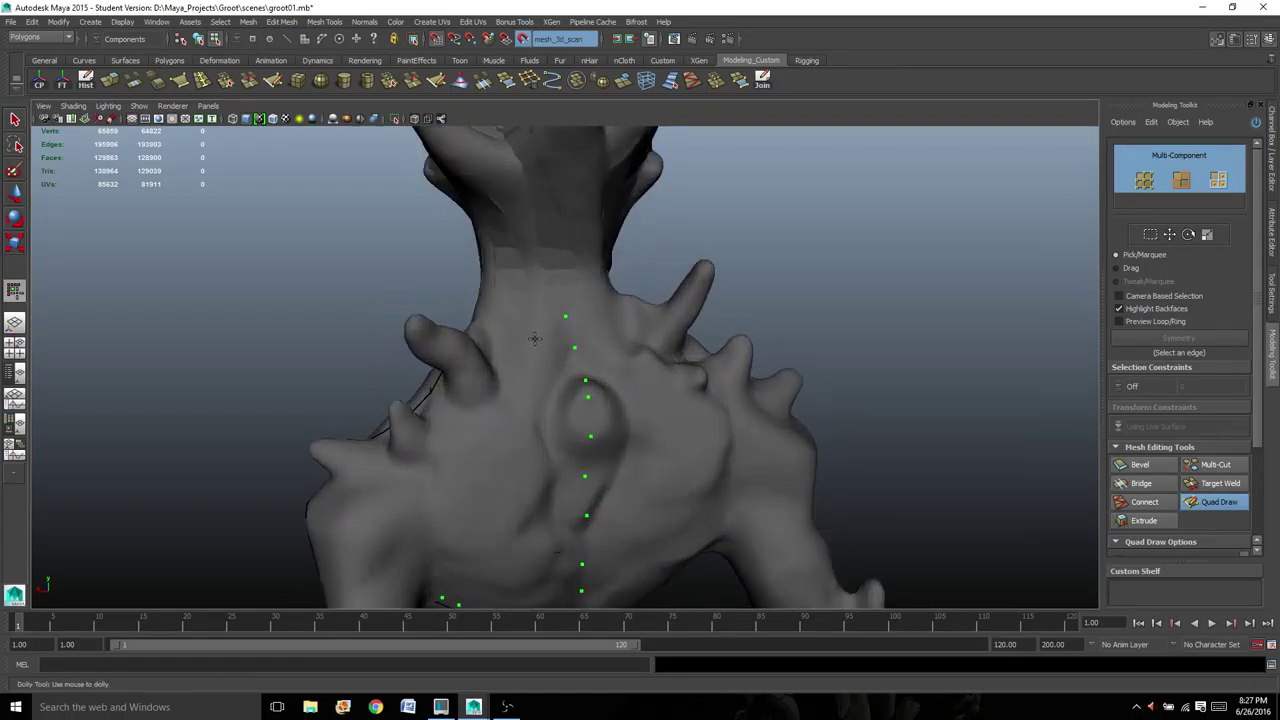
- Place Quad Draw points around the back of the neck to meet the torso mesh's upper edge near the large shoulder spike
alt+drag(510, 303, 582, 355)
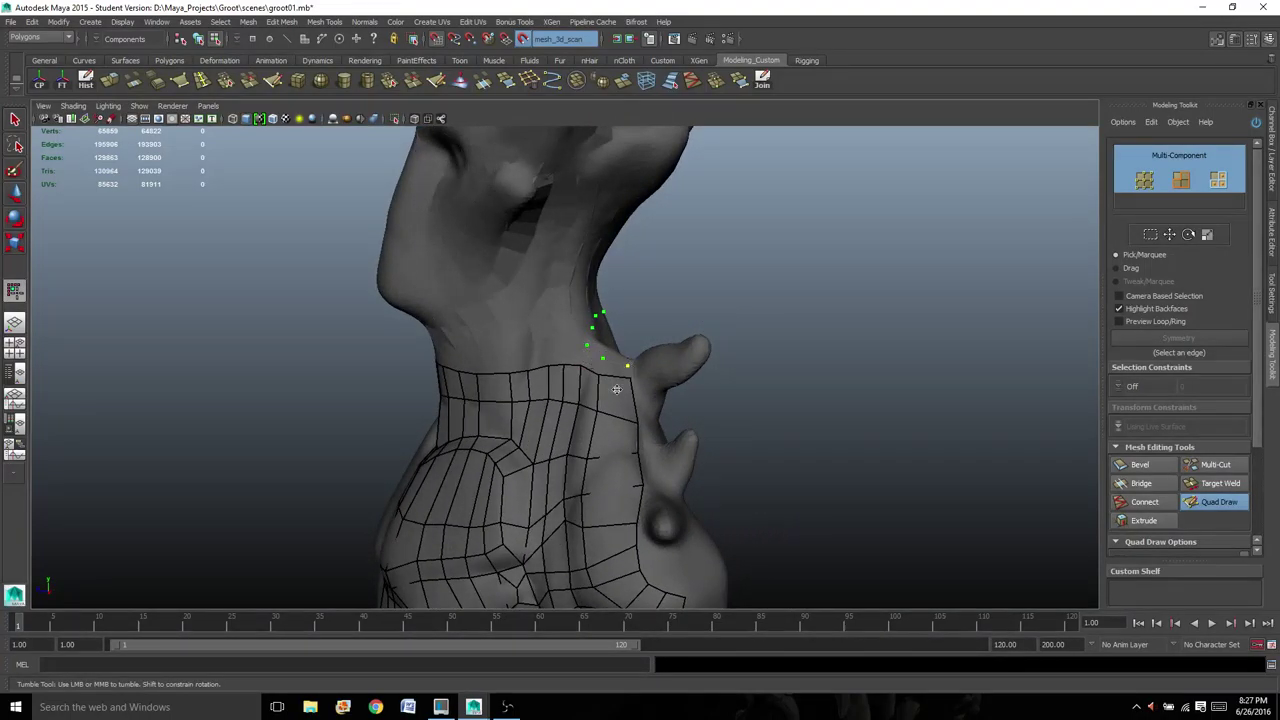
mouse_move(626, 366)
alt+mouse_down()
mouse_move(590, 398)
mouse_move(572, 372)
mouse_move(480, 390)
alt+mouse_up()
alt+middle_drag(428, 594, 548, 448)
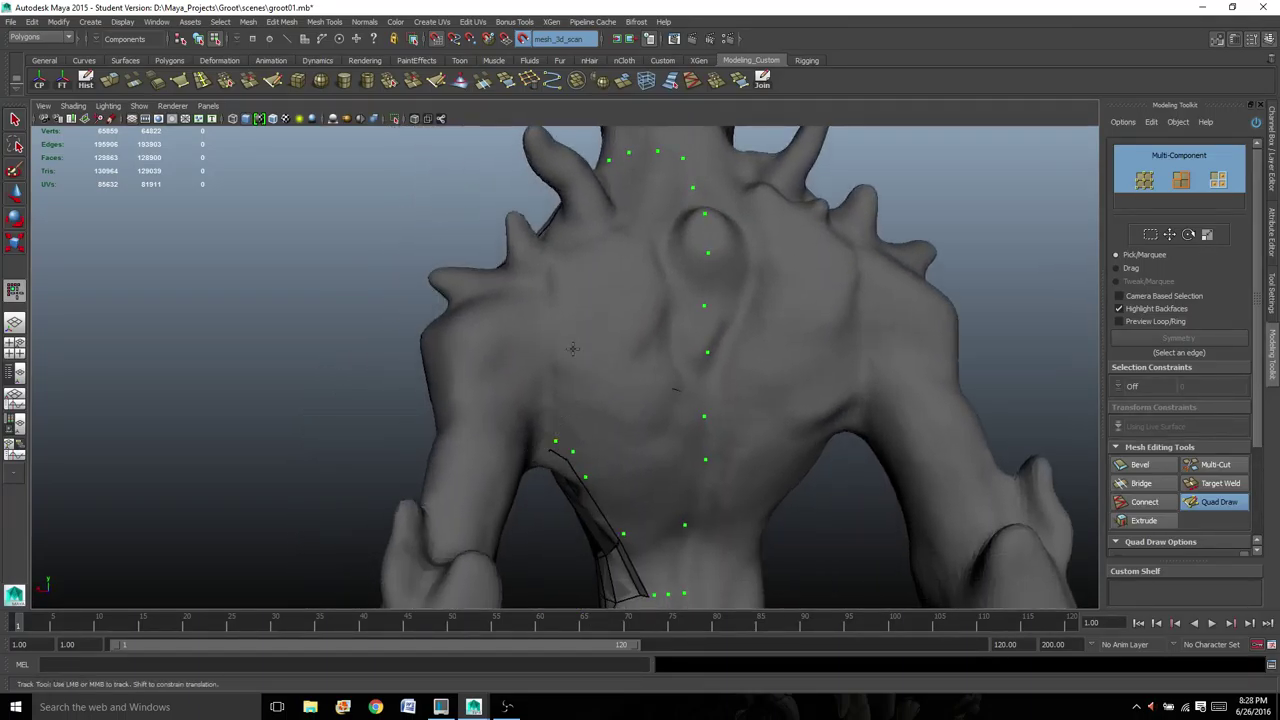
- Place rows of Quad Draw points around the back of the left shoulder, starting beside the mesh's shoulder edge
alt+drag(479, 328, 605, 340)
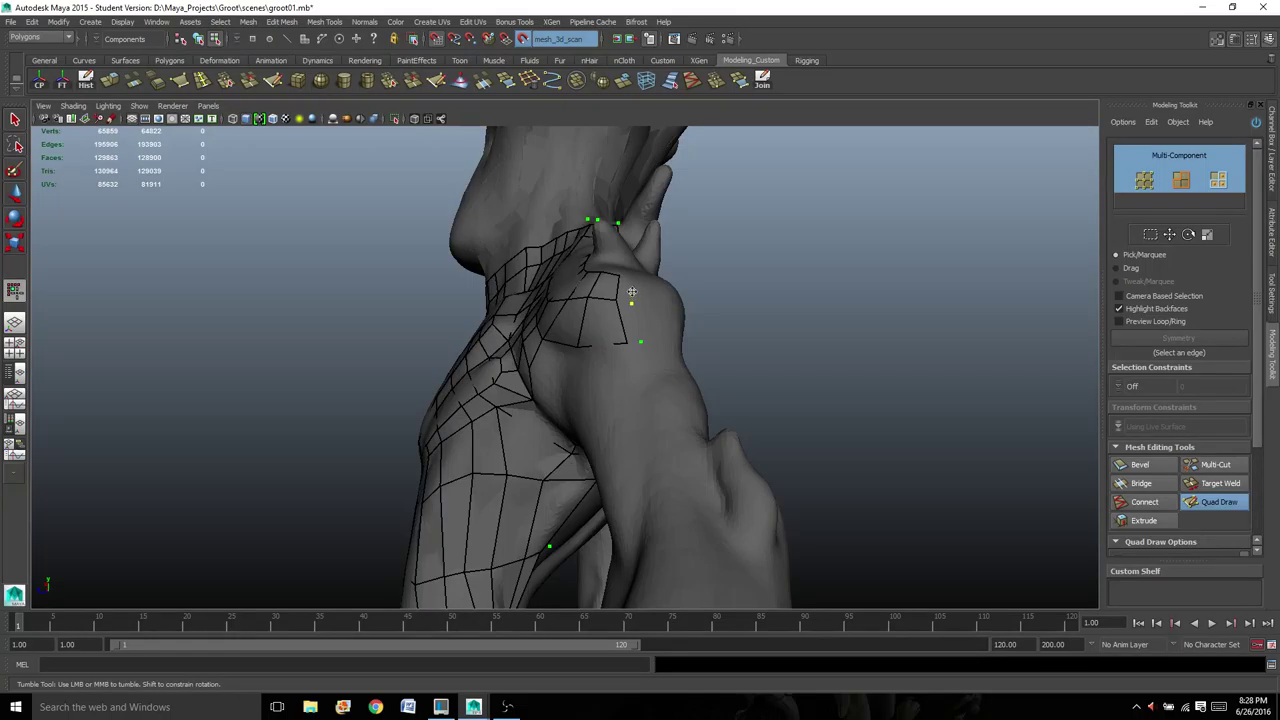
alt+drag(647, 313, 519, 344)
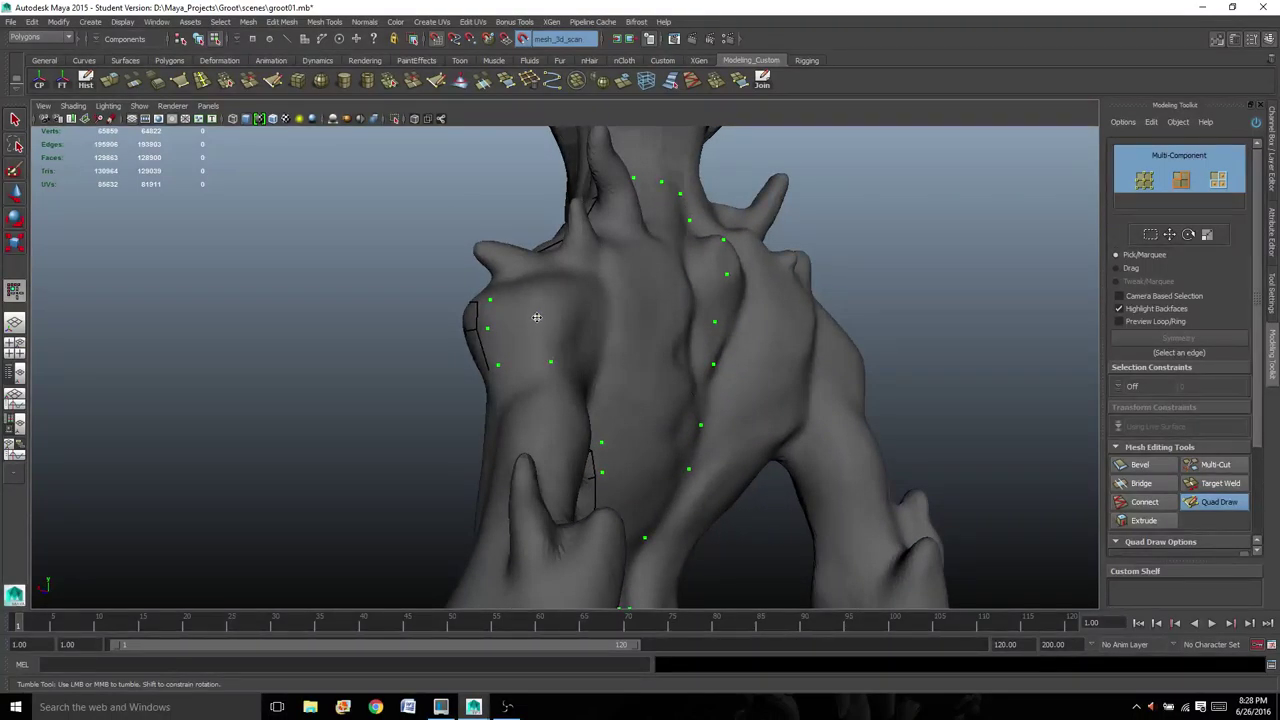
alt+drag(562, 316, 488, 361)
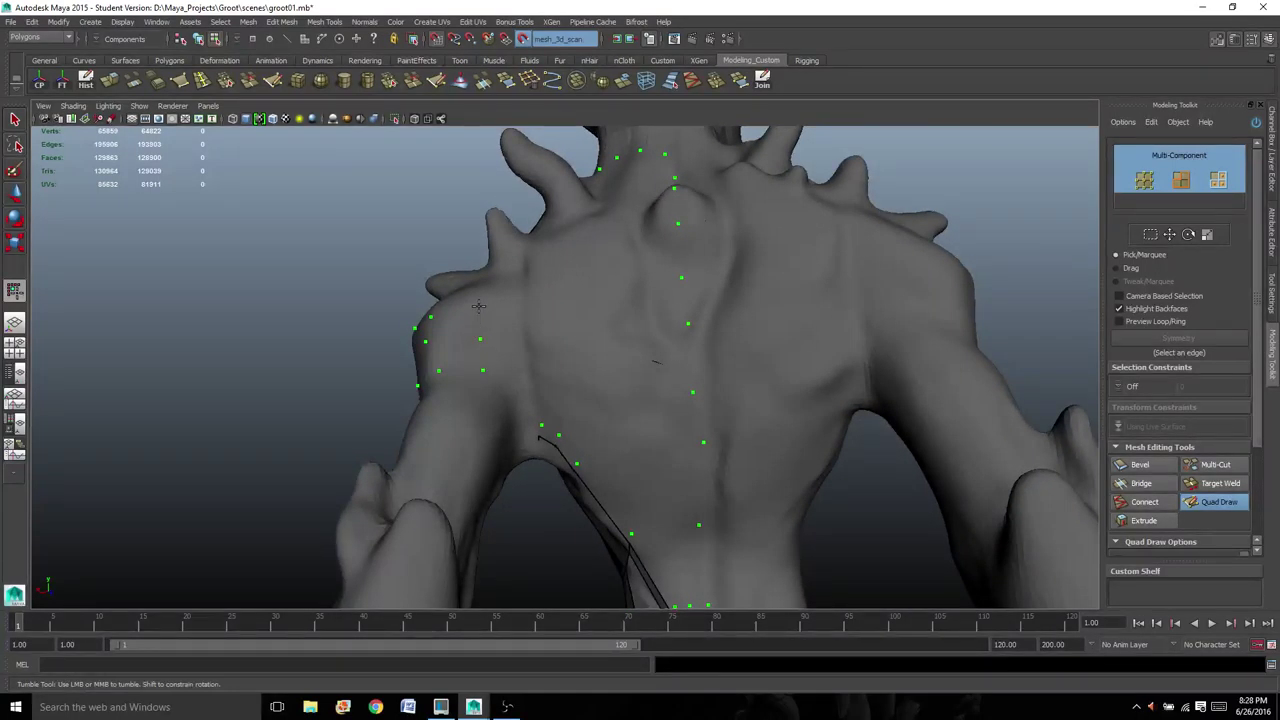
alt+drag(479, 352, 558, 383)
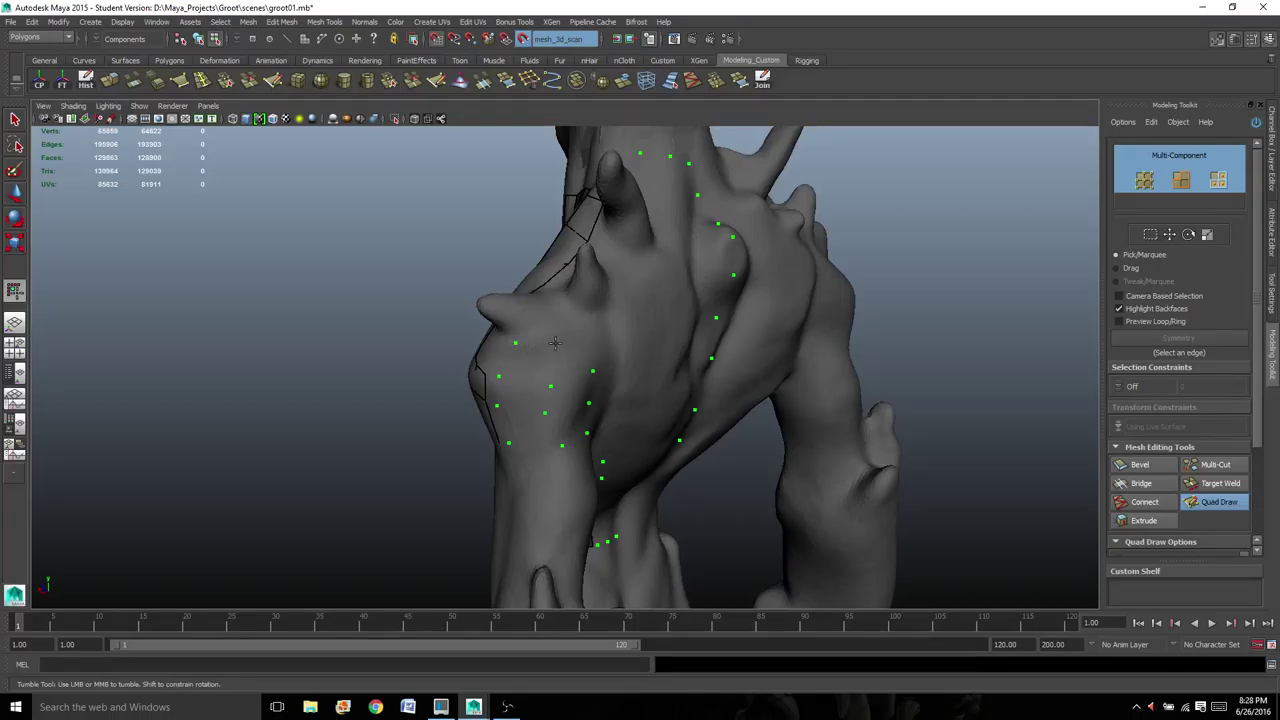
mouse_move(591, 320)
alt+mouse_down()
mouse_move(656, 379)
mouse_move(553, 352)
alt+mouse_up()
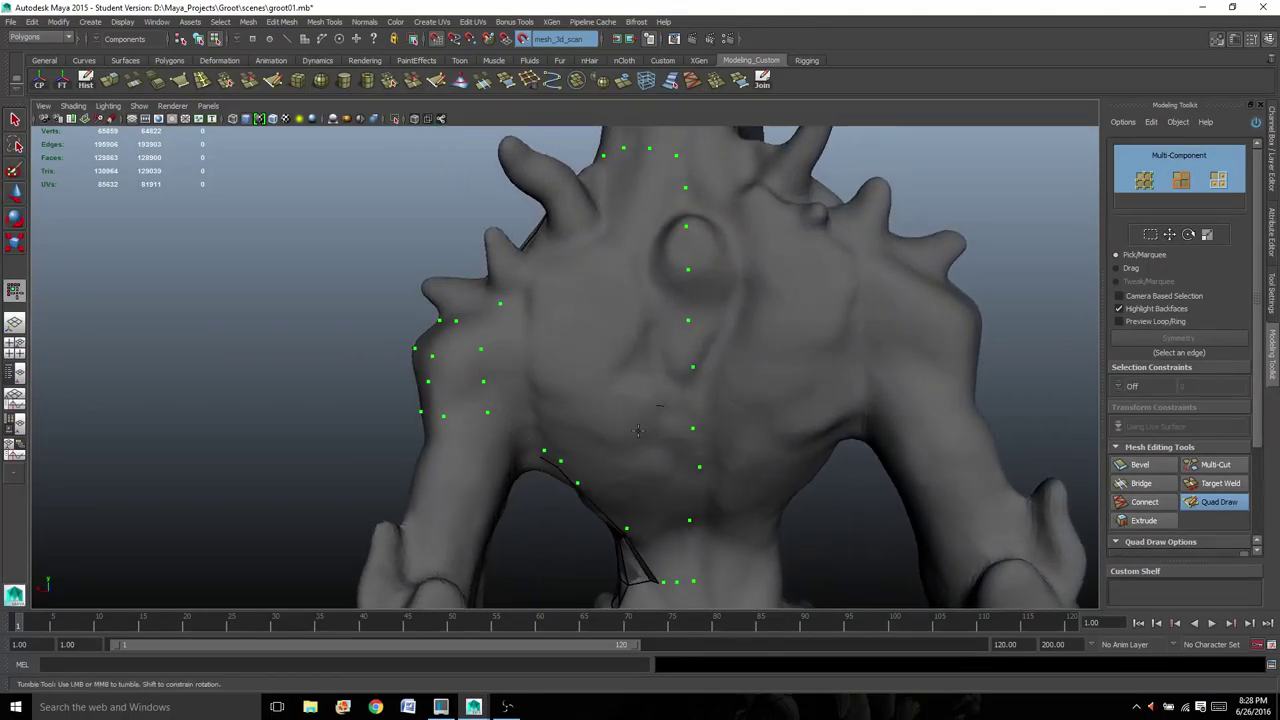
- Place Quad Draw points from the left armpit up the crease between shoulder and shoulder blade, continuing toward the neck spikes
mouse_move(638, 431)
alt+mouse_down()
mouse_move(543, 434)
mouse_move(500, 389)
mouse_move(323, 343)
mouse_move(529, 406)
mouse_move(559, 400)
mouse_move(543, 395)
alt+mouse_up()
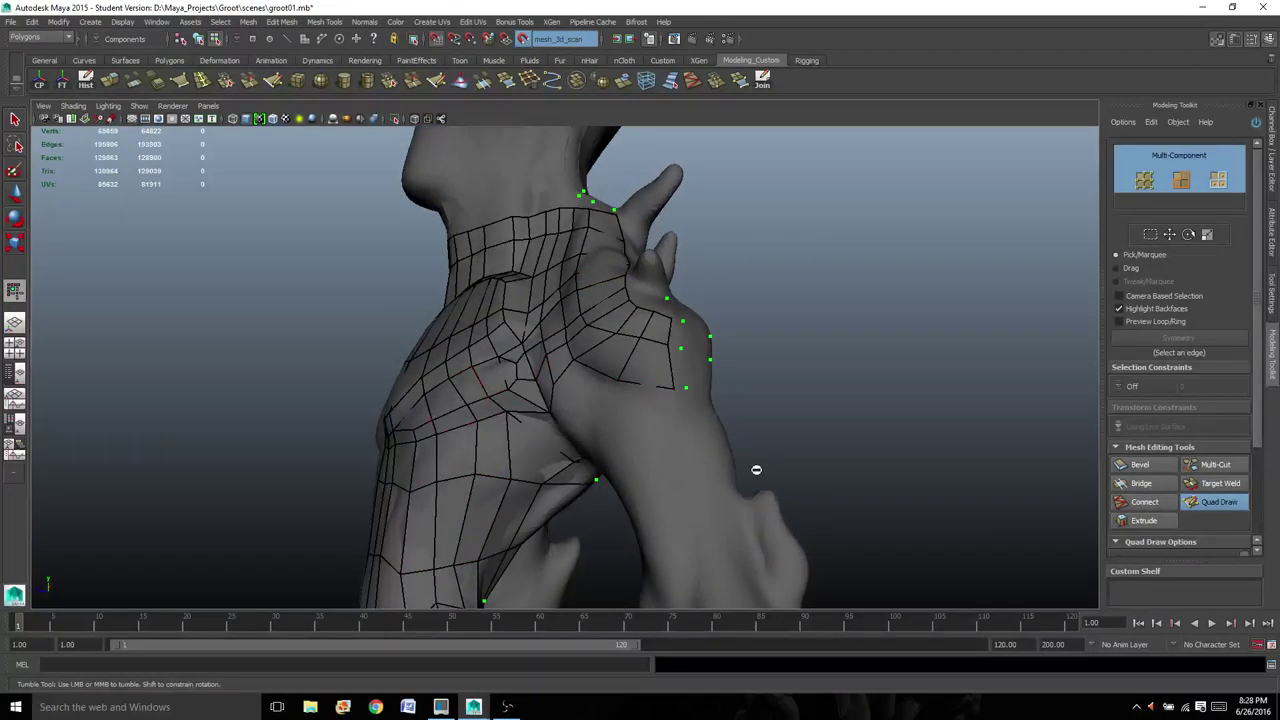
alt+drag(756, 469, 551, 461)
alt+drag(538, 400, 520, 362)
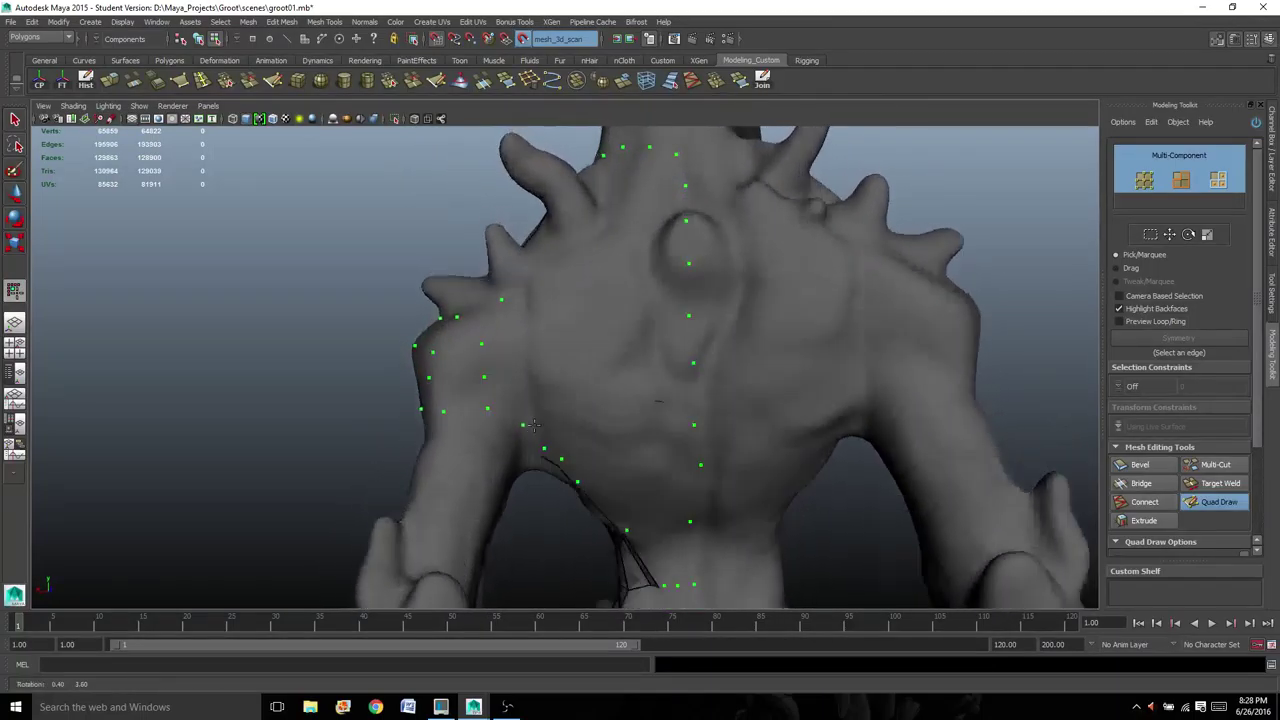
click(520, 349)
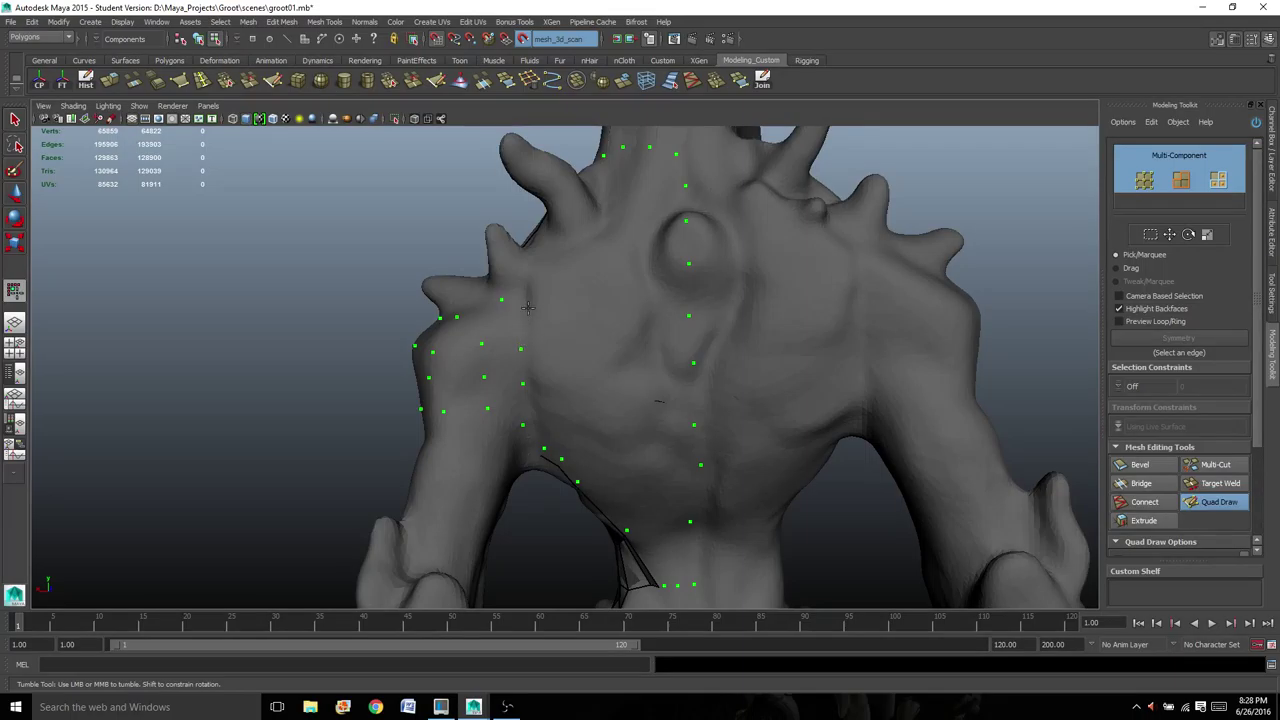
alt+drag(561, 322, 577, 331)
alt+drag(561, 276, 618, 289)
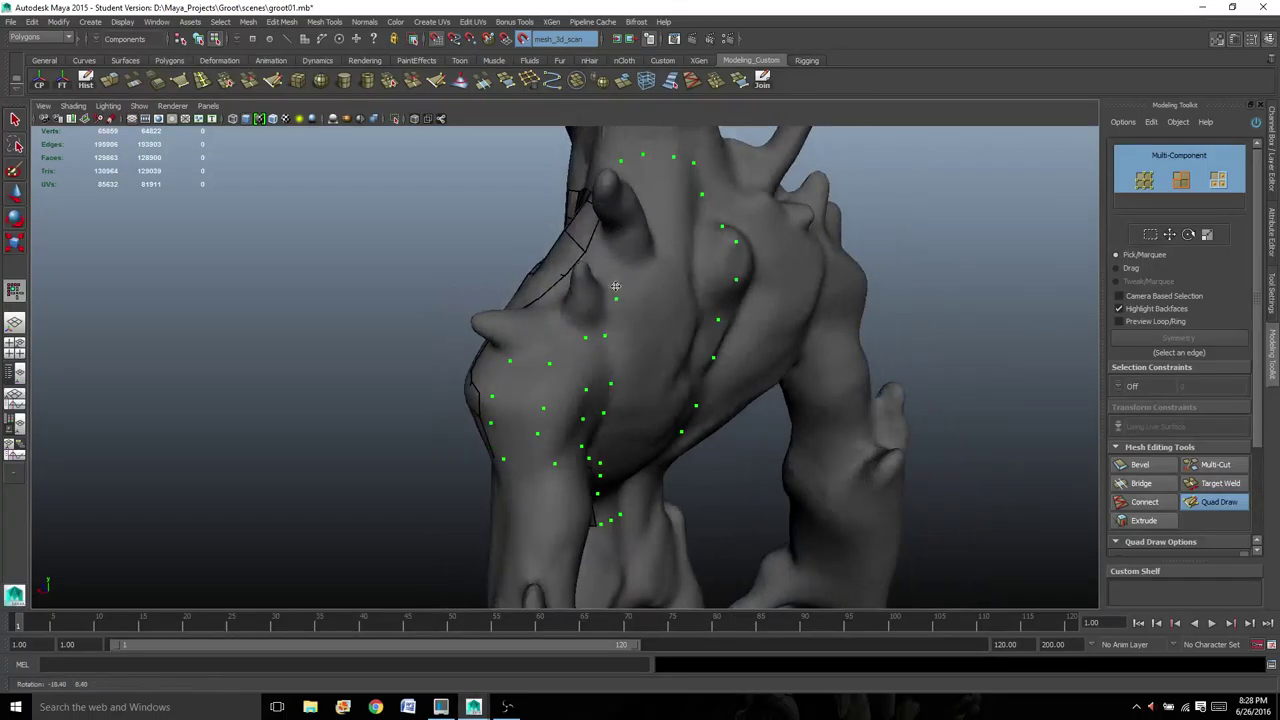
- Add a Quad Draw point beside the lower spine and fill the first quad there on the lower back
alt+drag(584, 247, 568, 349)
alt+middle_drag(568, 349, 541, 267)
alt+right_drag(540, 266, 575, 290)
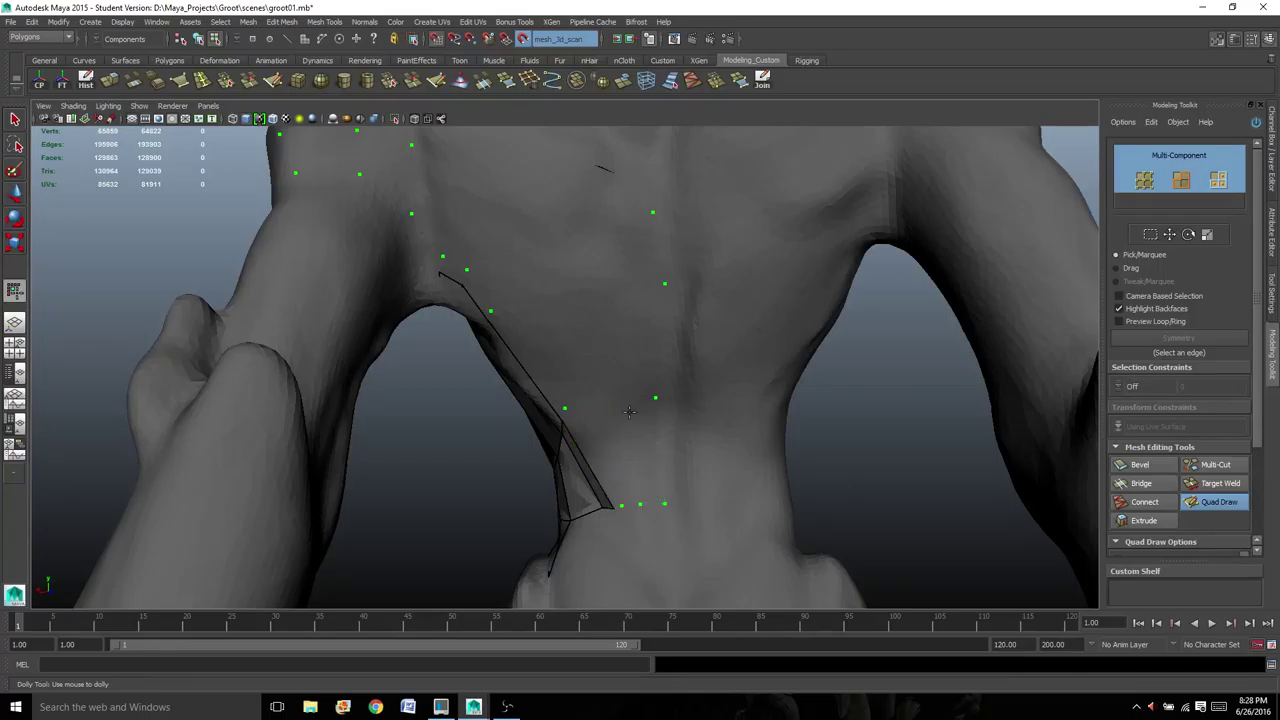
shift+click(638, 442)
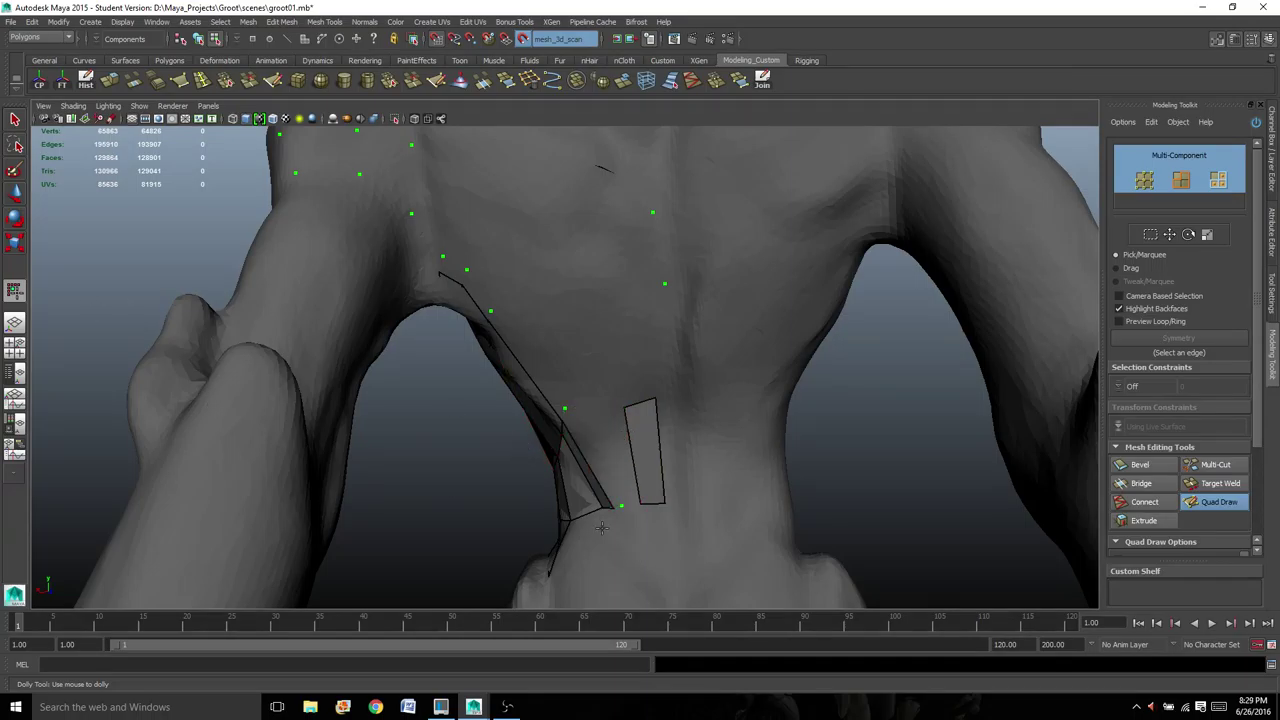
- Leave Quad Draw, return to object mode and reselect the torso mesh
mouse_move(602, 528)
alt+mouse_down()
mouse_move(617, 520)
mouse_move(609, 507)
alt+mouse_up()
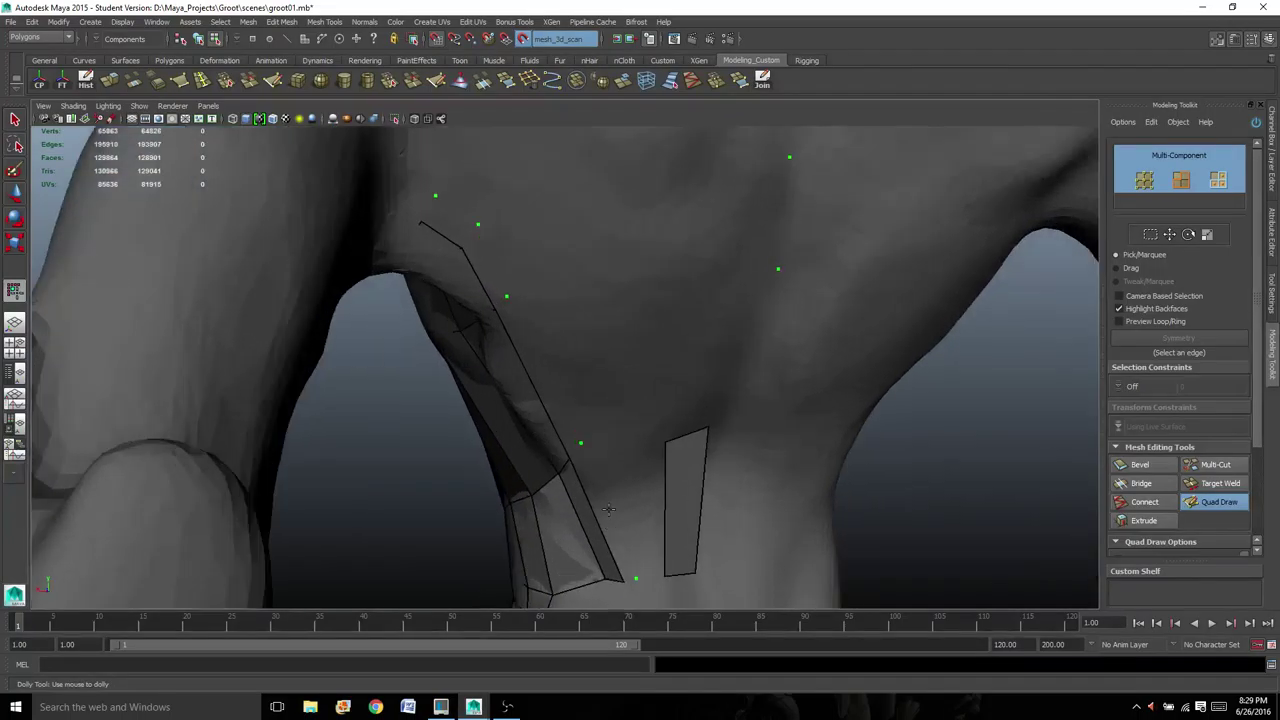
click(15, 120)
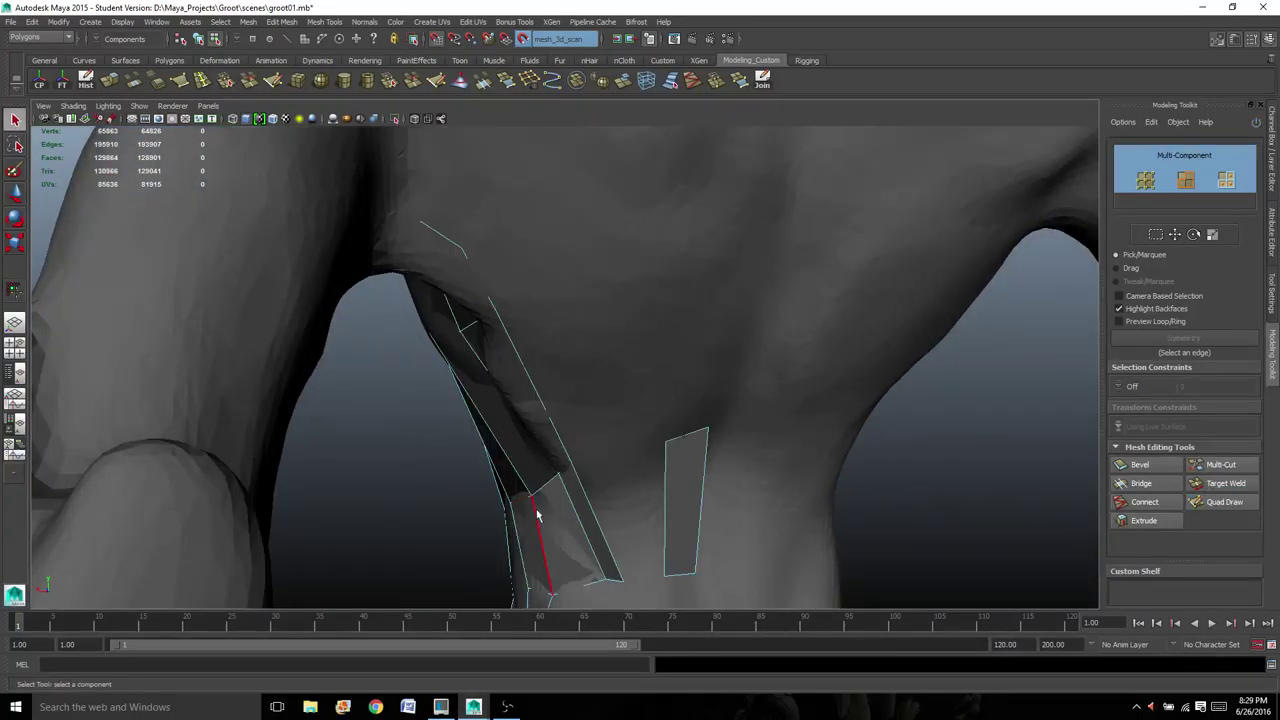
right_drag(540, 520, 553, 492)
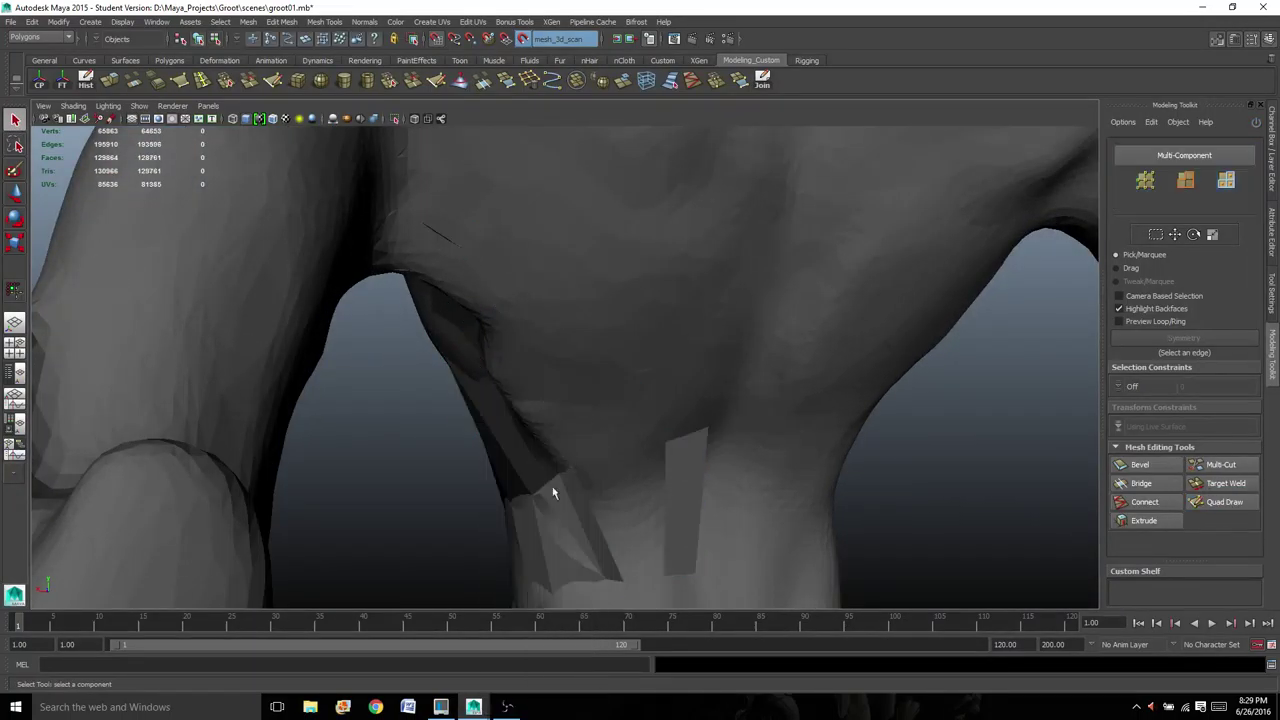
click(531, 558)
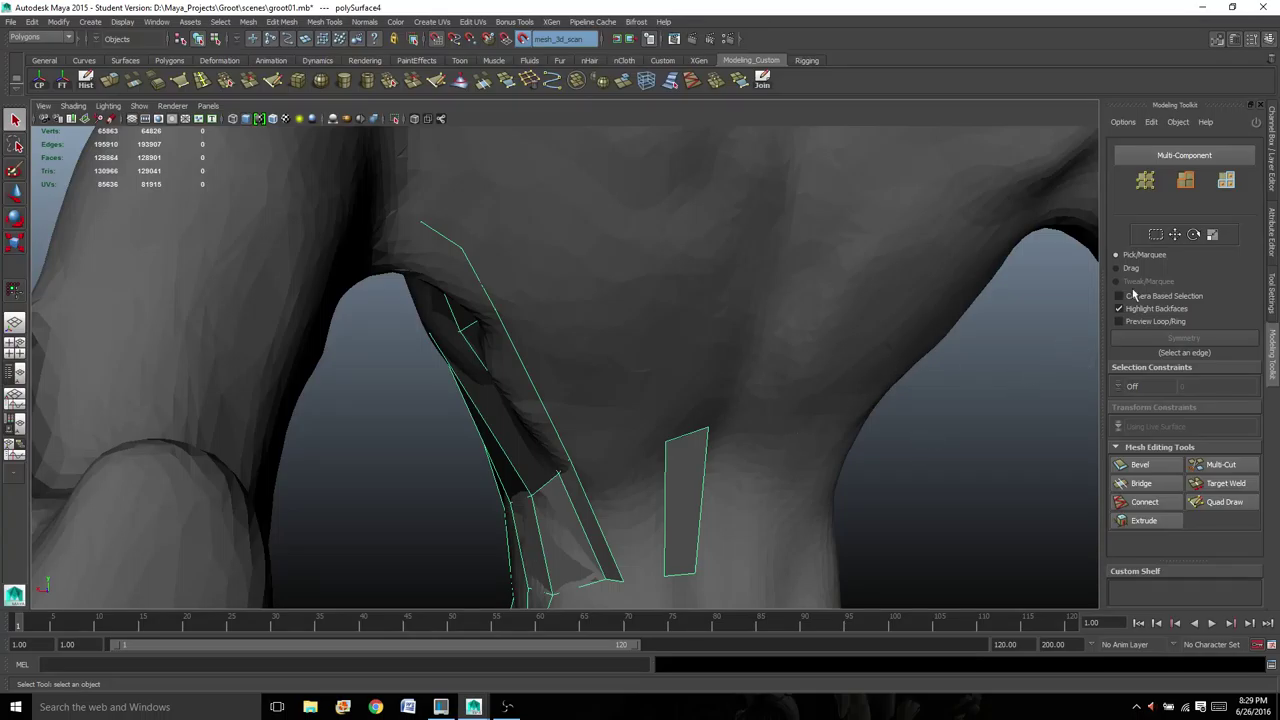
- Open the Attribute Editor for the torso mesh's polySurfaceShape4 node
click(1218, 42)
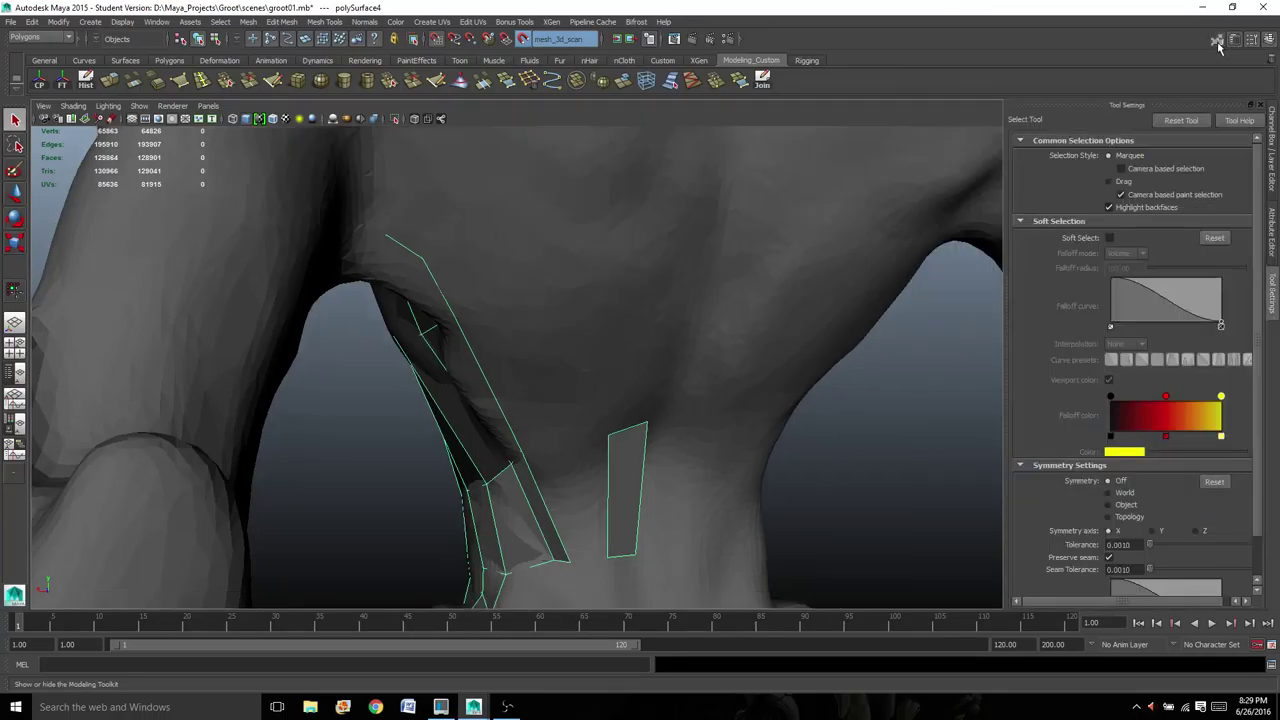
click(1218, 42)
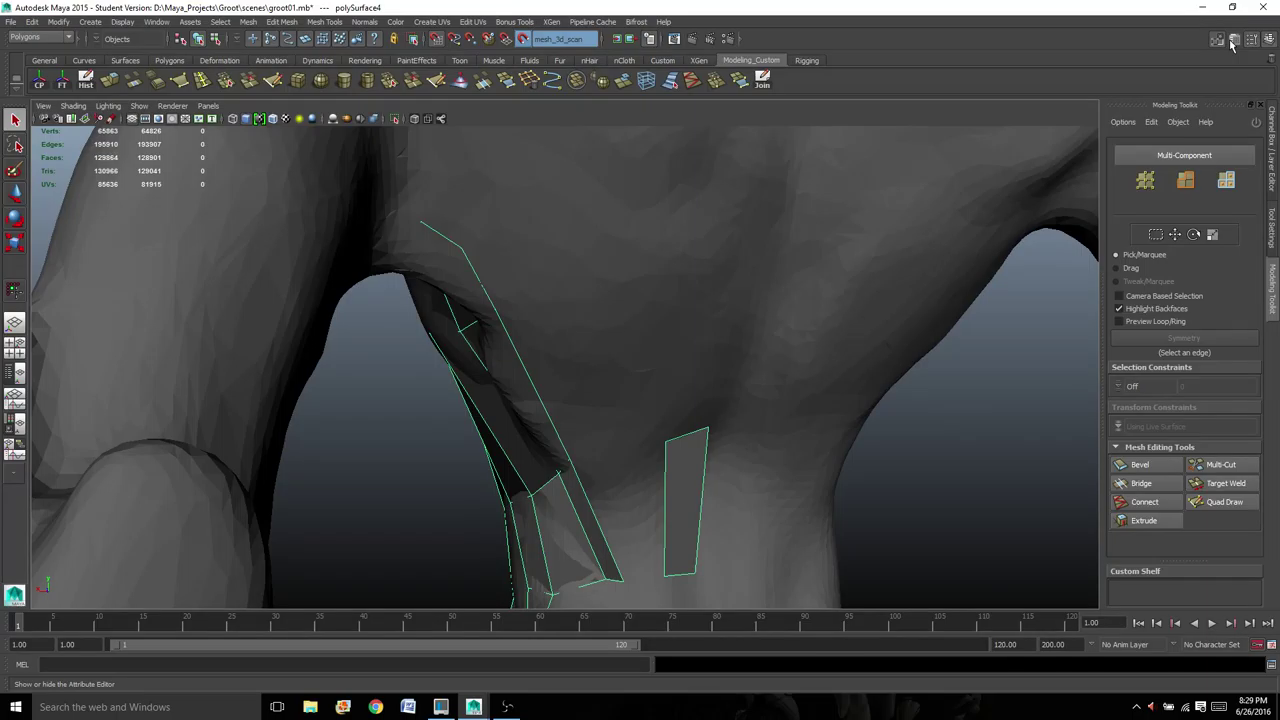
click(1234, 40)
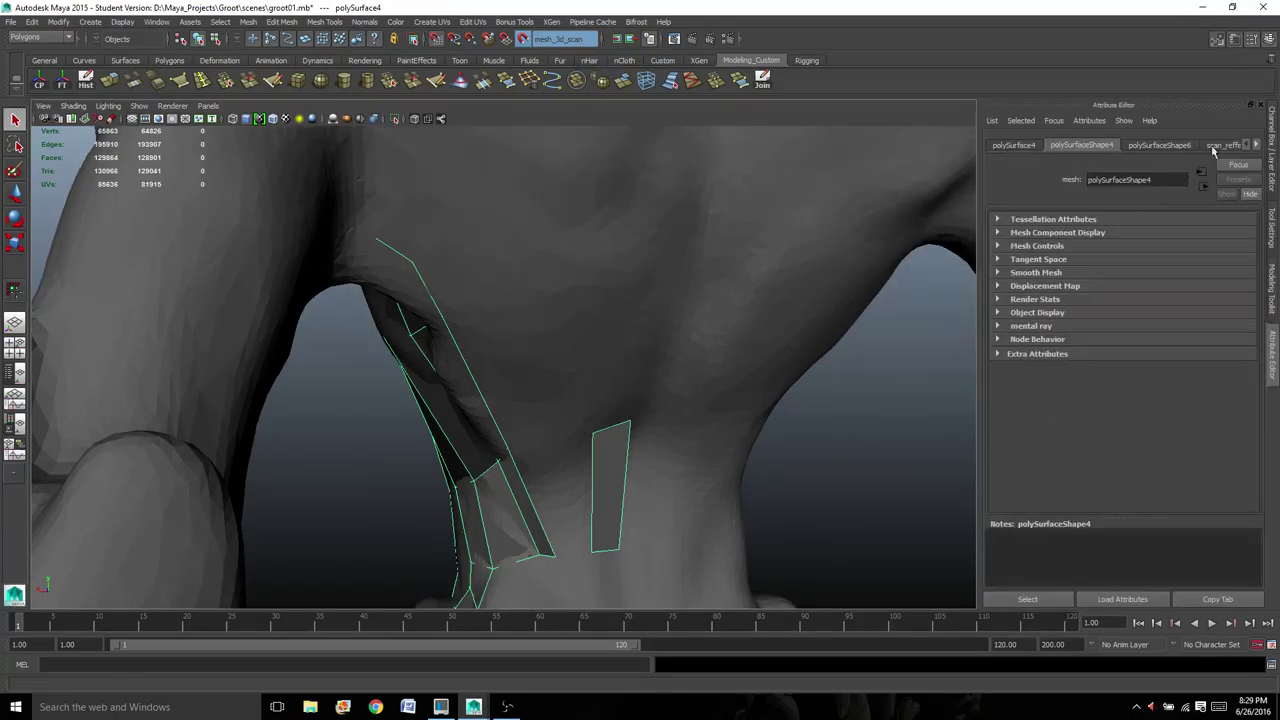
- Create a new display layer and rename it ghost
click(1252, 38)
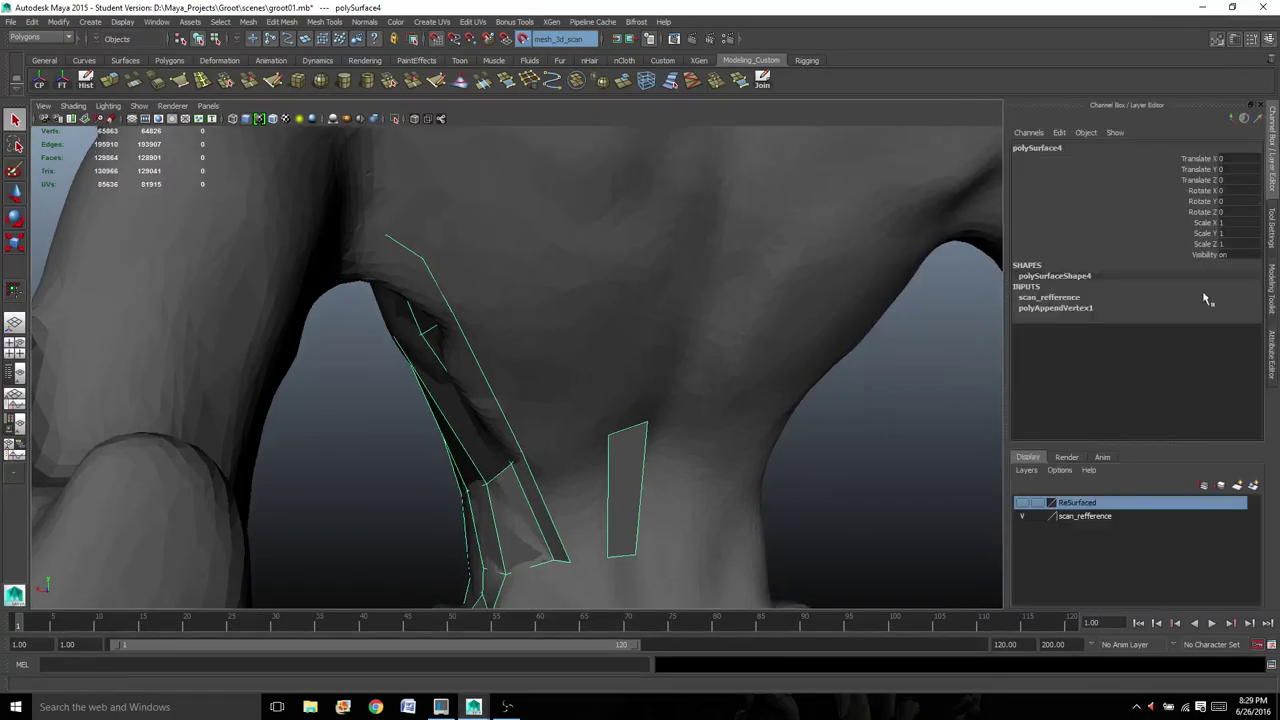
click(1237, 485)
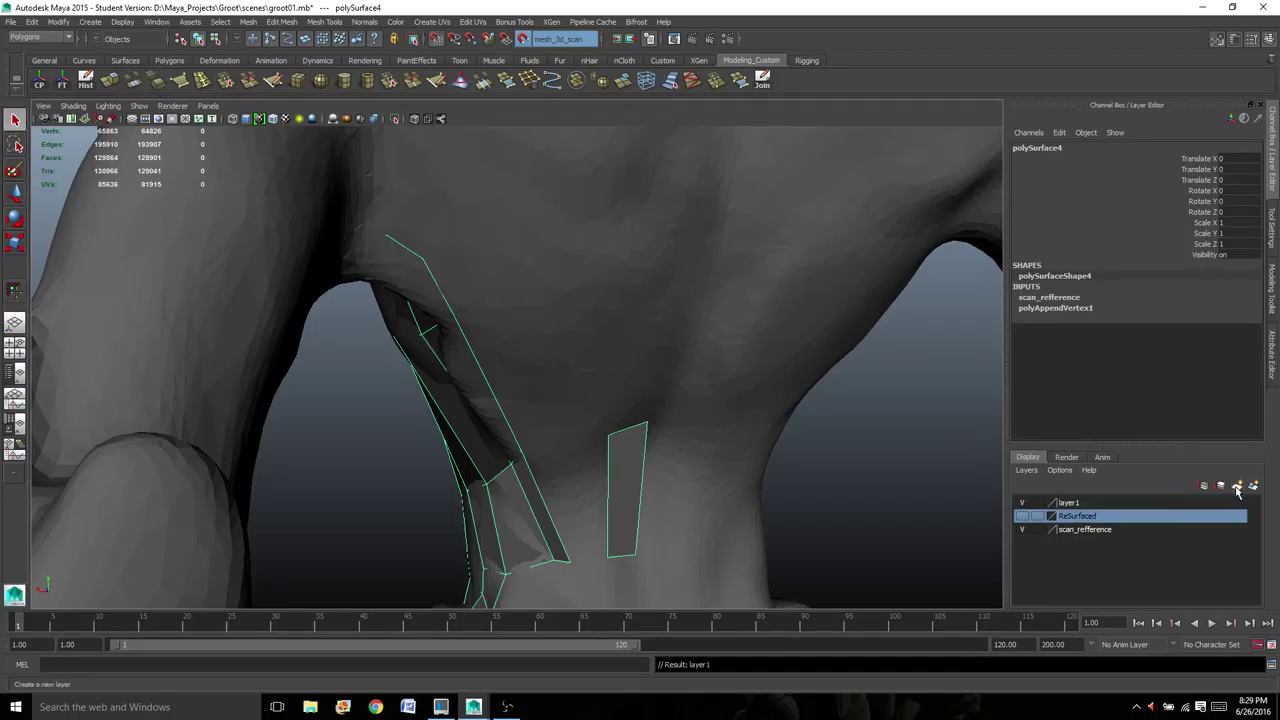
click(1072, 503)
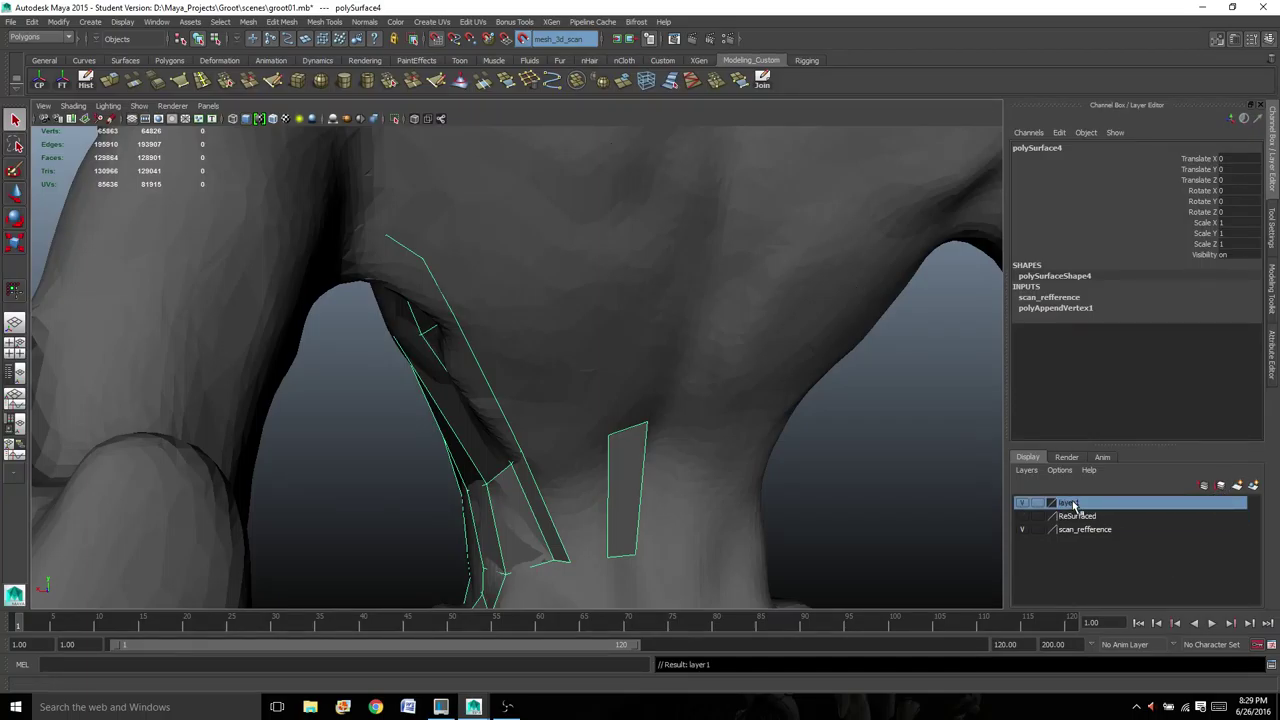
double_click(1072, 503)
drag(542, 262, 423, 284)
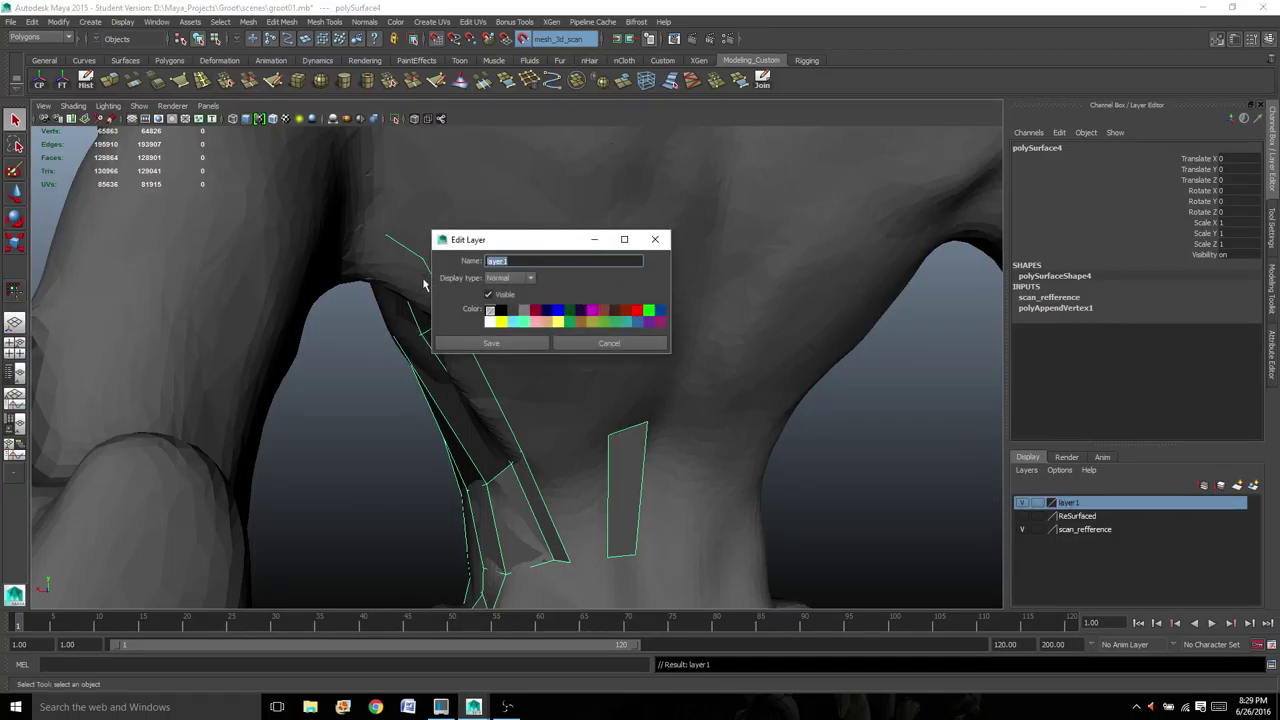
text(ghost)
key(Return)
click(503, 343)
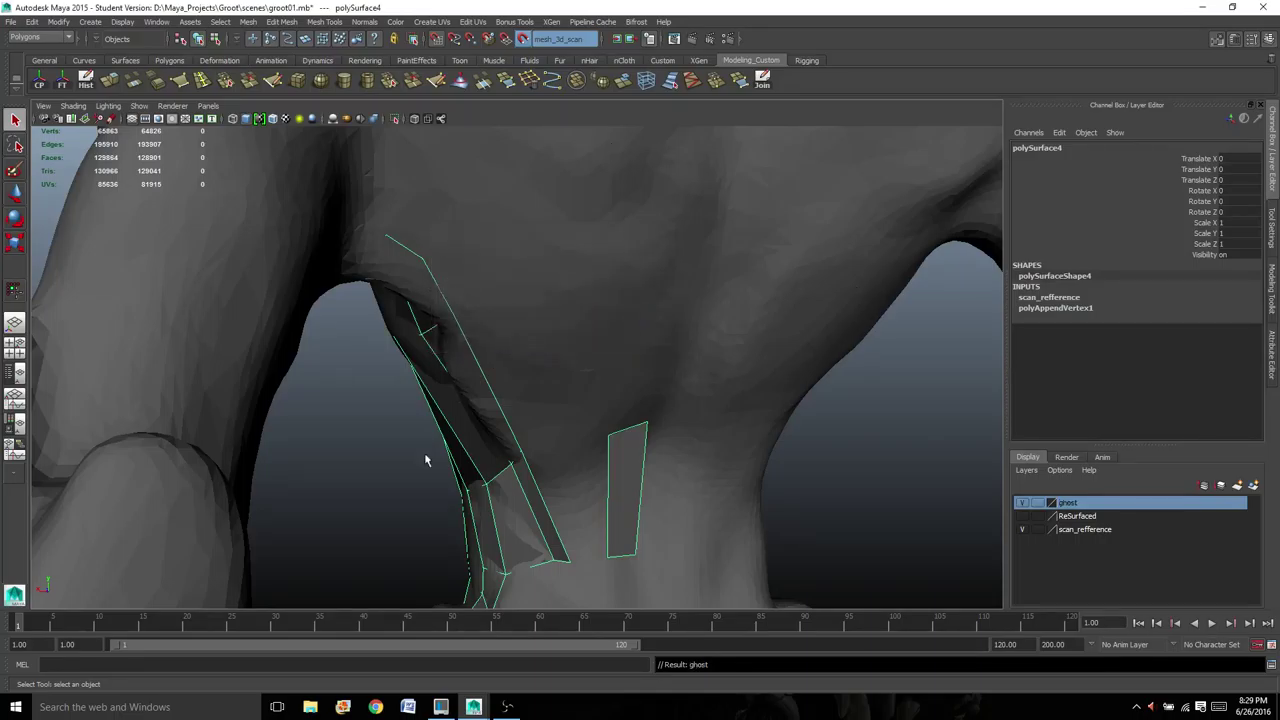
- Add the torso mesh to the ghost layer and reselect the mesh
right_drag(477, 465, 466, 486)
right_click(1072, 502)
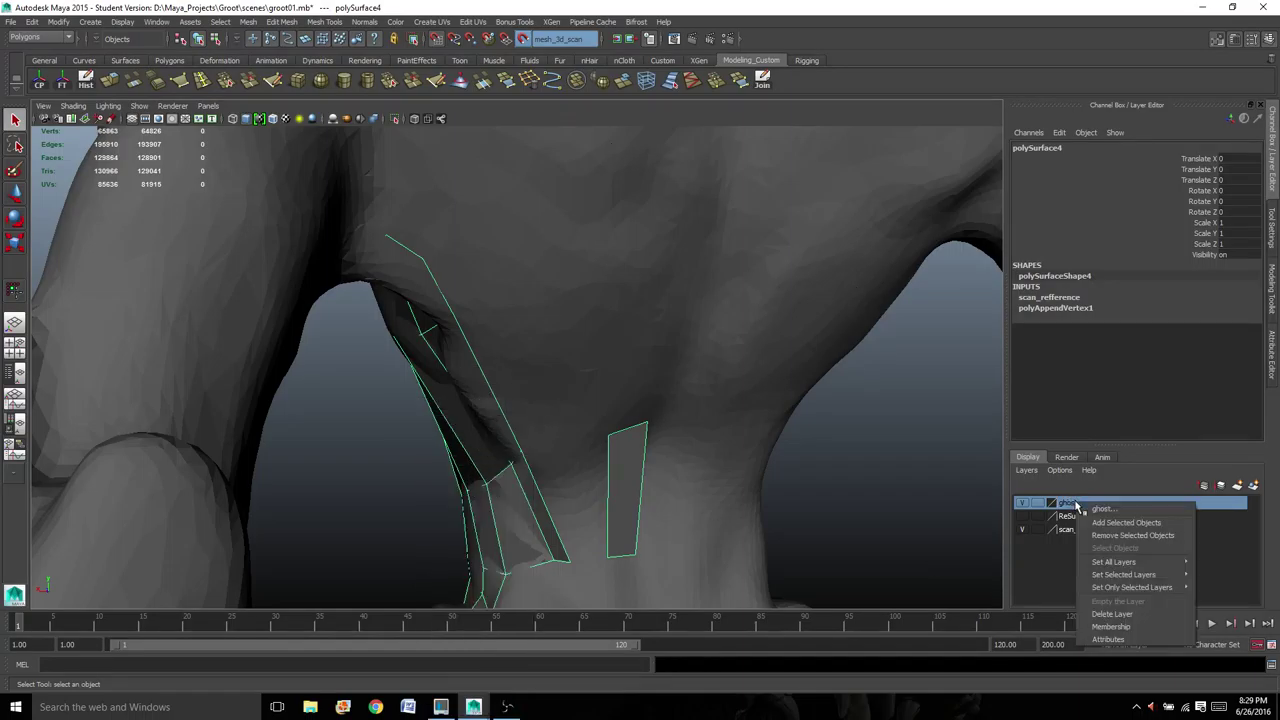
click(1100, 524)
click(405, 548)
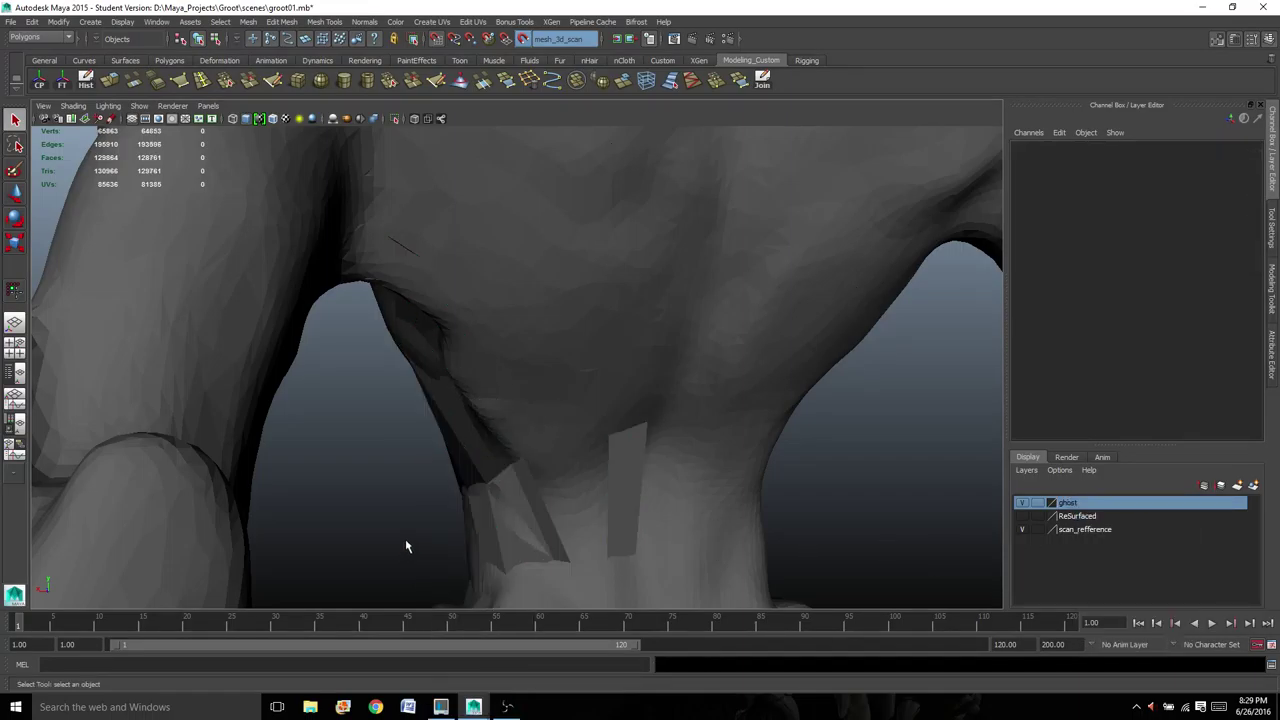
click(516, 498)
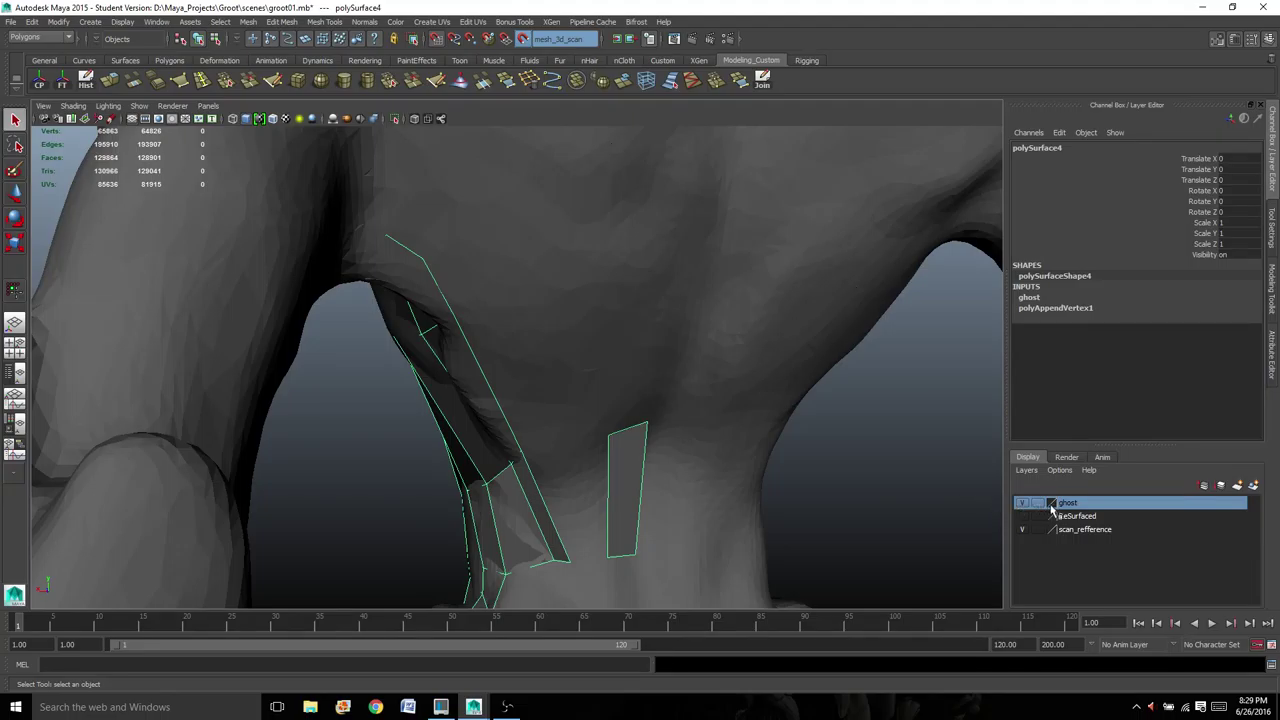
- Try the Reference display type on the ghost layer, then return it to normal and undo the last selection-mode change
click(1037, 502)
click(1037, 502)
click(557, 495)
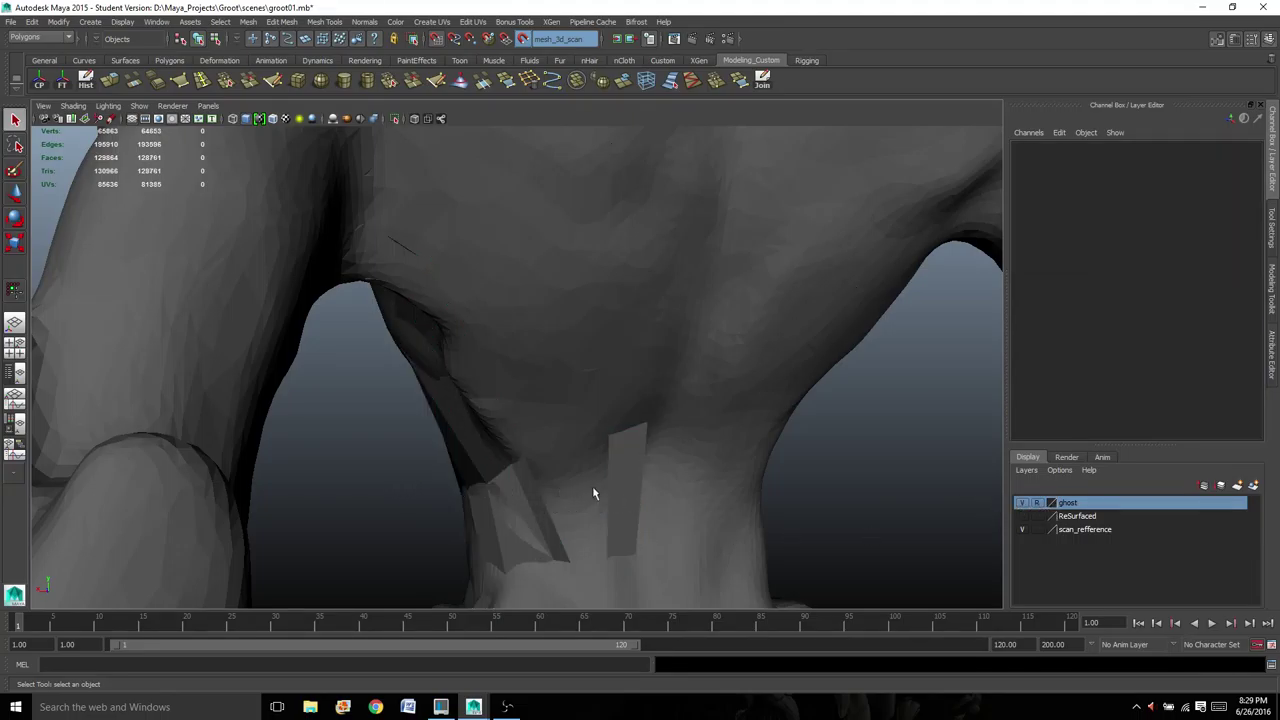
click(1022, 503)
right_drag(635, 489, 664, 394)
key(ctrl+z)
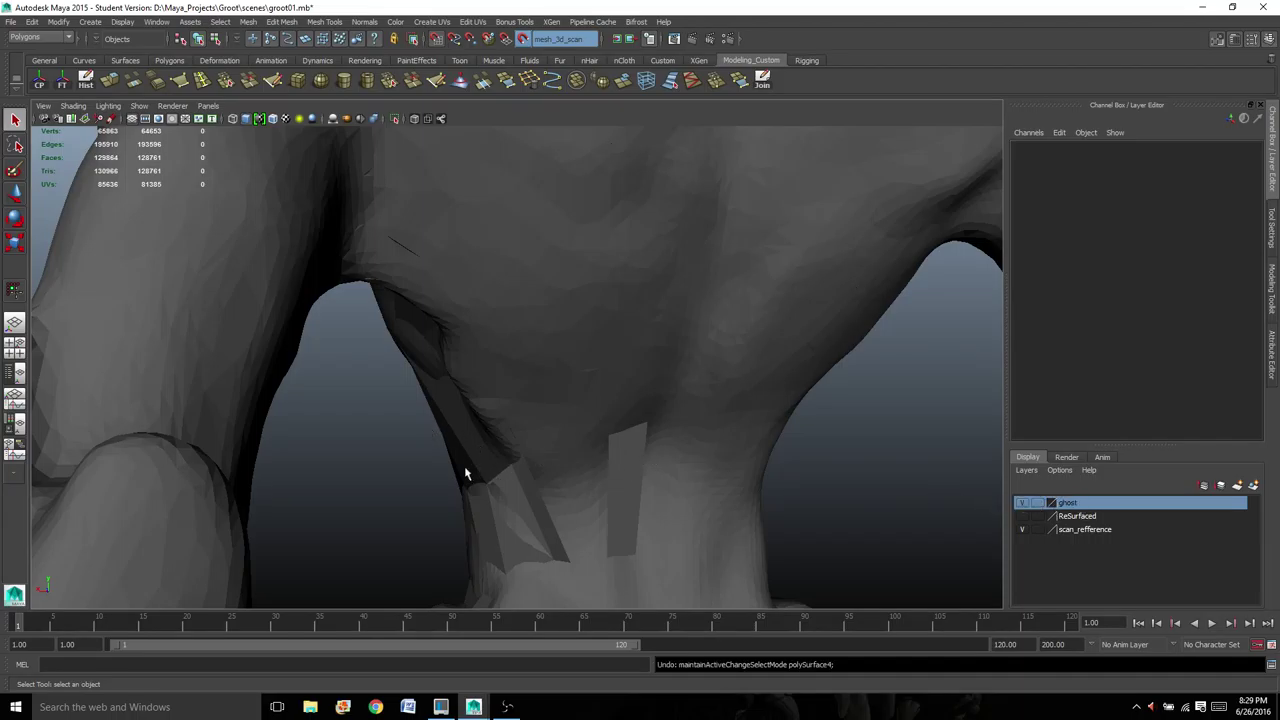
- Switch the torso mesh to face mode and box-select its front and side faces, leaving out the separate lower-back quad
right_drag(466, 420, 527, 381)
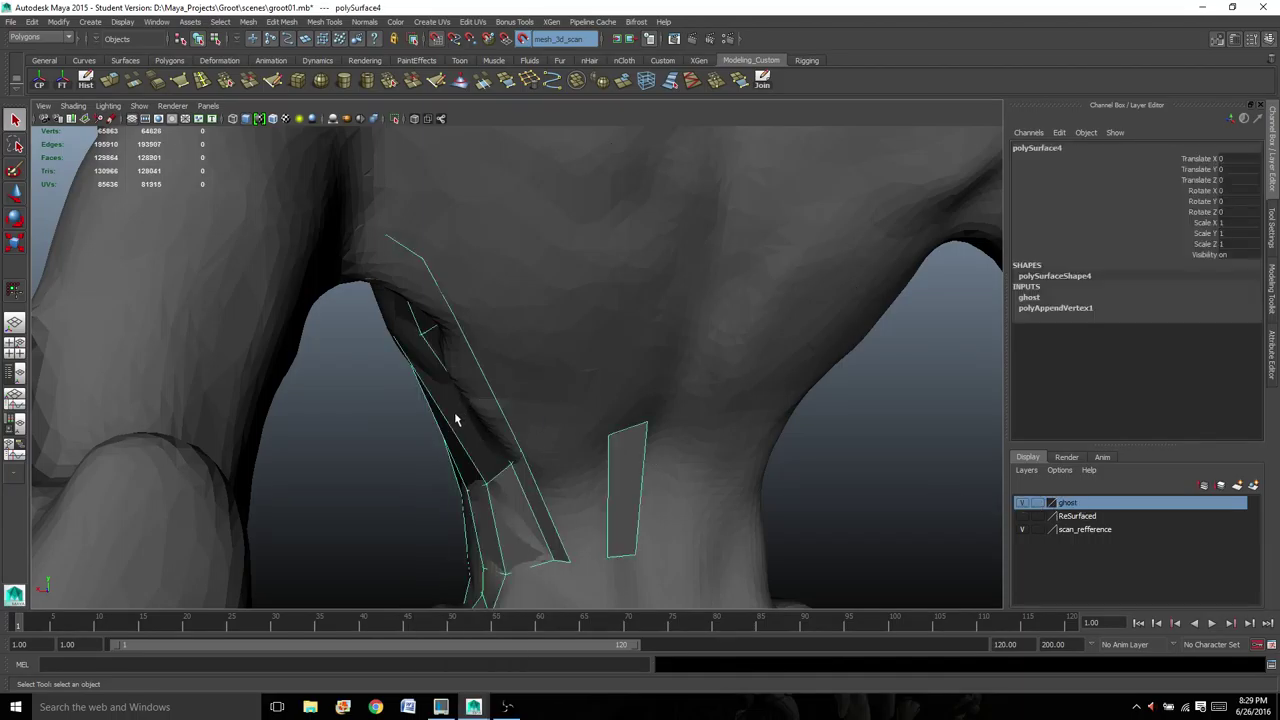
alt+drag(649, 509, 508, 410)
scroll(511, 409, up, 3)
scroll(516, 418, down, 4)
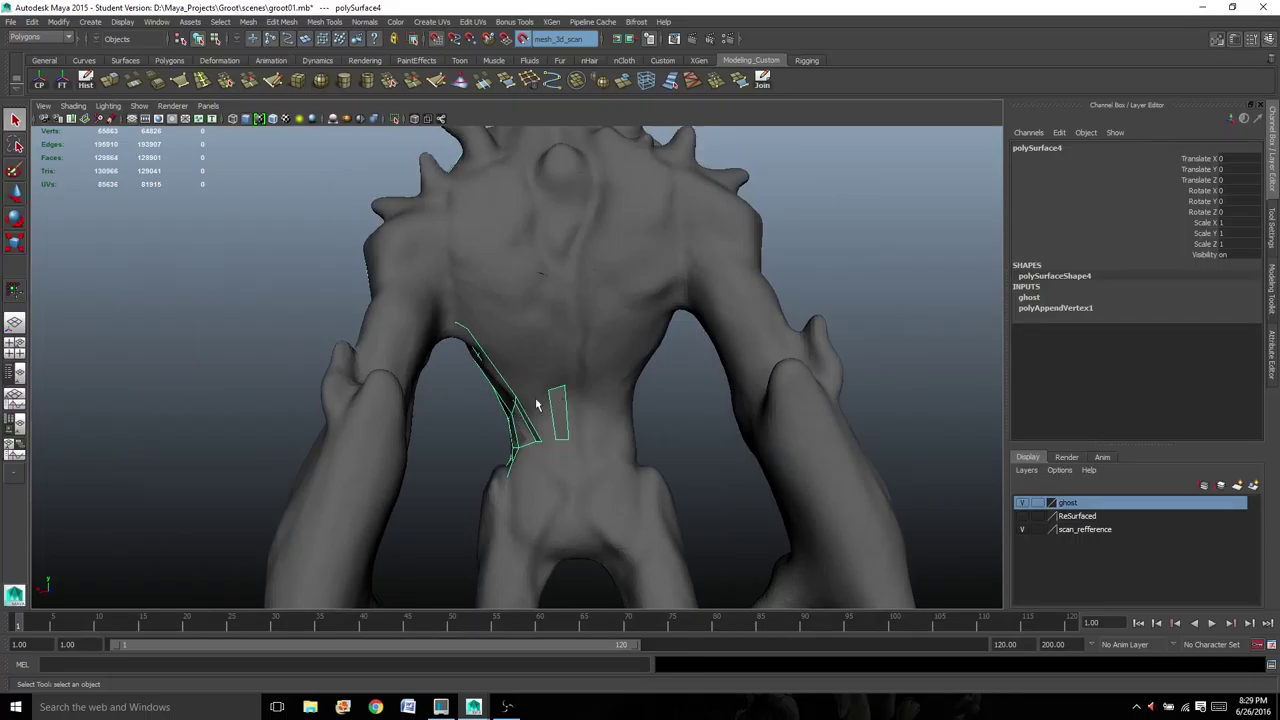
right_drag(516, 404, 516, 428)
alt+drag(503, 413, 871, 429)
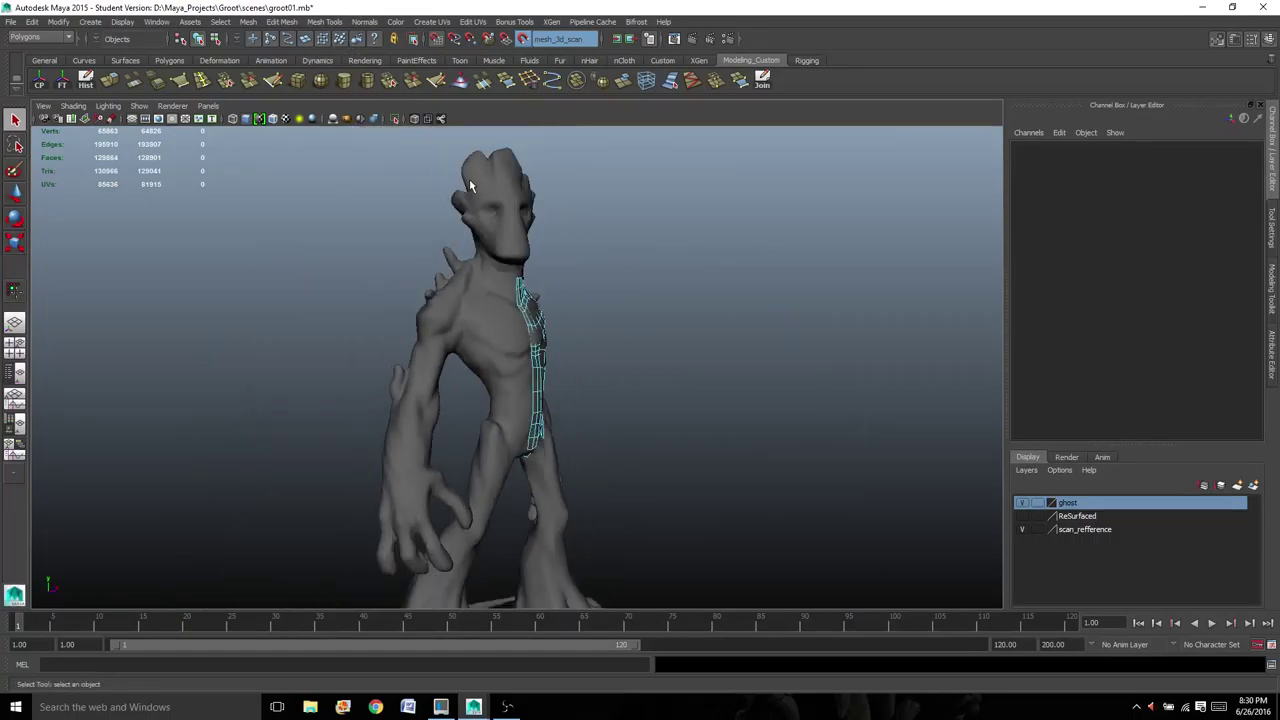
drag(469, 179, 664, 522)
alt+drag(380, 366, 579, 425)
scroll(543, 357, up, 3)
scroll(579, 426, up, 5)
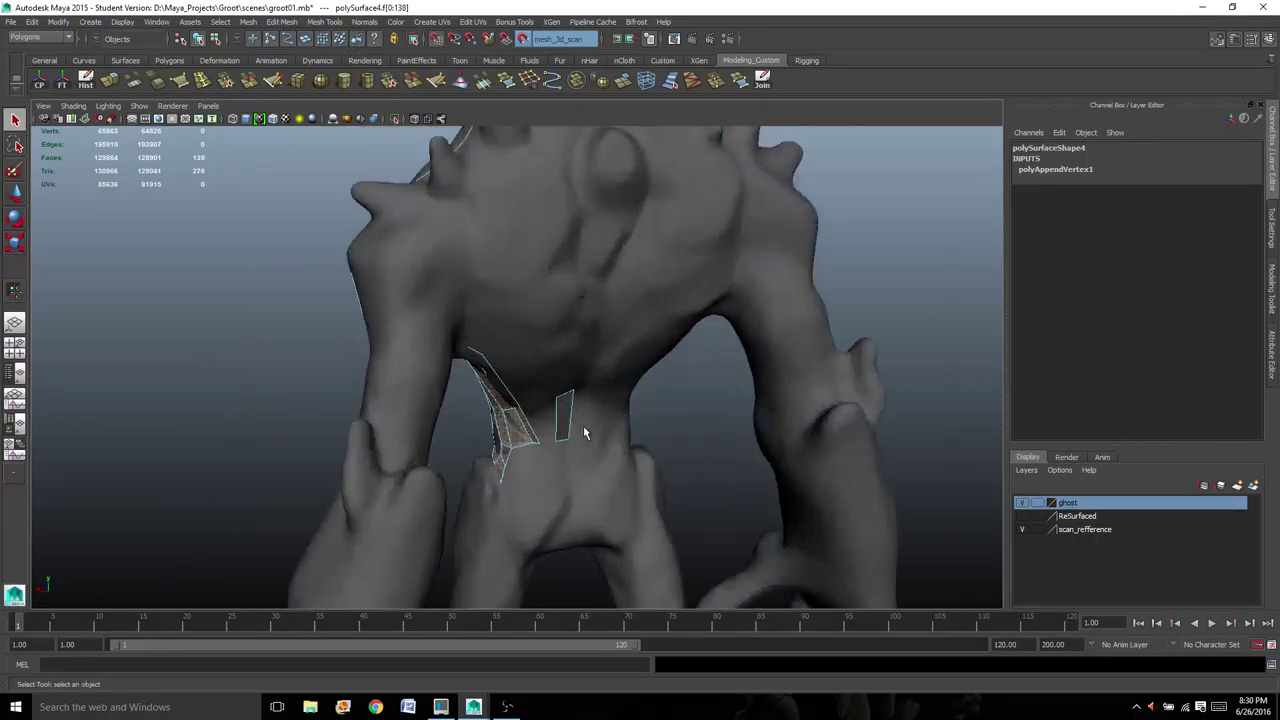
scroll(516, 400, down, 4)
alt+drag(500, 409, 529, 349)
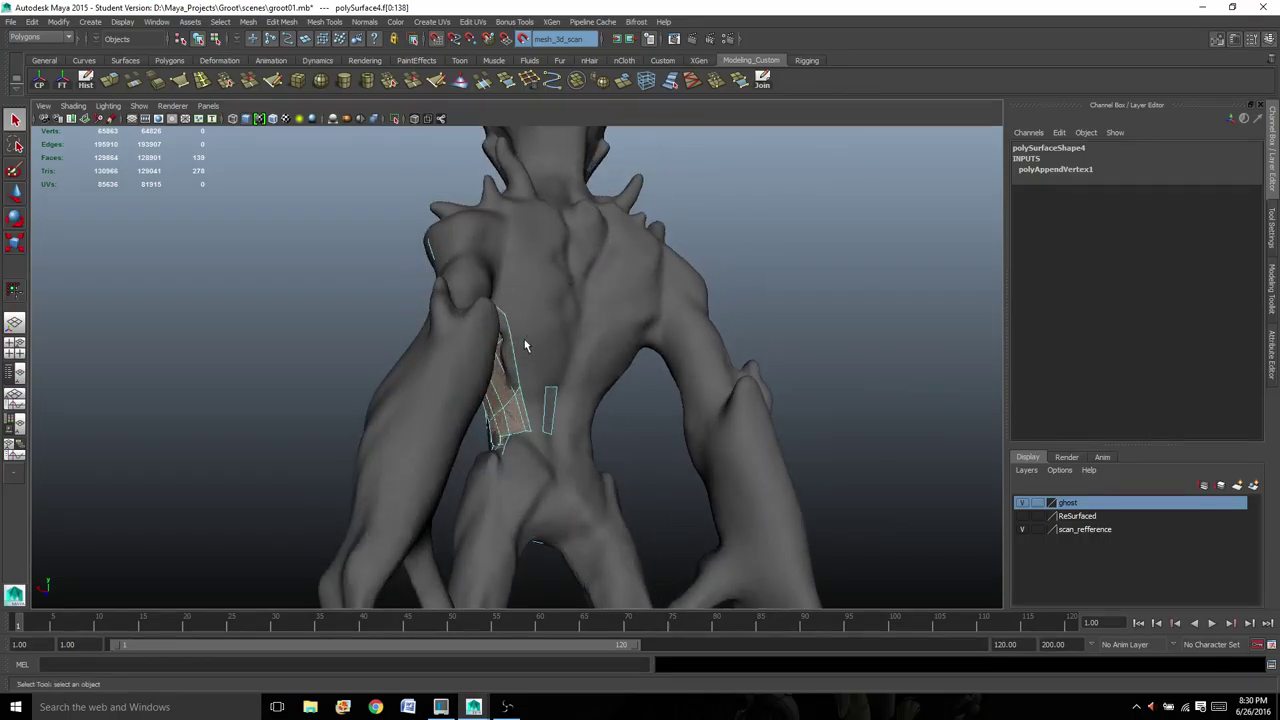
- Extract the selected torso faces as a separate mesh and add that mesh to the ghost layer
click(250, 22)
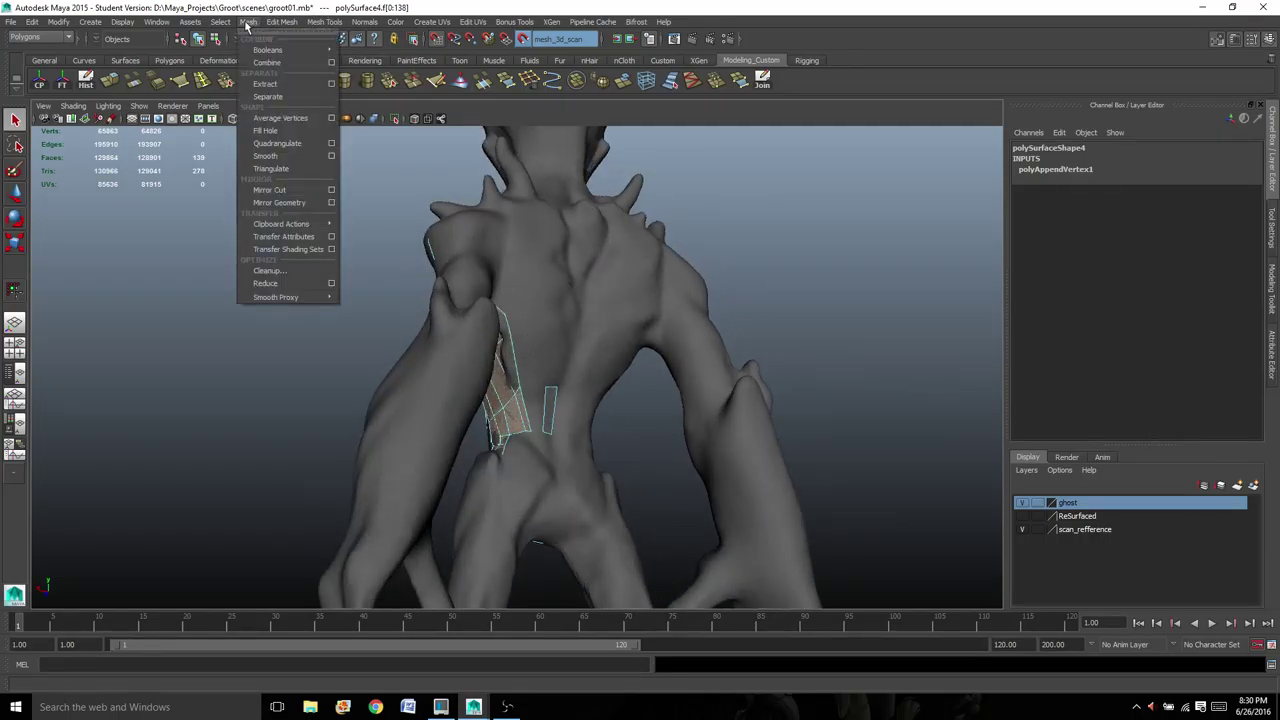
click(268, 86)
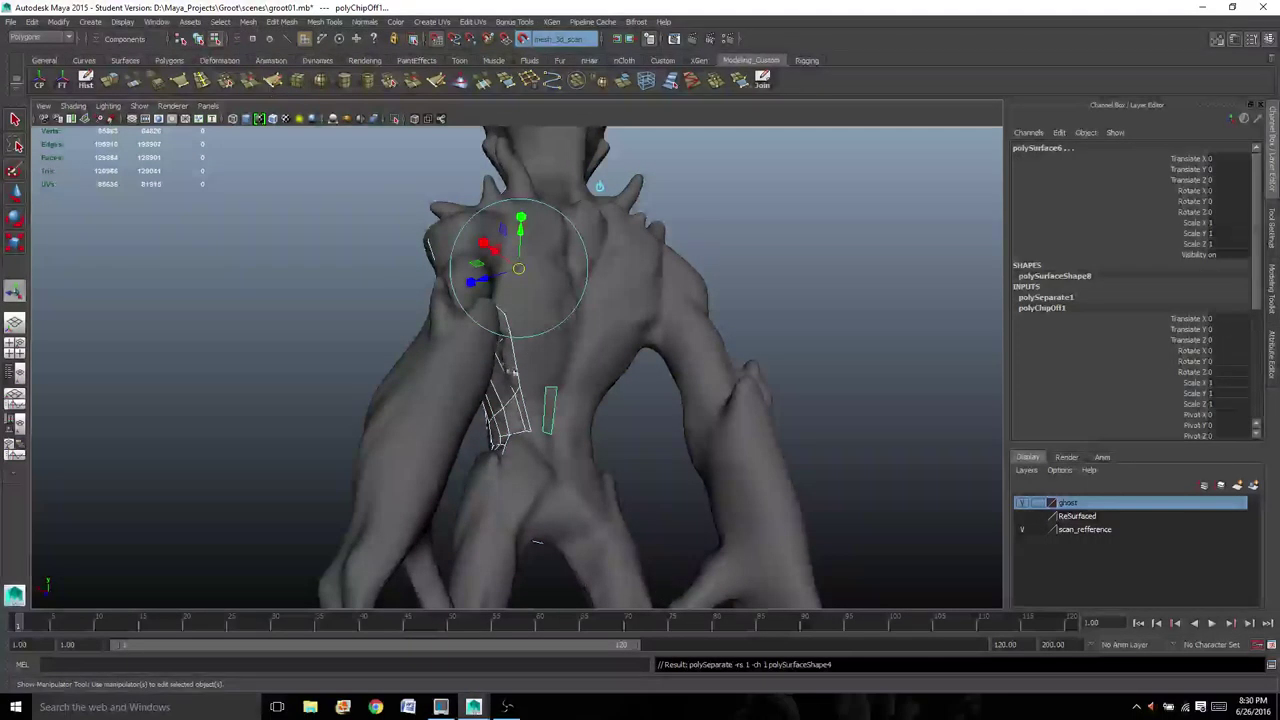
right_drag(509, 369, 562, 353)
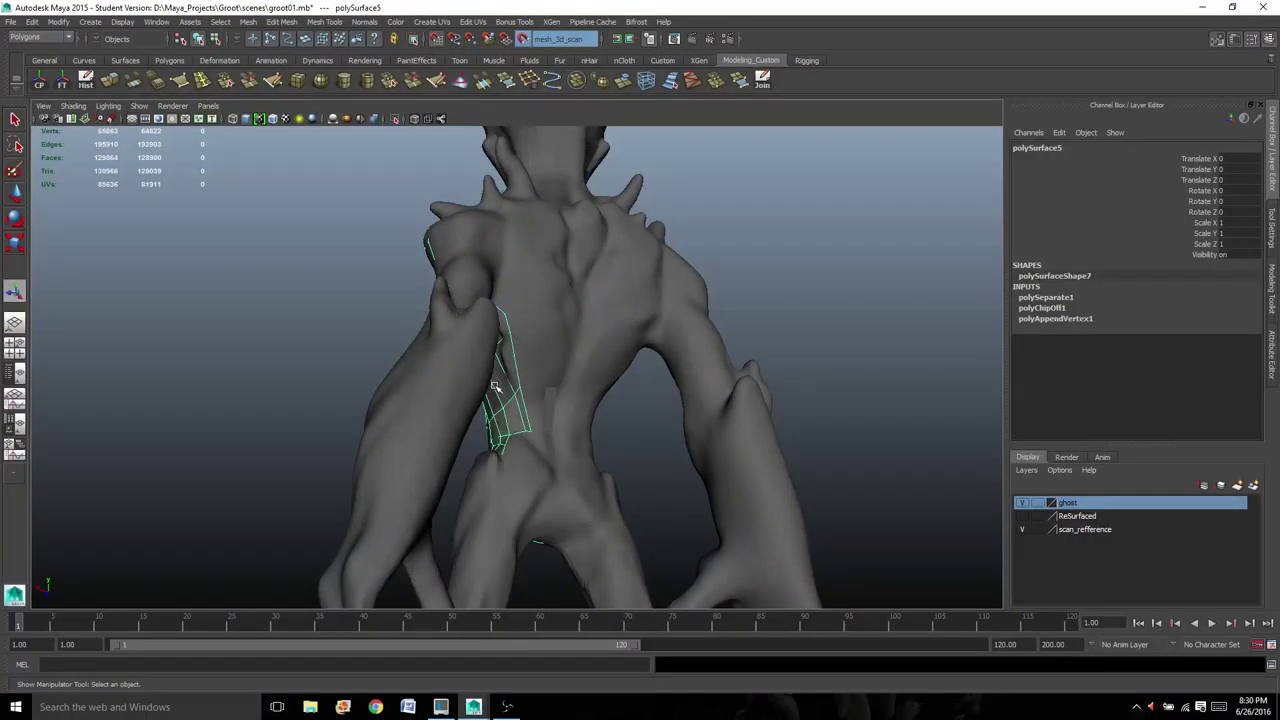
scroll(516, 434, up, 4)
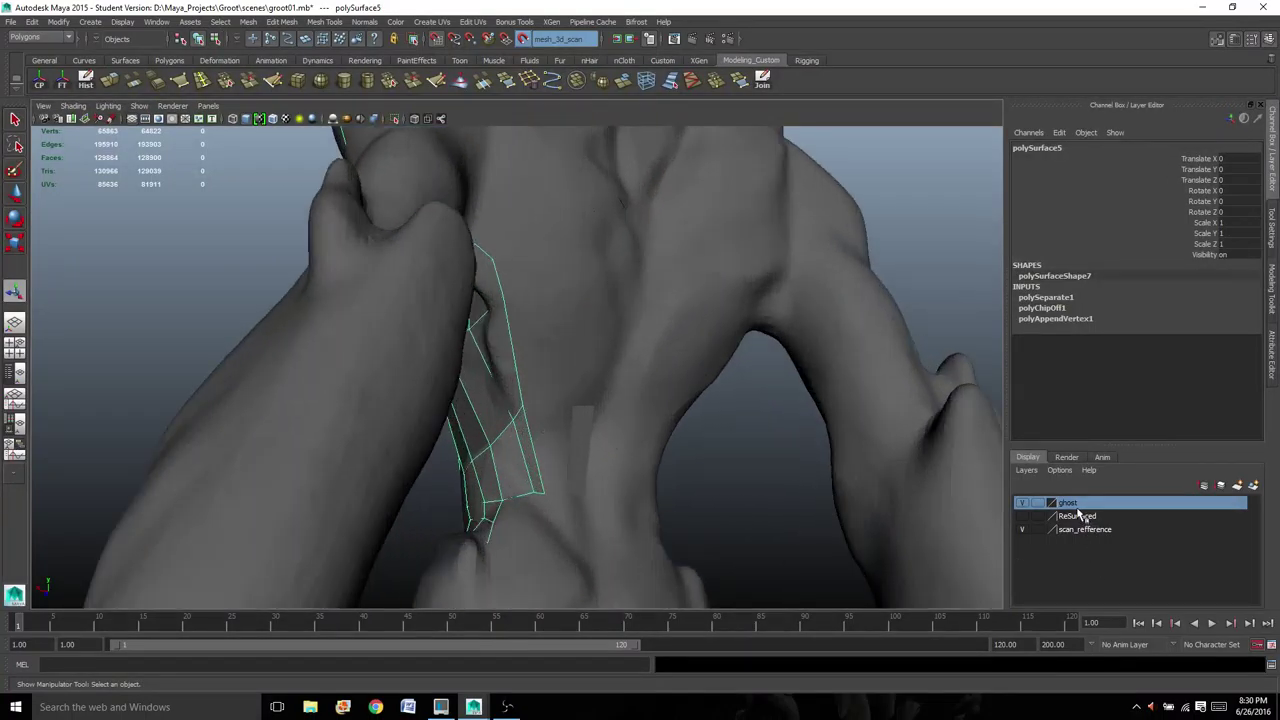
right_click(1080, 515)
click(1100, 540)
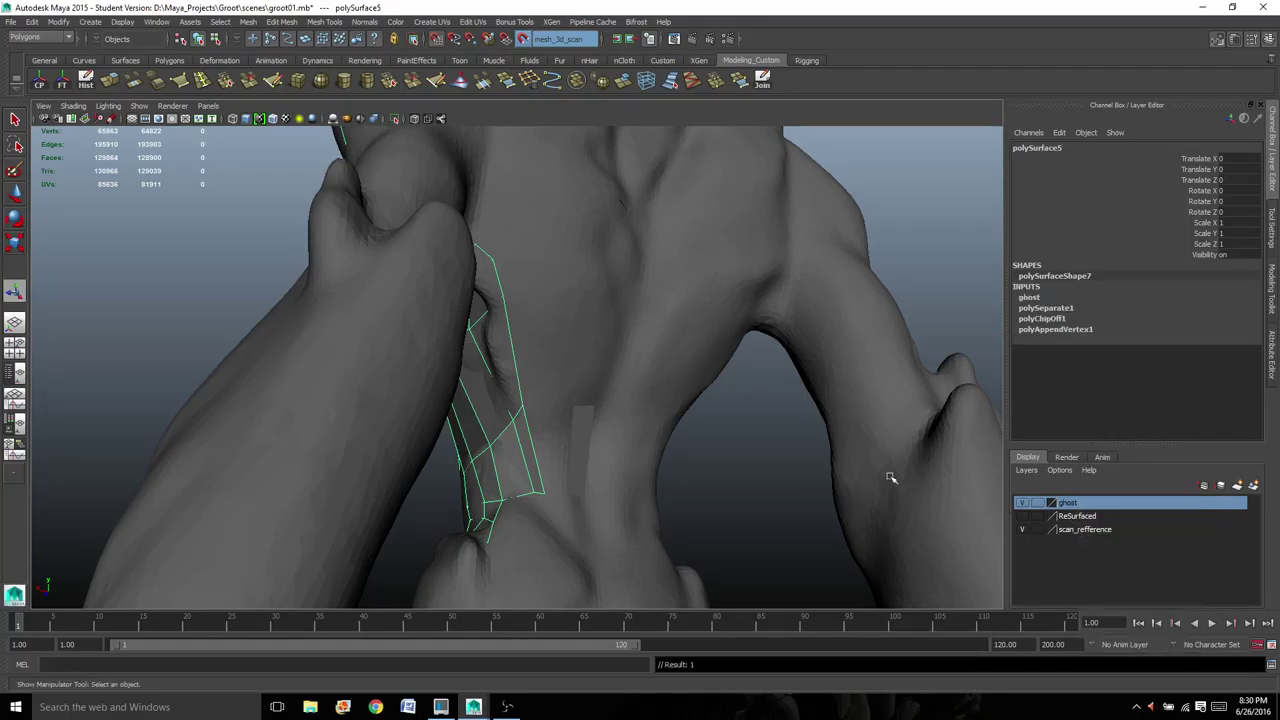
- Select the lower-back quad and toggle the ghost layer's visibility off and on to check what it hides
click(581, 435)
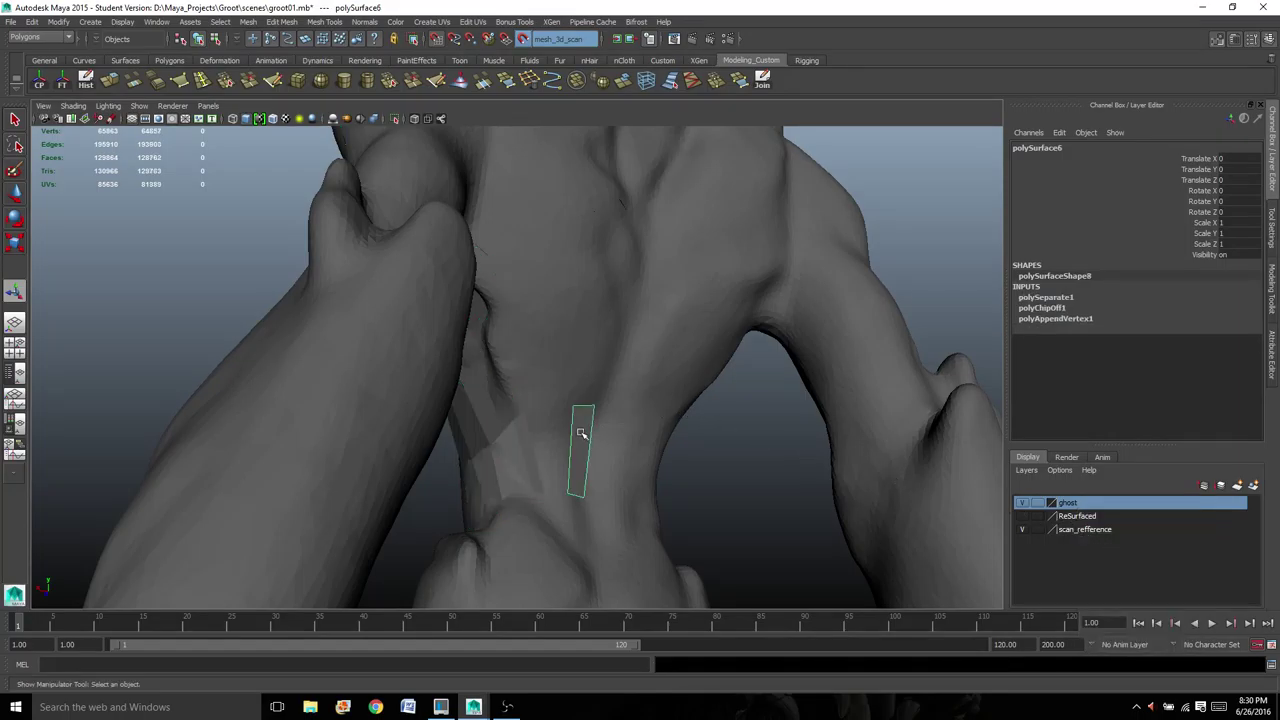
click(1022, 503)
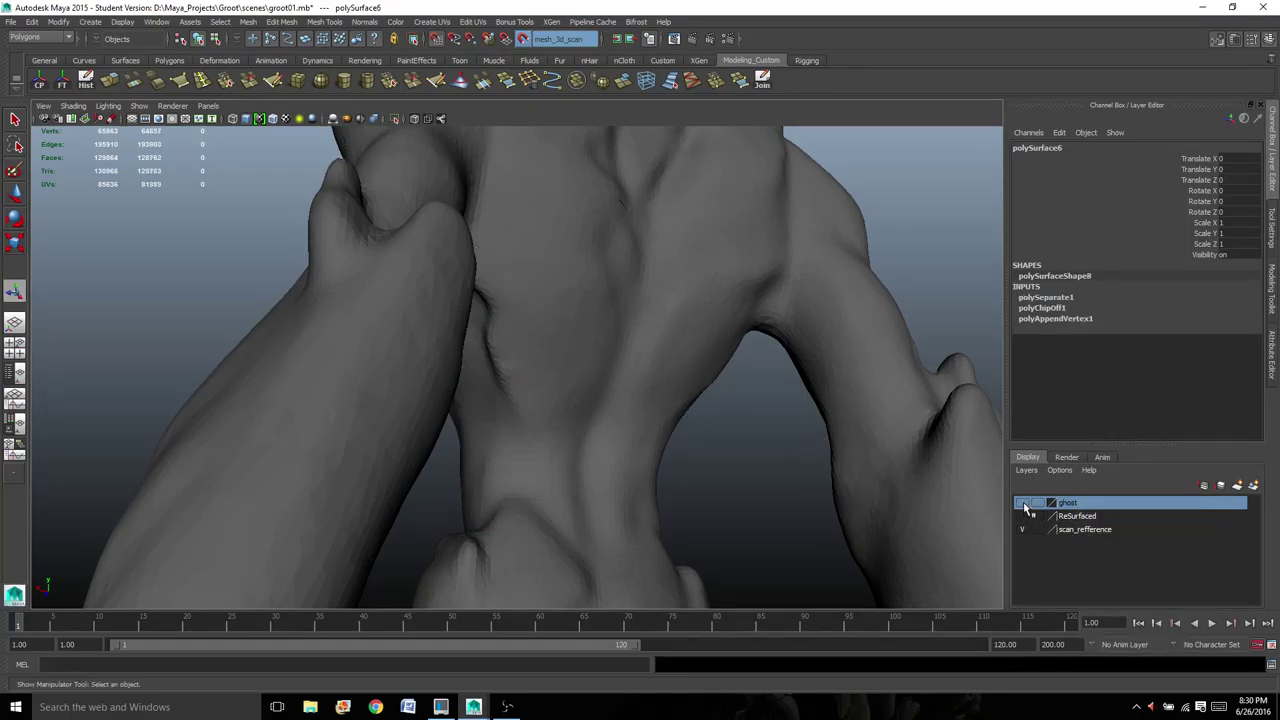
click(1022, 503)
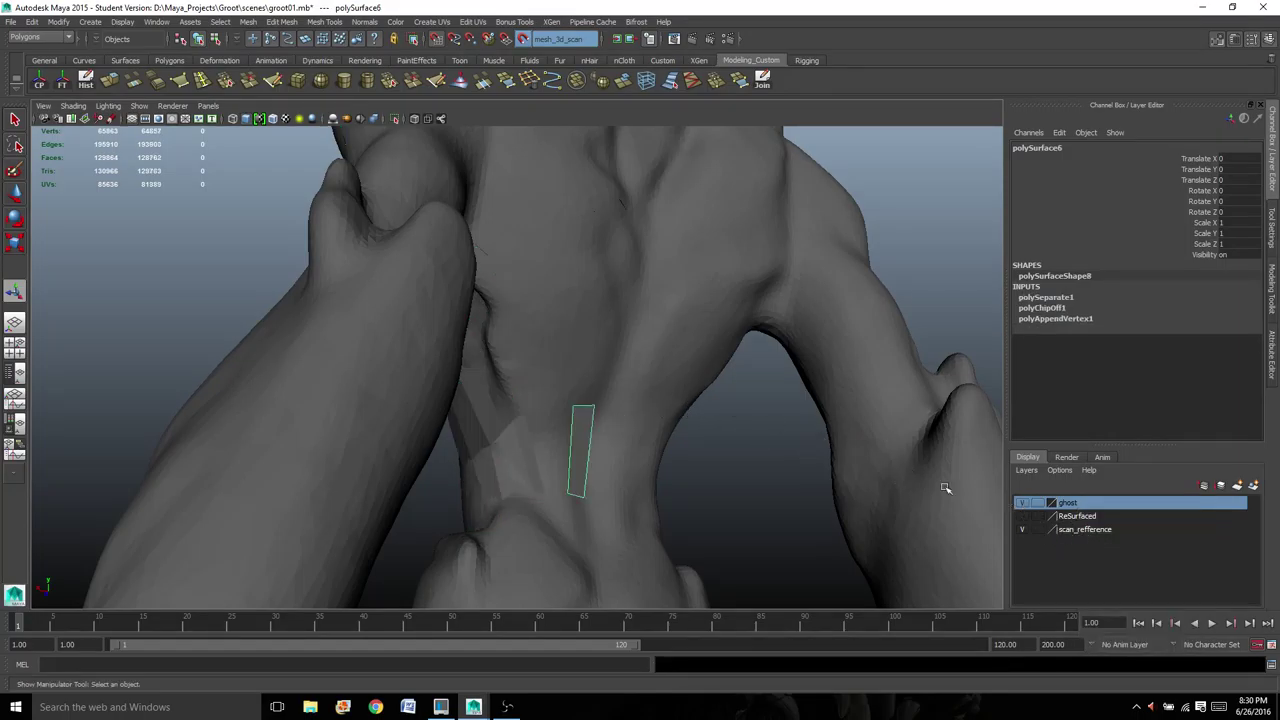
- Add the lower-back quad to the ReSurfaced layer and make that layer visible
click(1073, 518)
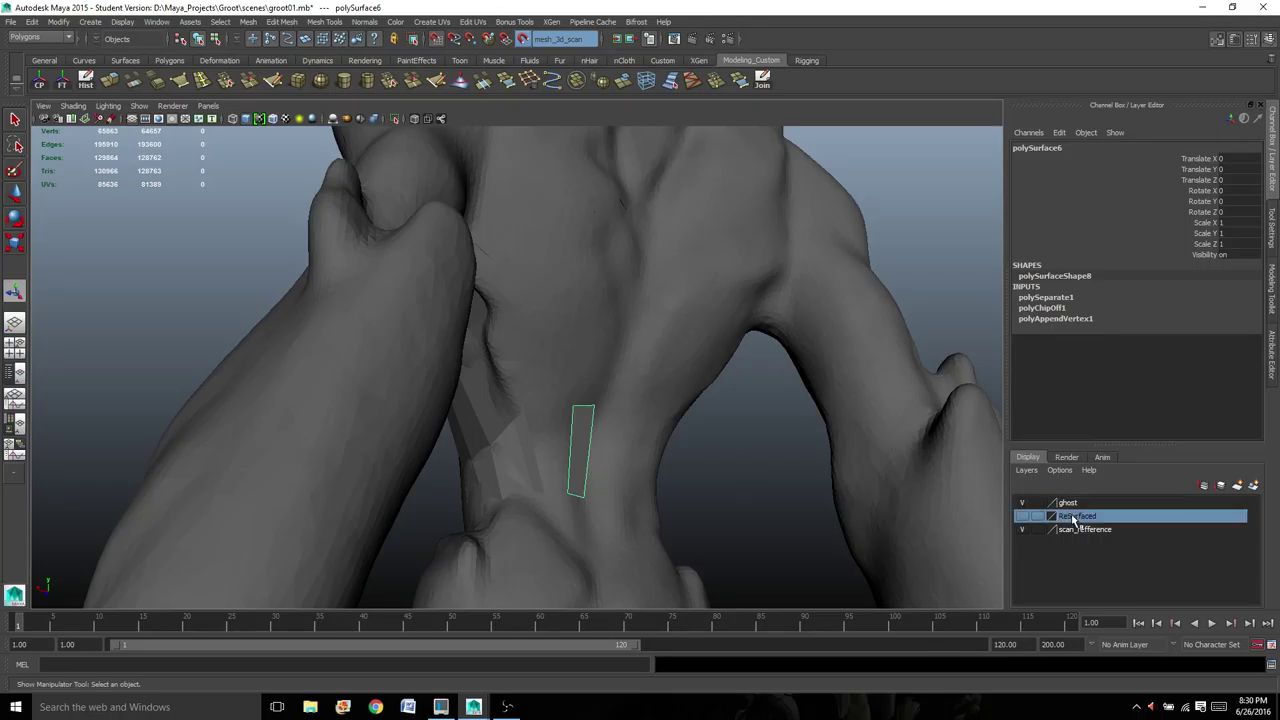
right_click(1073, 518)
click(1090, 530)
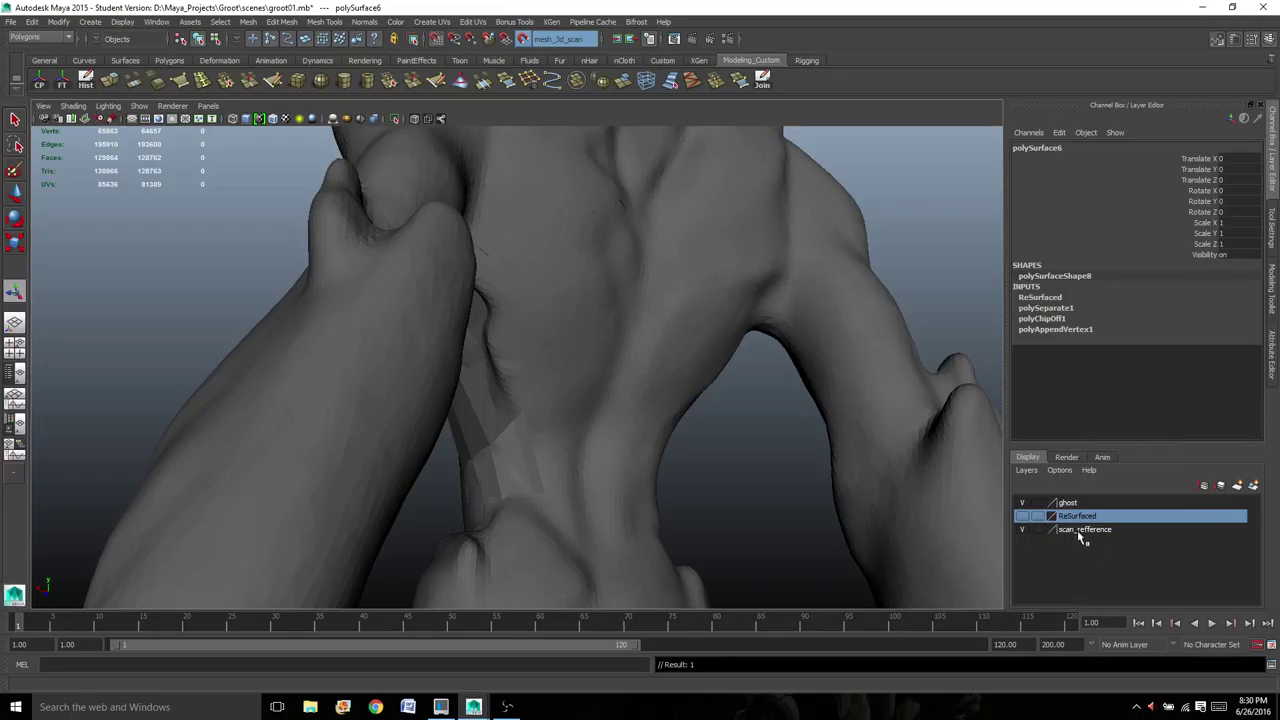
click(1021, 516)
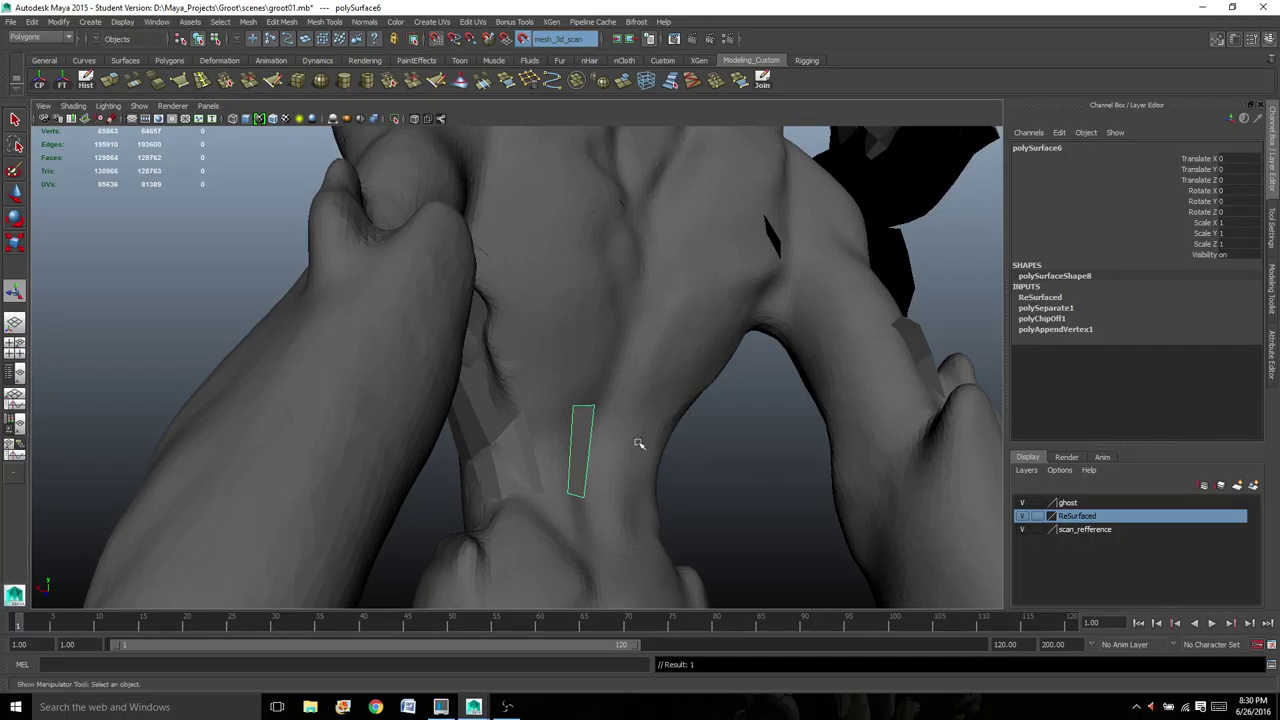
- Remove the lower-back quad from the ReSurfaced layer and toggle the layer's visibility off and on
right_click(1068, 520)
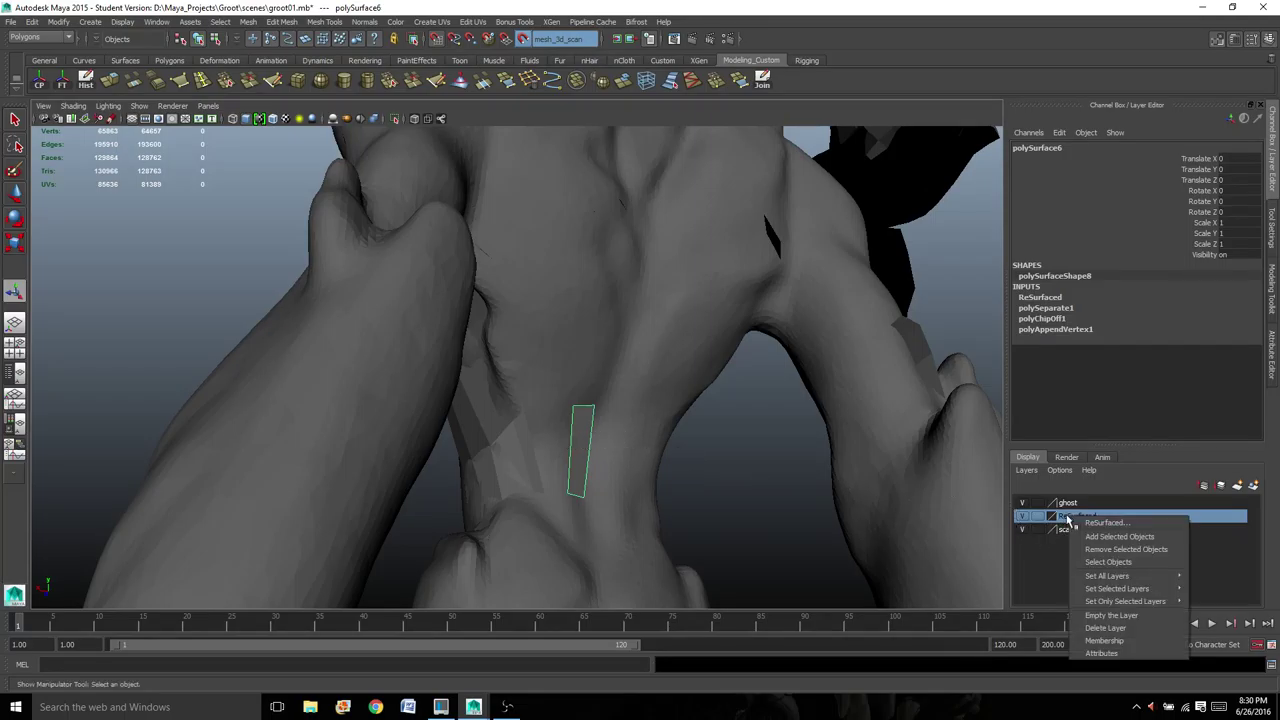
click(1104, 550)
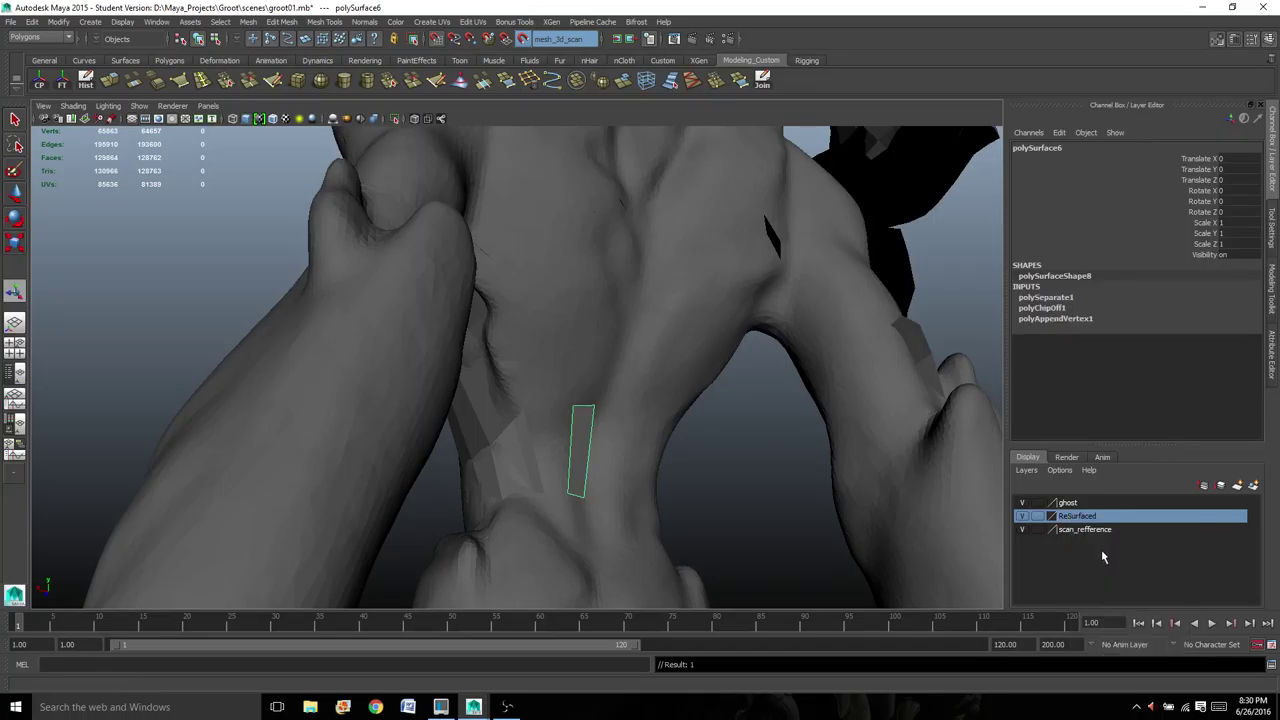
click(1022, 515)
click(1022, 515)
- Remove the lower-back quad from the ghost layer and check the result by hiding and showing the layer
click(1068, 503)
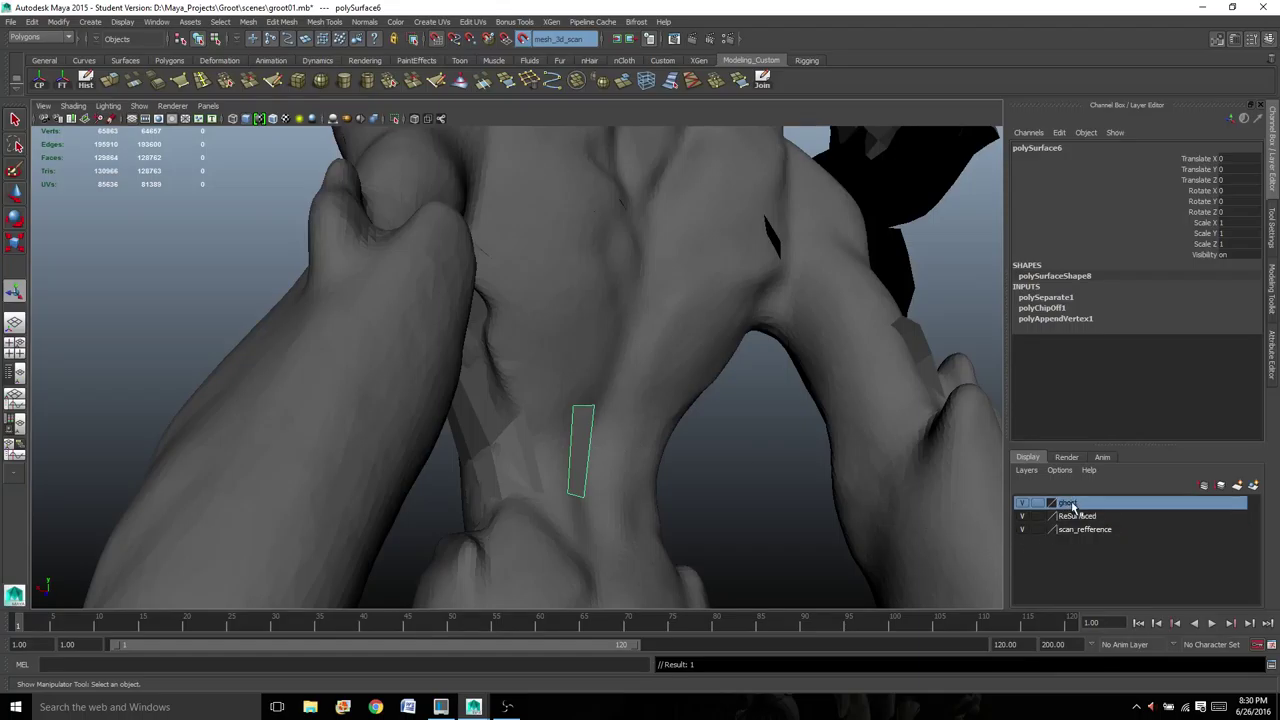
right_click(1080, 504)
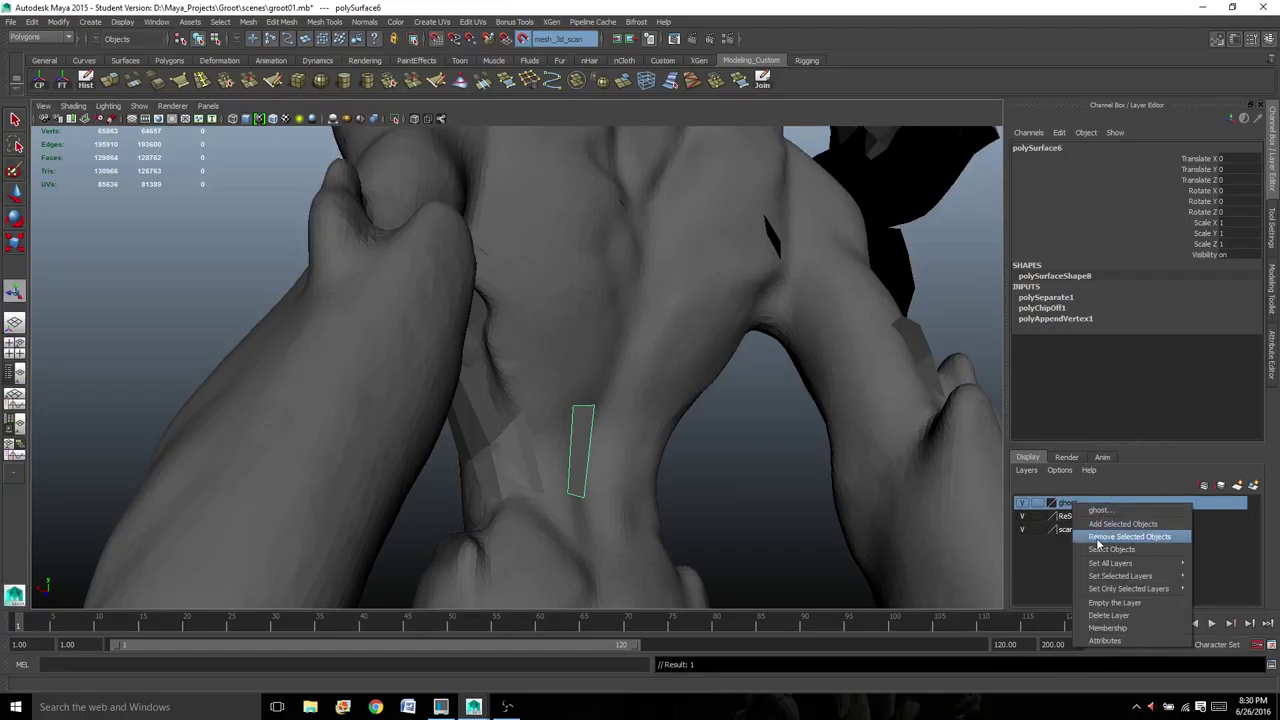
click(1098, 538)
click(1022, 502)
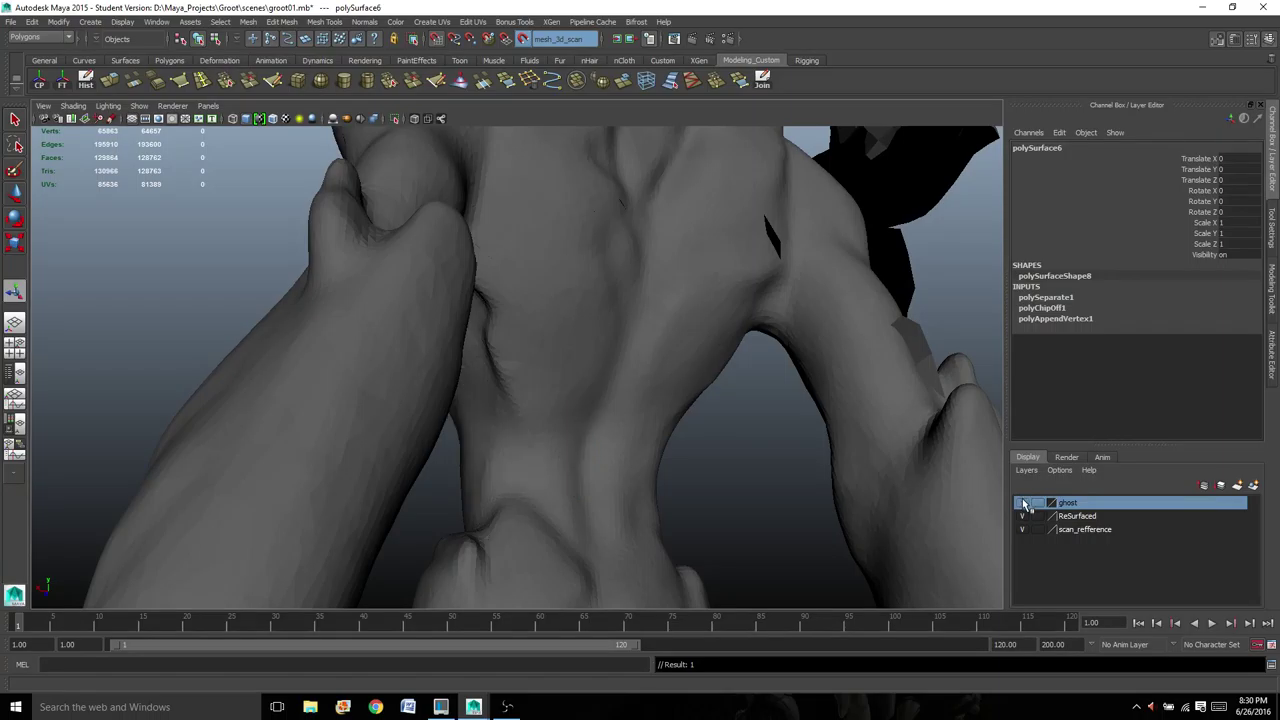
click(1022, 503)
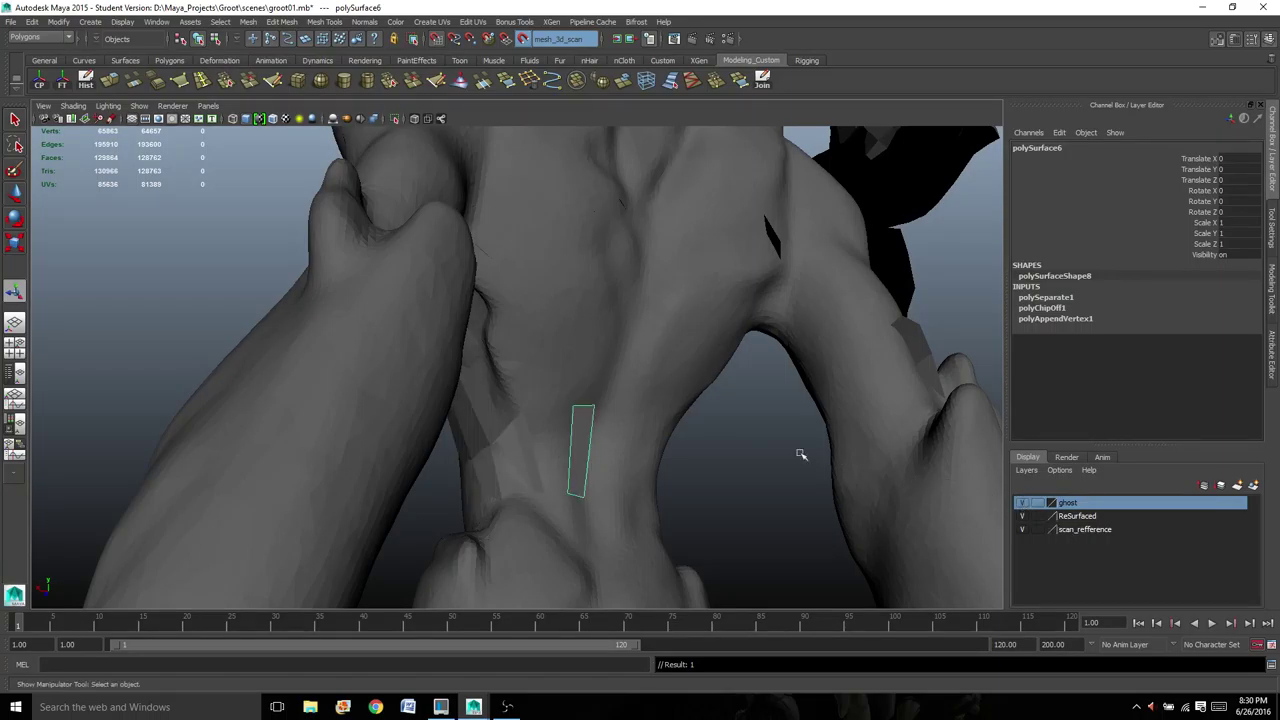
alt+drag(735, 432, 700, 373)
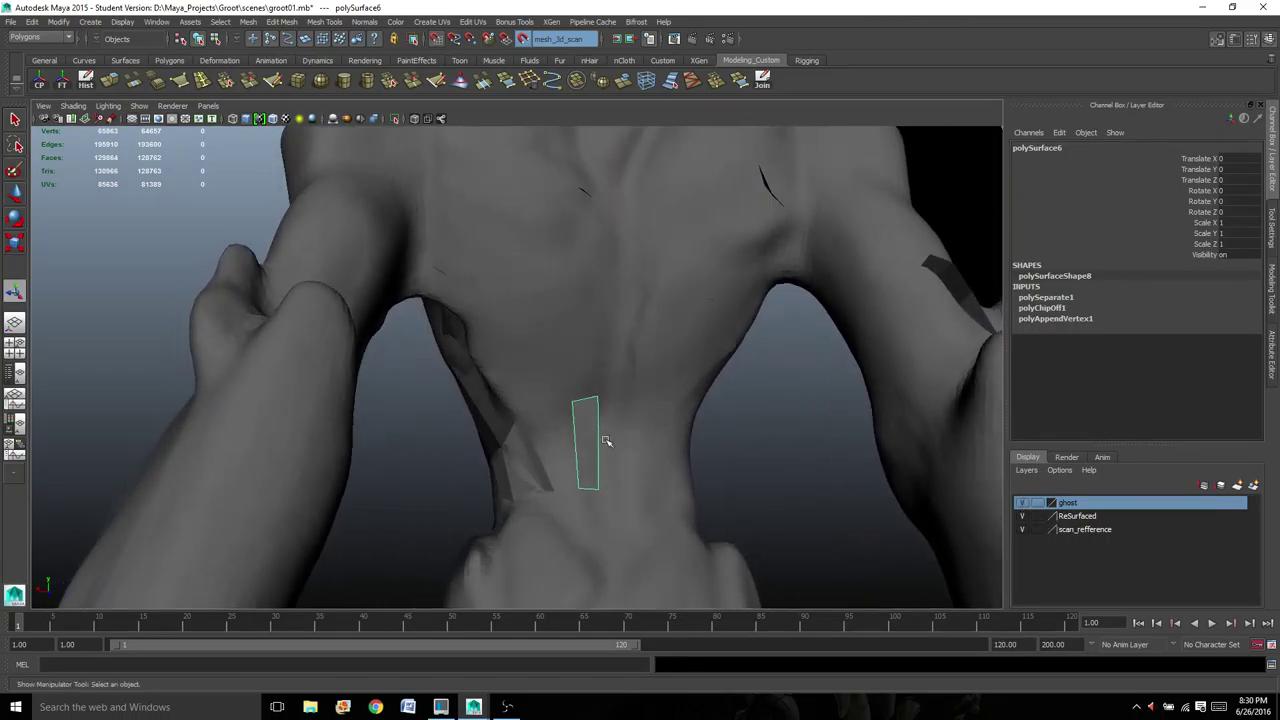
scroll(735, 431, up, 2)
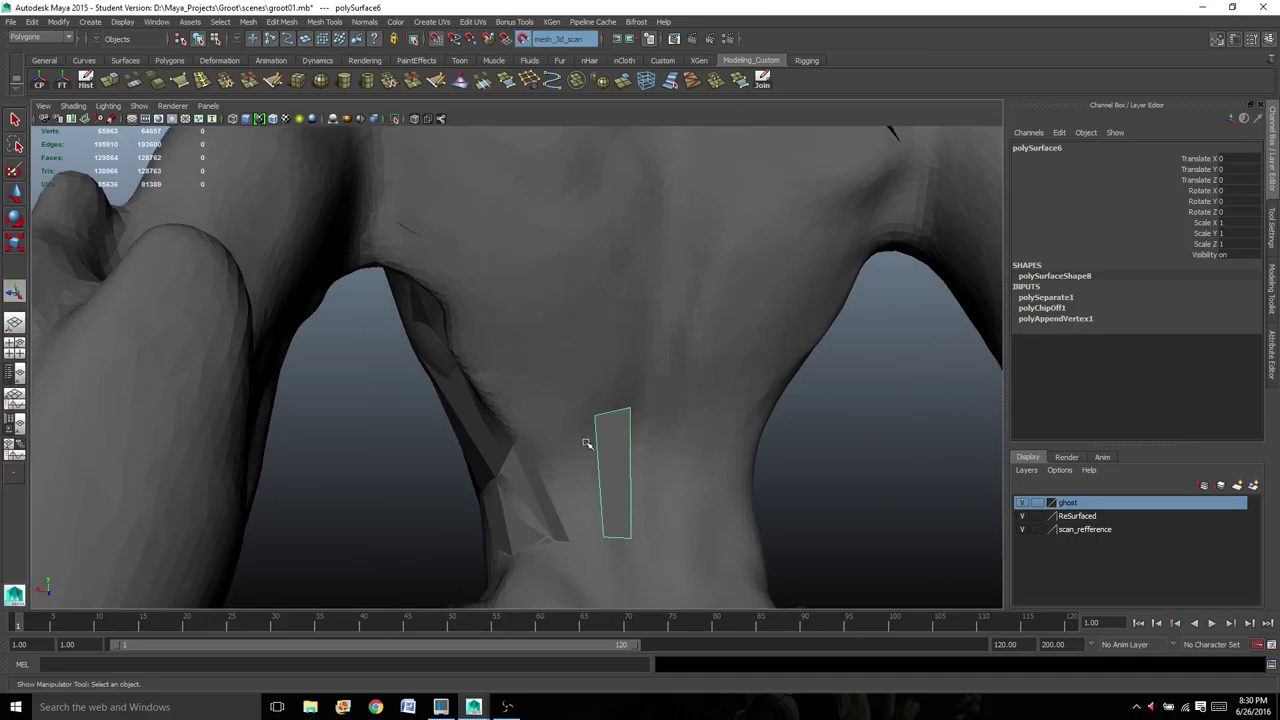
alt+drag(590, 444, 747, 507)
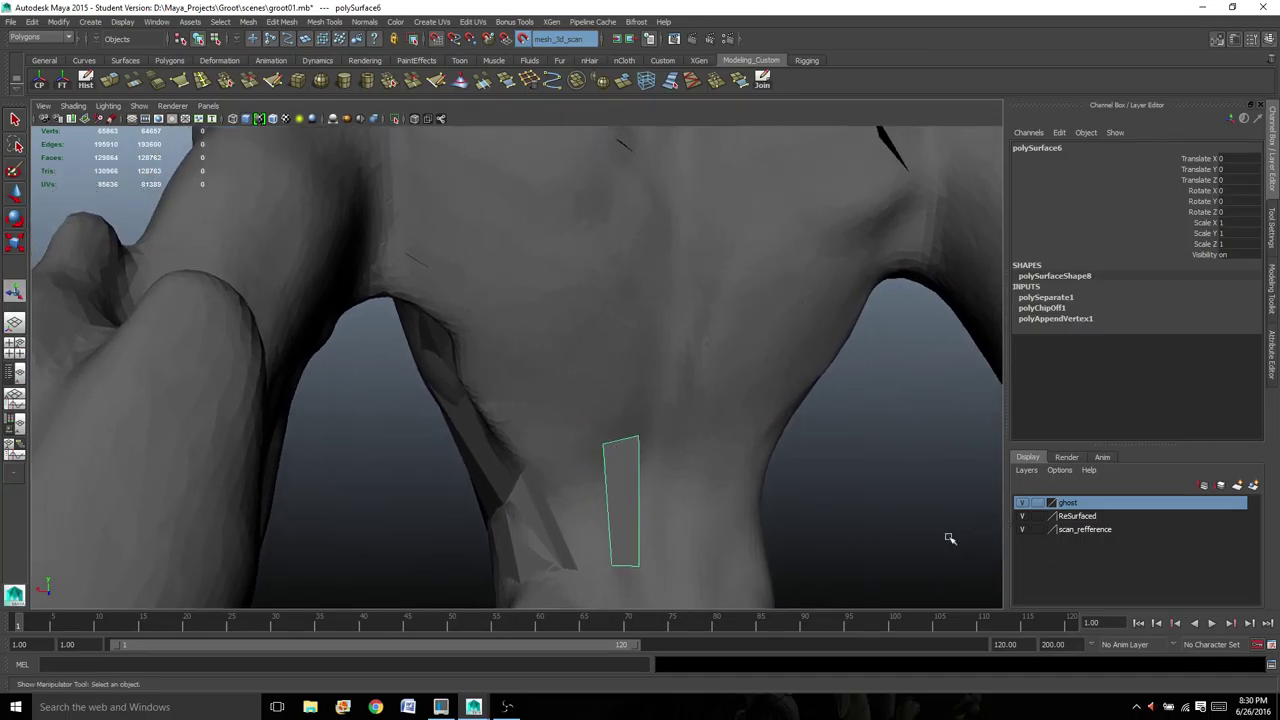
- Activate Quad Draw and fill a quad on the outer side of the existing lower-back quad
alt+drag(634, 479, 611, 449)
right_drag(614, 403, 672, 387)
right_drag(617, 438, 660, 382)
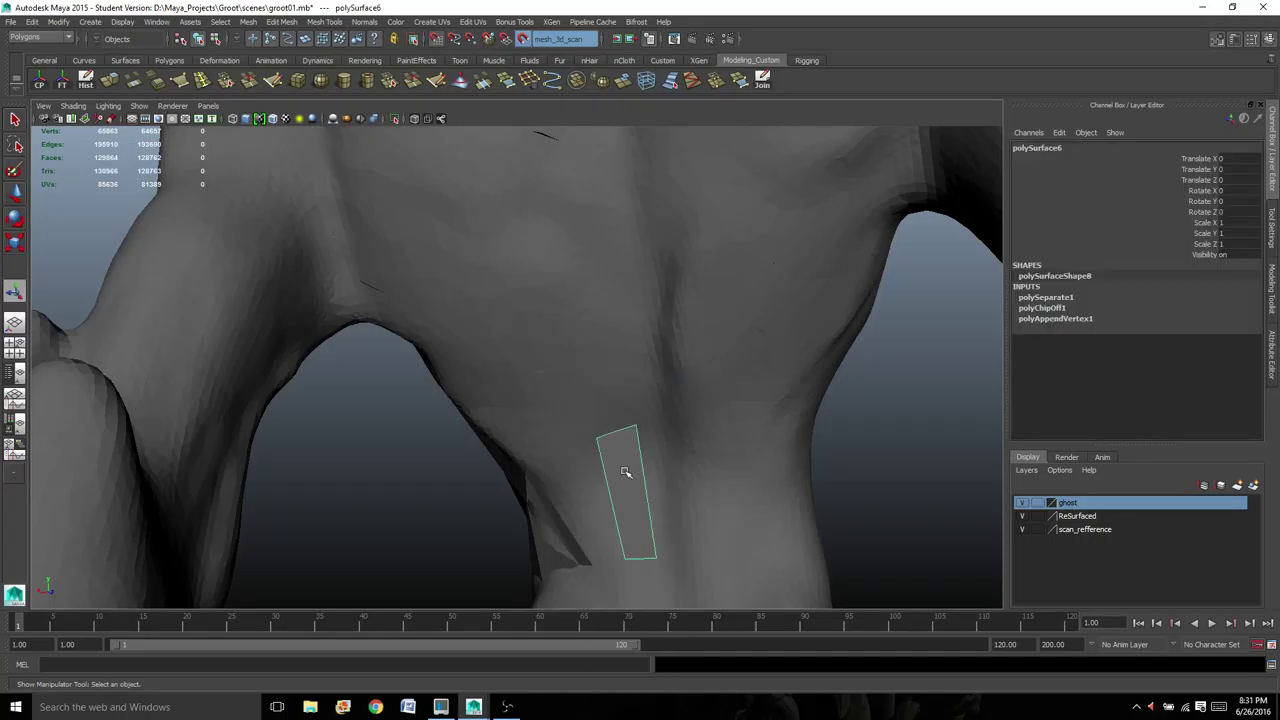
alt+drag(676, 406, 764, 417)
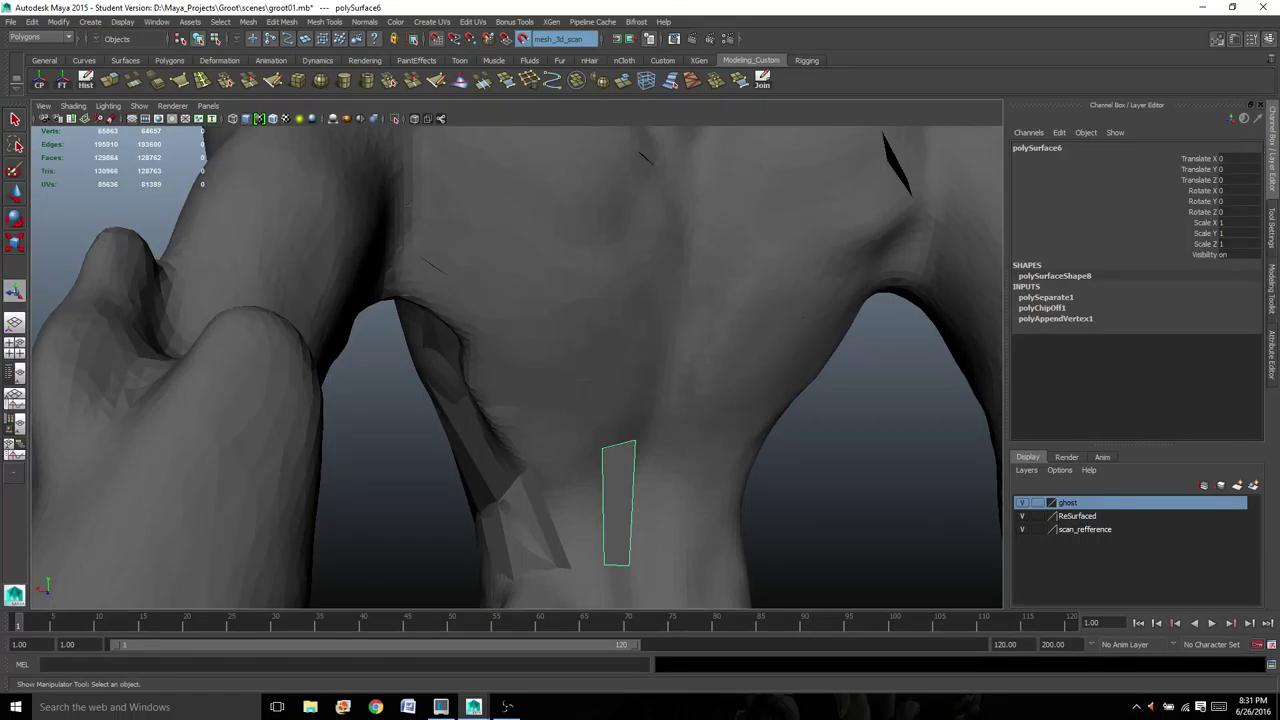
click(1270, 290)
click(1222, 502)
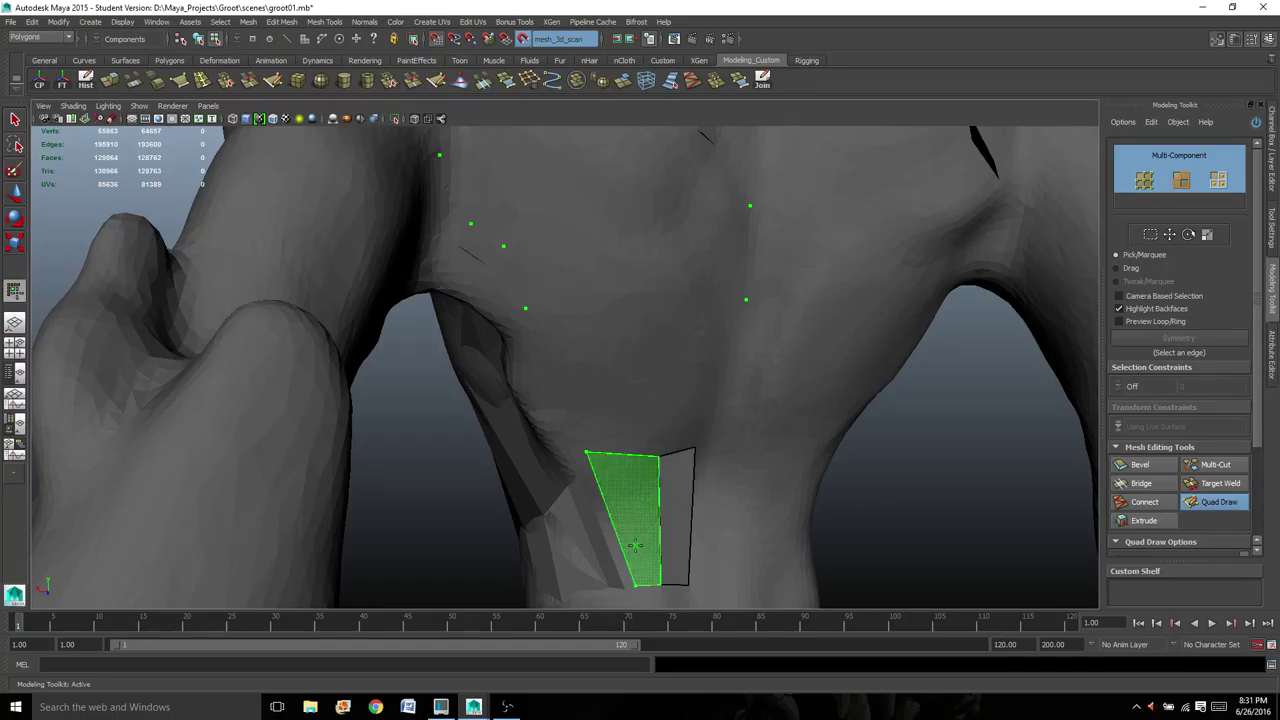
alt+drag(617, 569, 642, 457)
scroll(643, 512, down, 1)
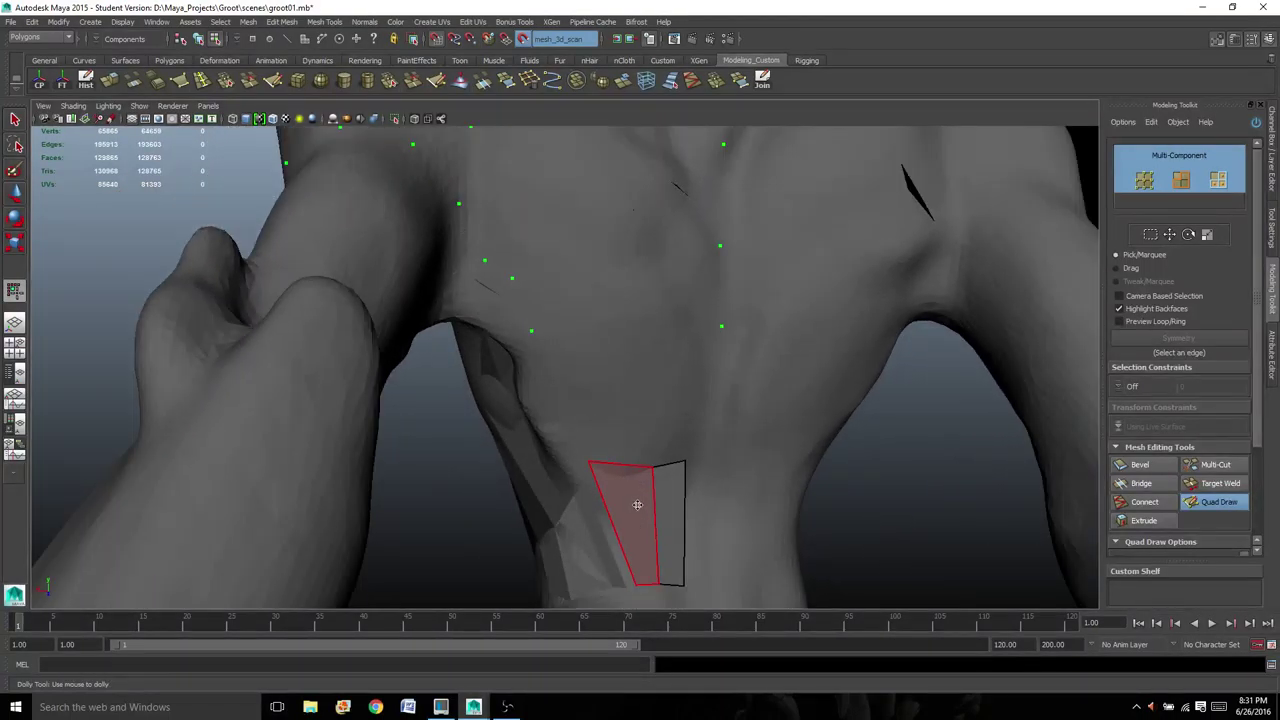
alt+drag(637, 505, 651, 465)
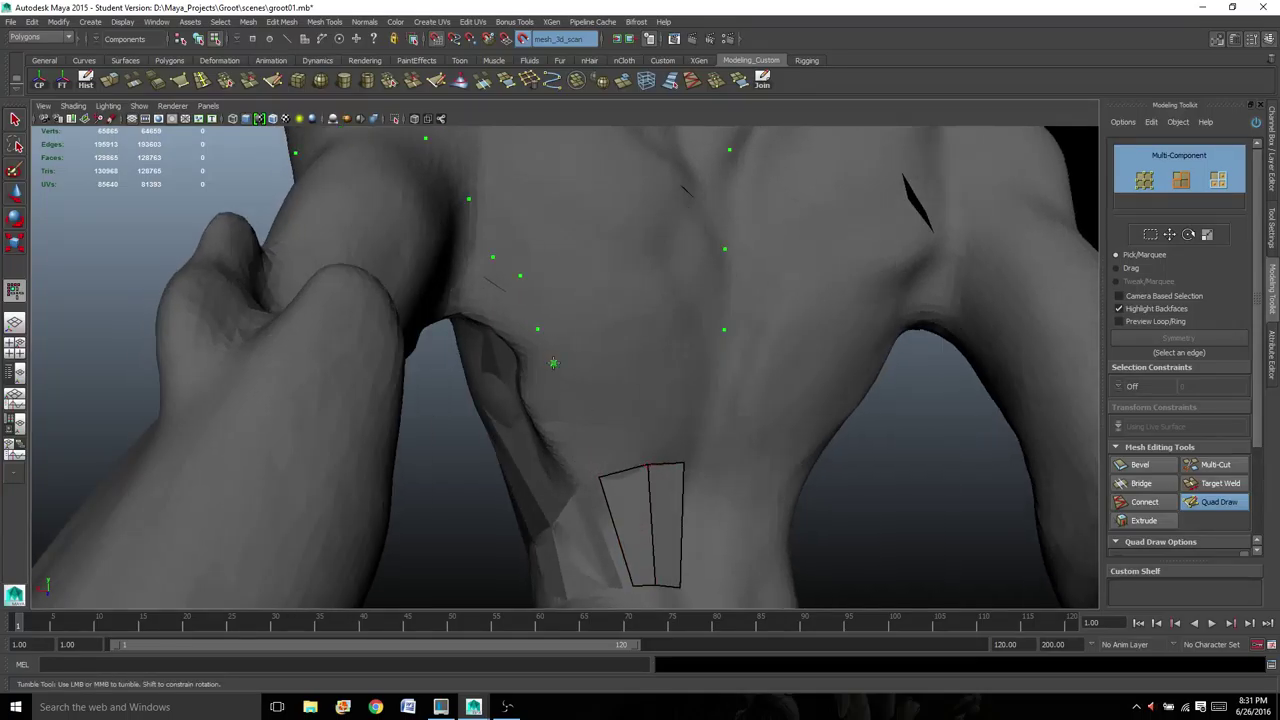
- Fill two taller quads above the lower-back pair, reaching from the waist up to the middle of the back
shift+click(586, 414)
alt+drag(586, 414, 642, 302)
shift+click(700, 374)
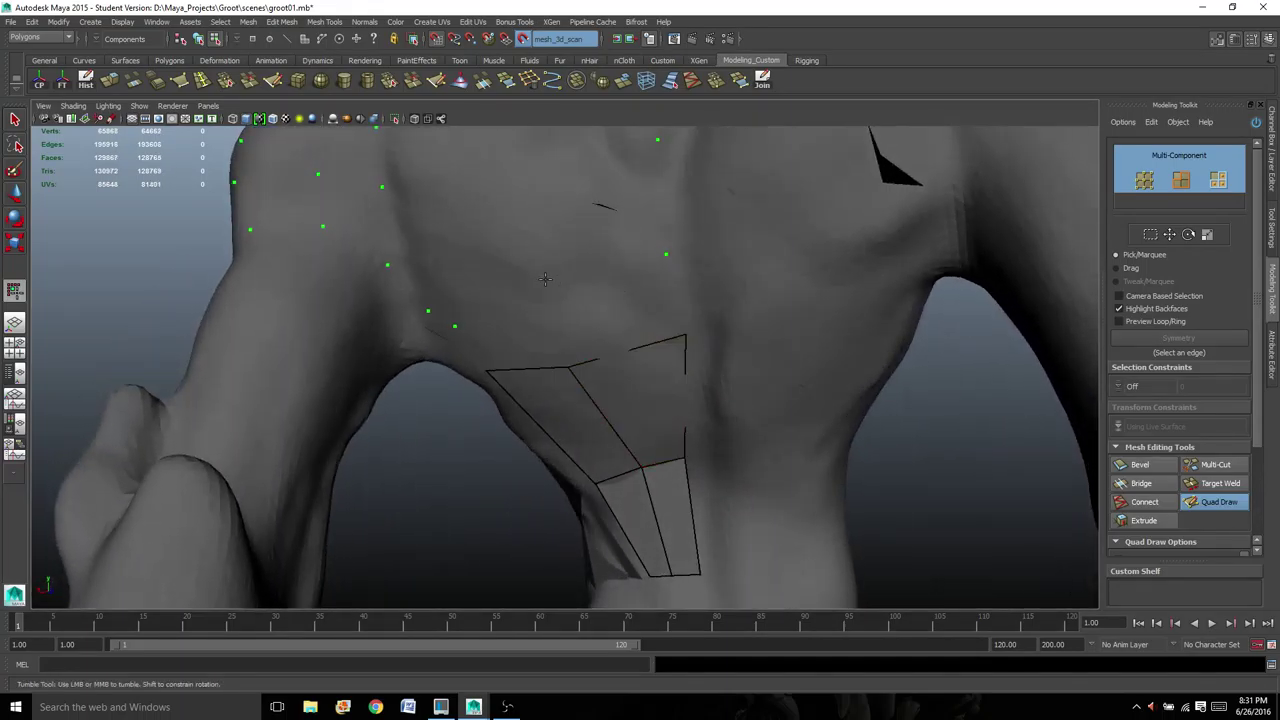
- Fill the next row of two quads across the mid-back and adjust the middle vertex on its upper edge
shift+click(640, 303)
alt+drag(640, 303, 626, 283)
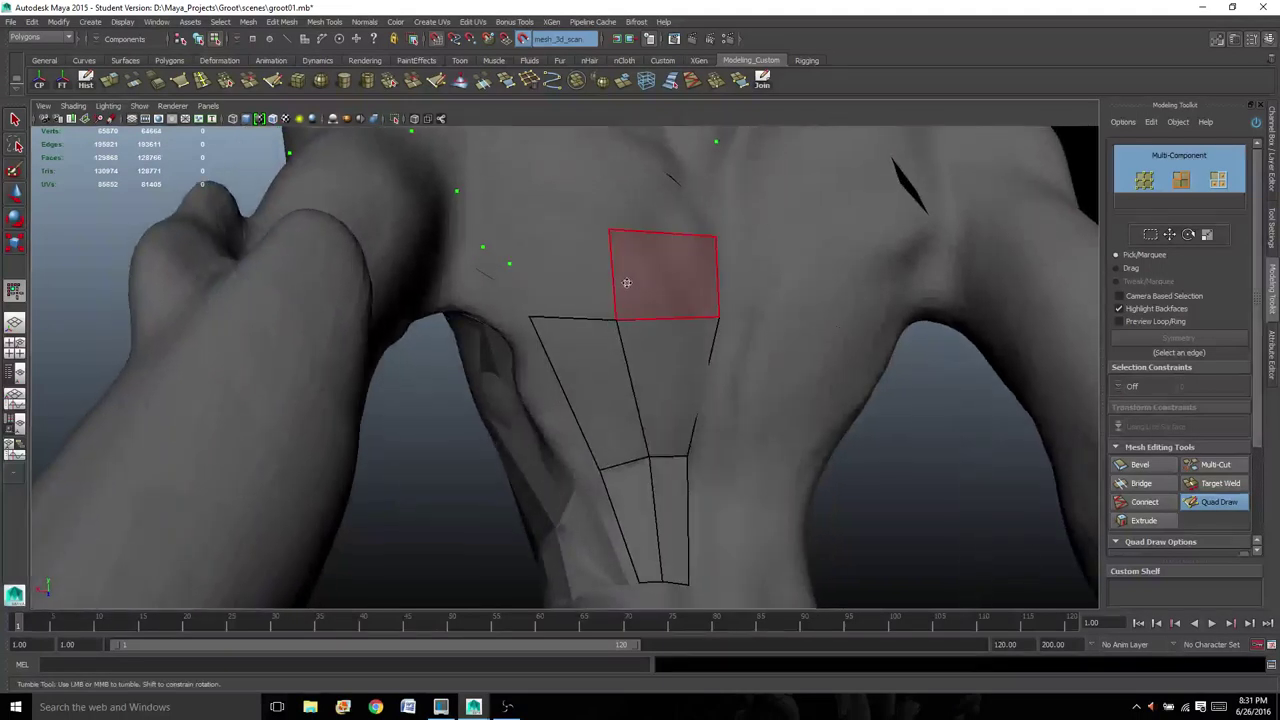
shift+click(572, 268)
alt+middle_drag(606, 272, 637, 240)
drag(627, 315, 627, 328)
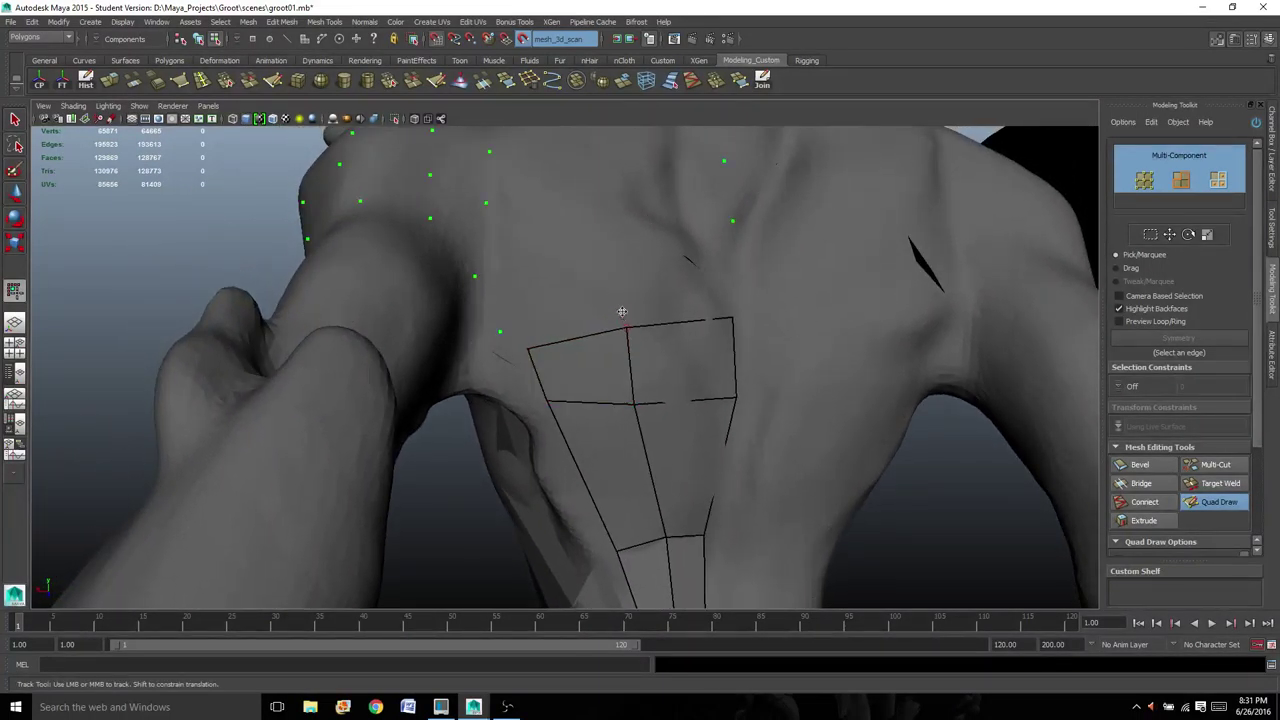
- Fill two more rows of two quads up the back between the spine and the armpit
shift+click(580, 318)
shift+click(705, 269)
alt+middle_drag(630, 361, 677, 493)
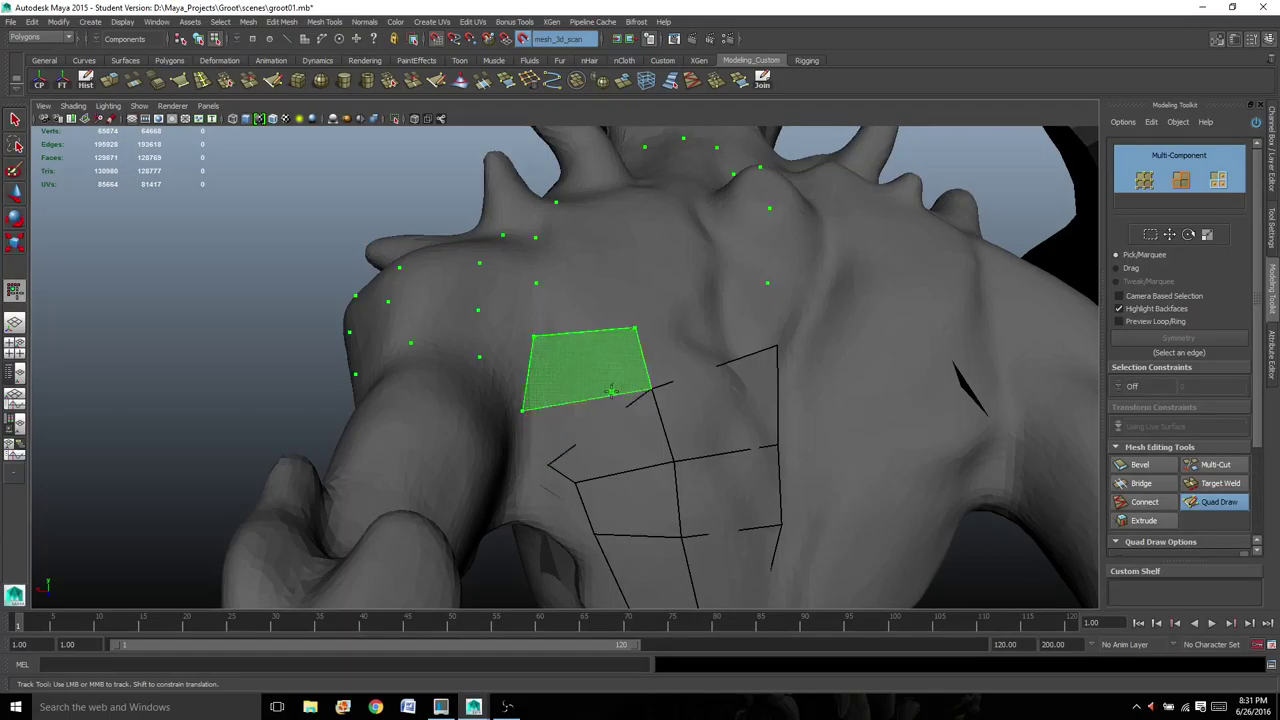
shift+click(614, 395)
shift+click(748, 333)
alt+drag(740, 337, 766, 363)
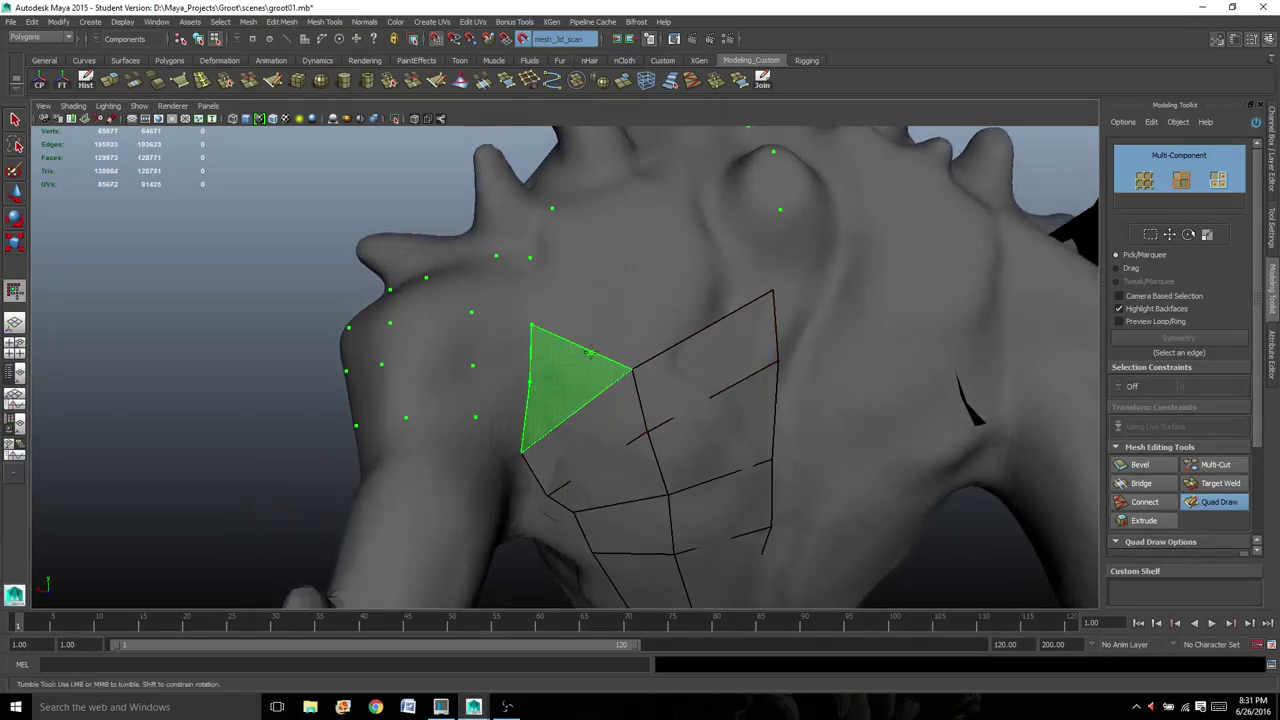
- Fill three quads from the shoulder blade across the back of the shoulder above the arm
shift+click(606, 382)
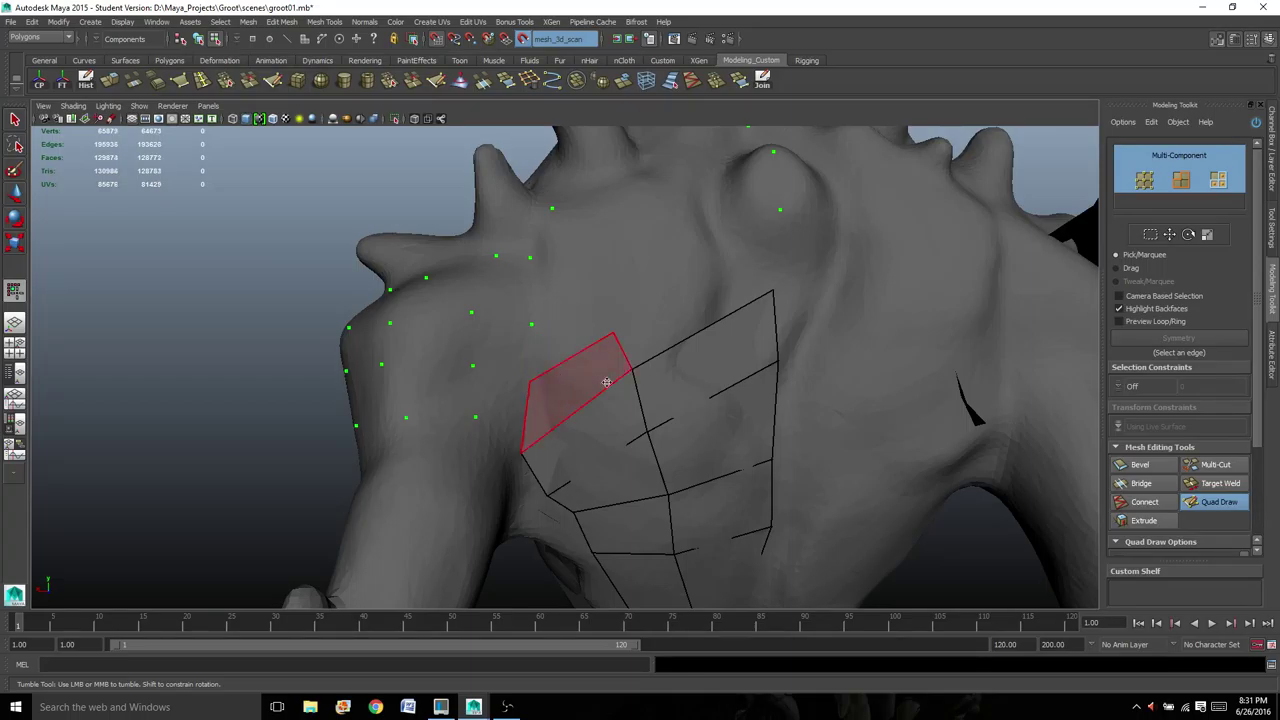
mouse_move(606, 382)
alt+mouse_down()
mouse_move(507, 406)
mouse_move(487, 440)
alt+mouse_up()
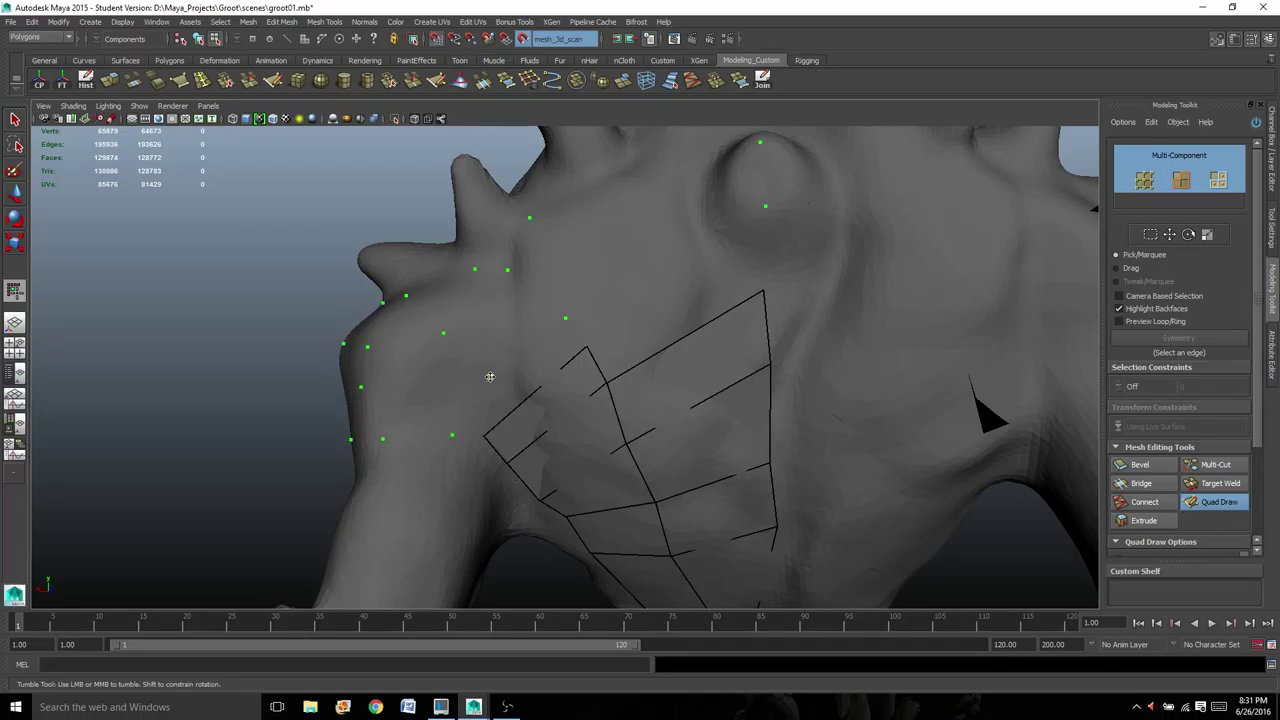
key(shift)
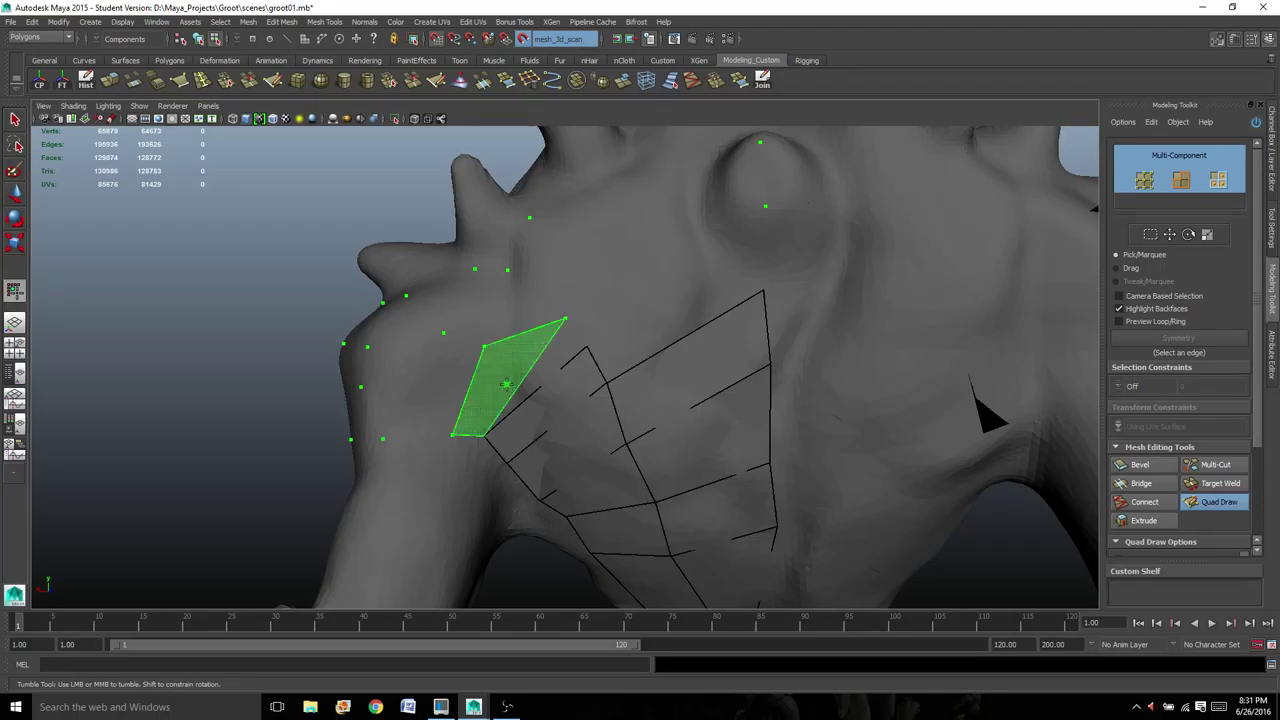
shift+click(507, 394)
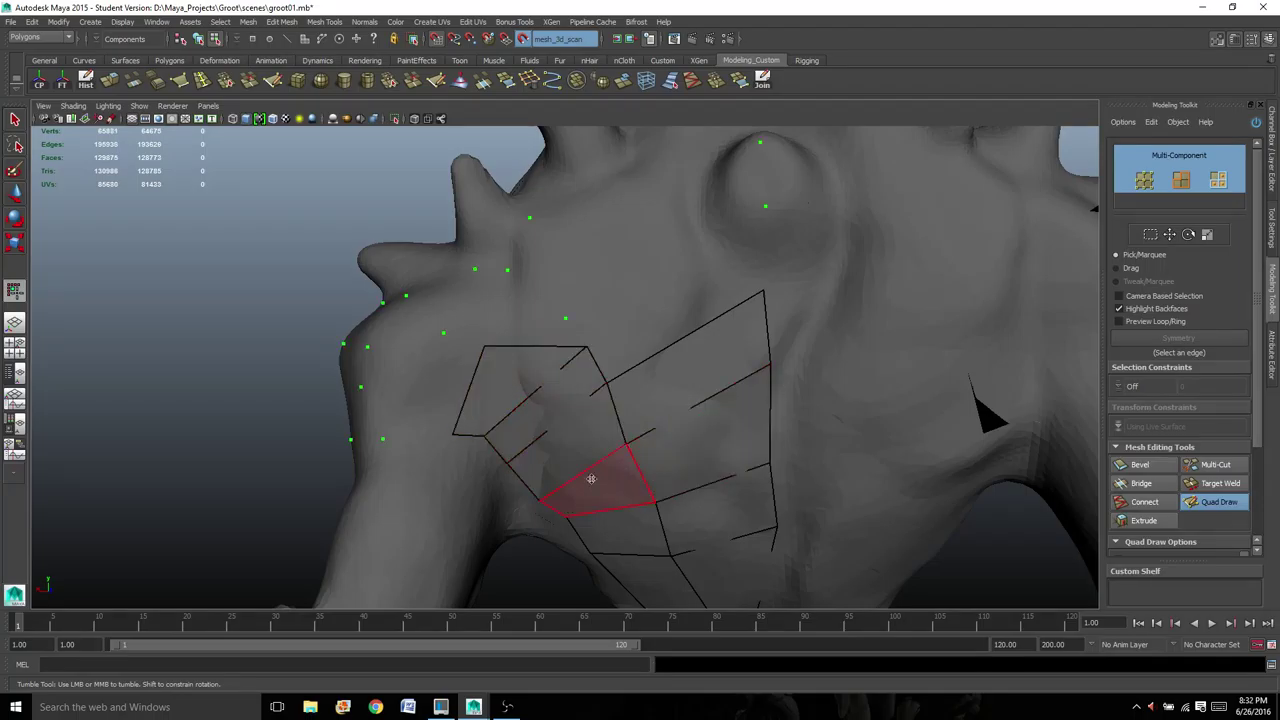
mouse_move(598, 473)
alt+mouse_down()
mouse_move(570, 468)
mouse_move(598, 473)
mouse_move(580, 465)
alt+mouse_up()
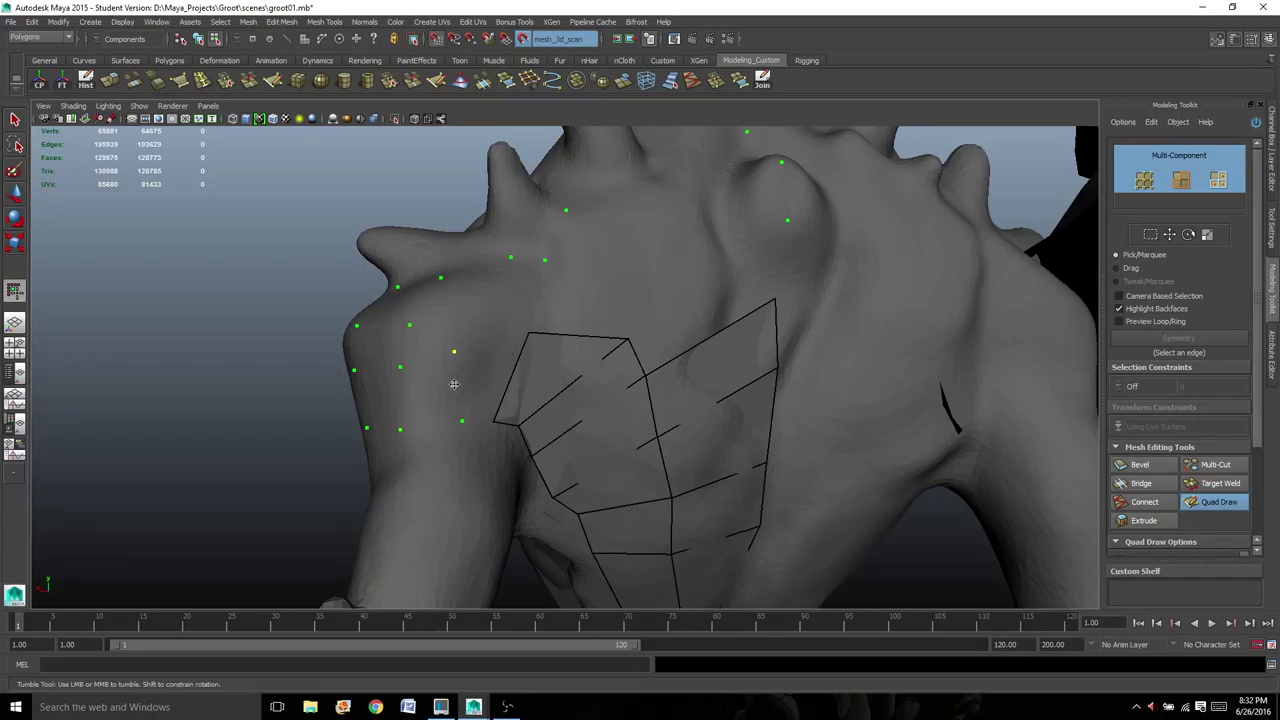
shift+click(502, 394)
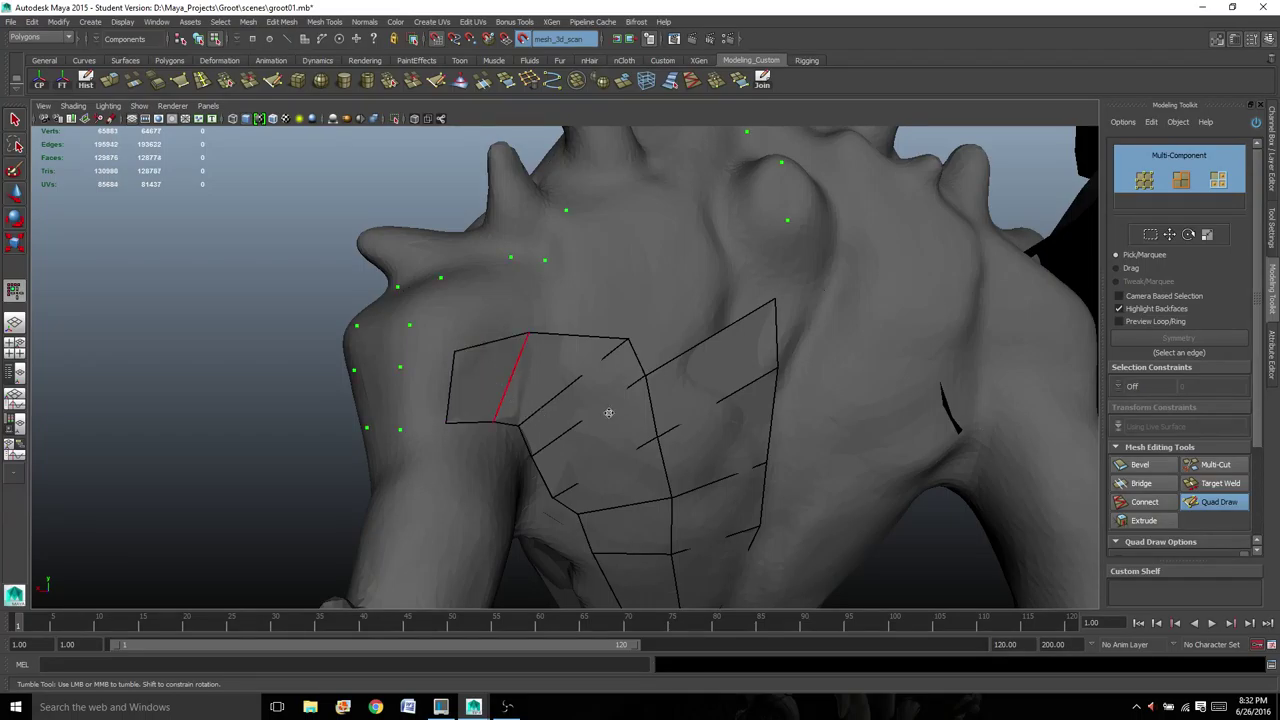
mouse_move(603, 409)
alt+mouse_down()
mouse_move(452, 425)
mouse_move(610, 415)
alt+mouse_up()
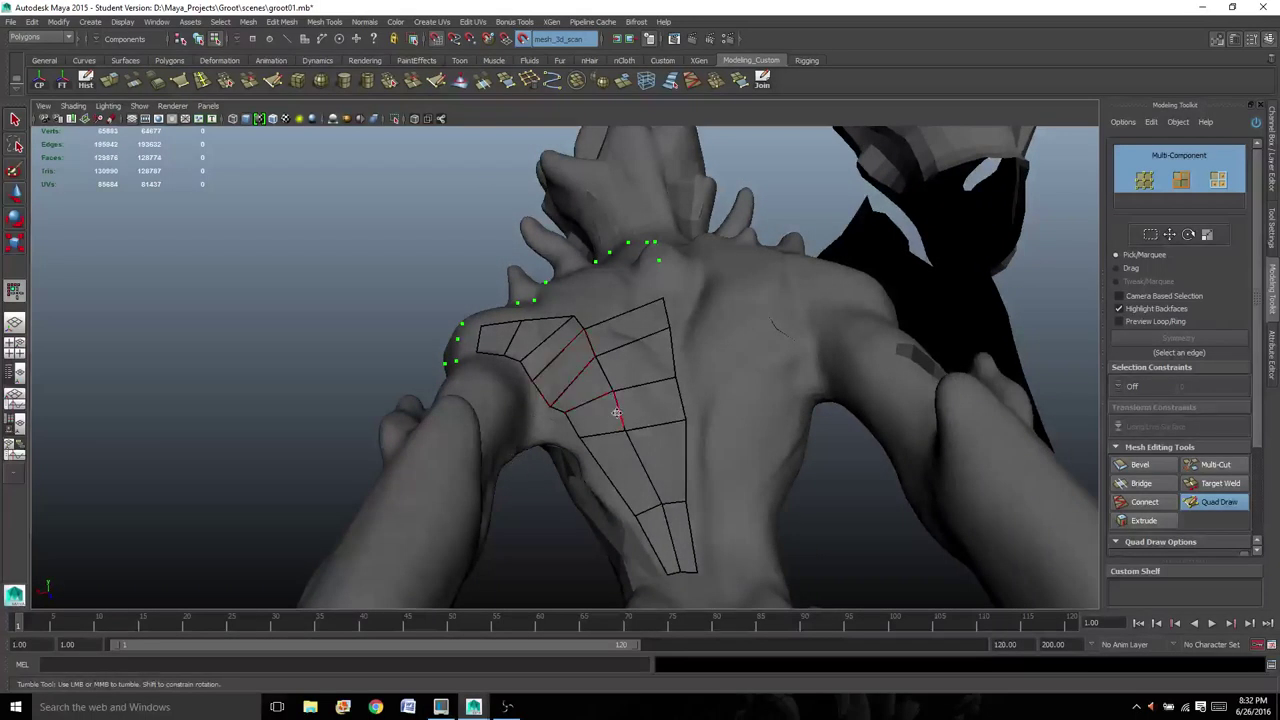
- Continue filling quads around the outer side of the shoulder using the placed points
alt+drag(404, 408, 571, 383)
shift+click(495, 395)
mouse_move(495, 395)
alt+mouse_down()
mouse_move(606, 388)
mouse_move(580, 420)
mouse_move(598, 418)
alt+mouse_up()
shift+click(515, 385)
alt+drag(515, 385, 416, 349)
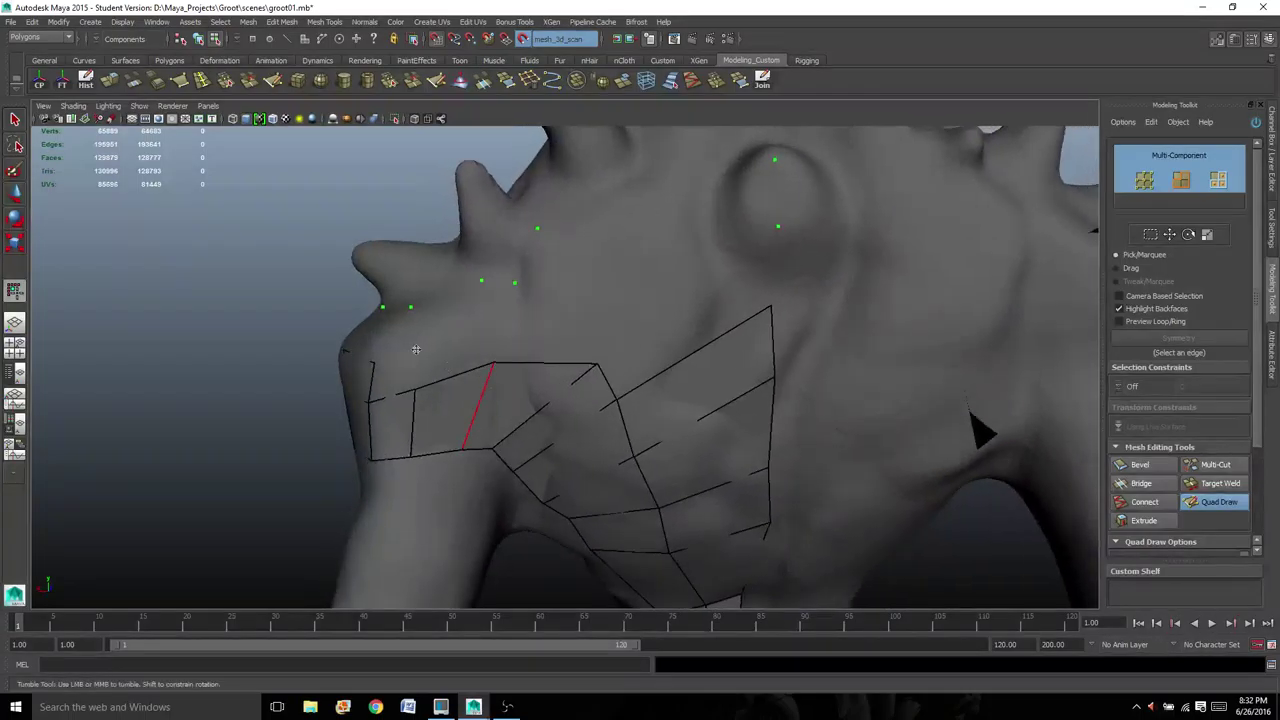
- Fill the next strip of quads over the top of the shoulder and one quad above its inner end
shift+click(405, 368)
shift+click(464, 356)
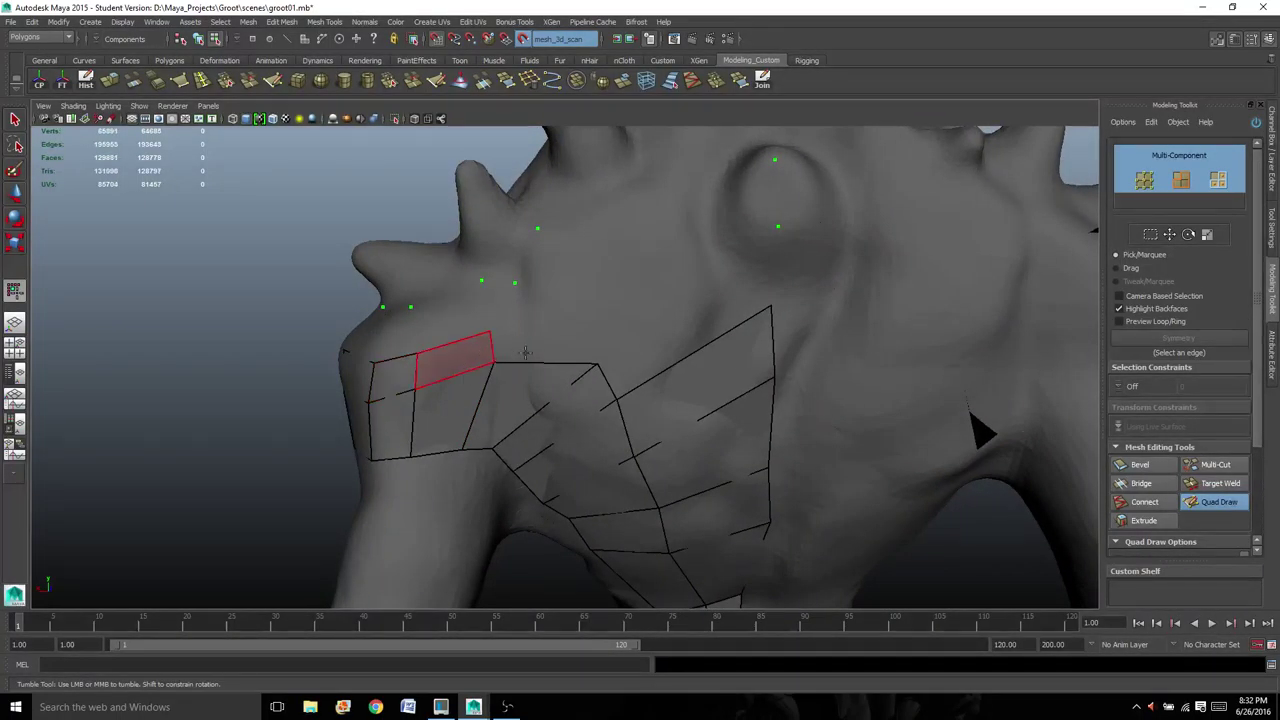
mouse_move(520, 341)
alt+mouse_down()
mouse_move(570, 350)
mouse_move(505, 335)
alt+mouse_up()
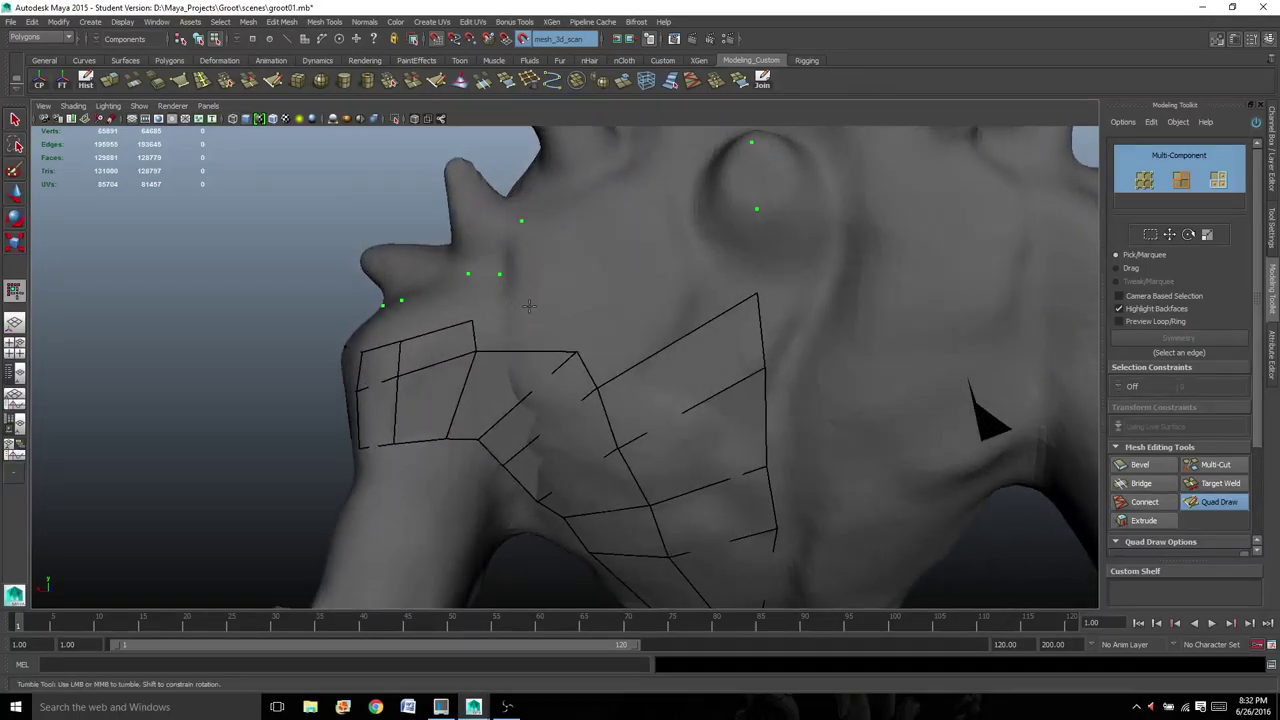
shift+click(545, 330)
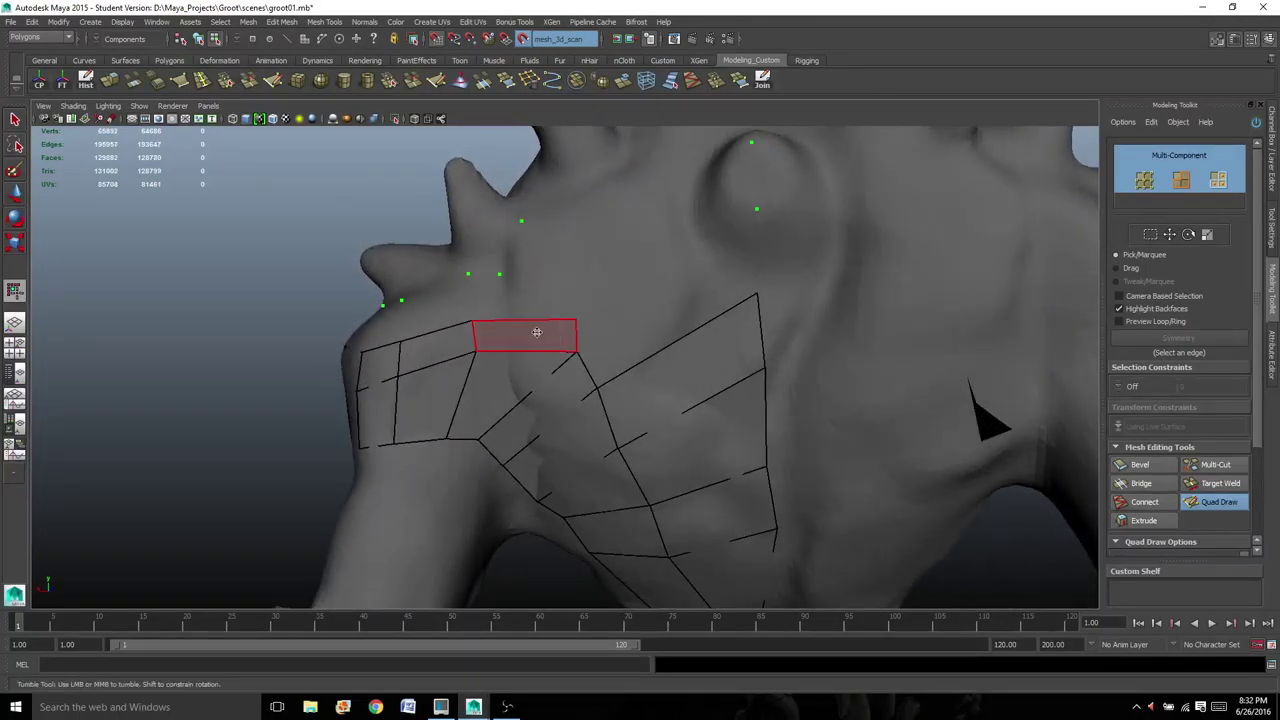
alt+drag(545, 330, 557, 303)
shift+click(567, 317)
alt+drag(679, 352, 660, 337)
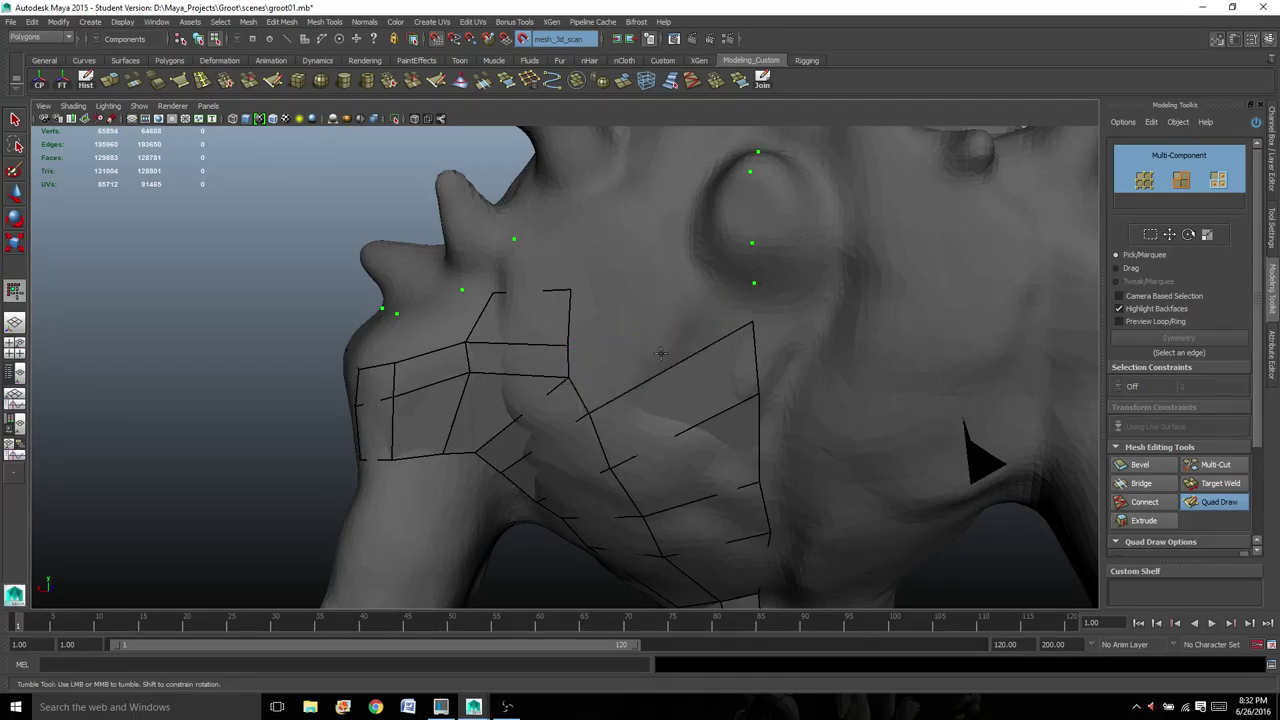
- Place a point near the spine and fill the quad joining the shoulder strip to the upper-back quads
click(740, 299)
alt+drag(740, 301, 746, 264)
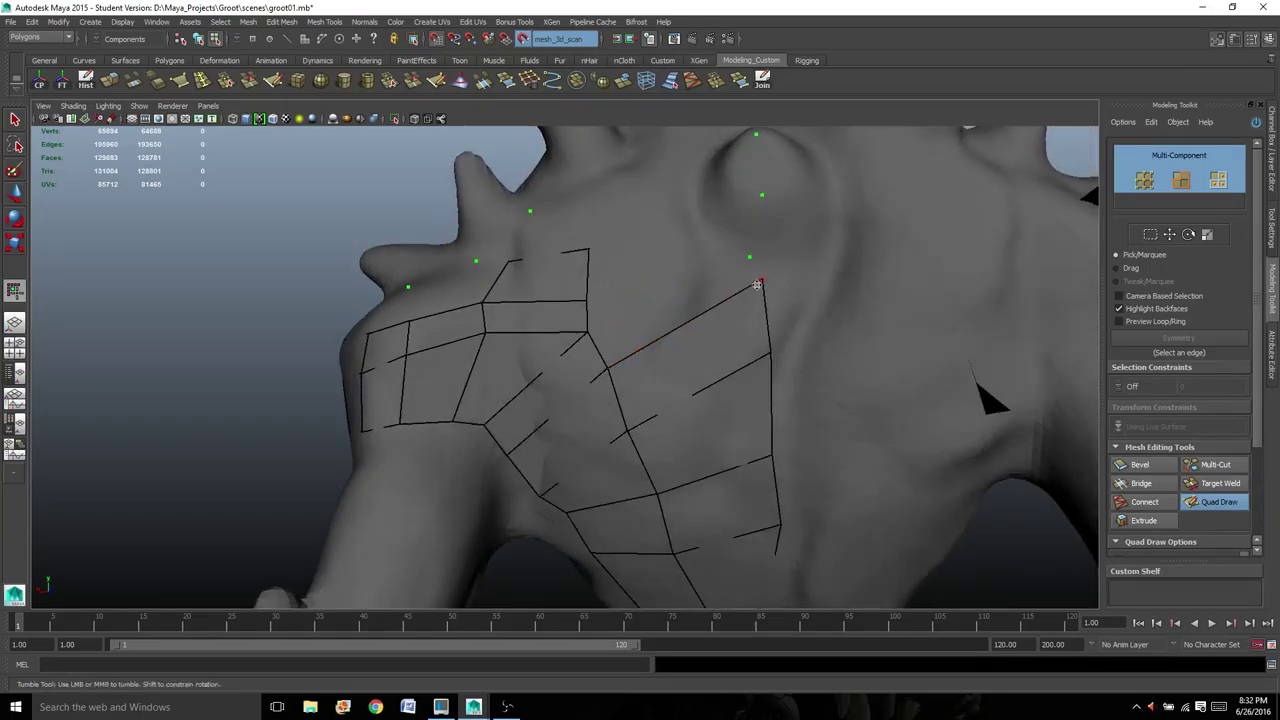
key(shift)
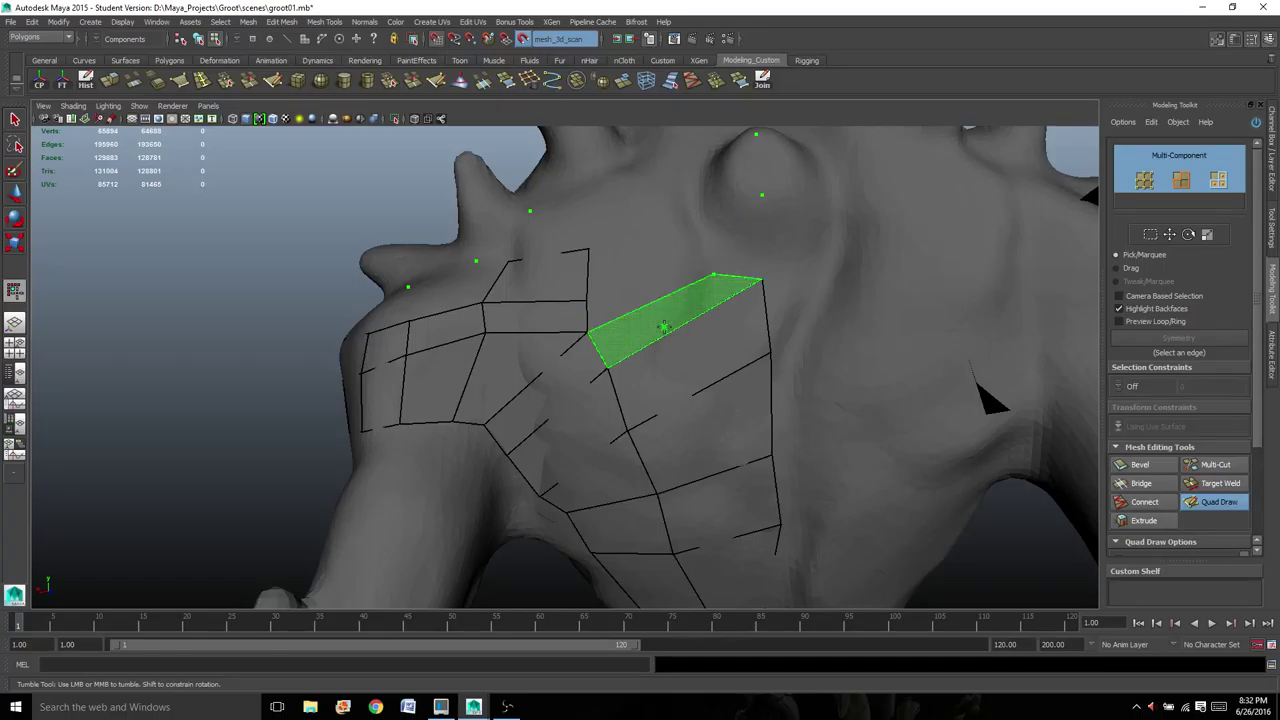
shift+click(660, 320)
- Move the new quad's upper corner over to the spine and extend the shoulder strip with another quad above it
scroll(692, 300, up, 2)
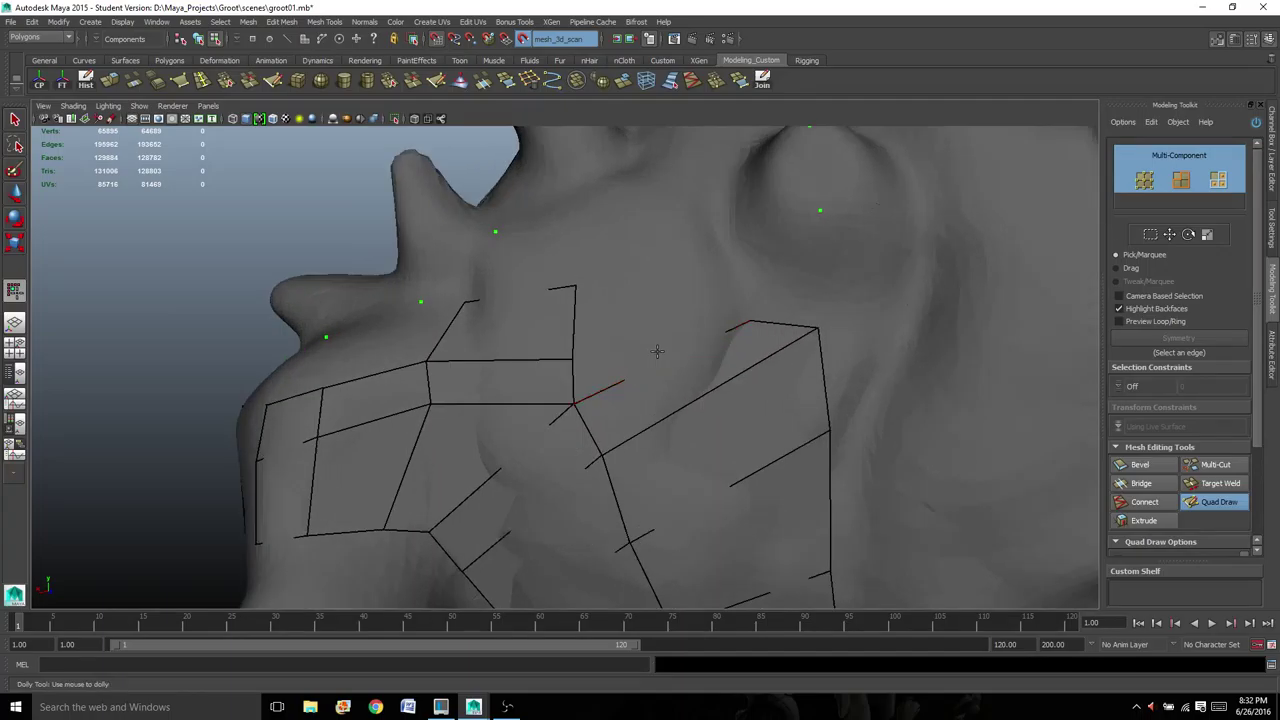
key(shift)
drag(748, 309, 819, 291)
scroll(813, 309, down, 2)
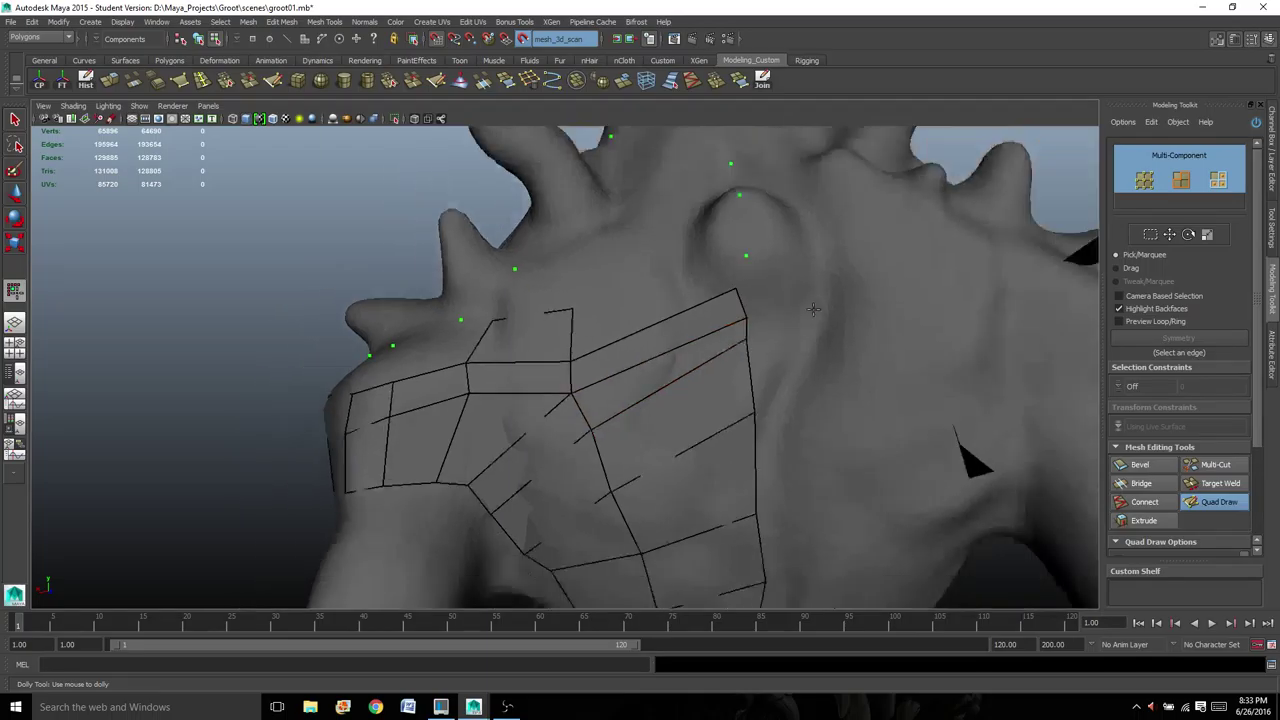
- Adjust the lower-back and mid-back vertices to even out the spacing of the quads
scroll(800, 320, down, 2)
alt+drag(701, 358, 749, 421)
scroll(669, 356, down, 4)
scroll(663, 362, up, 3)
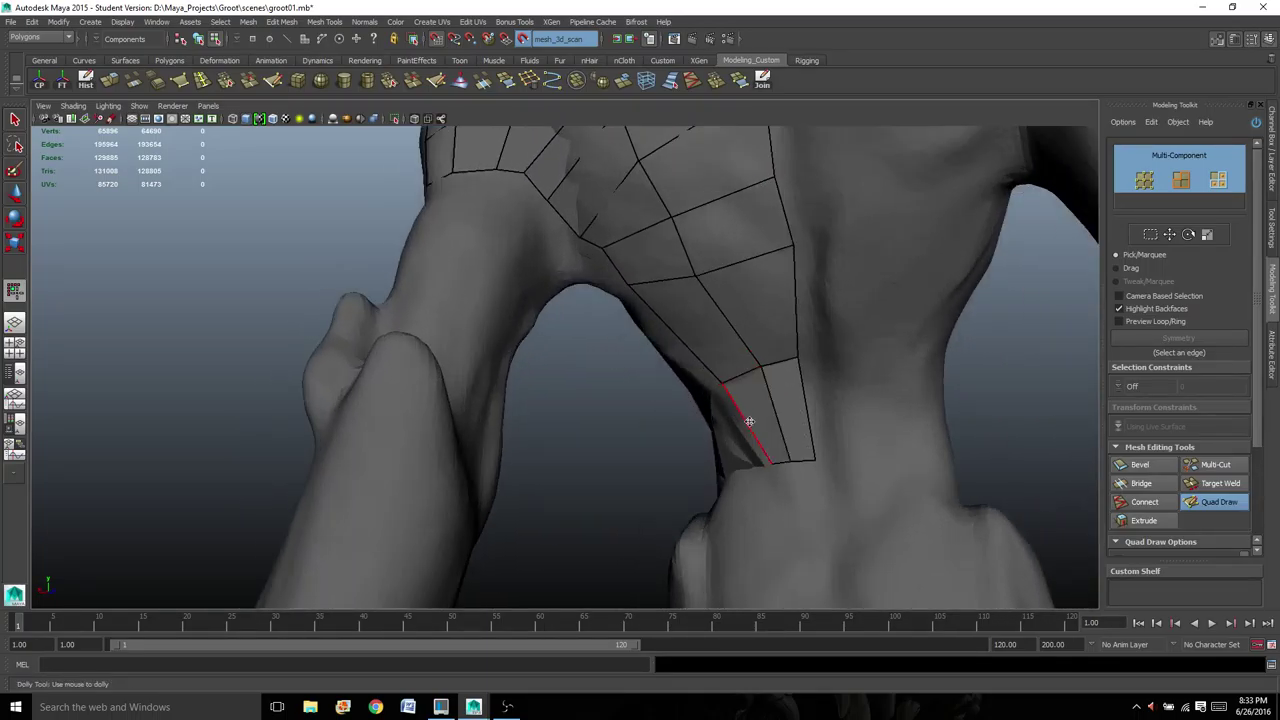
ctrl+click(775, 421)
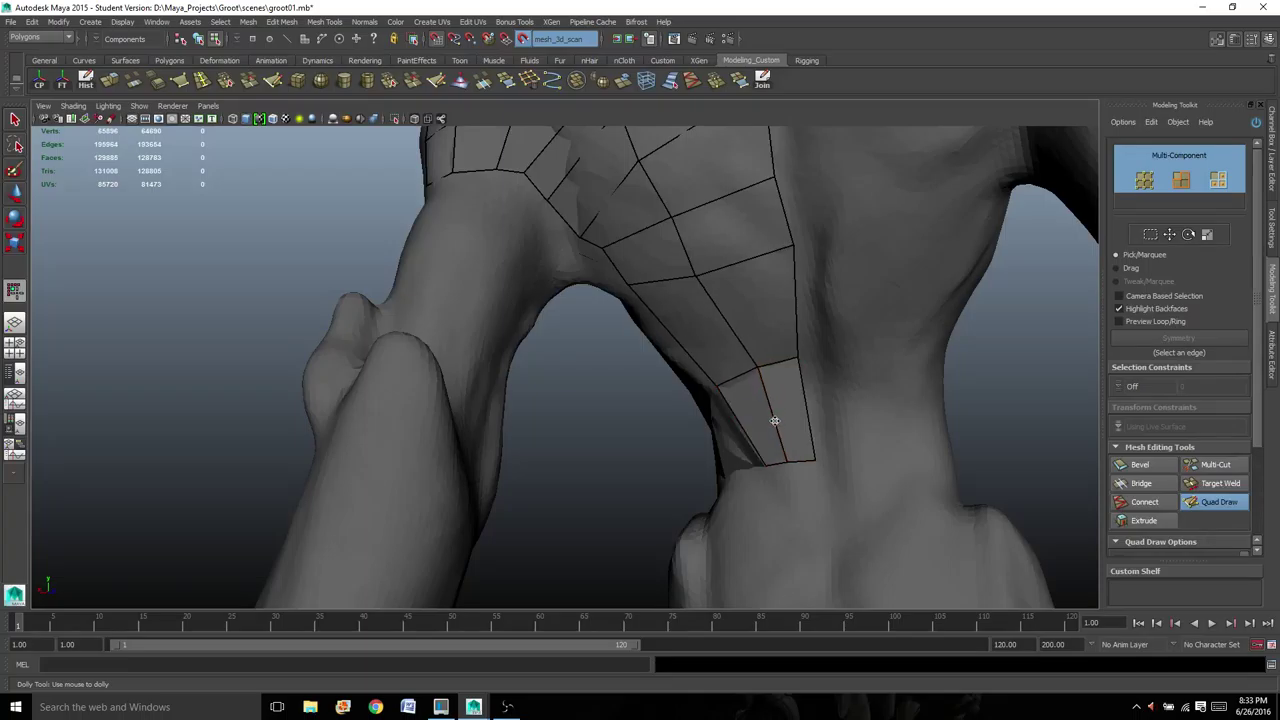
alt+drag(766, 423, 735, 360)
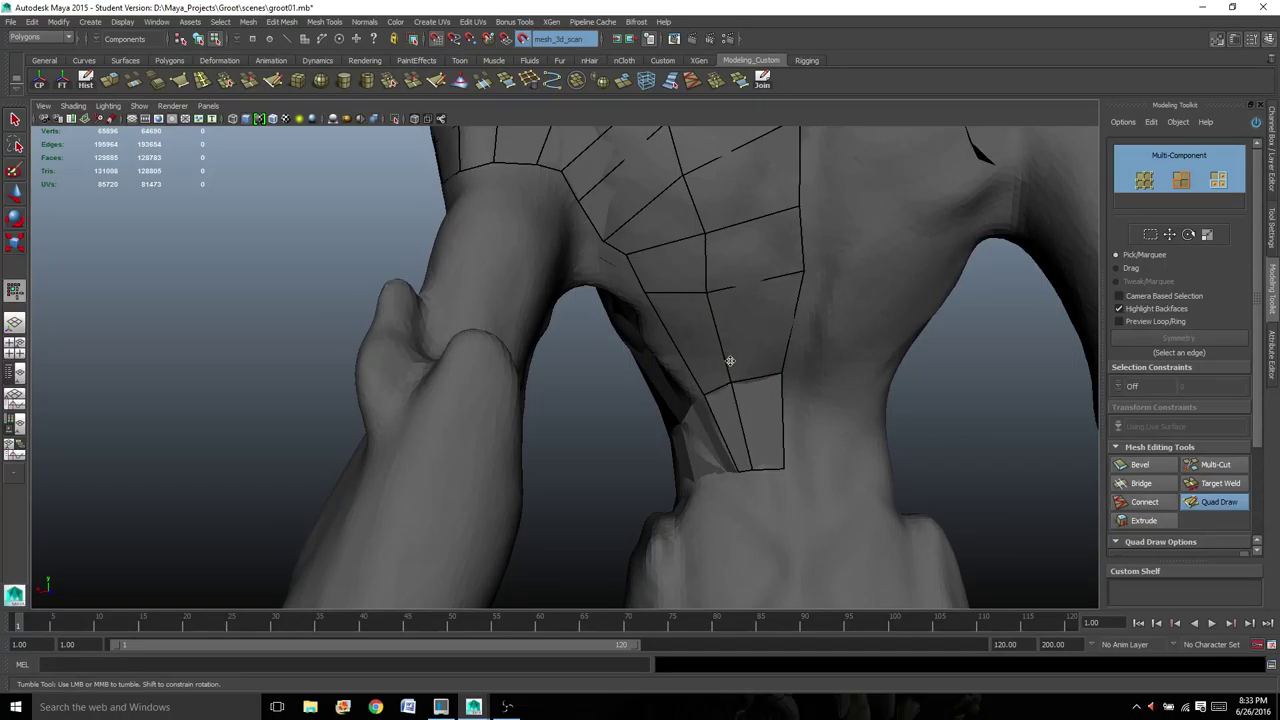
drag(701, 236, 683, 243)
- Insert a vertical edge loop through the column of quads next to the spine
alt+middle_drag(690, 266, 683, 389)
scroll(683, 380, down, 3)
ctrl+click(682, 356)
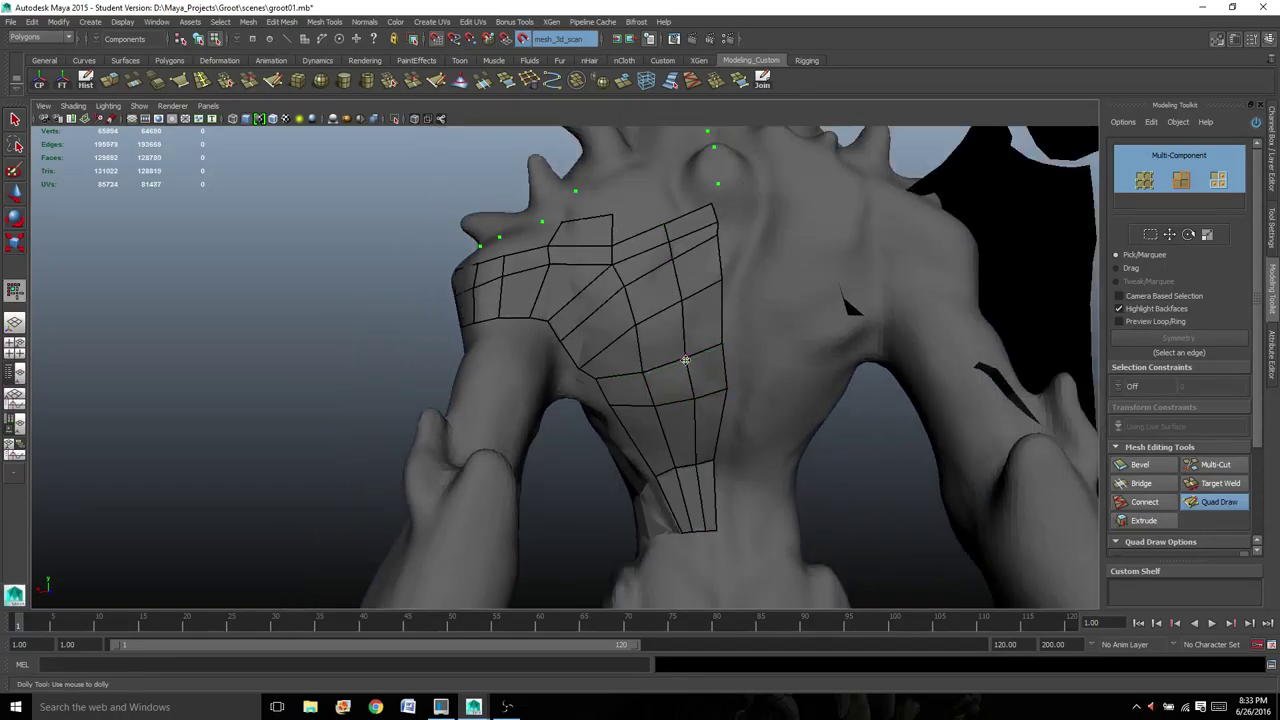
alt+middle_drag(686, 340, 697, 428)
scroll(699, 429, up, 3)
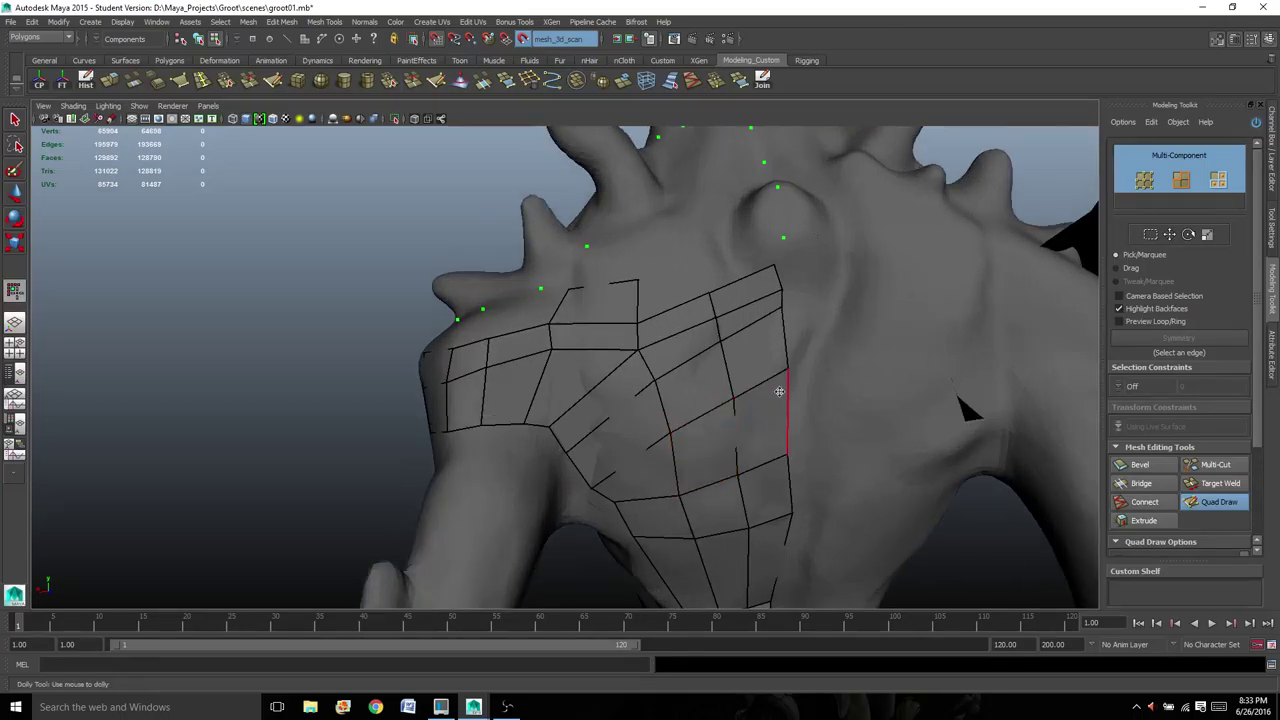
- Move the top corner vertex at the spine toward the centreline and place a point above the adjoining edge
alt+drag(780, 391, 749, 397)
alt+right_drag(762, 321, 747, 397)
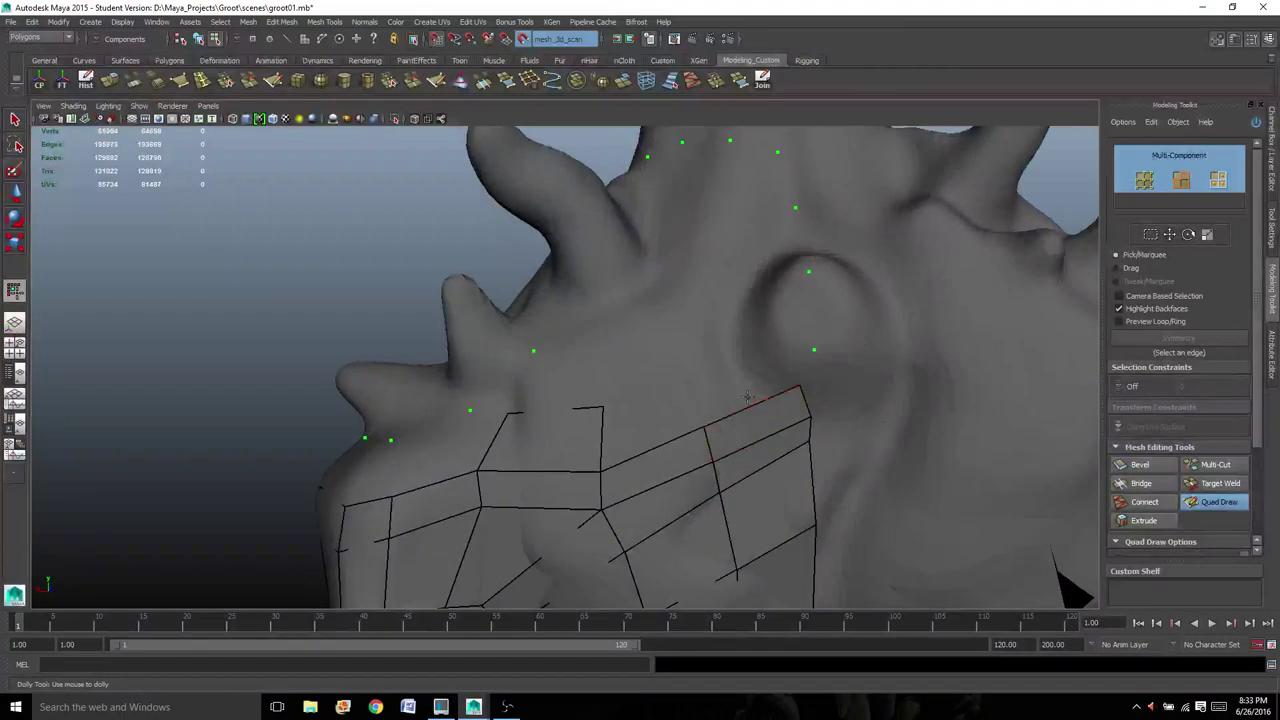
drag(800, 389, 818, 386)
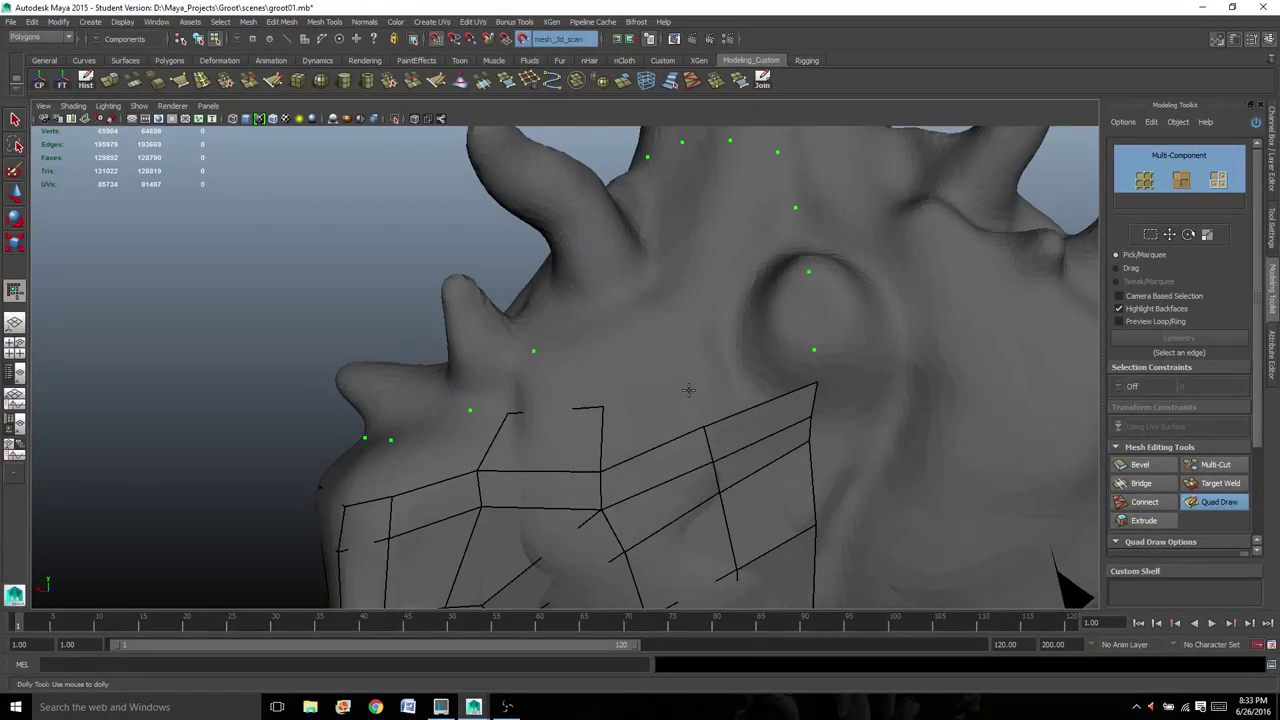
scroll(734, 399, down, 3)
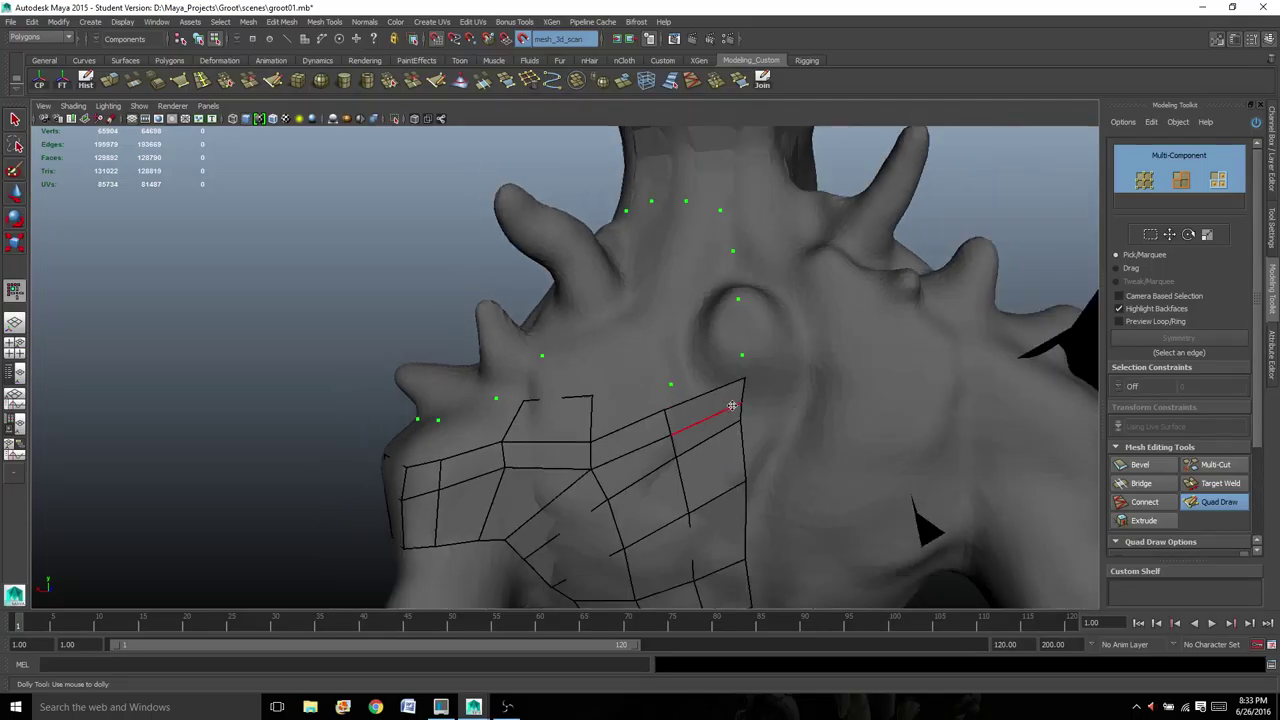
scroll(740, 389, up, 2)
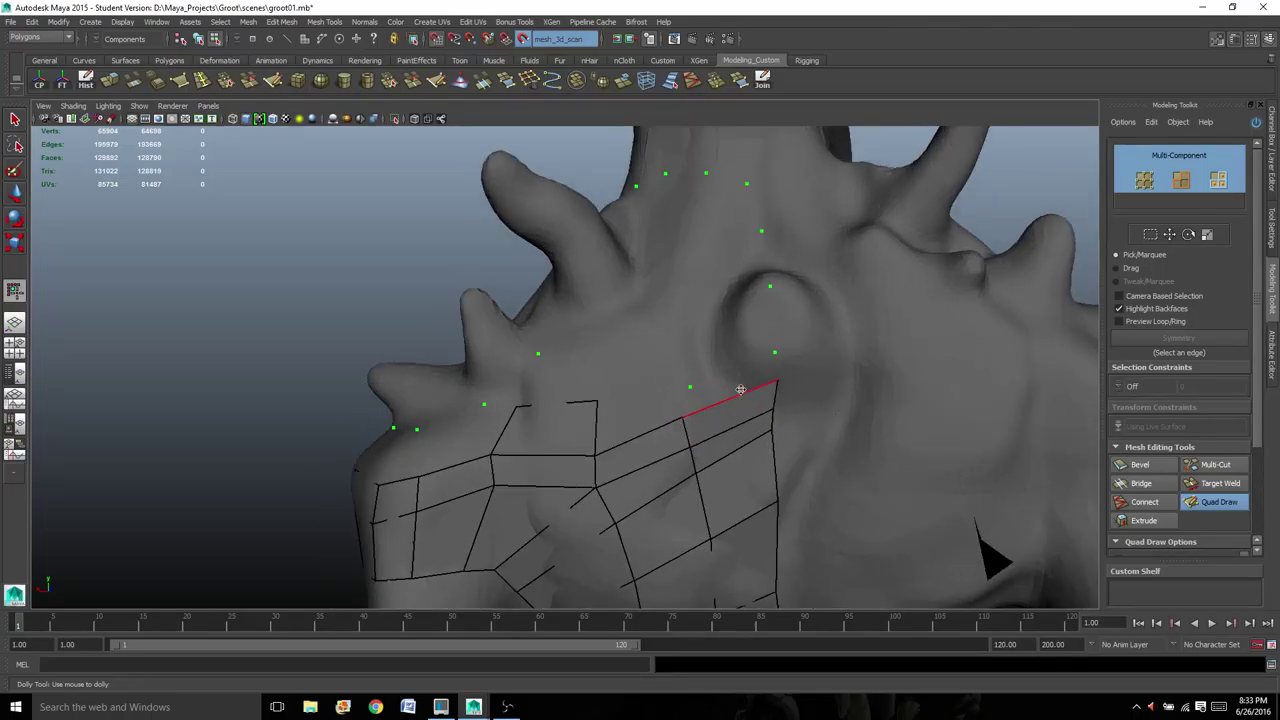
- Insert a vertical edge loop through the column of quads nearest the spine, running from the waist to the upper back
alt+drag(749, 399, 750, 396)
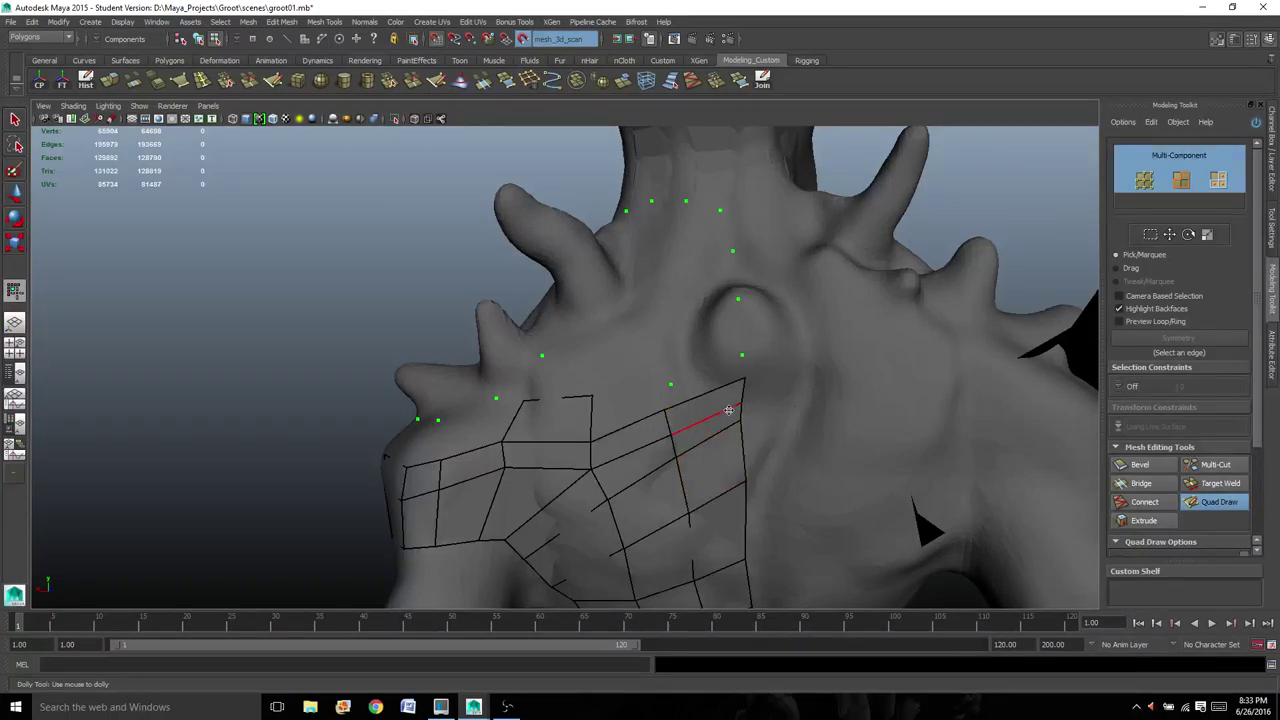
scroll(729, 411, down, 3)
alt+middle_drag(645, 529, 667, 316)
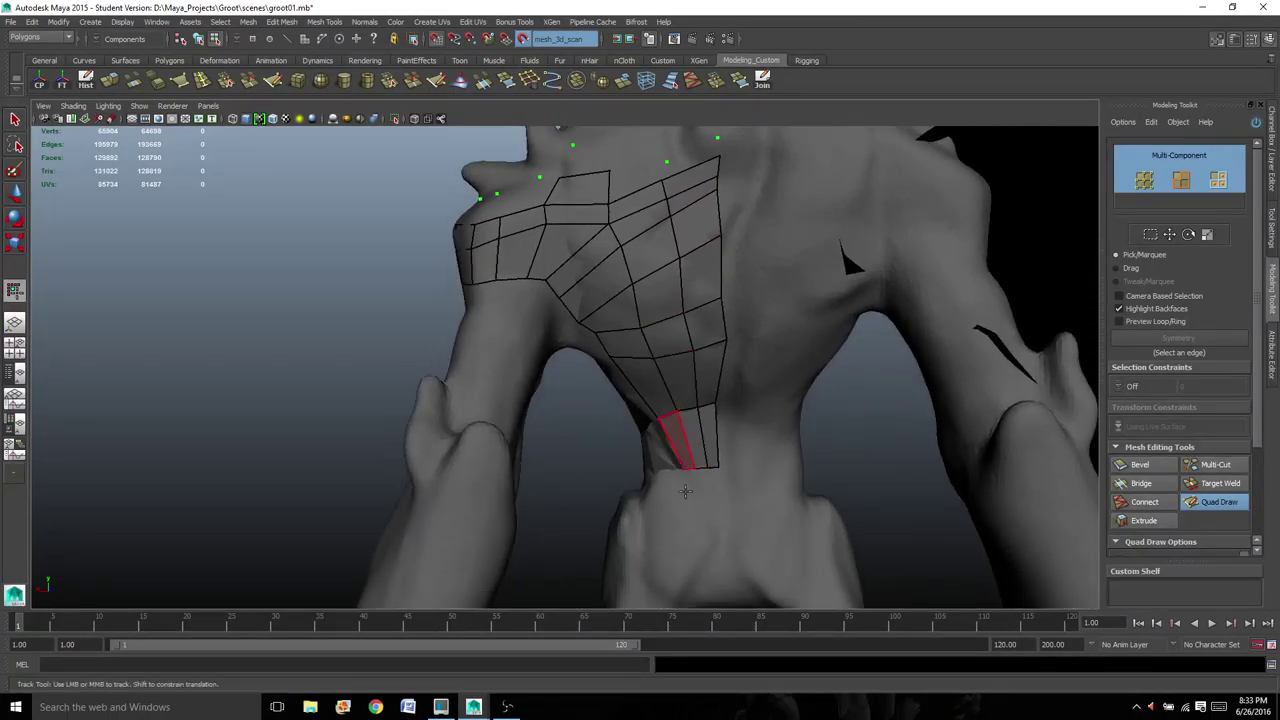
alt+right_drag(686, 474, 724, 486)
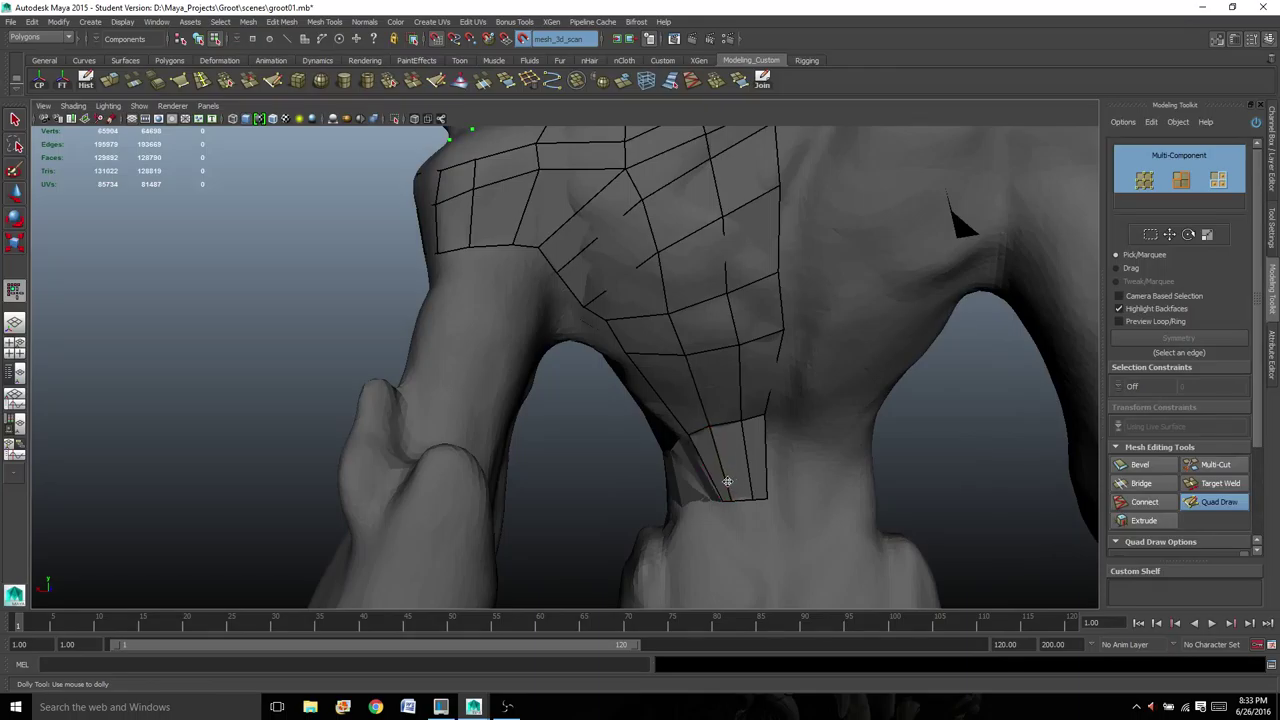
mouse_move(749, 473)
mouse_down()
mouse_move(712, 489)
mouse_move(735, 455)
mouse_move(717, 640)
mouse_up()
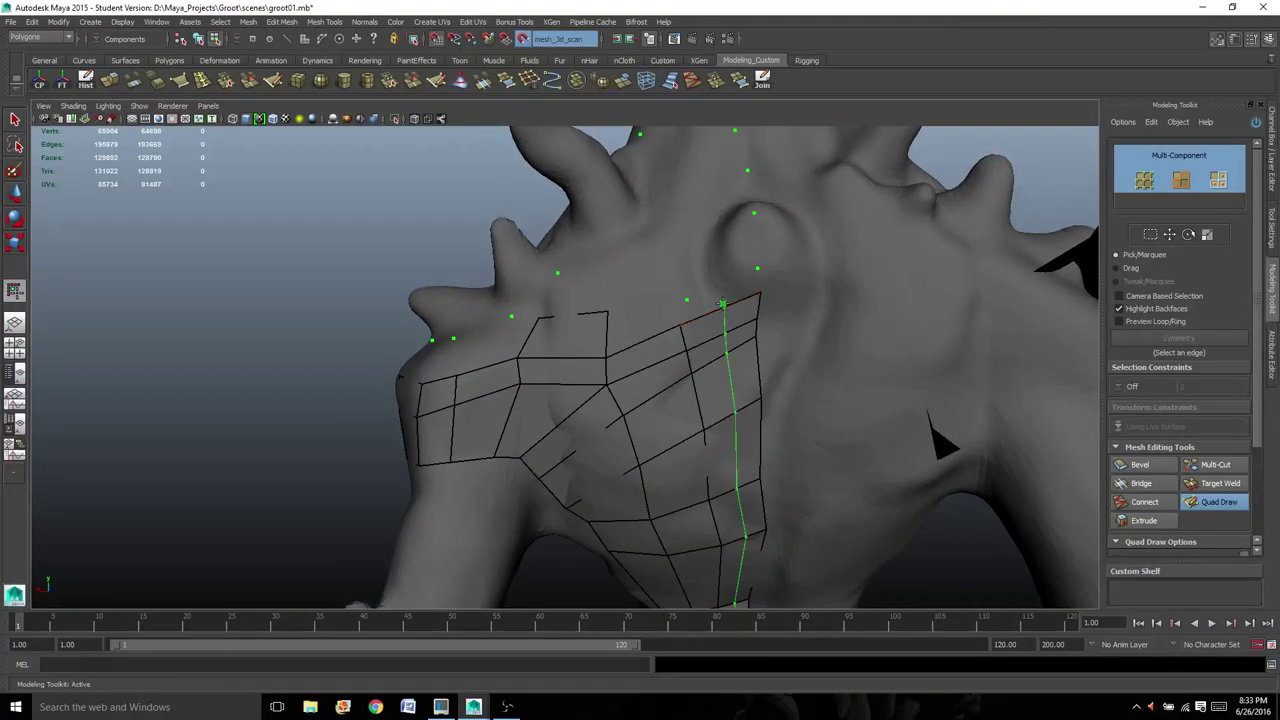
- Place a point just below the round knob on the upper back and fill a quad above the narrow column beside the spine
scroll(721, 351, down, 5)
scroll(721, 351, up, 4)
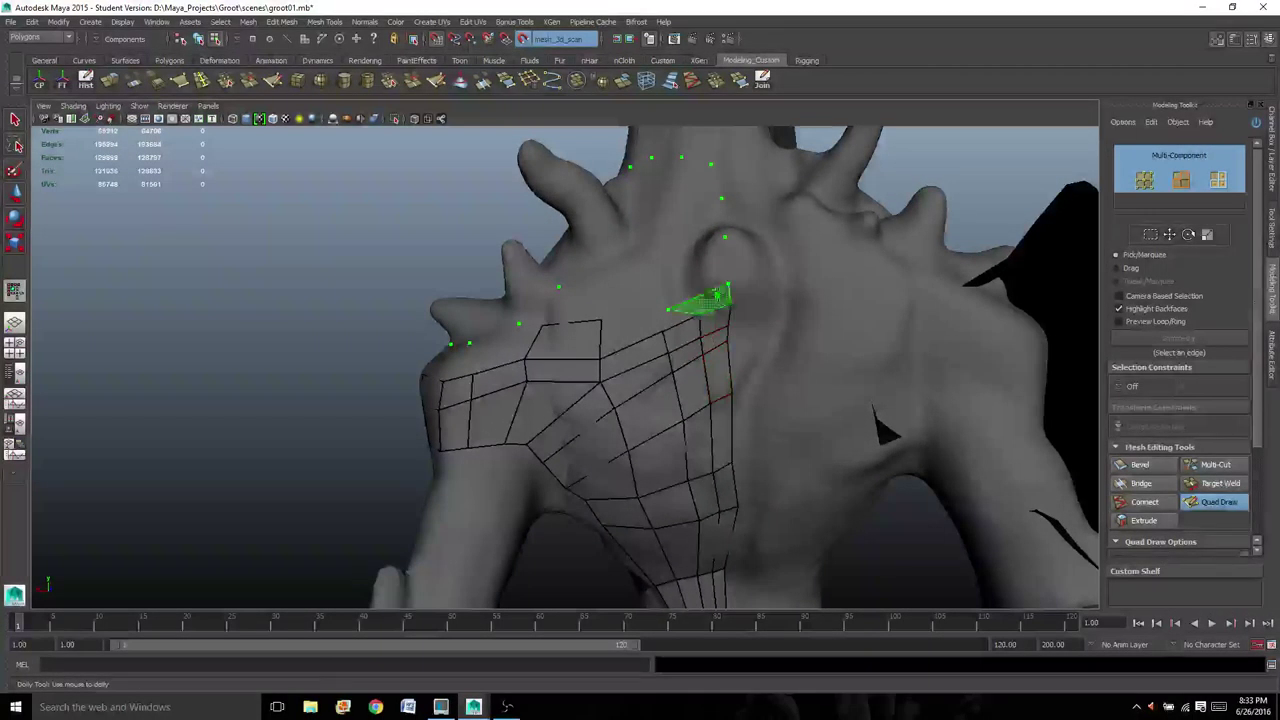
scroll(706, 292, up, 3)
scroll(720, 280, up, 2)
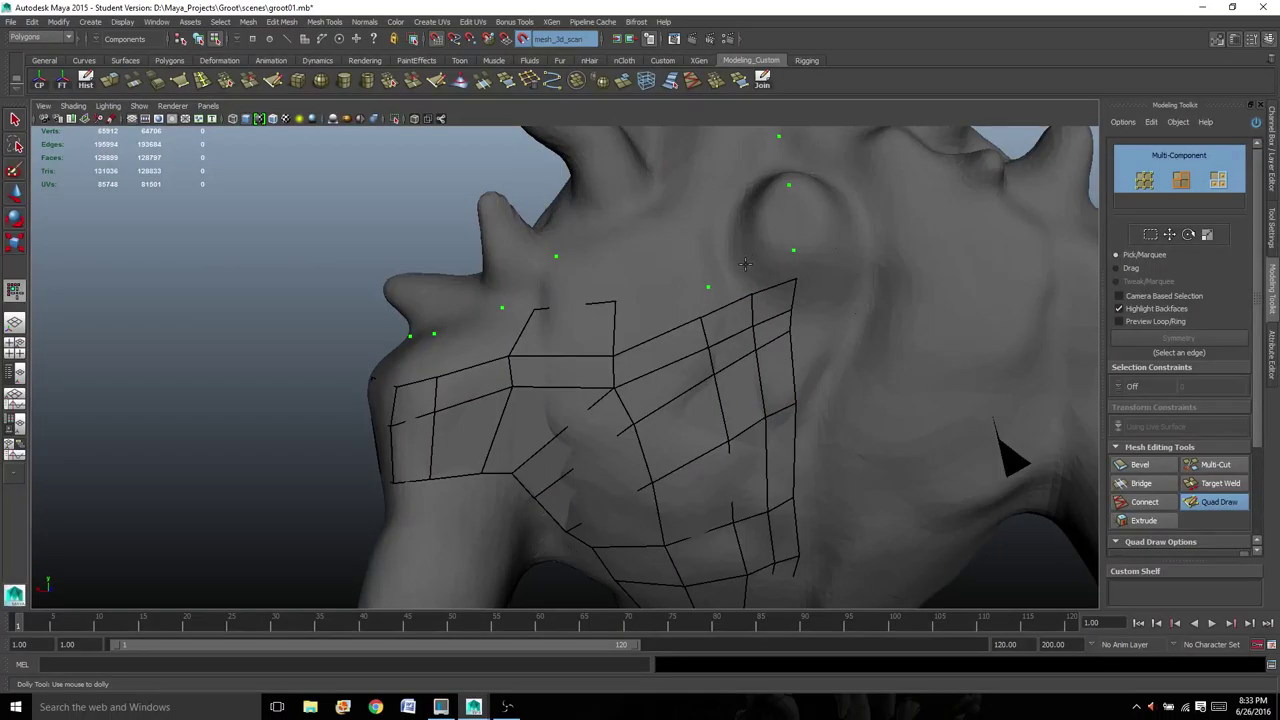
click(759, 273)
shift+click(762, 273)
key(ctrl+z)
key(ctrl+z)
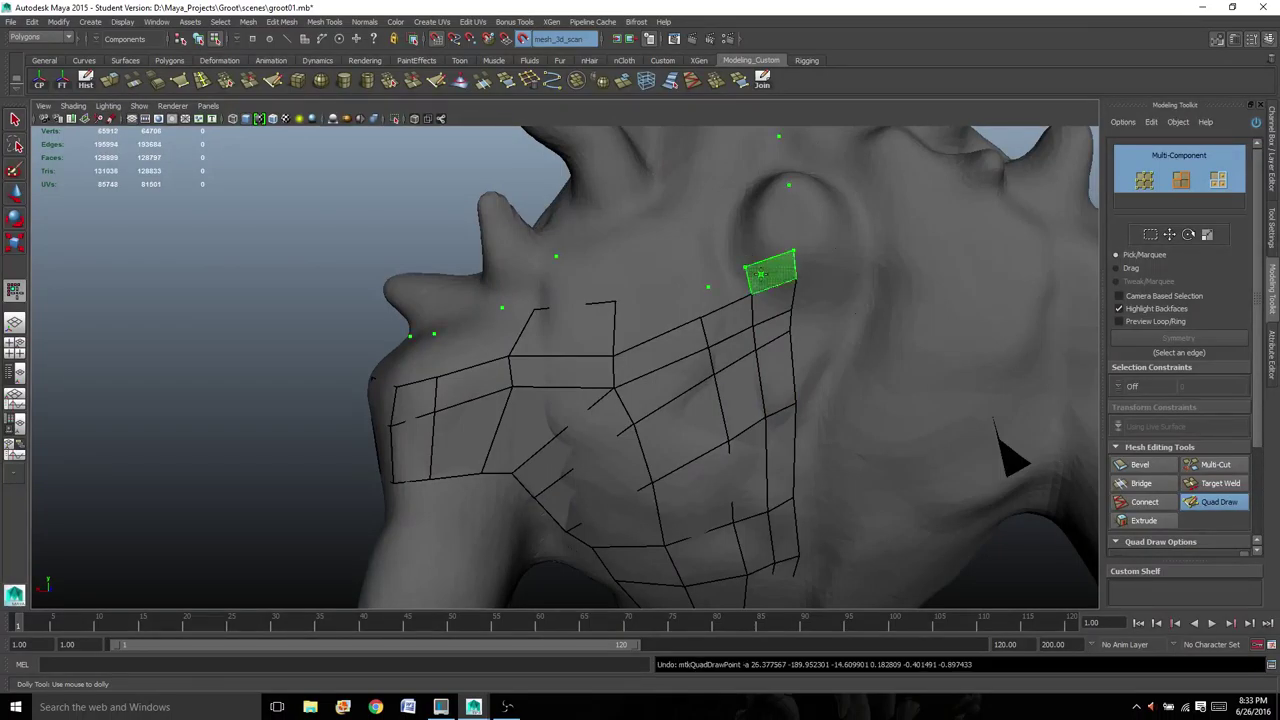
shift+click(764, 274)
- Extend the spine column upward with two more quads over the round knob
mouse_move(796, 279)
alt+mouse_down()
mouse_move(816, 283)
mouse_move(760, 290)
mouse_move(798, 293)
alt+mouse_up()
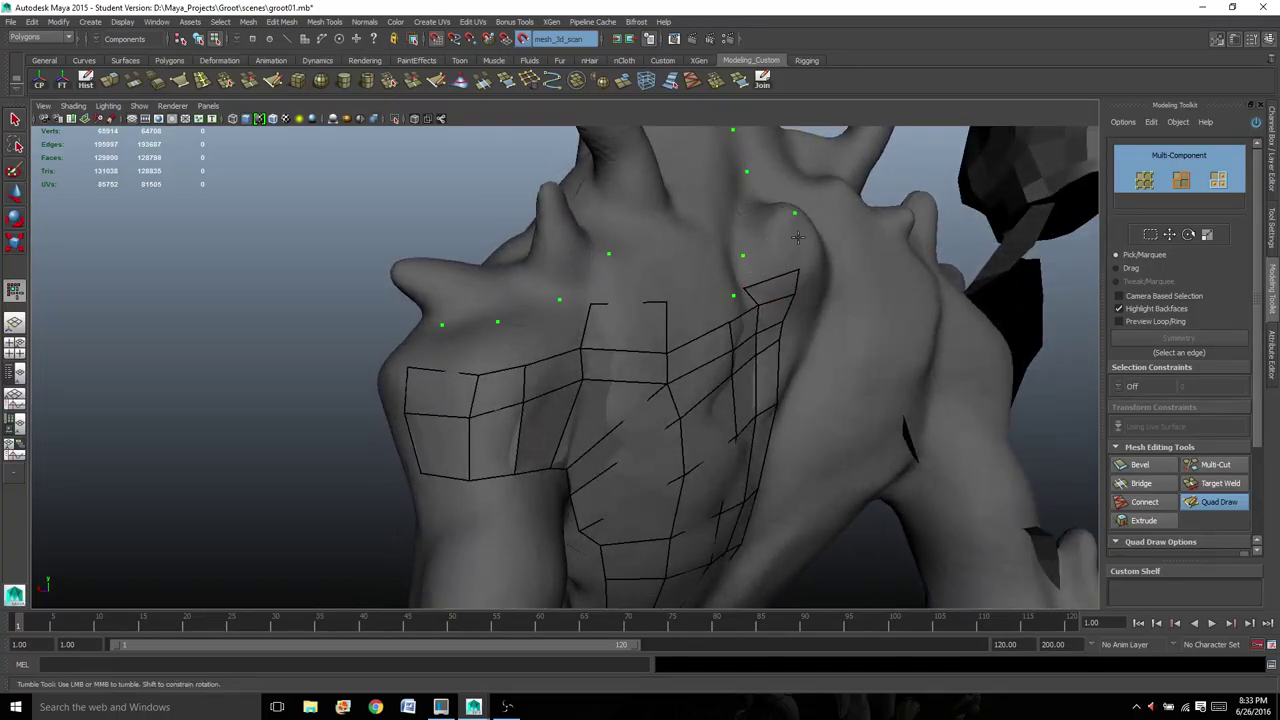
shift+click(772, 255)
shift+click(768, 232)
alt+drag(737, 259, 707, 262)
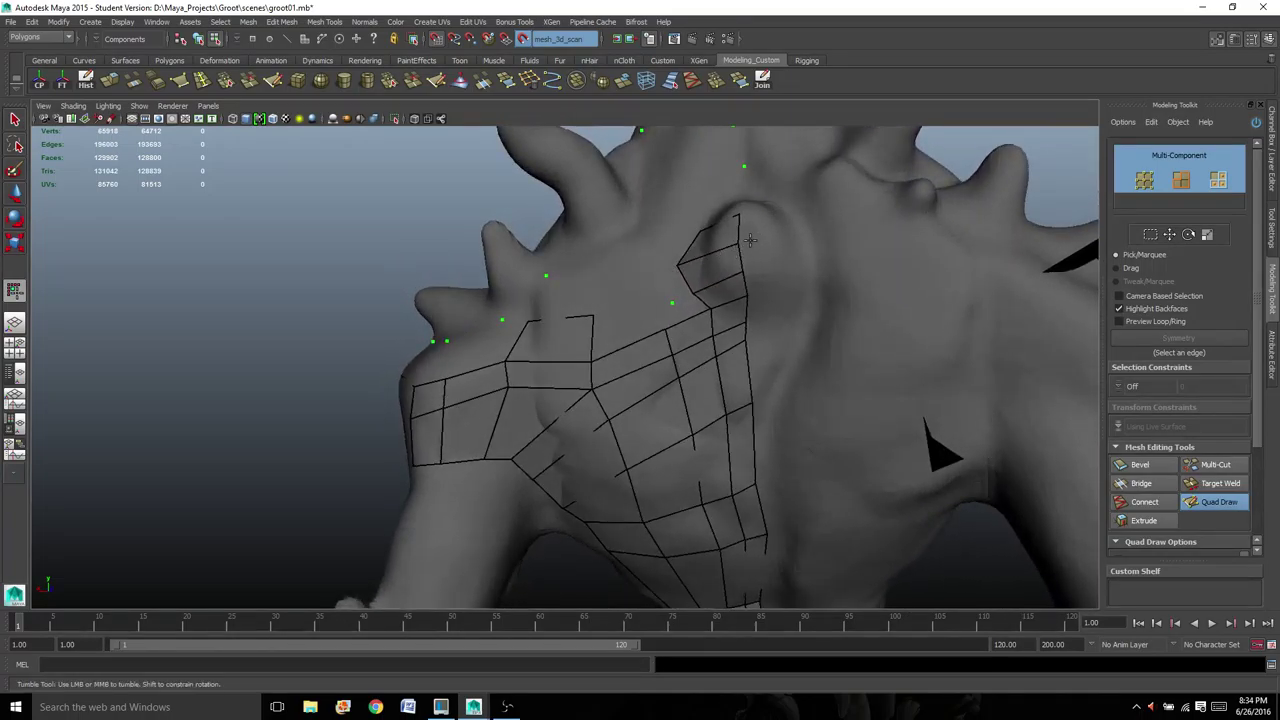
- Shift the loose point beside the knob and fill the quads joining the shoulder strip to the spine column
alt+right_drag(744, 247, 670, 294)
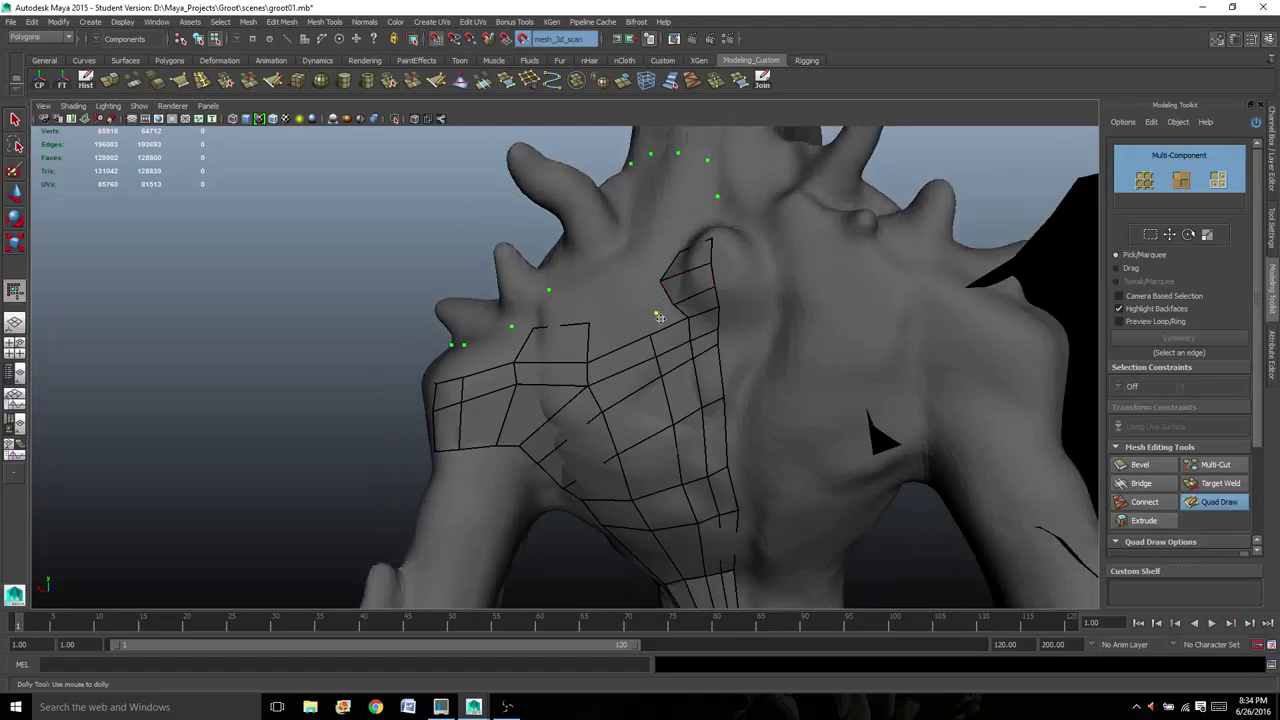
click(646, 316)
shift+click(624, 324)
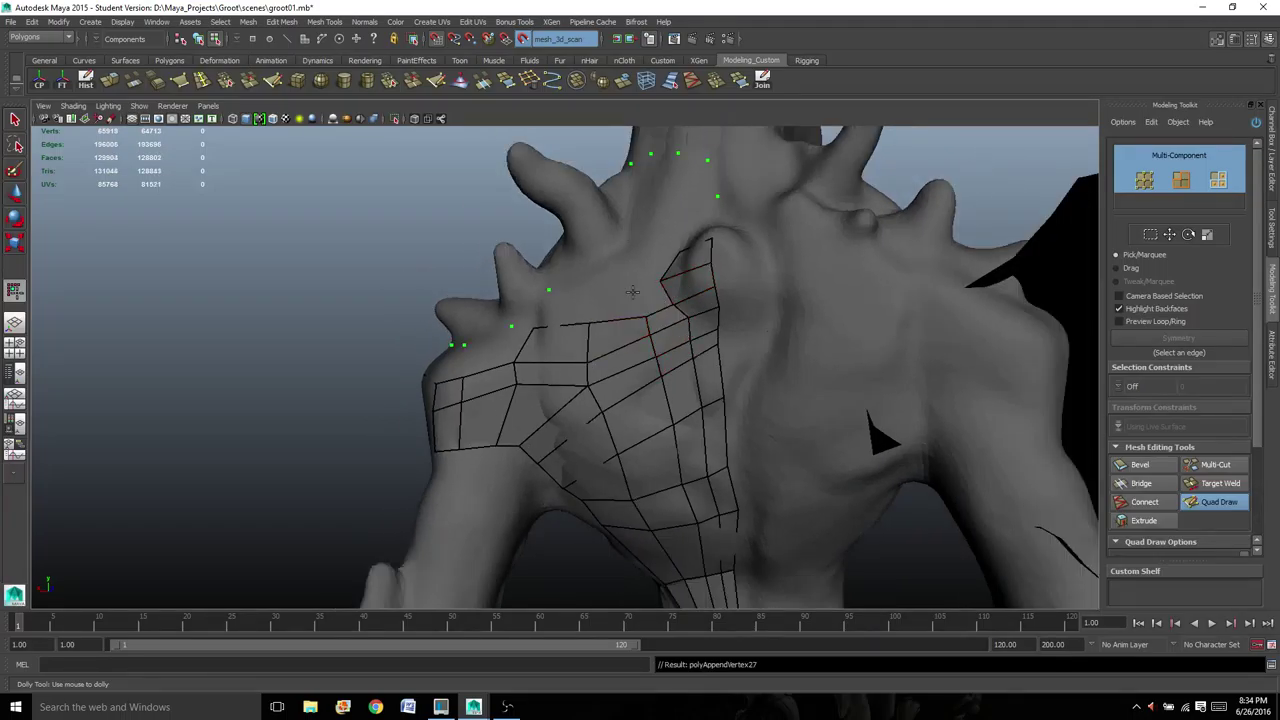
- Place points above the upper-back strip and fill a new row of quads from the shoulder across to the knob
scroll(639, 297, up, 2)
alt+middle_drag(657, 305, 624, 296)
alt+drag(645, 383, 616, 343)
click(594, 315)
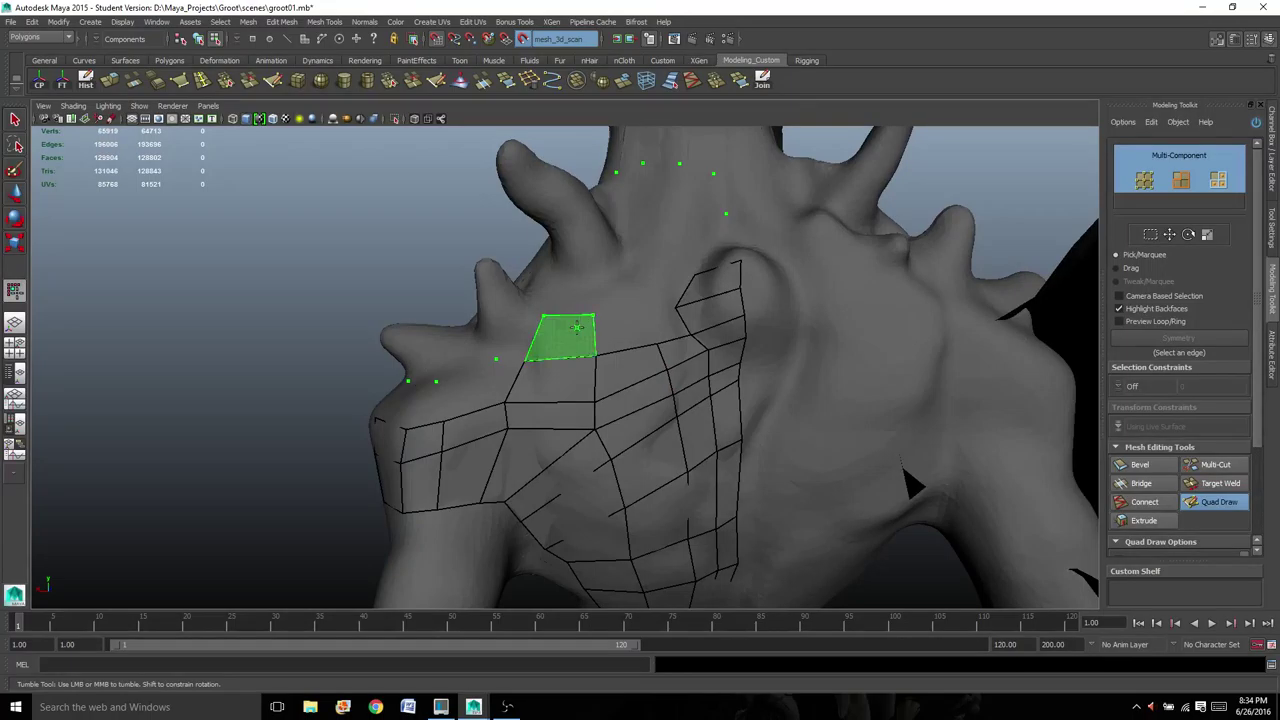
shift+click(579, 328)
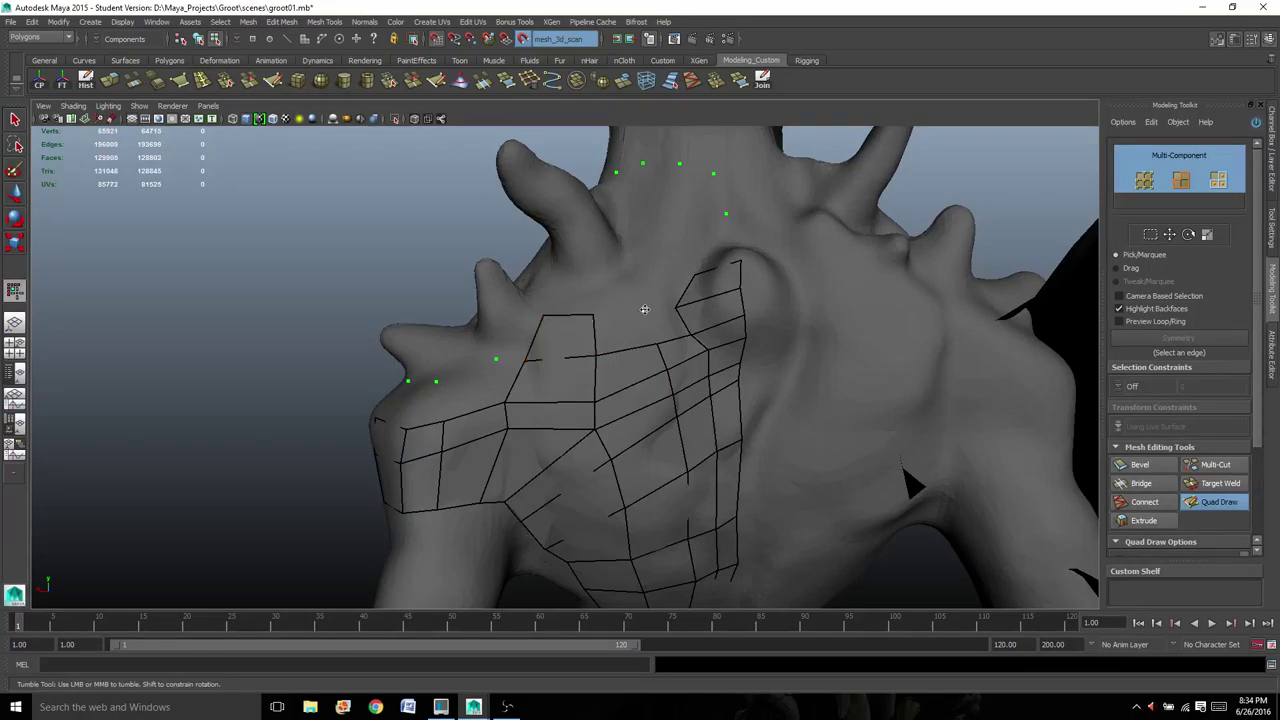
click(645, 309)
shift+click(660, 320)
shift+click(625, 319)
alt+middle_drag(603, 324, 606, 330)
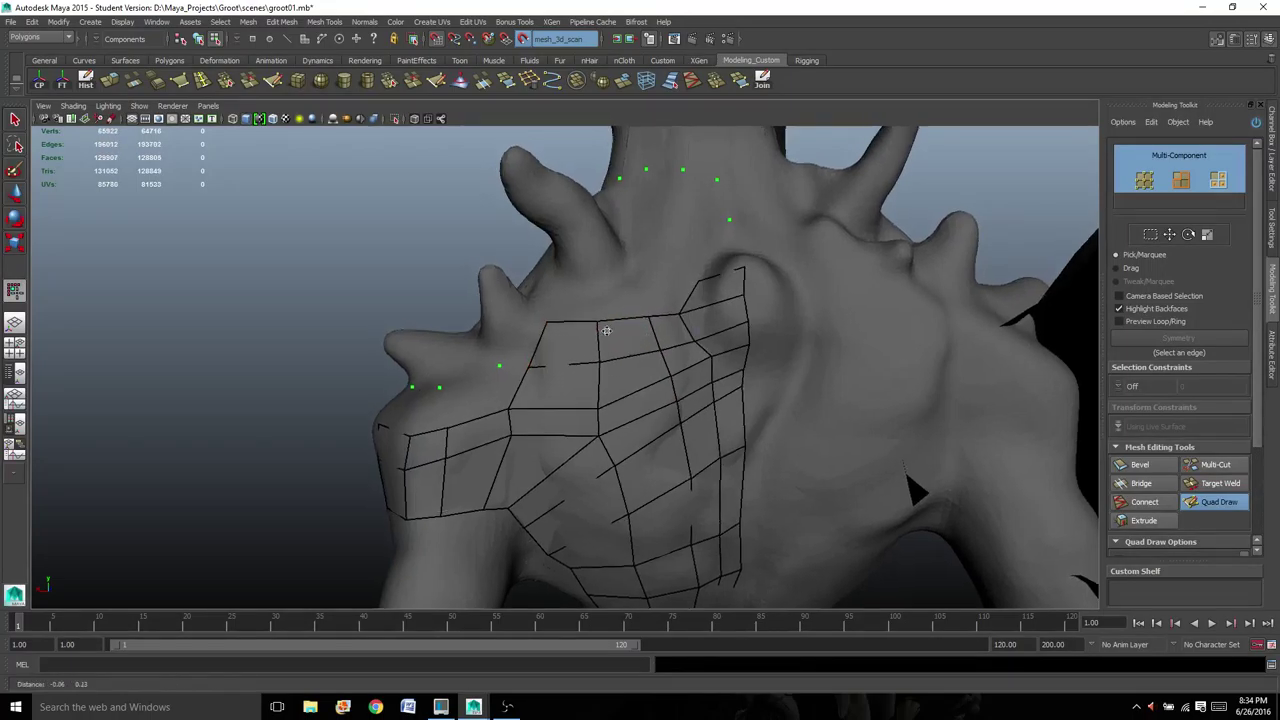
- Fill the row of quads over the top of the shoulder using the loose points below the small spikes
alt+drag(606, 330, 695, 372)
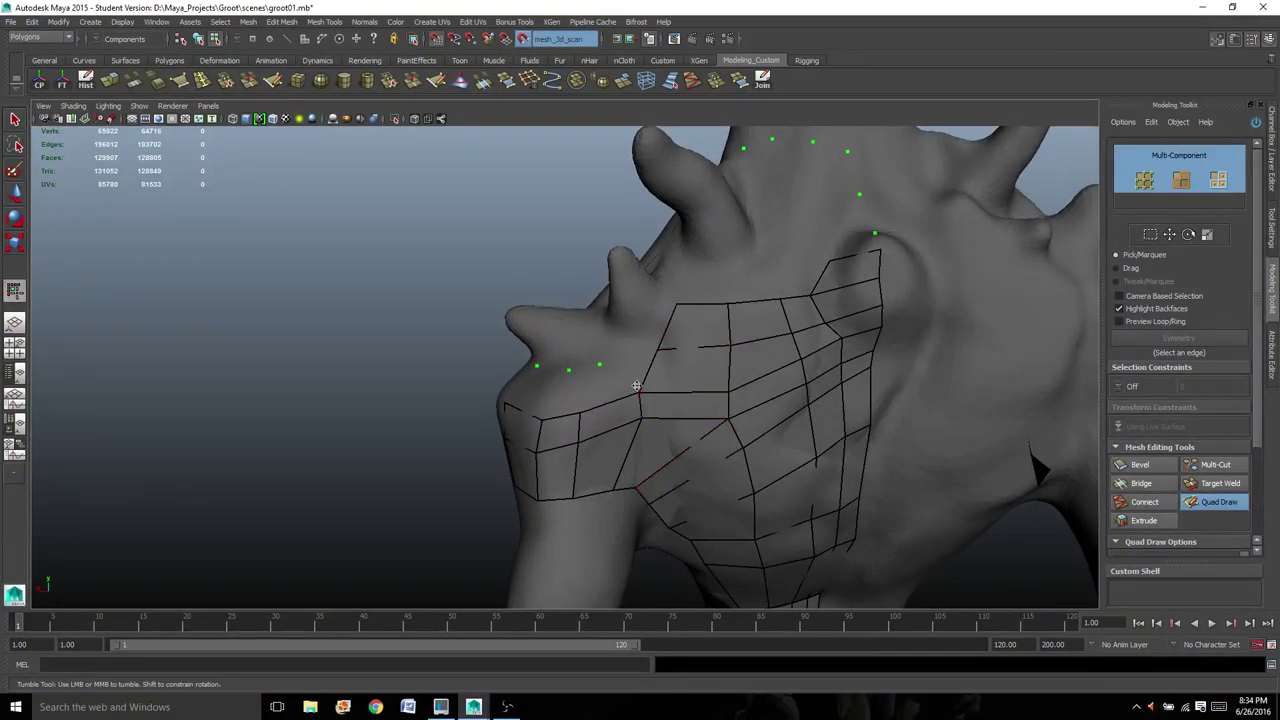
shift+click(619, 387)
alt+drag(622, 387, 701, 373)
shift+click(636, 383)
shift+click(590, 389)
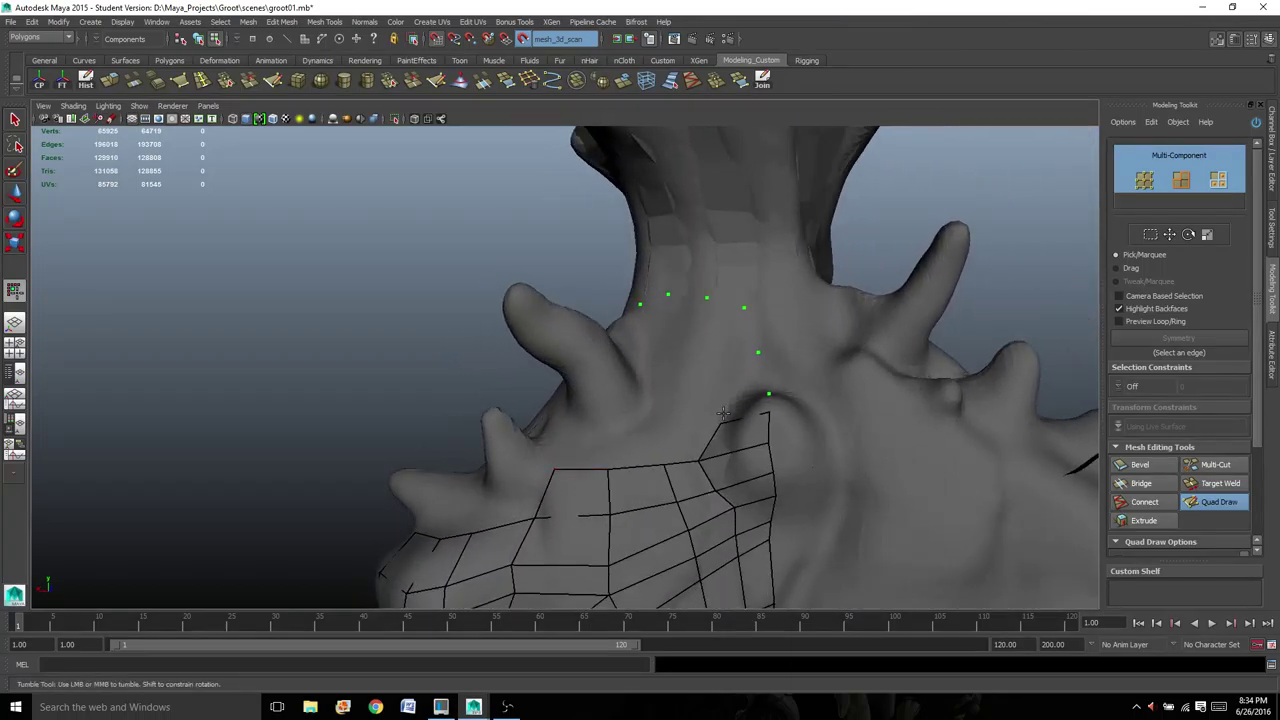
- Straighten the upper corner of the knob quads and extend the spine column up to the points at the neck base
drag(723, 418, 700, 425)
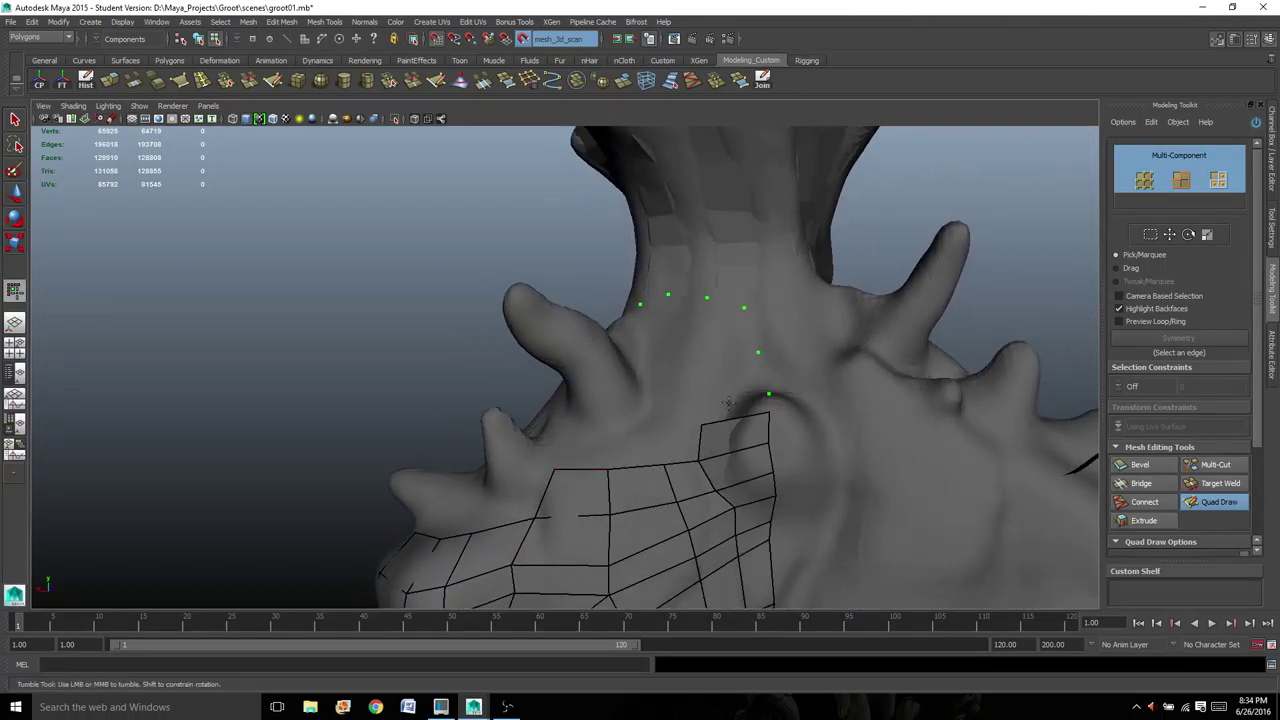
shift+click(720, 402)
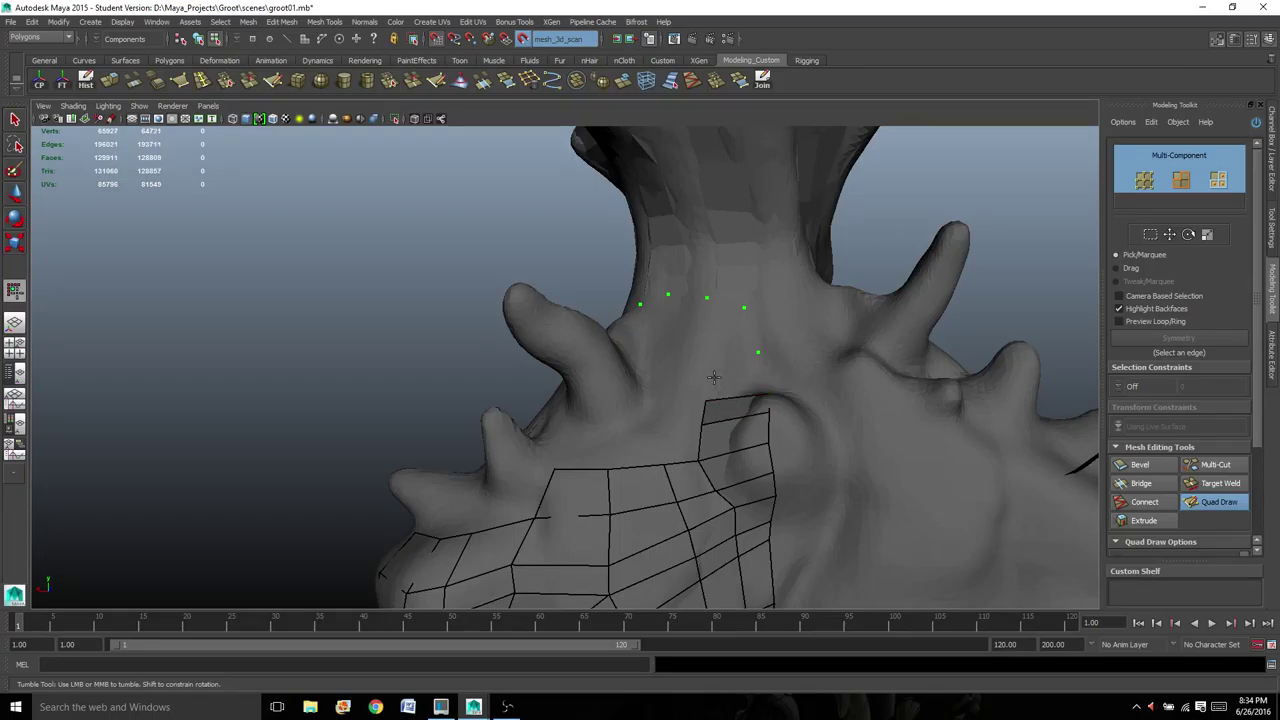
shift+click(735, 371)
alt+middle_drag(712, 371, 716, 373)
shift+click(718, 366)
drag(740, 334, 739, 325)
scroll(741, 340, down, 3)
scroll(645, 419, up, 1)
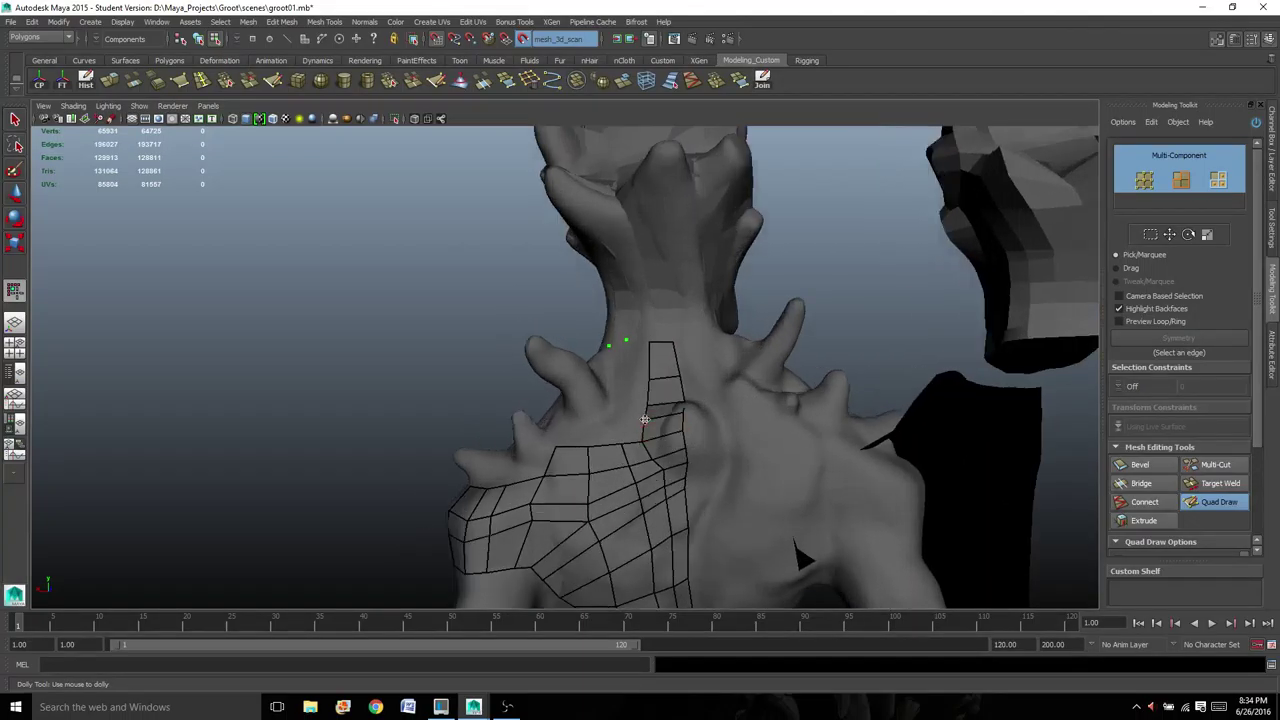
- Fill a second column of quads beside the neck strip, from the neck points down to the upper-back row
scroll(645, 420, up, 1)
alt+drag(643, 374, 703, 384)
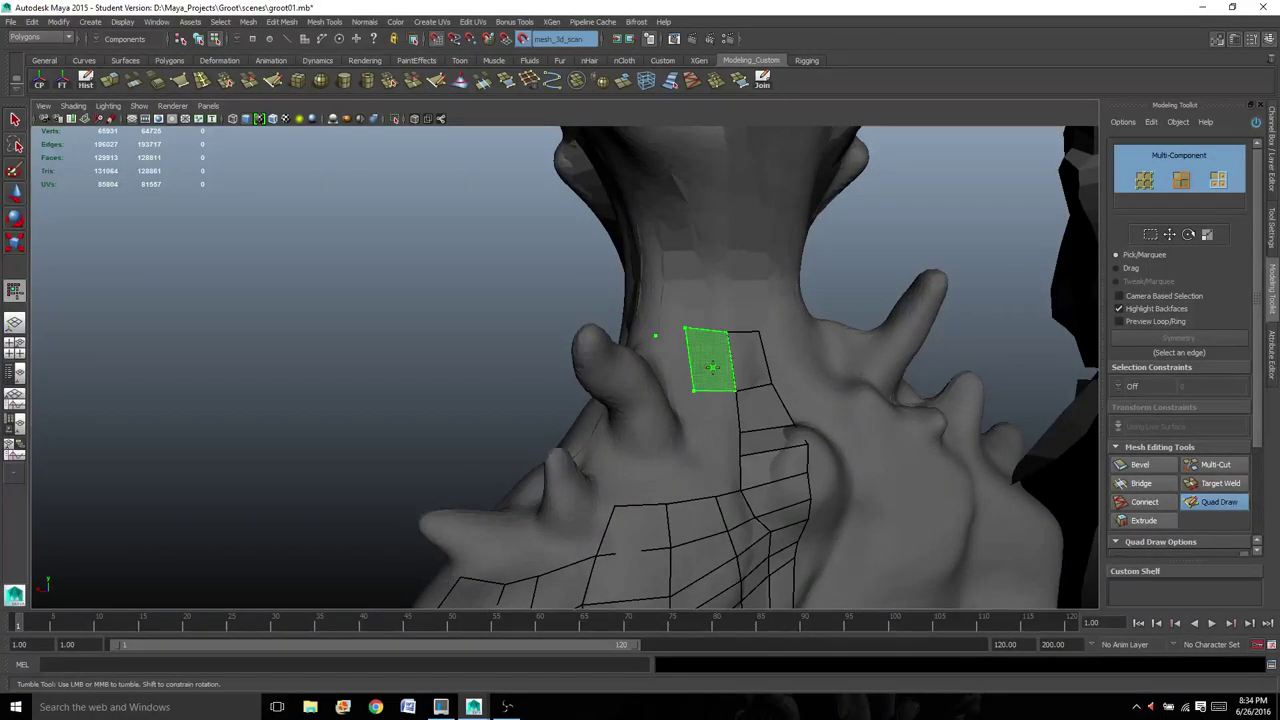
shift+click(709, 398)
shift+click(705, 422)
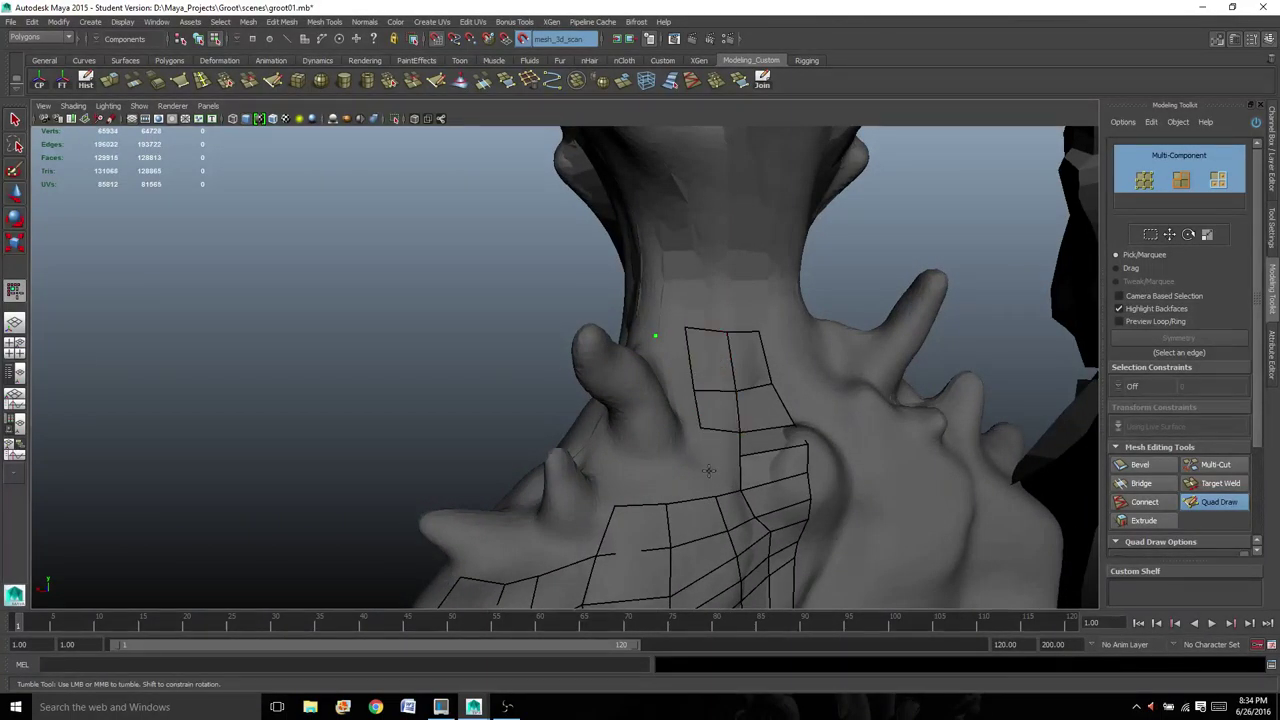
alt+drag(705, 422, 701, 434)
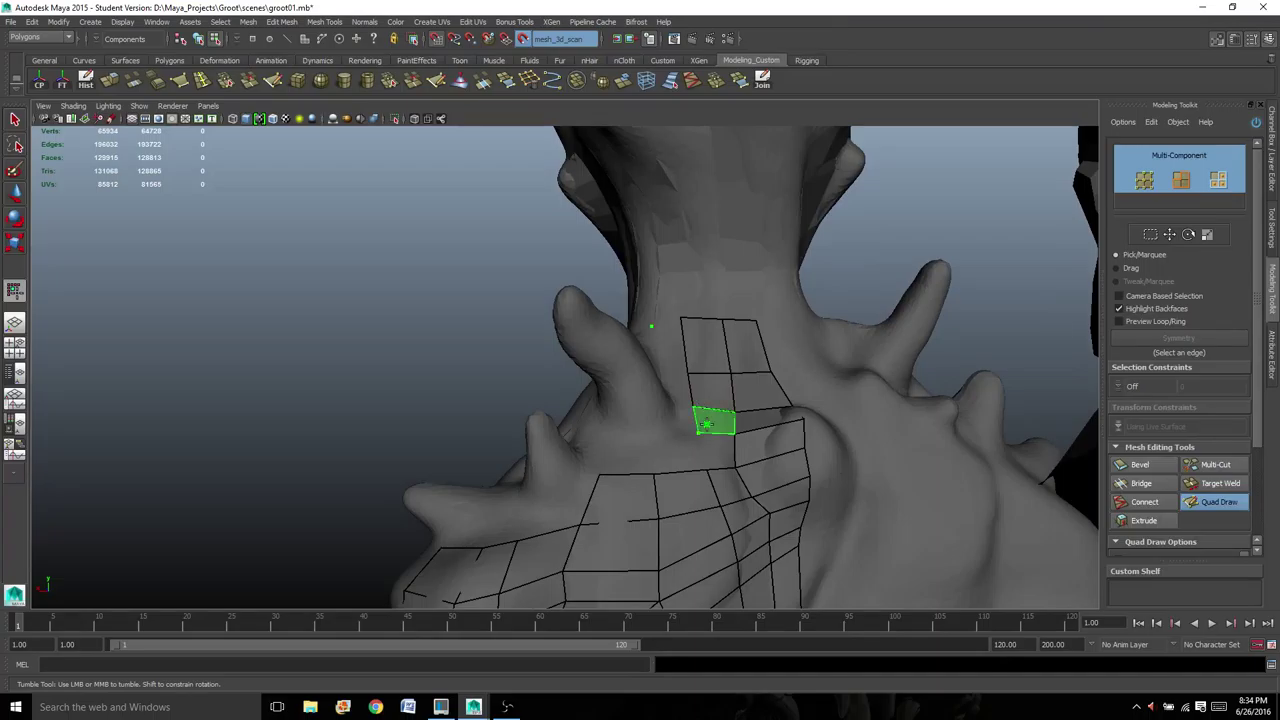
shift+click(700, 430)
shift+click(703, 452)
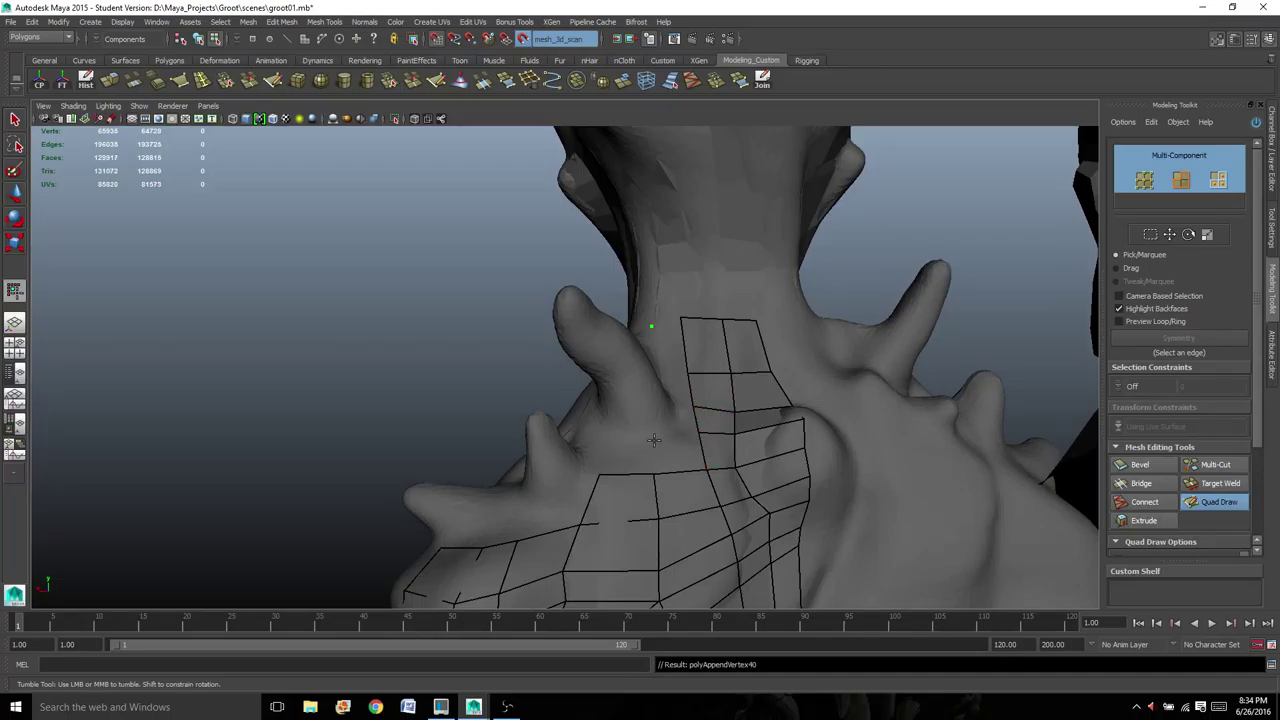
- Add quads along the top of the upper-back row toward the shoulder and around the base of the large shoulder spike
shift+click(668, 452)
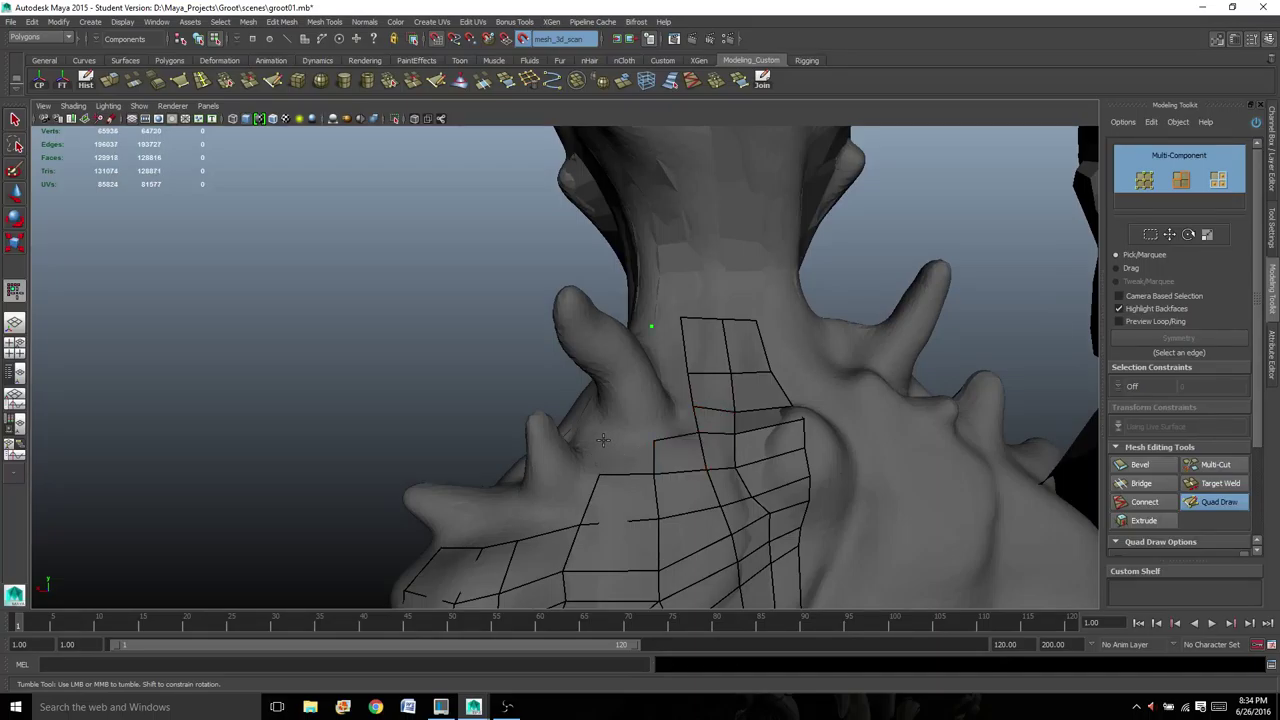
shift+click(606, 450)
alt+drag(606, 450, 644, 441)
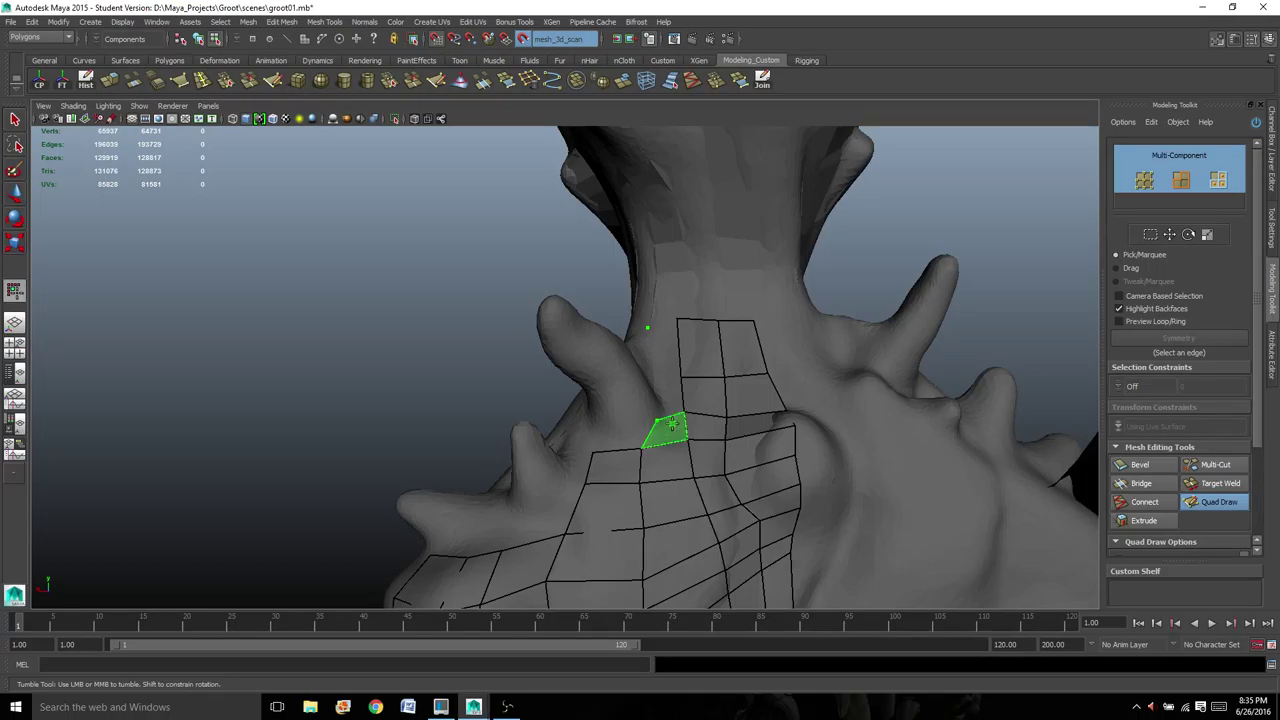
mouse_move(672, 422)
alt+mouse_down()
mouse_move(692, 432)
mouse_move(680, 440)
mouse_move(711, 435)
mouse_move(692, 421)
alt+mouse_up()
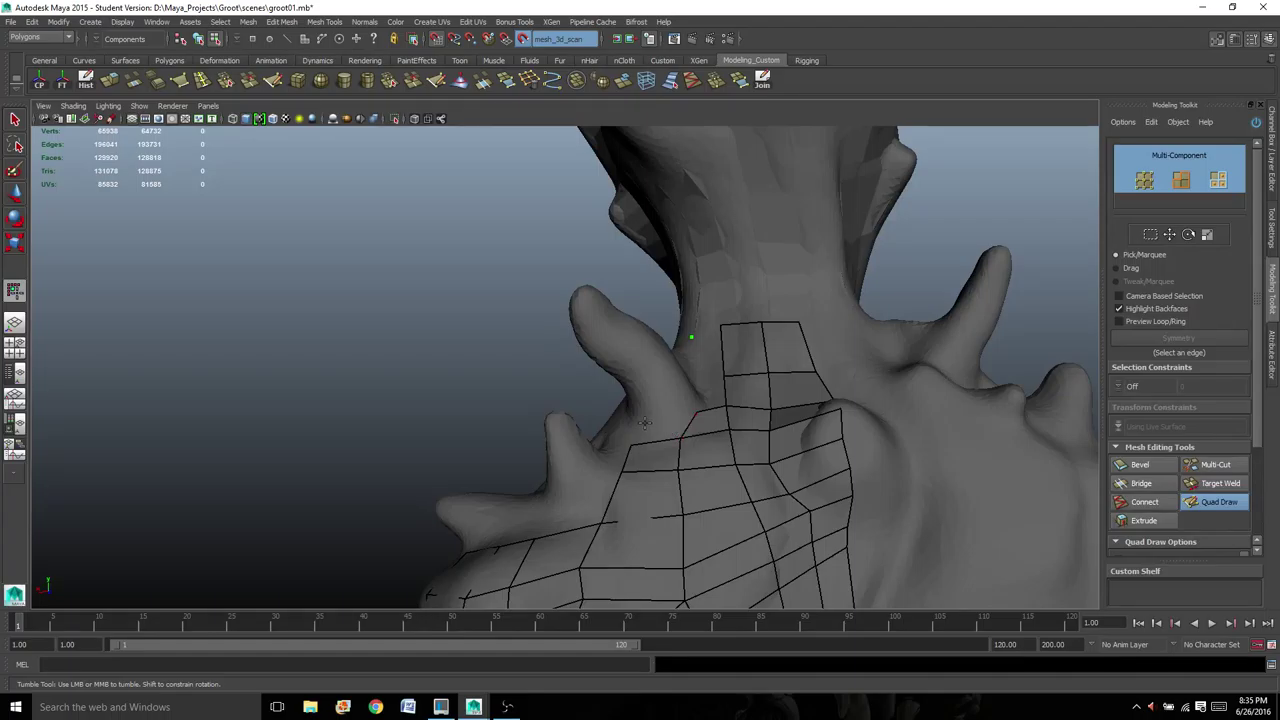
mouse_move(676, 424)
alt+mouse_down()
mouse_move(701, 431)
mouse_move(686, 426)
alt+mouse_up()
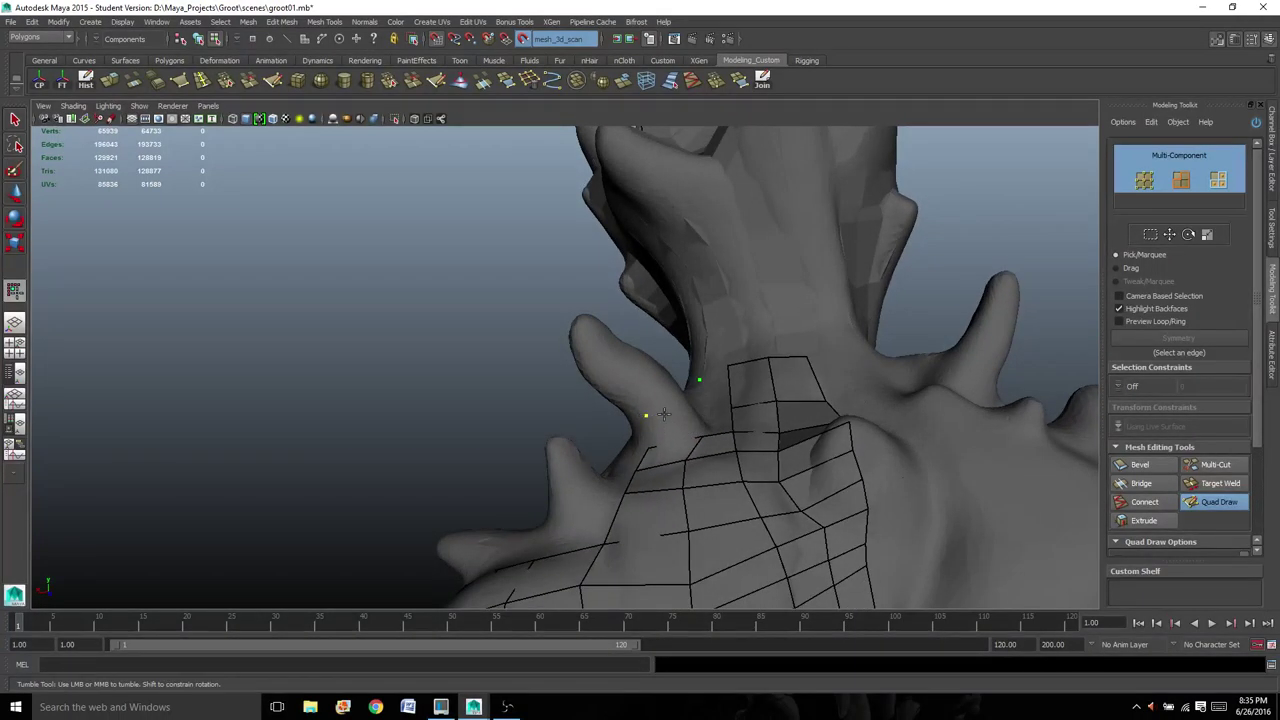
- Lay pairs of points along the back of the large shoulder spike and fill a strip of quads between them
alt+middle_drag(680, 403, 704, 444)
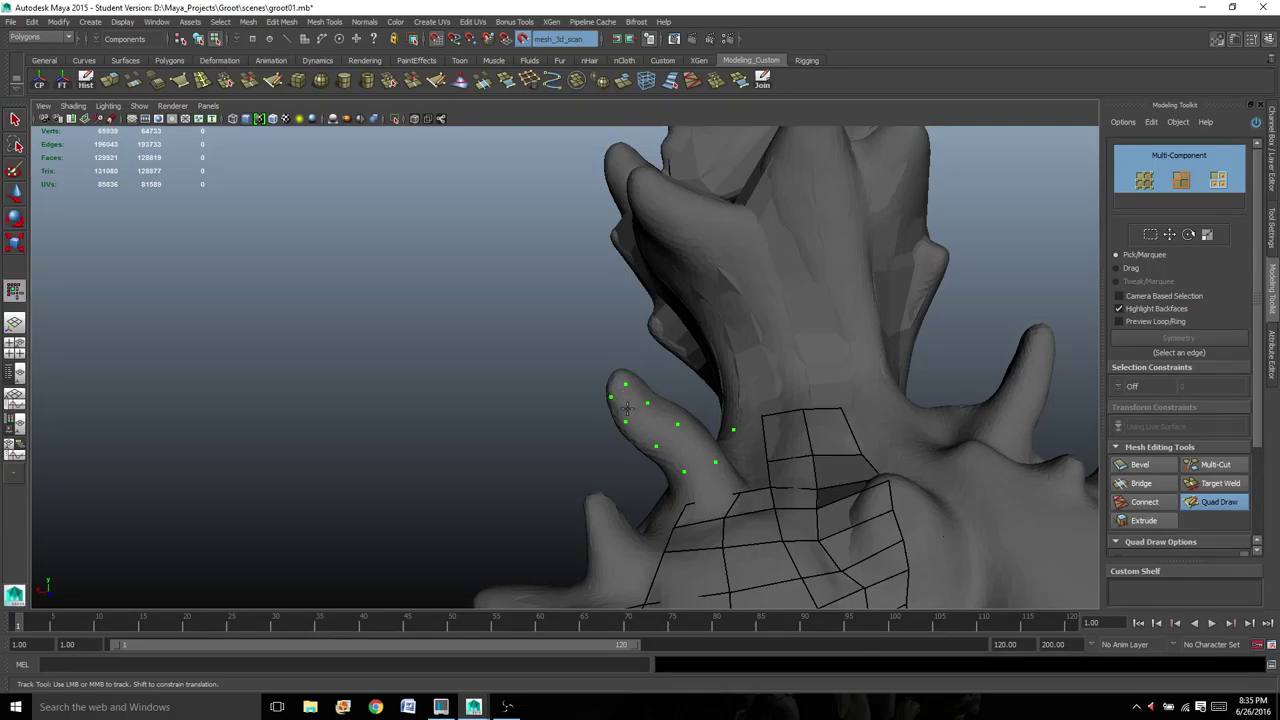
shift+click(628, 404)
shift+click(652, 424)
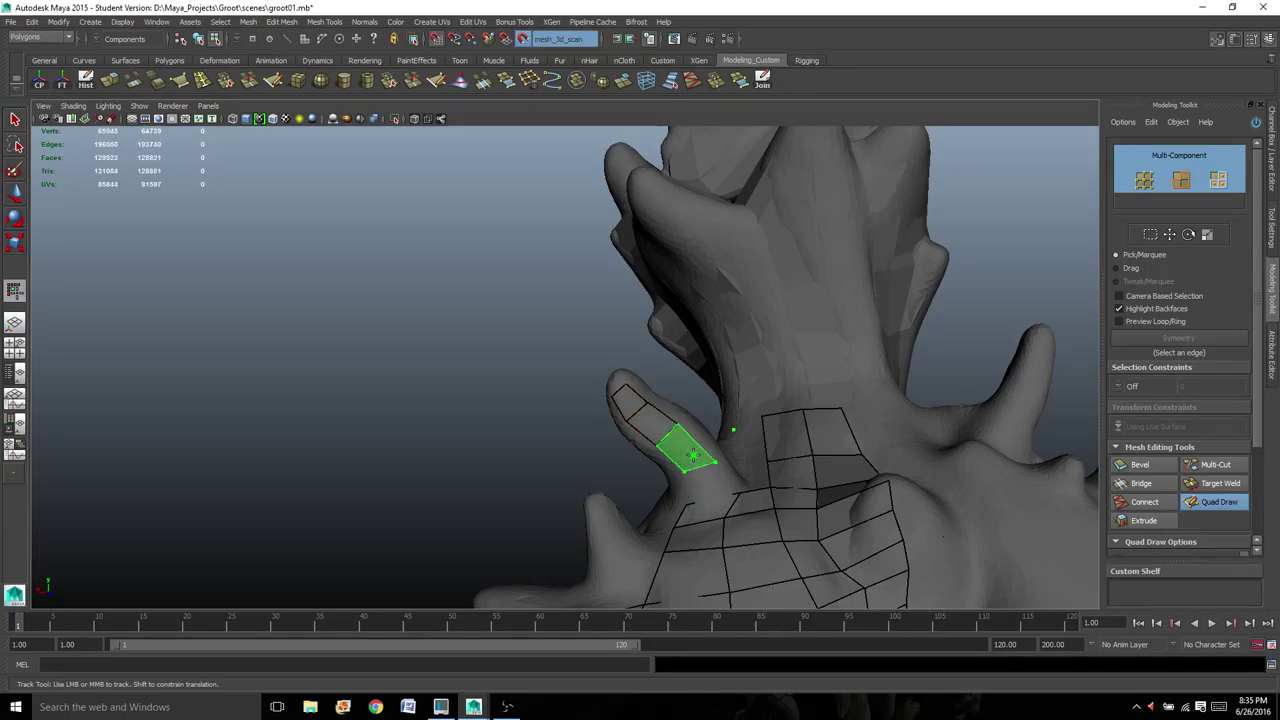
shift+click(692, 455)
- Place a point between the large shoulder spike and the neck column and fill the quad at the spike's base
alt+drag(691, 477, 655, 541)
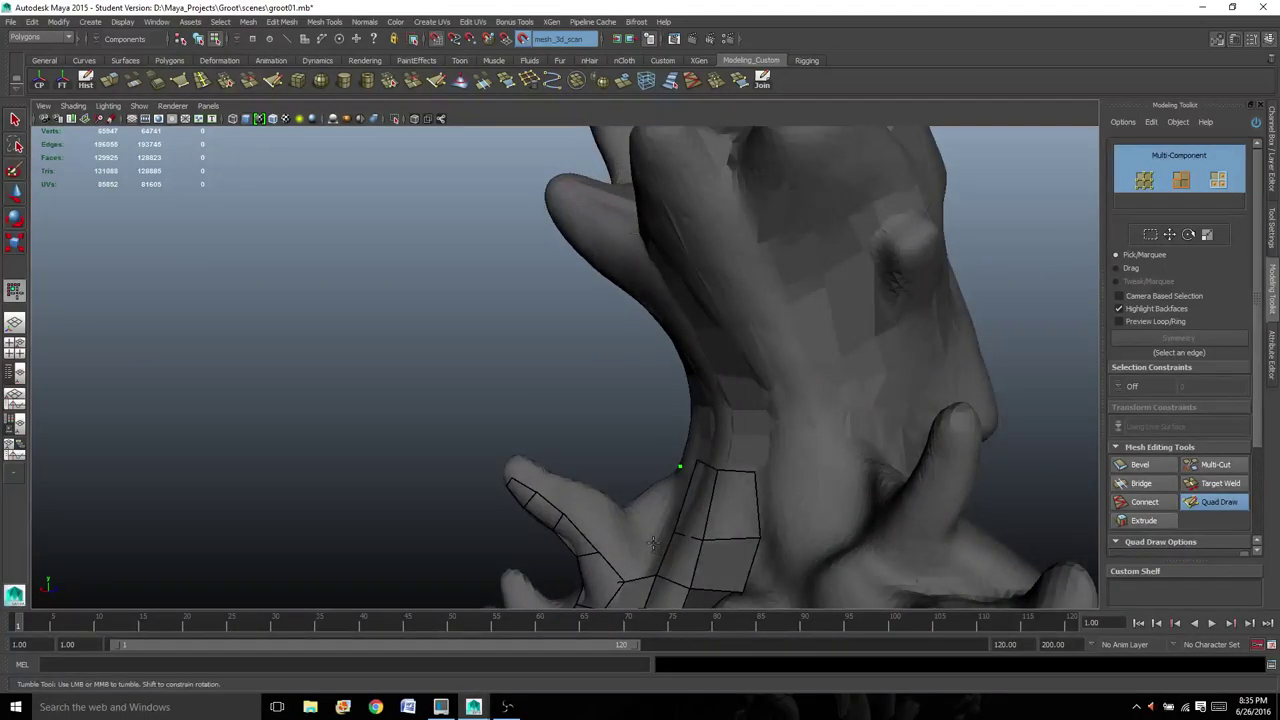
click(649, 543)
shift+click(654, 559)
alt+drag(647, 548, 623, 549)
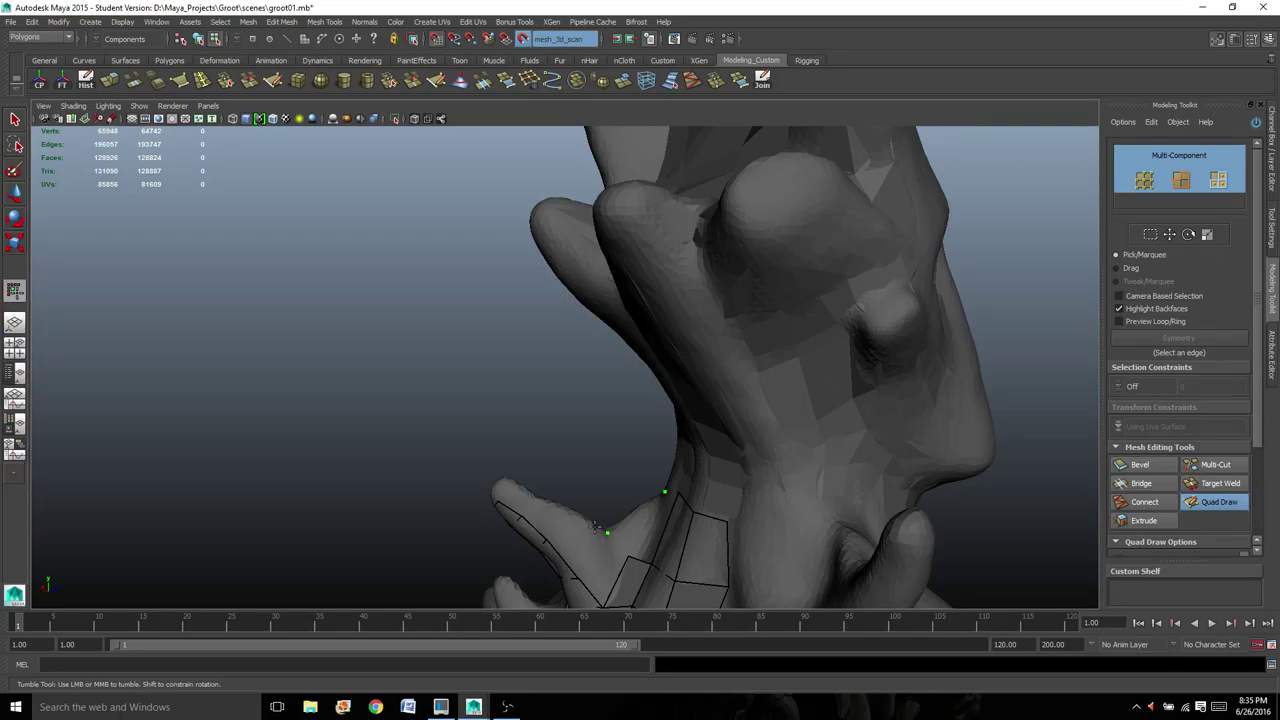
- Build a second strip of quads along the upper side of the large shoulder spike, from its base to its tip
alt+drag(589, 530, 619, 530)
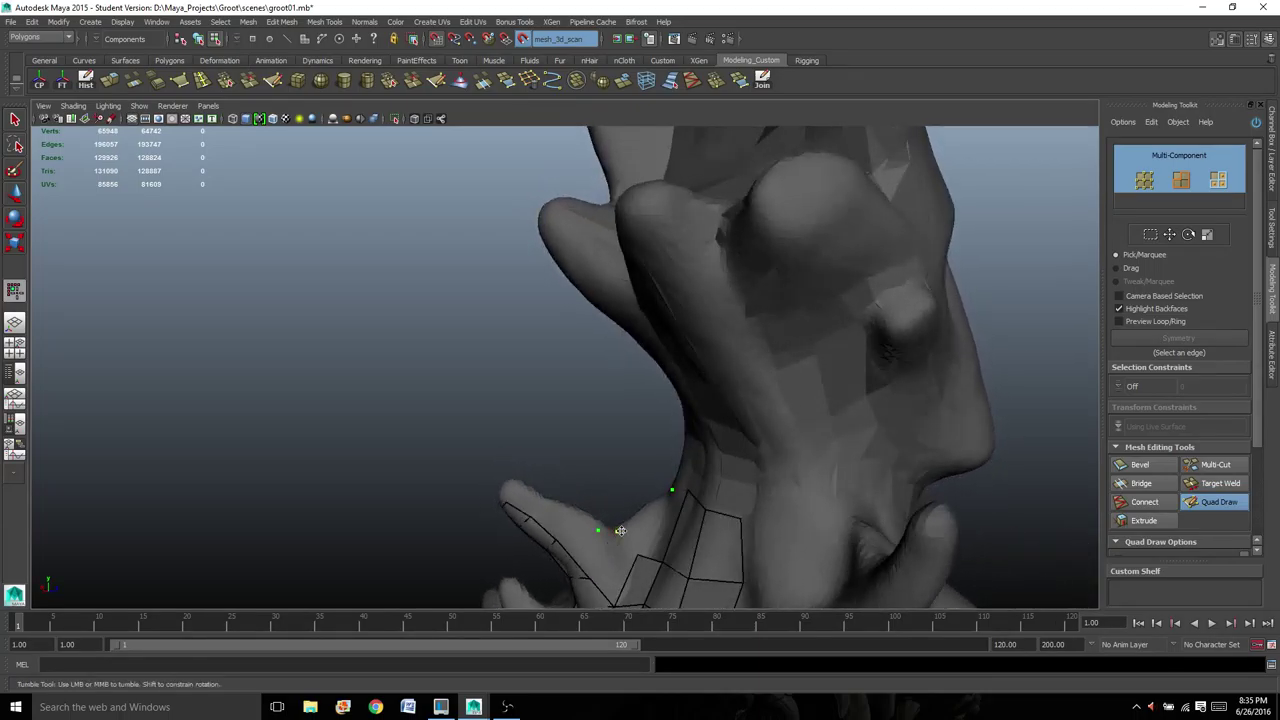
shift+click(612, 578)
shift+click(590, 541)
alt+drag(573, 546, 601, 499)
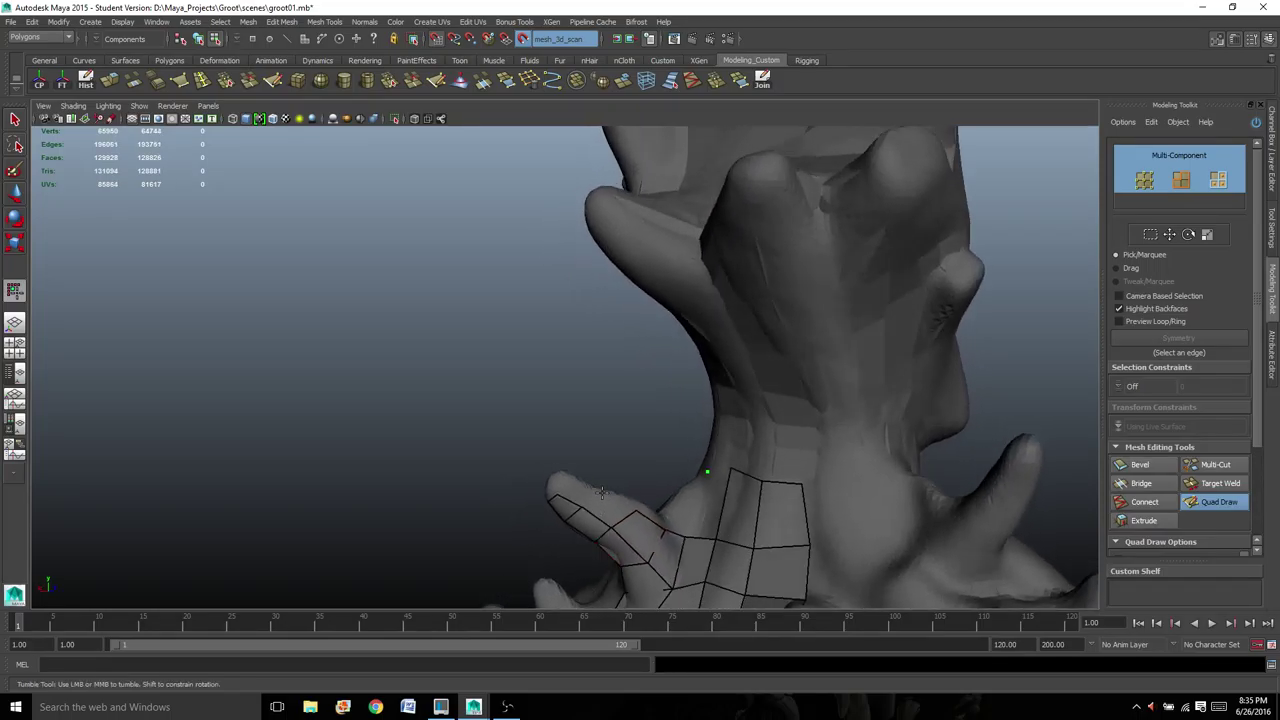
shift+click(600, 496)
shift+click(575, 497)
- Place points around the side of the neck beyond the large shoulder spike and fill a quad linking them to the mesh
mouse_move(575, 497)
alt+mouse_down()
mouse_move(659, 541)
mouse_move(797, 537)
alt+mouse_up()
scroll(609, 463, up, 5)
alt+middle_drag(565, 432, 502, 515)
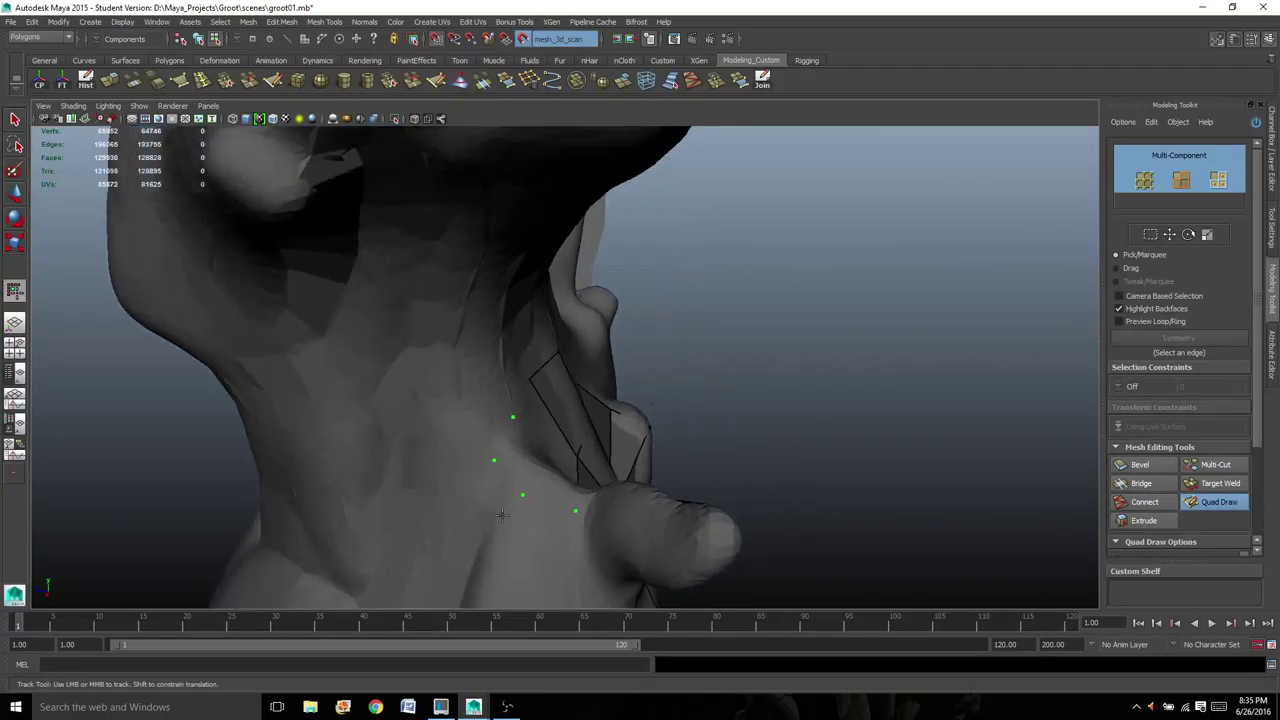
alt+drag(502, 515, 838, 543)
alt+middle_drag(838, 543, 768, 474)
shift+click(769, 474)
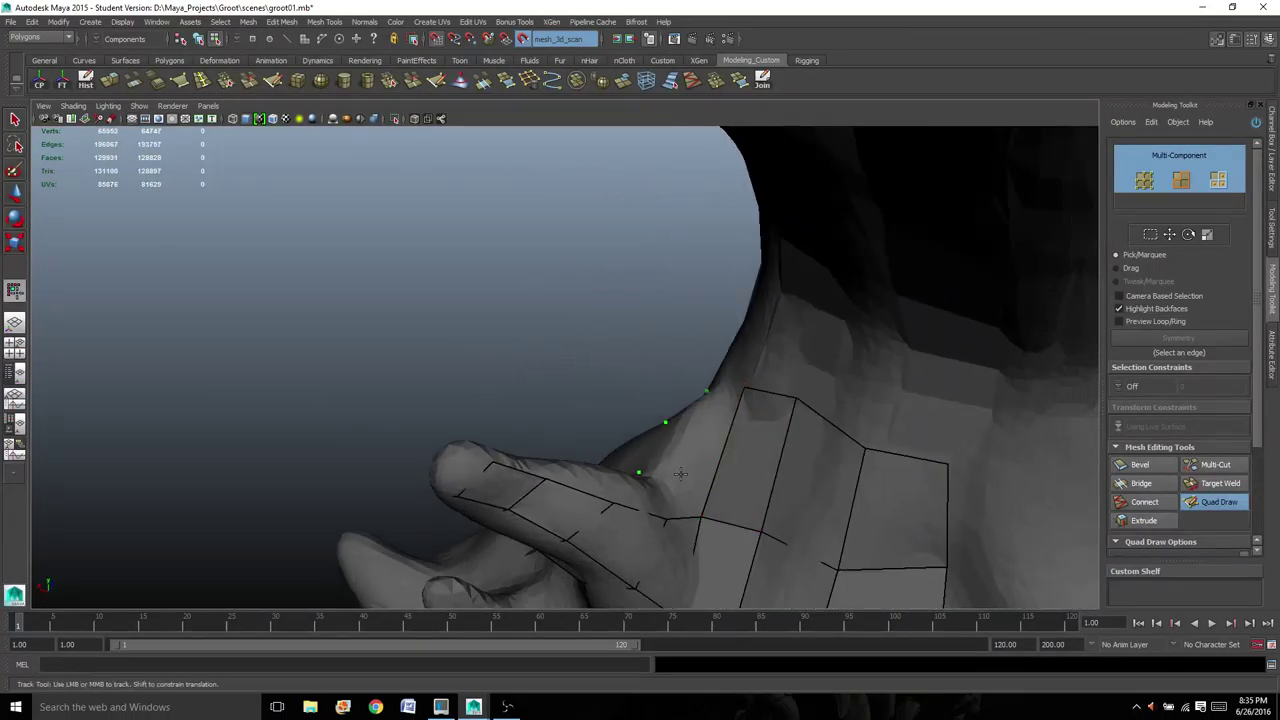
- Place a point between the large shoulder spike and the neck, and fill two quads linking the neck side to the mesh
click(694, 419)
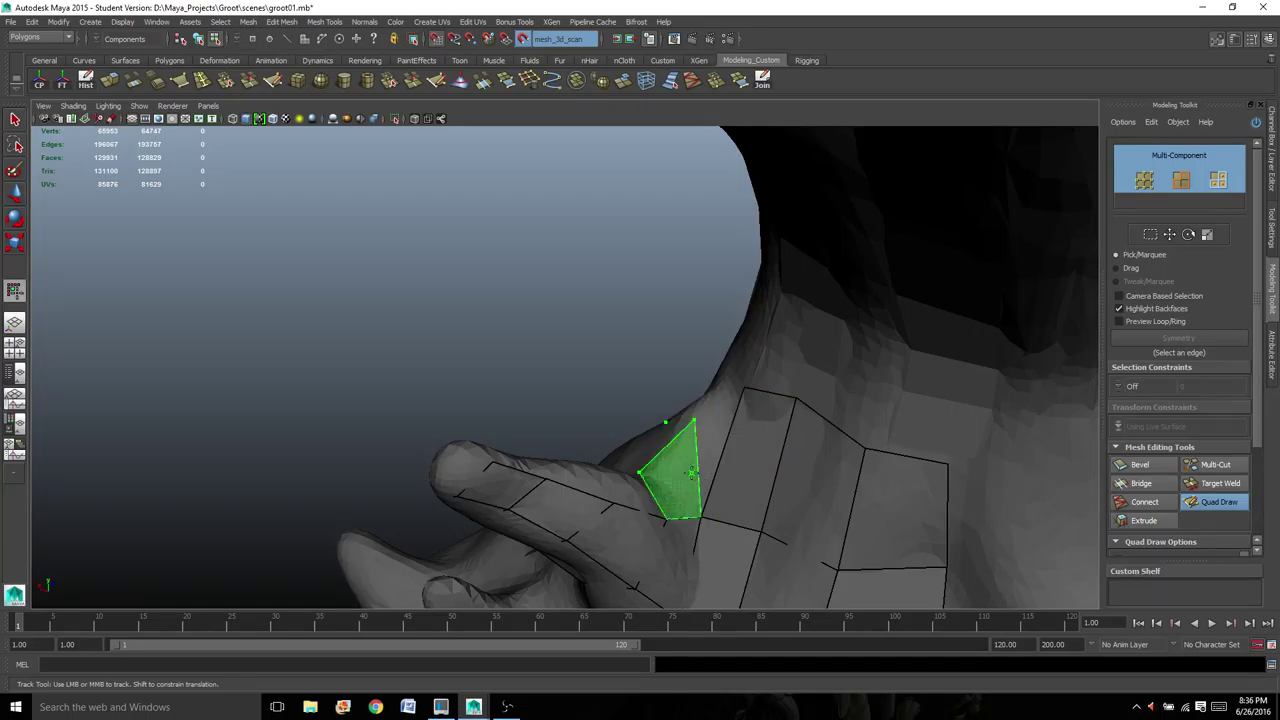
alt+drag(697, 474, 840, 490)
scroll(514, 416, up, 2)
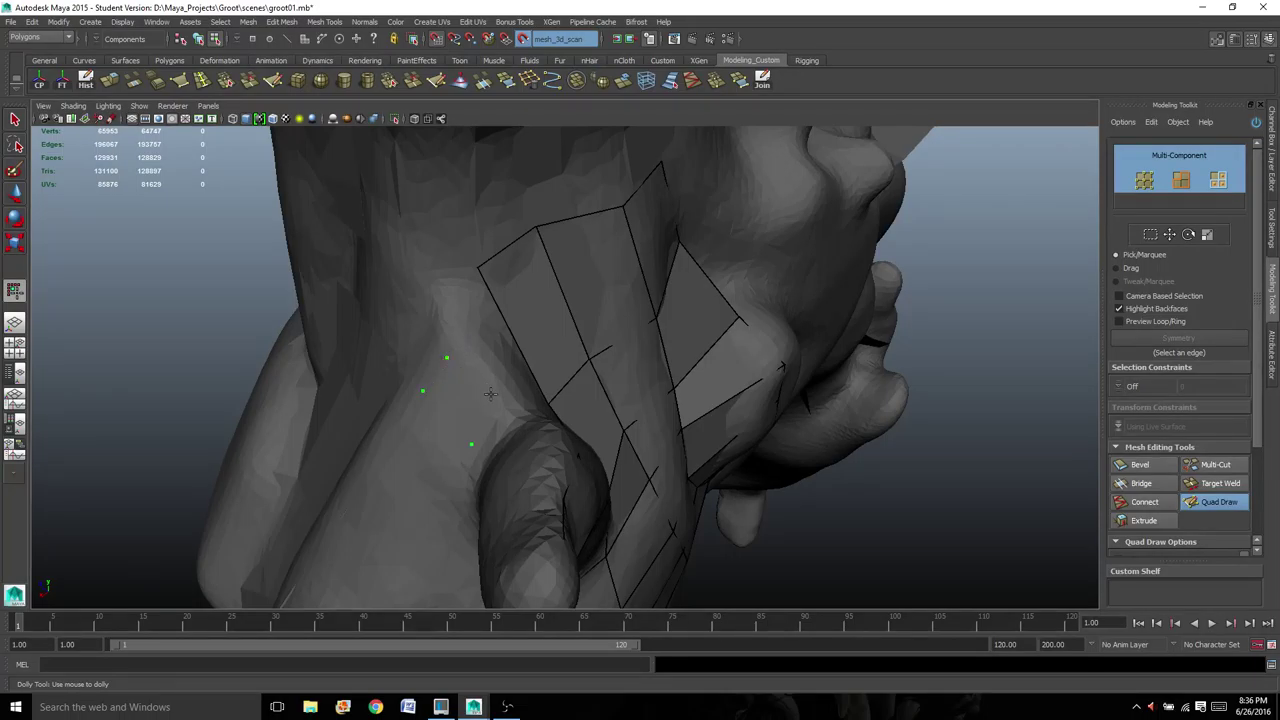
shift+click(461, 400)
alt+drag(576, 405, 471, 389)
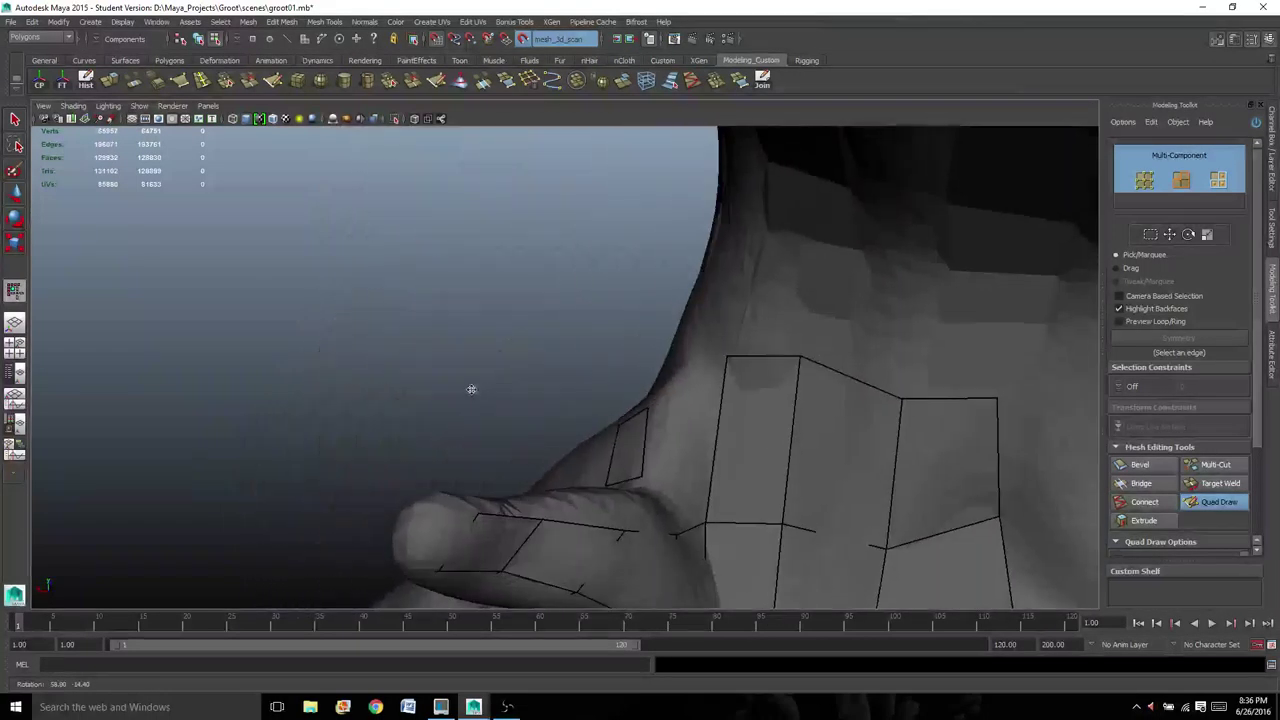
shift+click(680, 443)
mouse_move(863, 443)
alt+mouse_down()
mouse_move(871, 491)
mouse_move(791, 502)
mouse_move(843, 340)
mouse_move(854, 443)
mouse_move(806, 414)
alt+mouse_up()
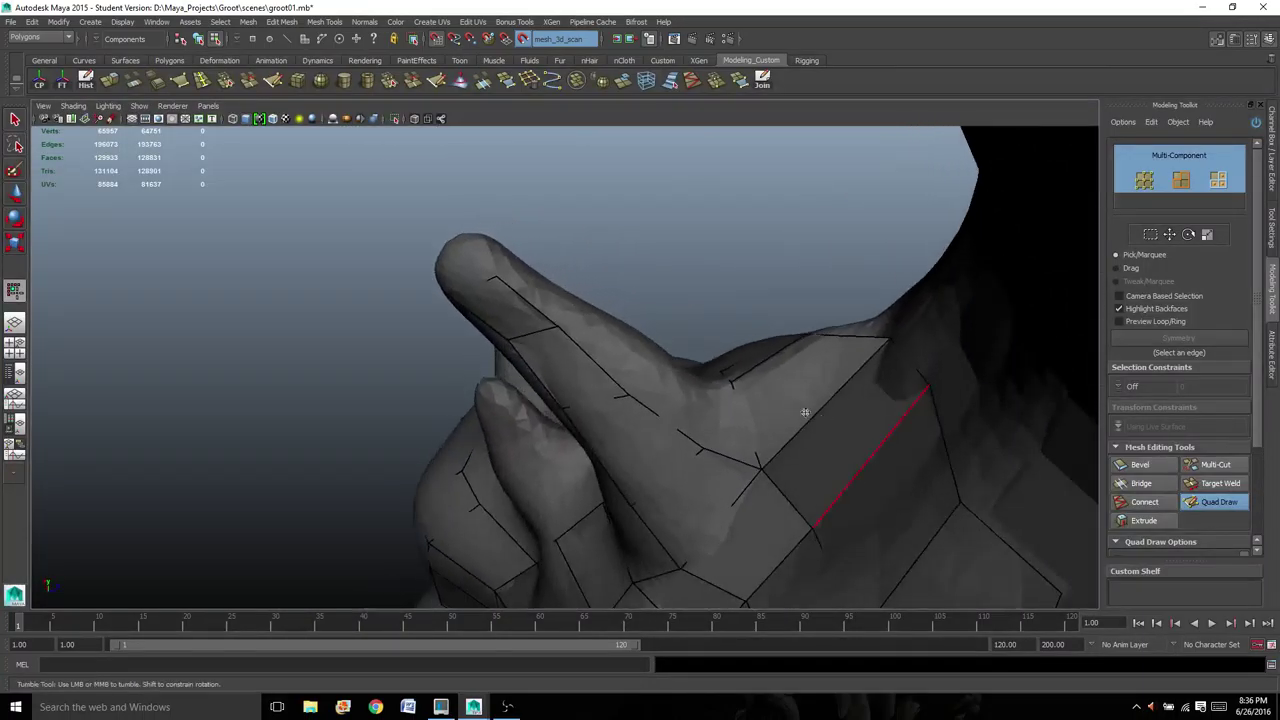
- Fill another strip of quads along the top of the large shoulder spike, from its base toward the tip
mouse_move(714, 443)
alt+mouse_down()
mouse_move(730, 475)
mouse_move(684, 400)
mouse_move(679, 343)
alt+mouse_up()
shift+click(704, 456)
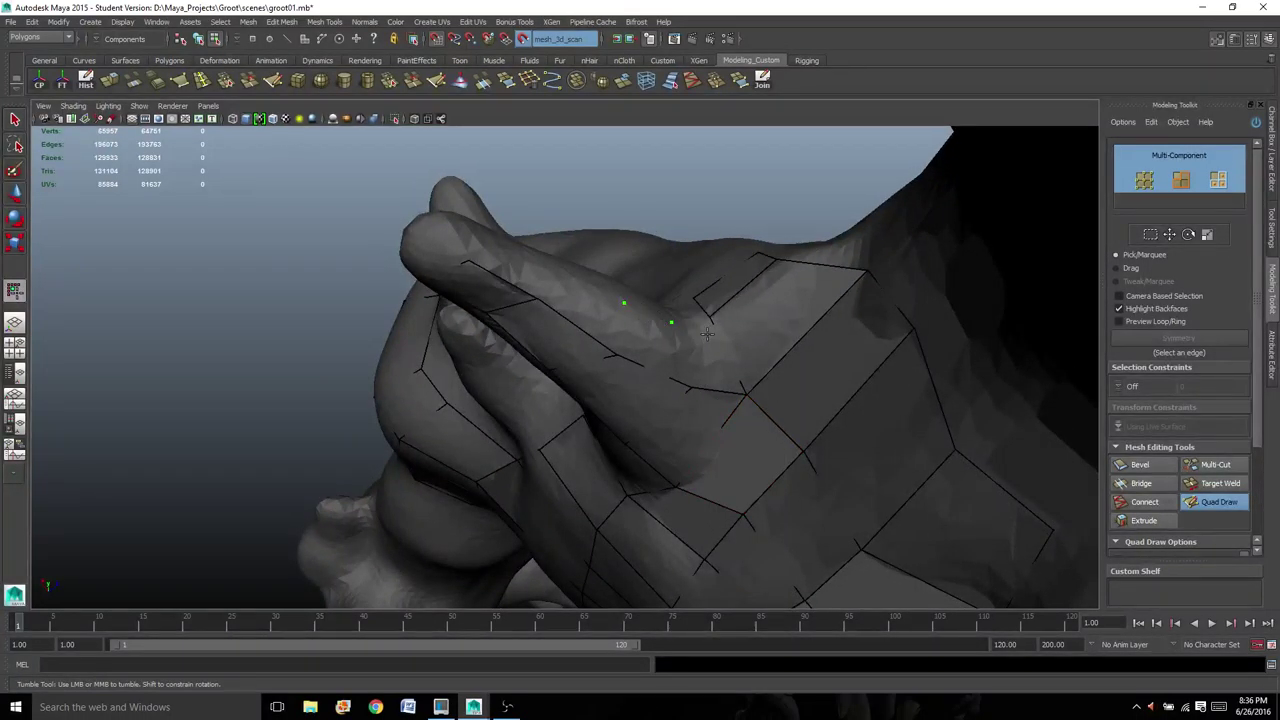
shift+click(660, 348)
shift+click(568, 285)
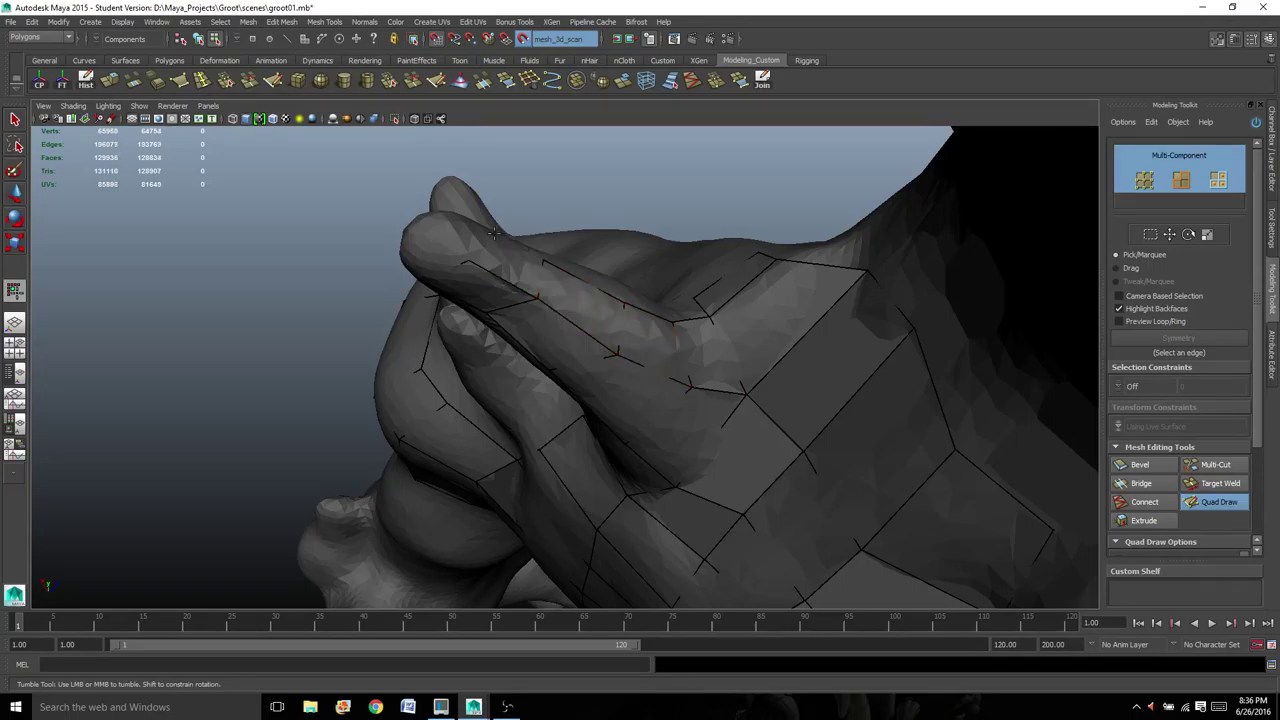
shift+click(528, 265)
alt+drag(483, 262, 671, 414)
- Build a strip of quads along the far side of the large shoulder spike and reposition its points for even spacing
alt+middle_drag(671, 414, 803, 290)
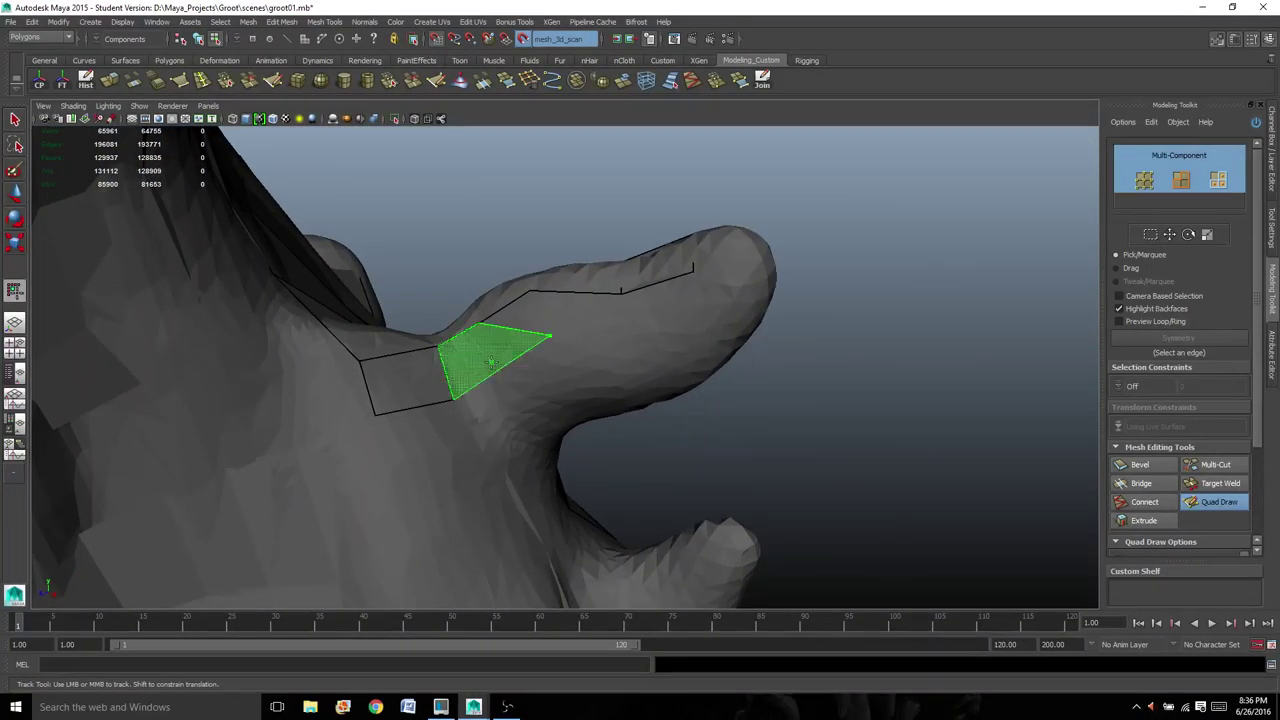
alt+drag(459, 412, 425, 504)
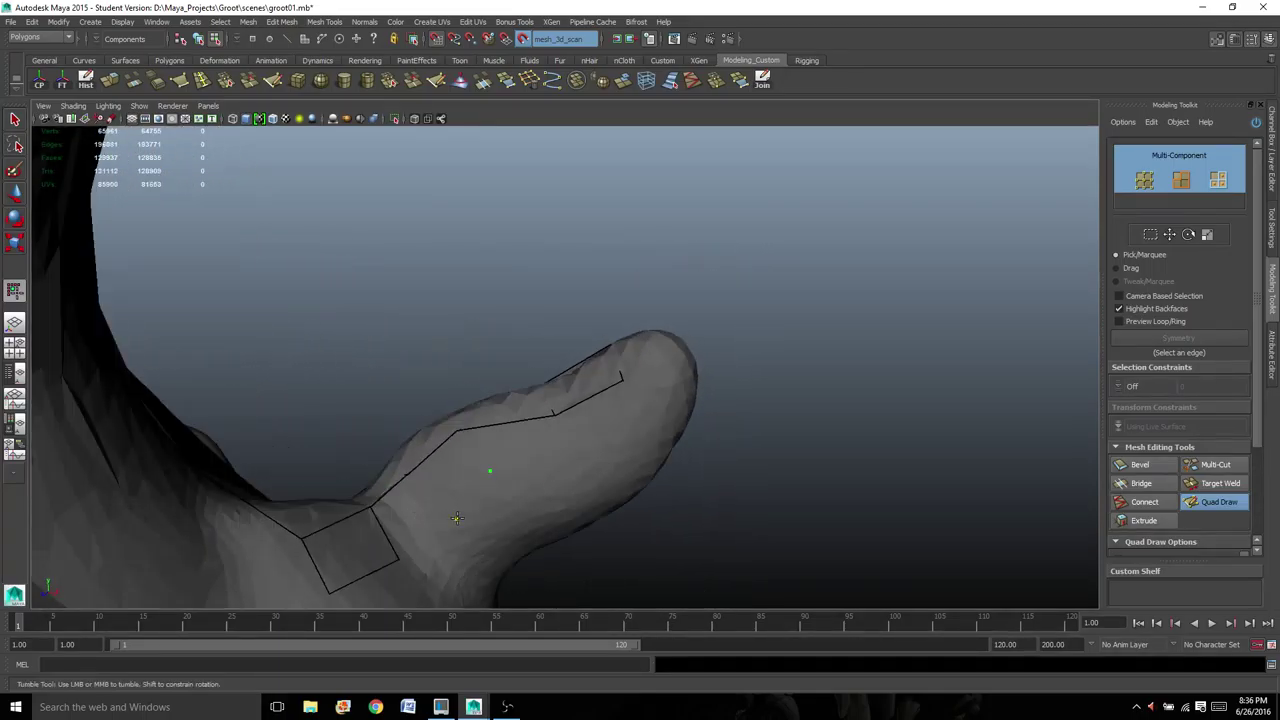
shift+click(418, 522)
shift+click(460, 482)
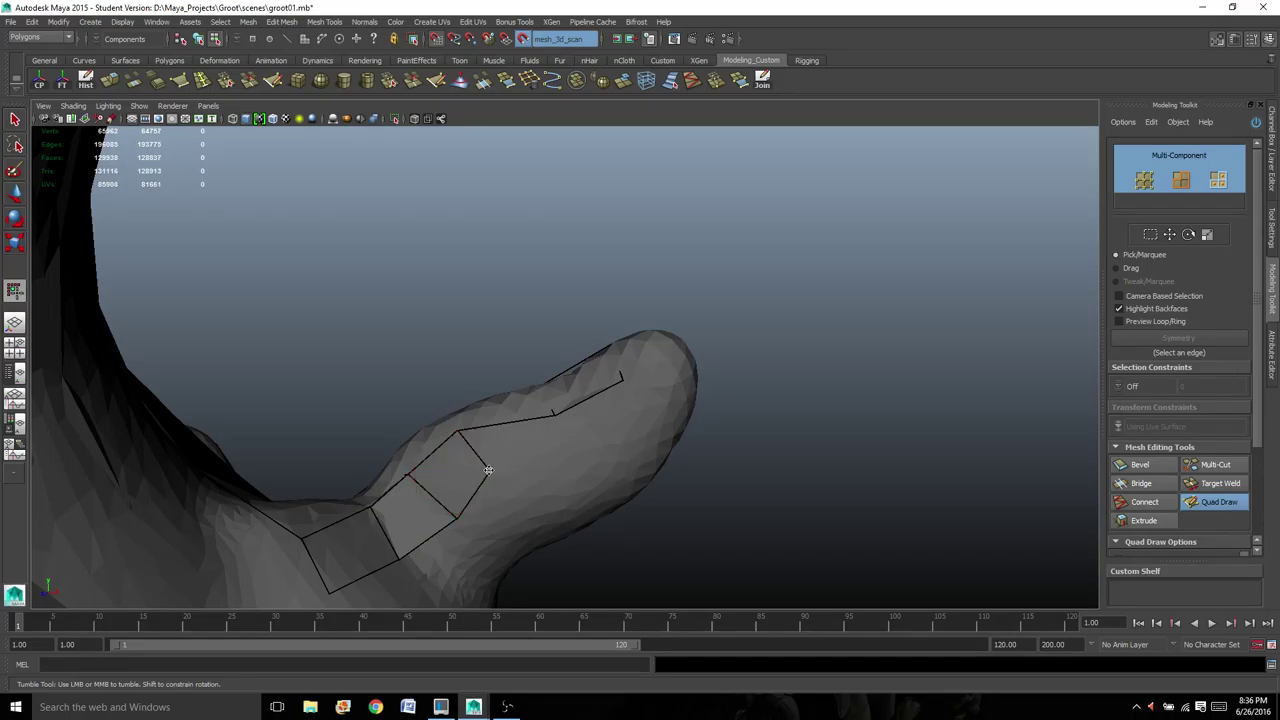
drag(488, 470, 517, 490)
alt+middle_drag(445, 521, 446, 452)
drag(455, 451, 464, 460)
shift+click(545, 392)
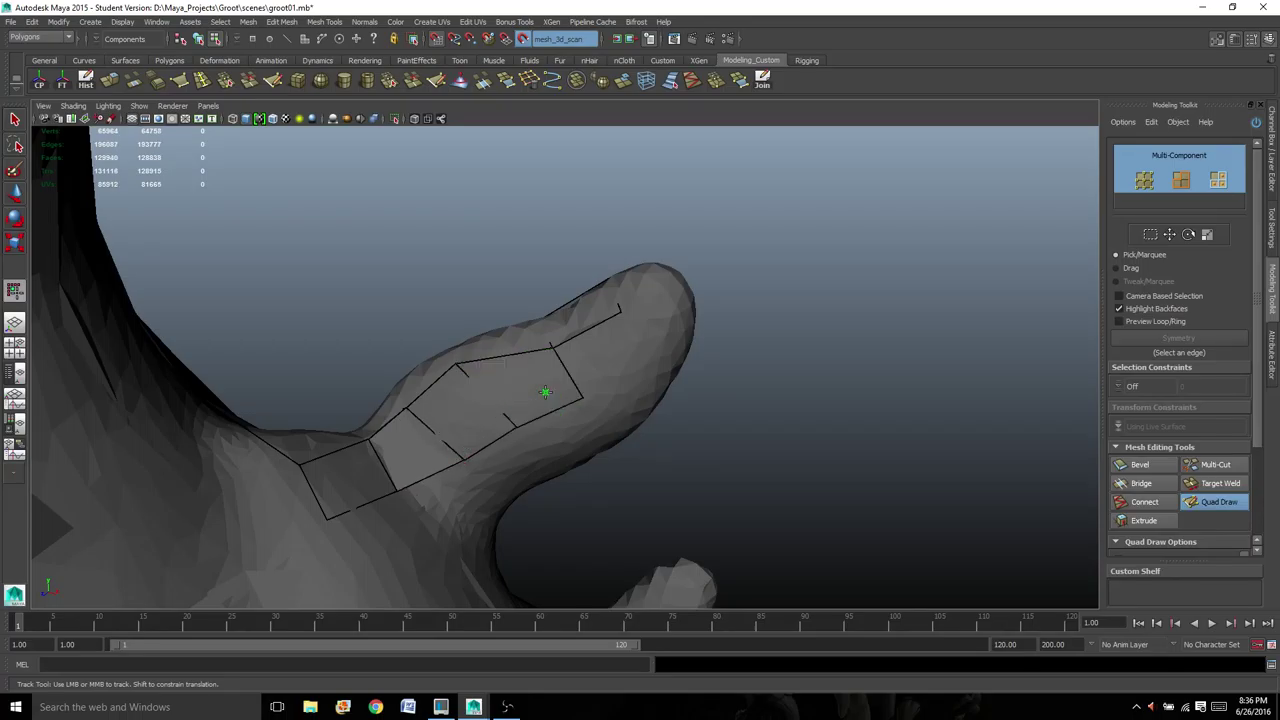
shift+click(648, 354)
- Add a further strip of quads lower on the far side of the large shoulder spike, up to its tip
alt+drag(478, 492, 429, 527)
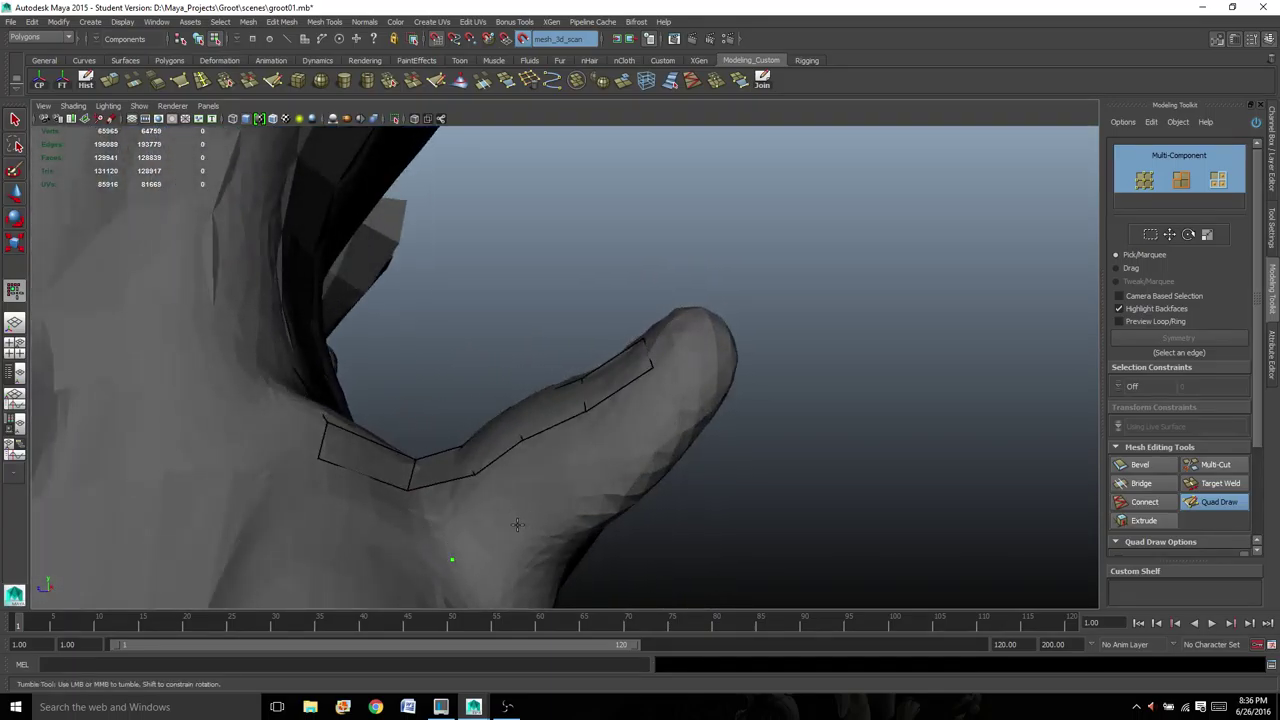
shift+click(488, 514)
click(577, 483)
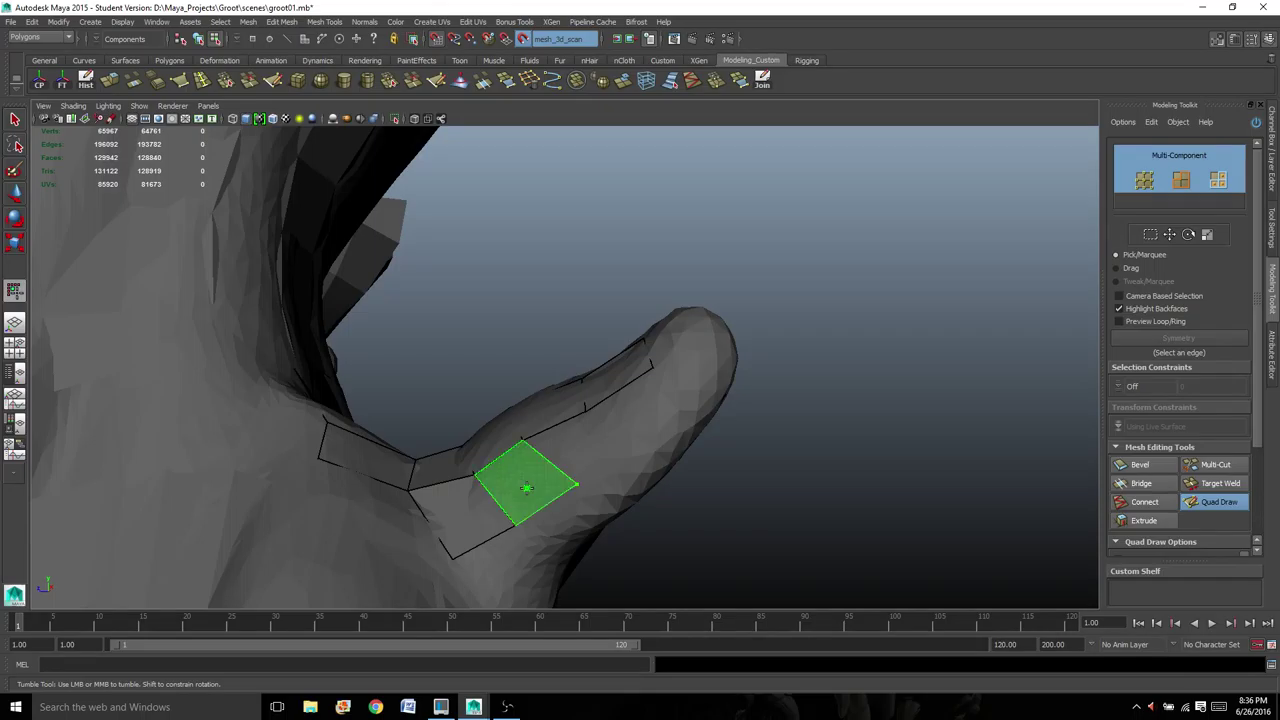
shift+click(527, 487)
shift+click(625, 447)
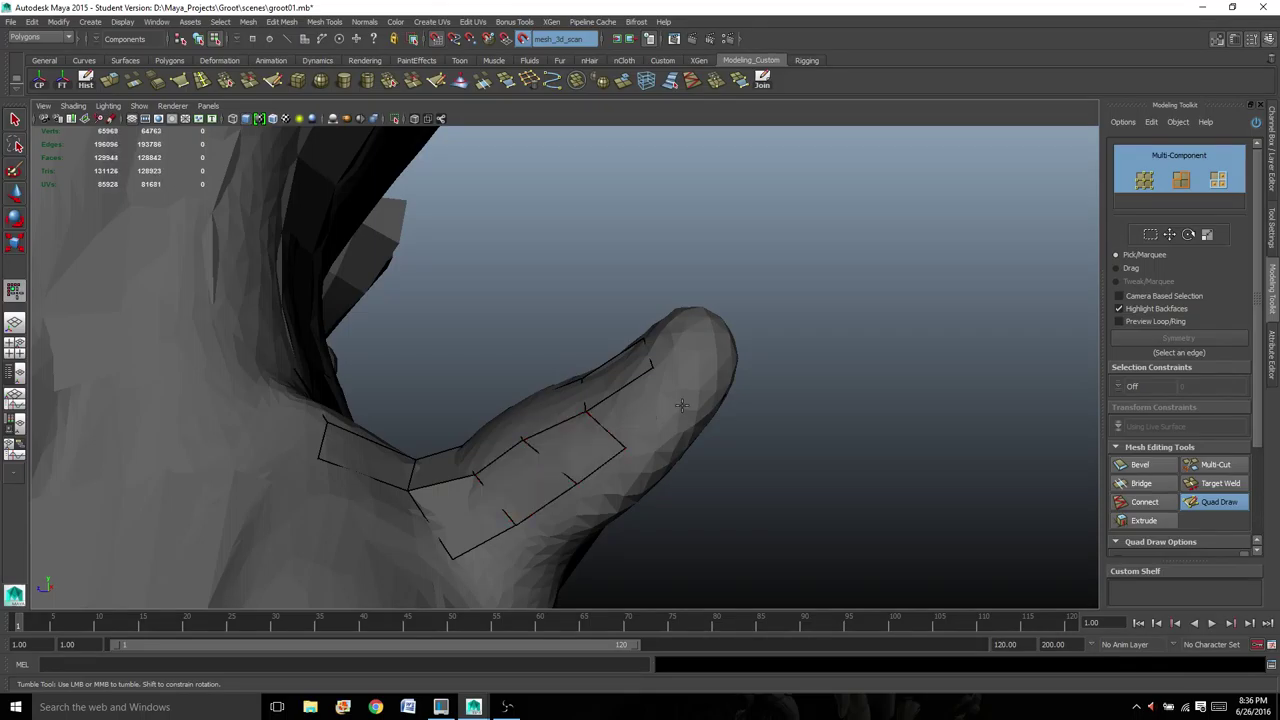
shift+click(690, 395)
alt+drag(690, 395, 718, 401)
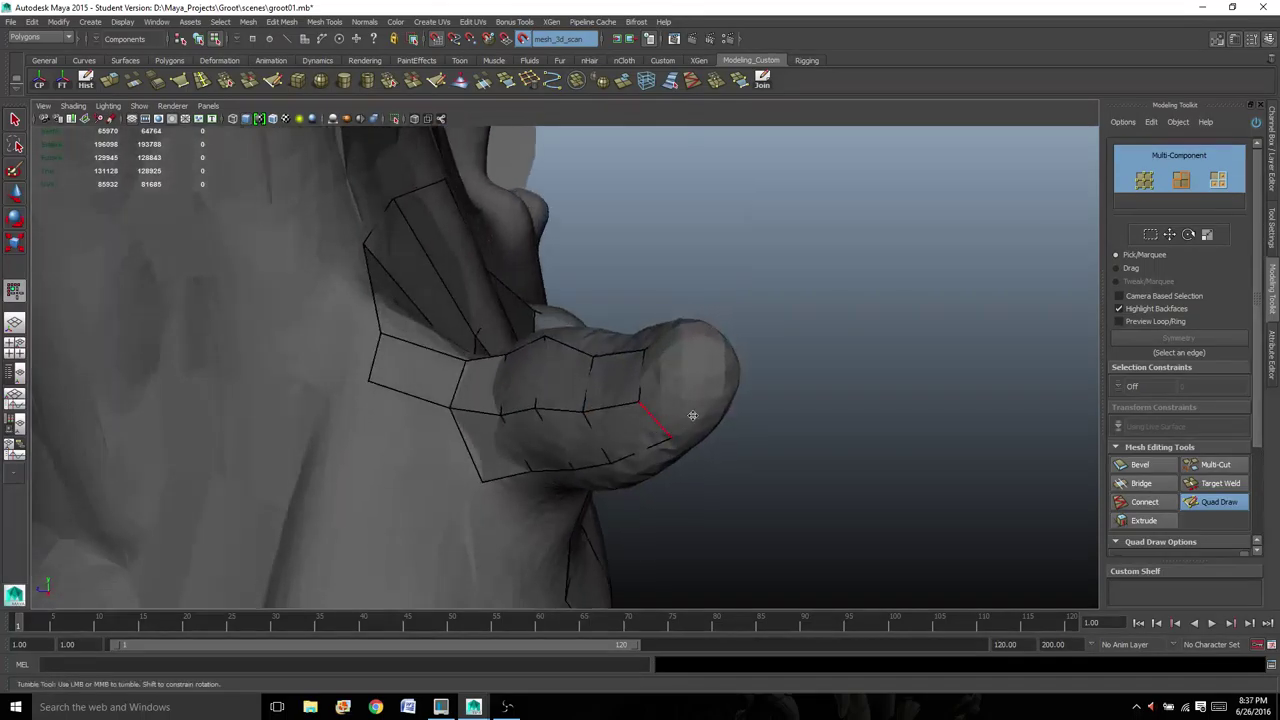
shift+click(686, 400)
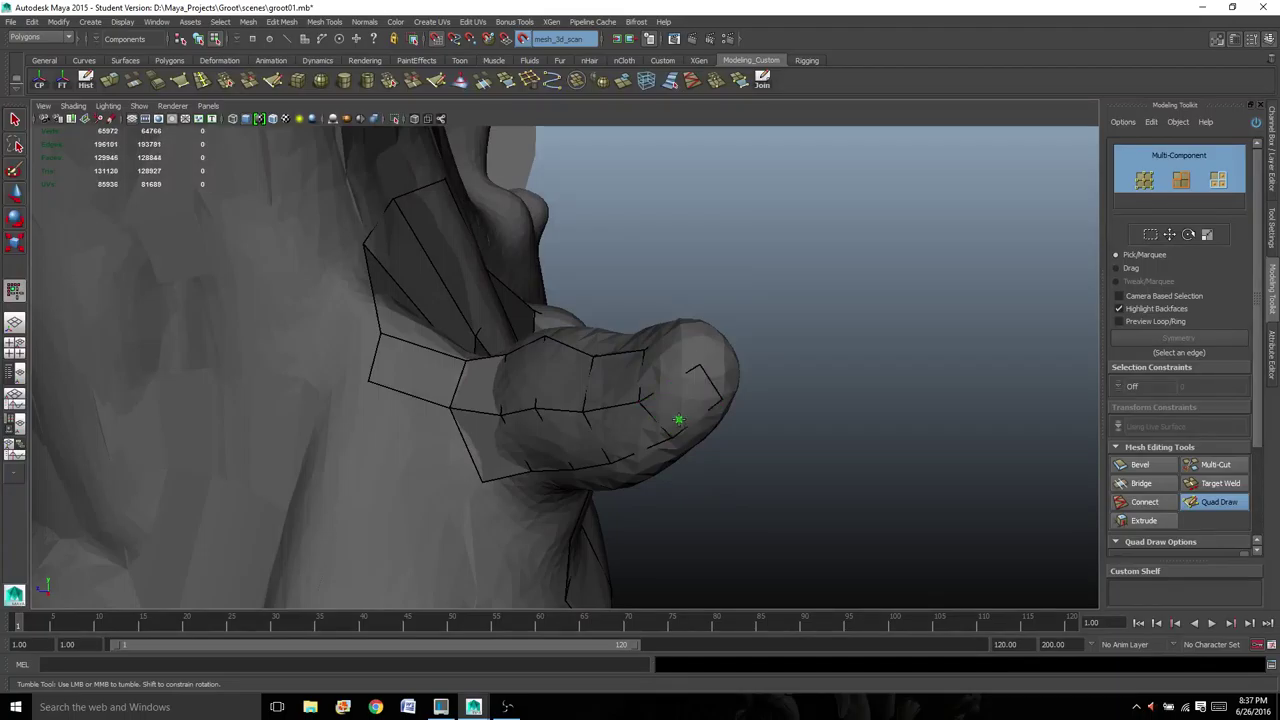
- Fill the remaining quads around the large shoulder spike's tip and at its base on the far side
alt+drag(686, 400, 598, 346)
shift+click(555, 400)
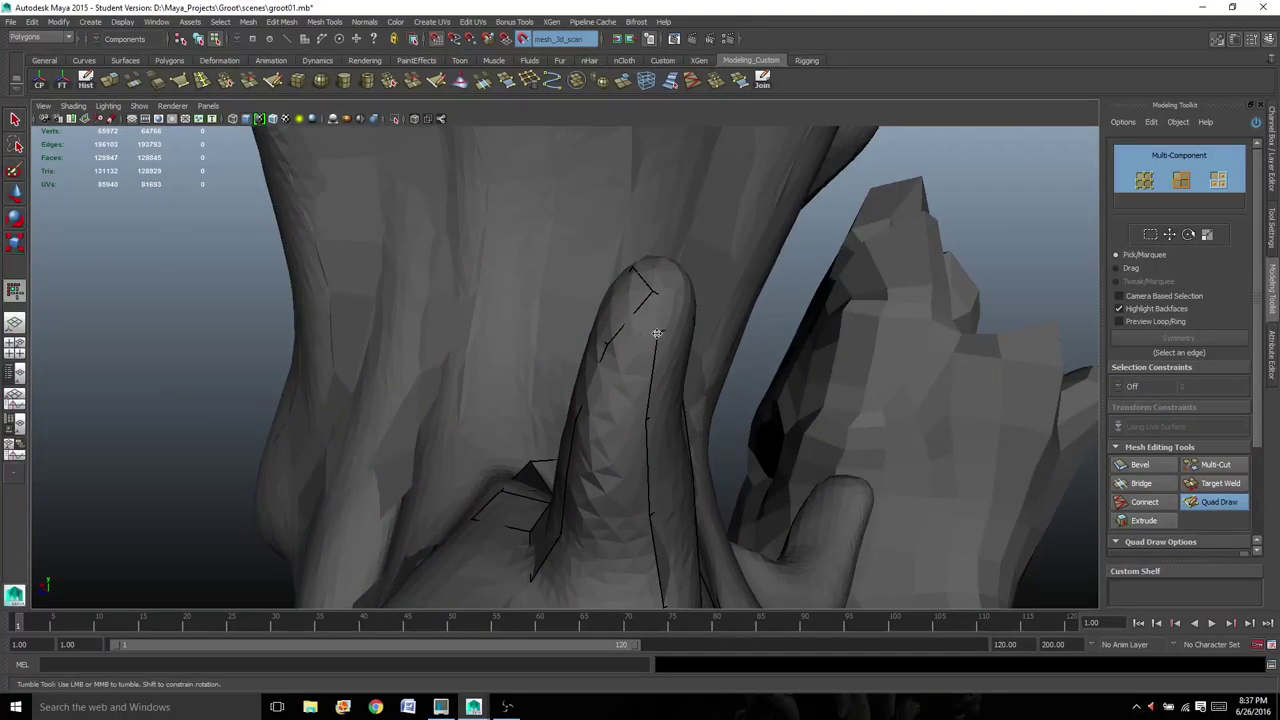
shift+click(645, 355)
mouse_move(645, 355)
alt+mouse_down()
mouse_move(541, 464)
mouse_move(717, 374)
mouse_move(625, 336)
mouse_move(655, 308)
mouse_move(620, 380)
mouse_move(585, 406)
mouse_move(528, 394)
mouse_move(554, 478)
mouse_move(561, 456)
mouse_move(437, 487)
alt+mouse_up()
shift+click(666, 407)
shift+click(580, 382)
shift+click(561, 456)
- Examine the shoulder below the large spike and around the two small spikes for areas still lacking quads
alt+drag(504, 481, 499, 434)
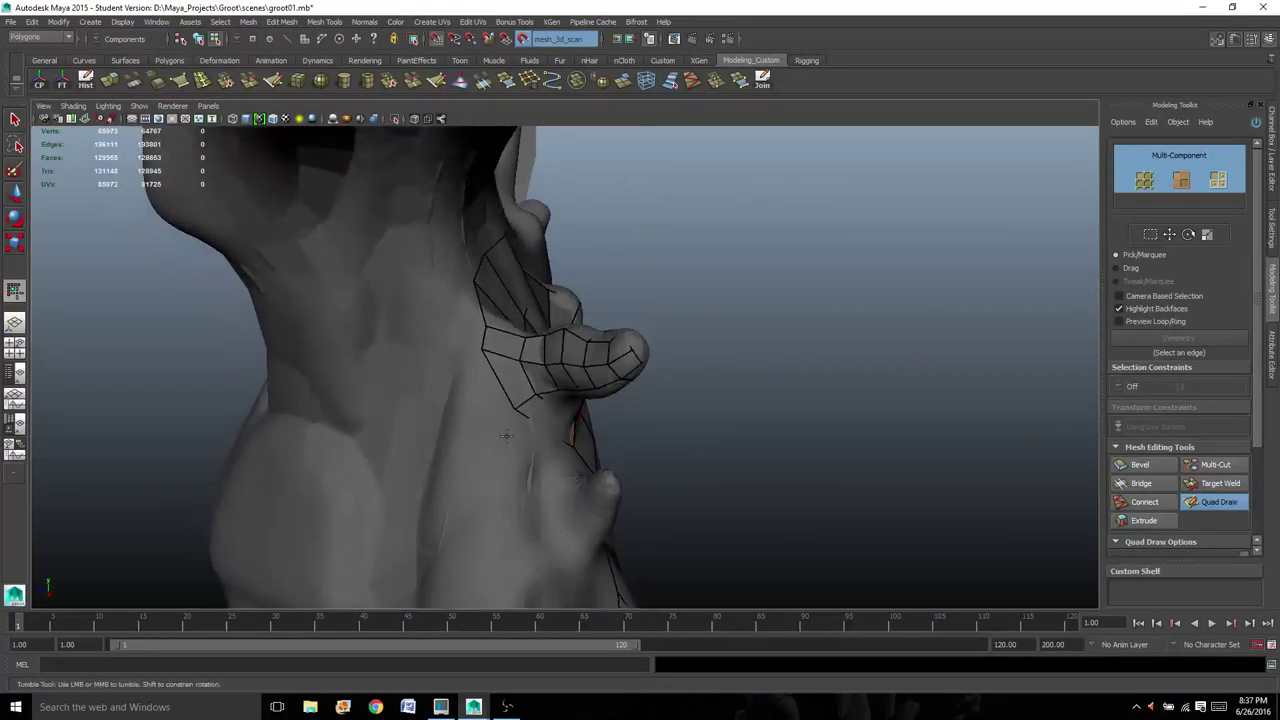
alt+middle_drag(499, 434, 369, 274)
alt+right_drag(369, 274, 430, 280)
alt+middle_drag(350, 298, 345, 366)
alt+drag(344, 366, 367, 291)
alt+right_drag(367, 291, 228, 238)
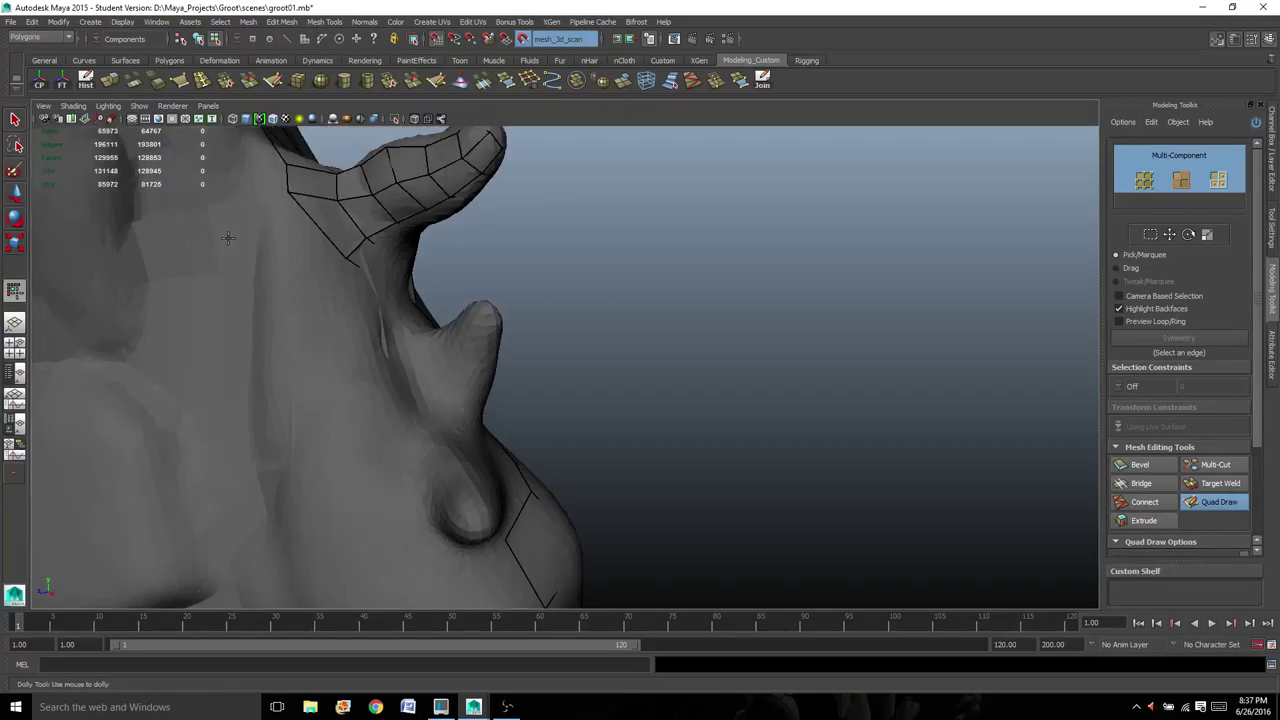
alt+drag(347, 342, 335, 298)
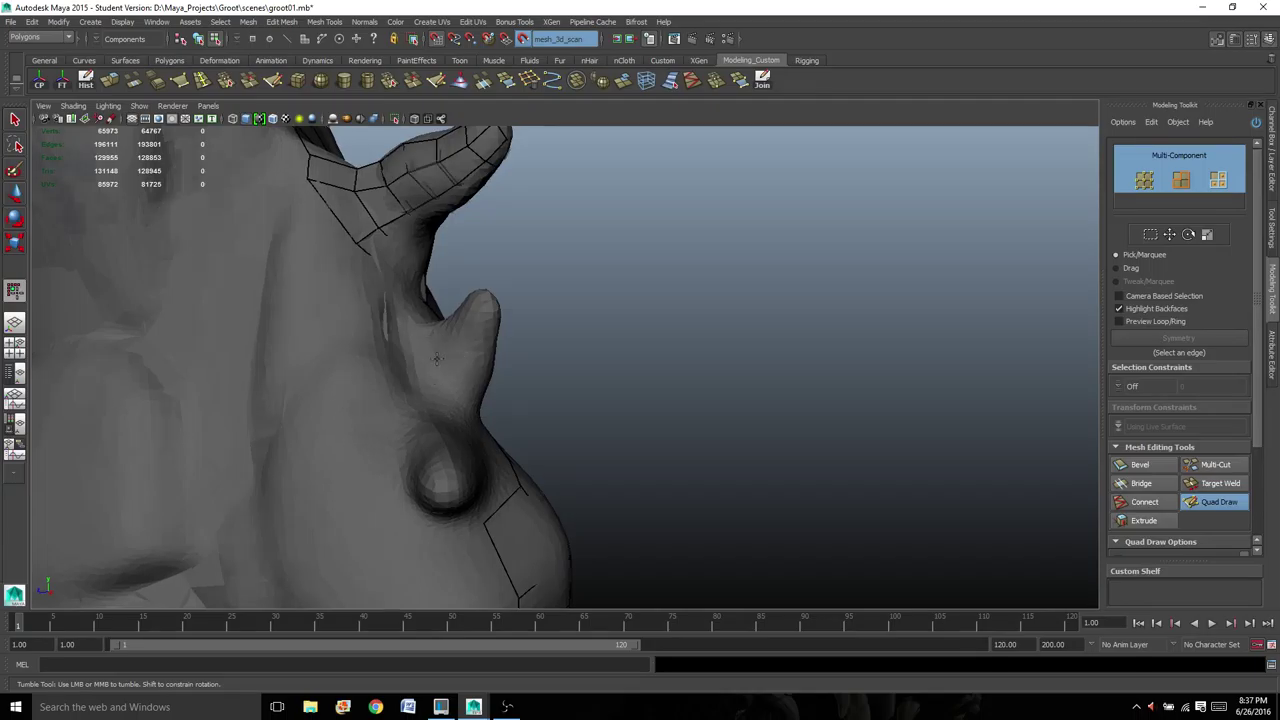
alt+drag(437, 354, 331, 331)
alt+middle_drag(331, 331, 420, 370)
alt+right_drag(420, 370, 350, 305)
- Place points along the armpit edge of the back mesh and fill a row of quads between the arm and torso
alt+drag(592, 415, 508, 422)
alt+right_drag(508, 422, 554, 420)
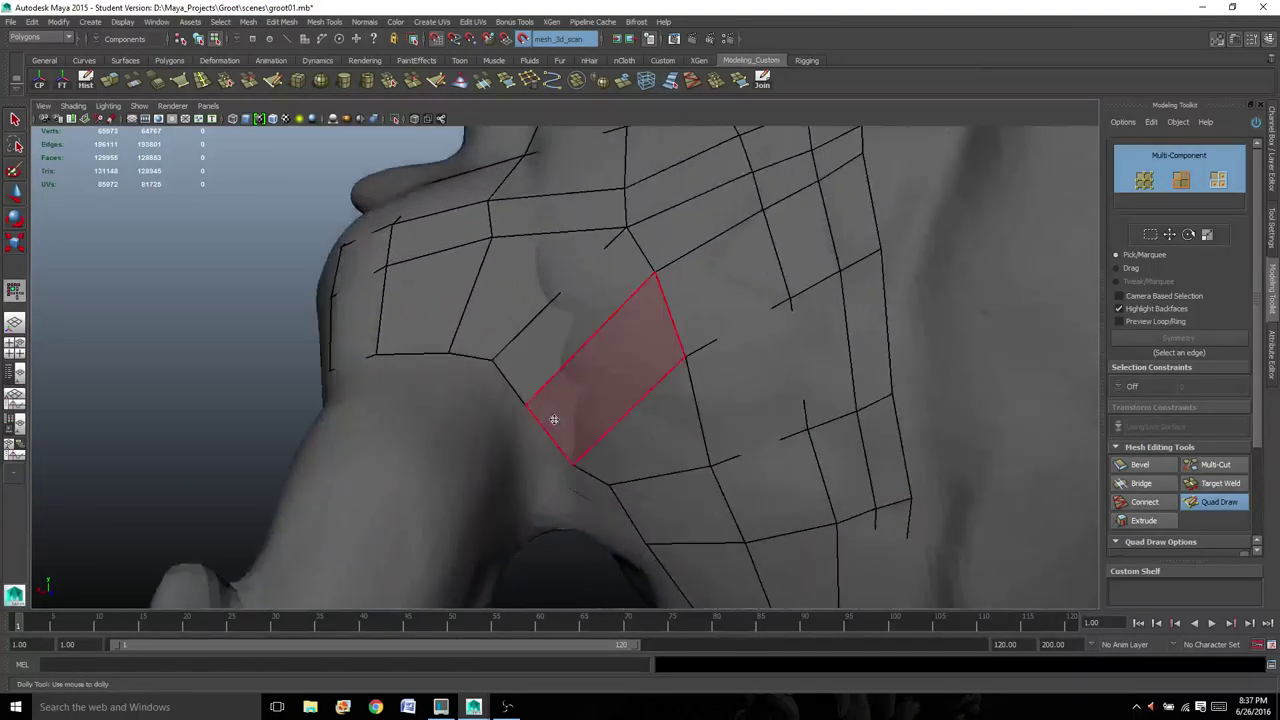
alt+drag(554, 420, 572, 460)
alt+middle_drag(572, 460, 588, 192)
alt+drag(588, 192, 575, 294)
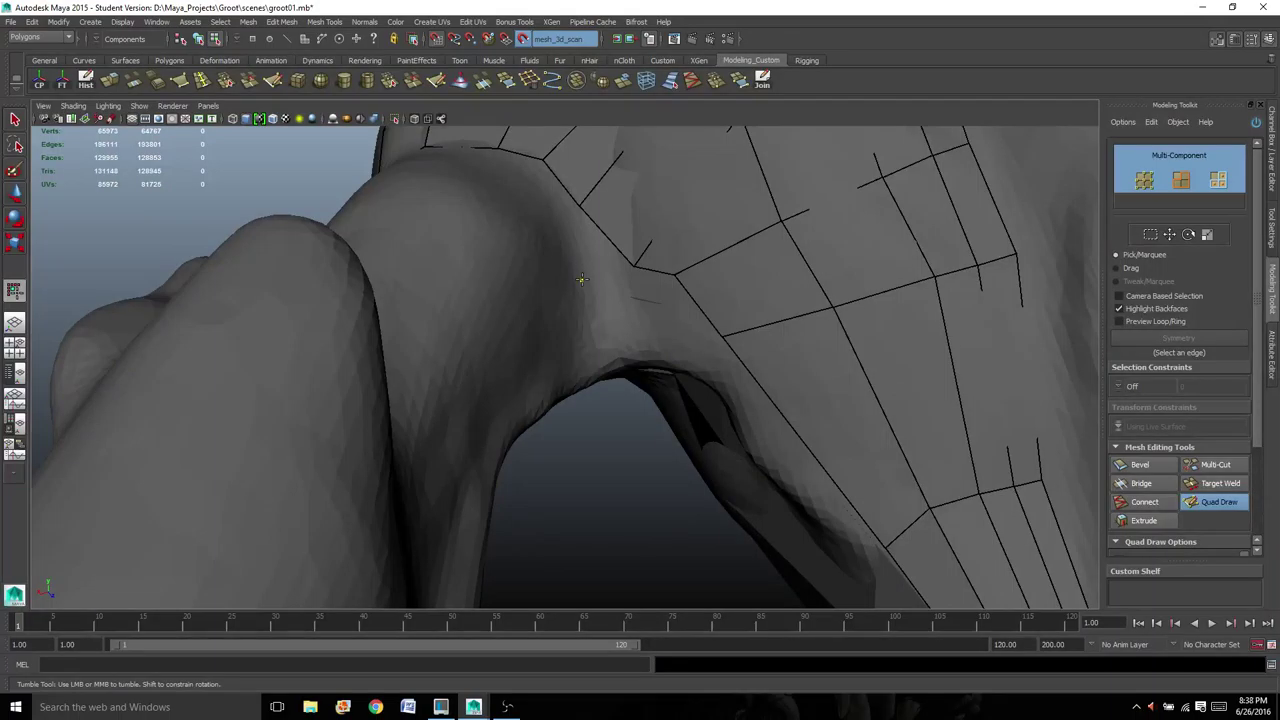
click(581, 280)
shift+click(623, 300)
mouse_move(623, 300)
alt+mouse_down()
mouse_move(667, 275)
mouse_move(623, 387)
alt+mouse_up()
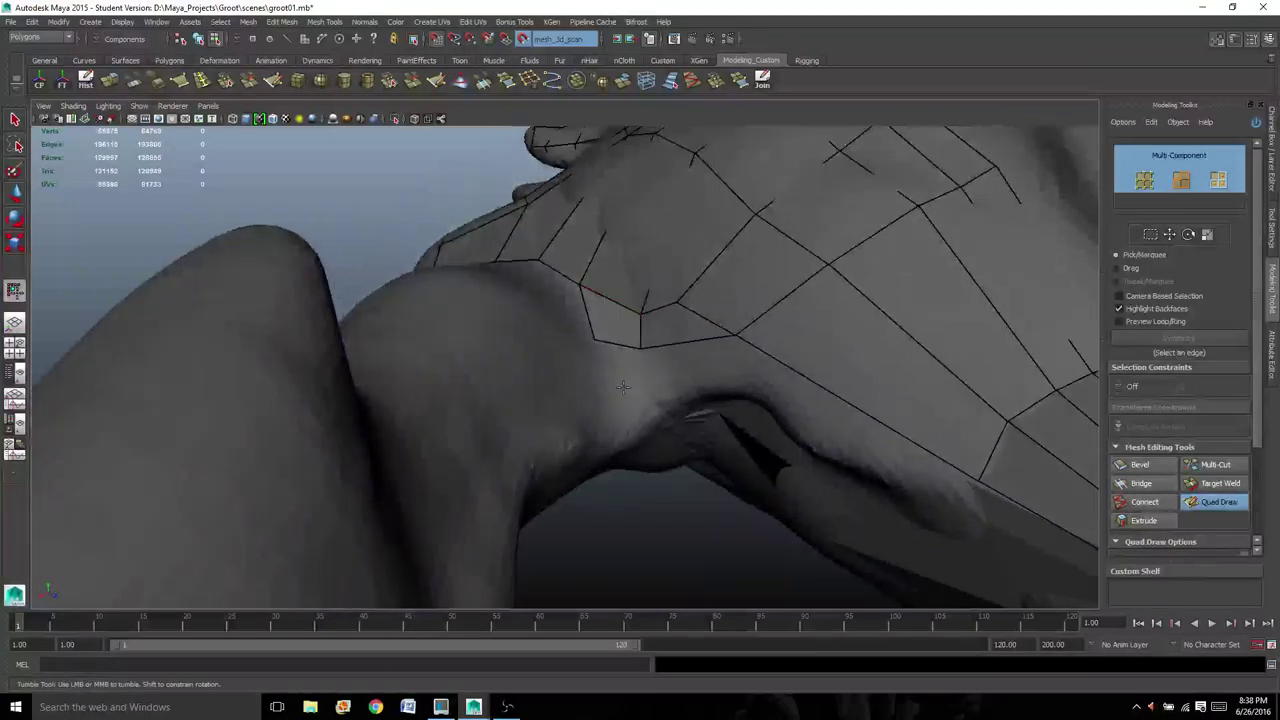
shift+click(667, 393)
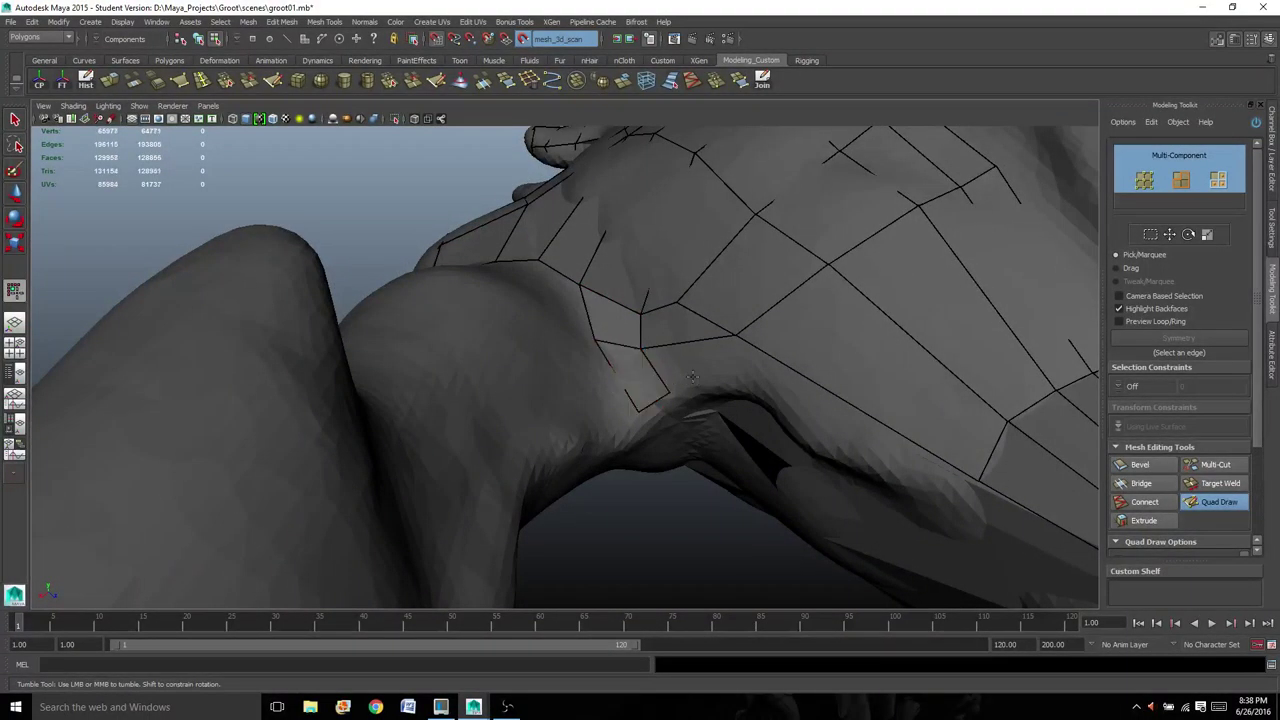
alt+drag(748, 468, 790, 294)
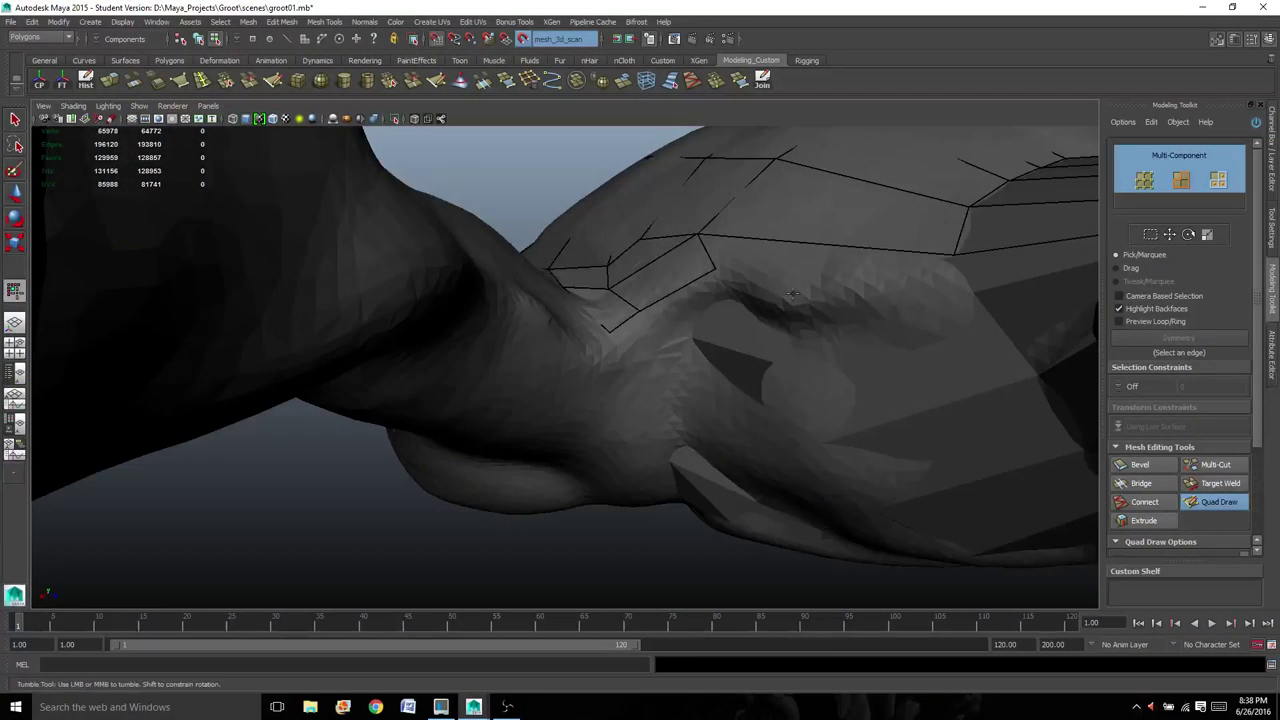
shift+click(818, 279)
- Examine the underarm, chest and front of the shoulder, briefly showing the wireframe over the shaded surface
alt+drag(814, 271, 780, 323)
scroll(645, 360, down, 3)
alt+right_drag(645, 361, 613, 370)
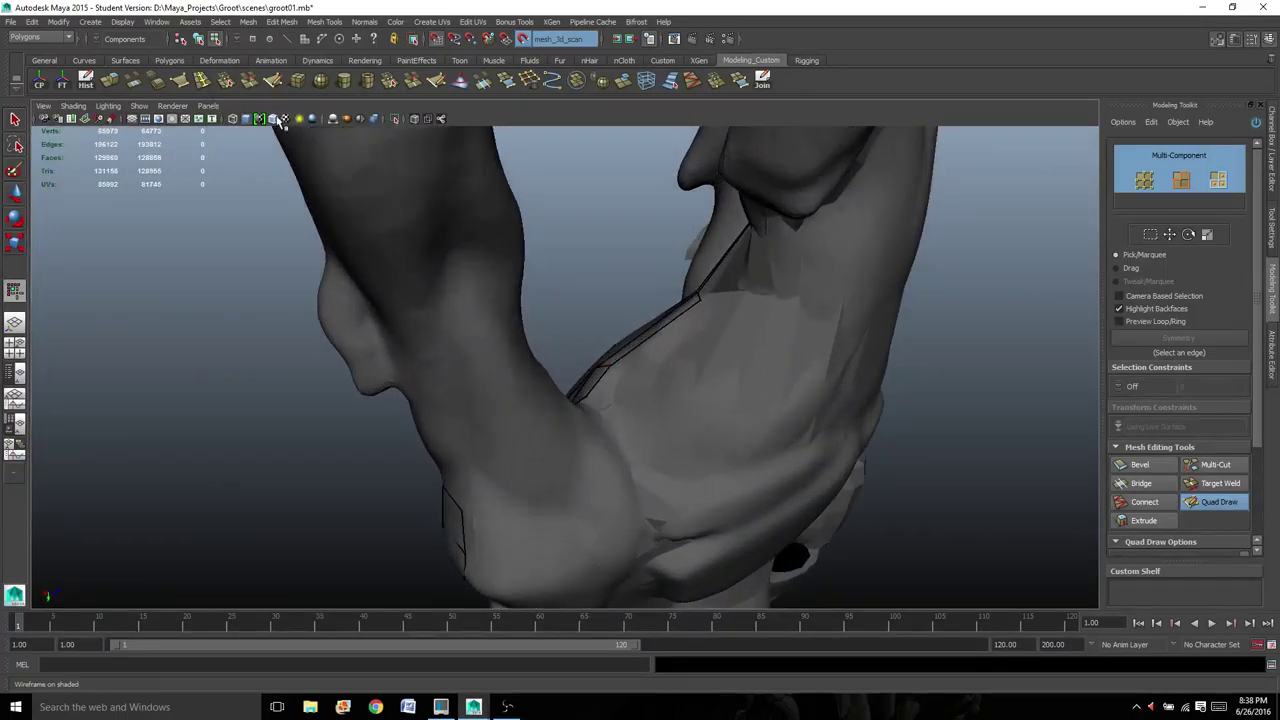
click(274, 118)
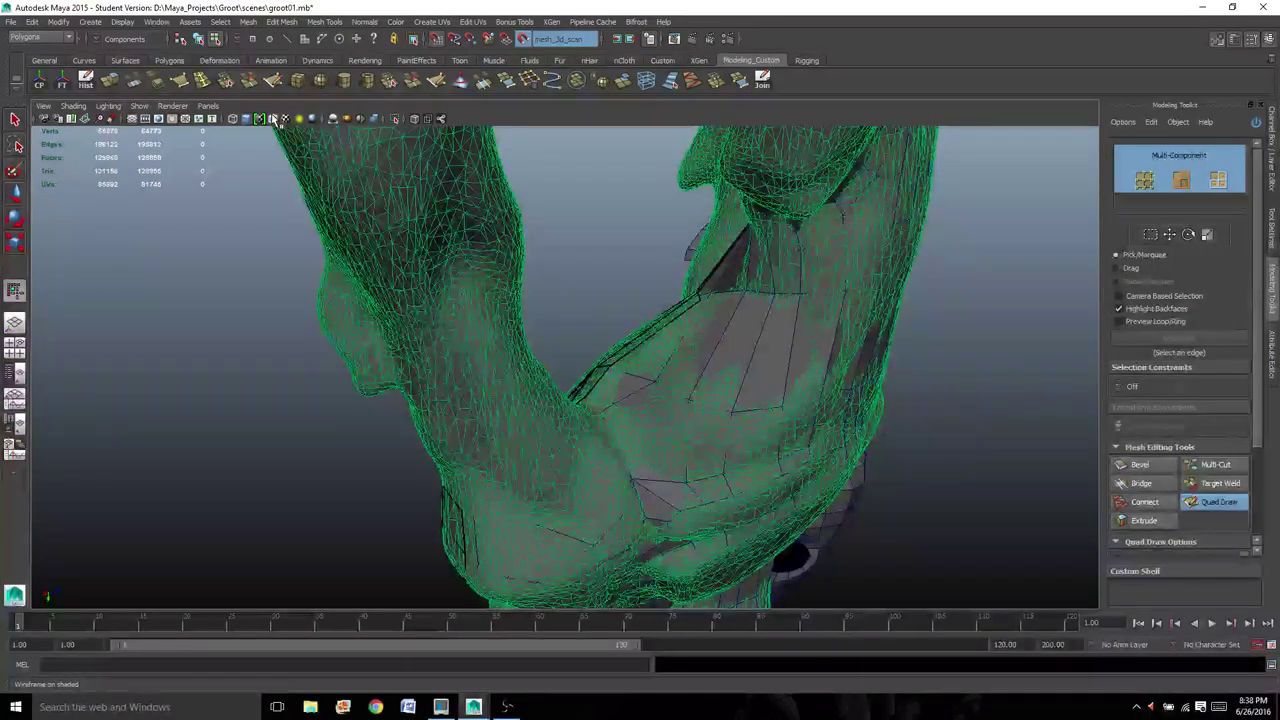
click(274, 118)
mouse_move(420, 300)
alt+mouse_down()
mouse_move(630, 290)
mouse_move(645, 233)
alt+mouse_up()
alt+right_drag(645, 233, 480, 330)
alt+drag(480, 330, 423, 326)
alt+middle_drag(465, 234, 411, 394)
alt+right_drag(345, 394, 412, 387)
alt+drag(411, 386, 587, 390)
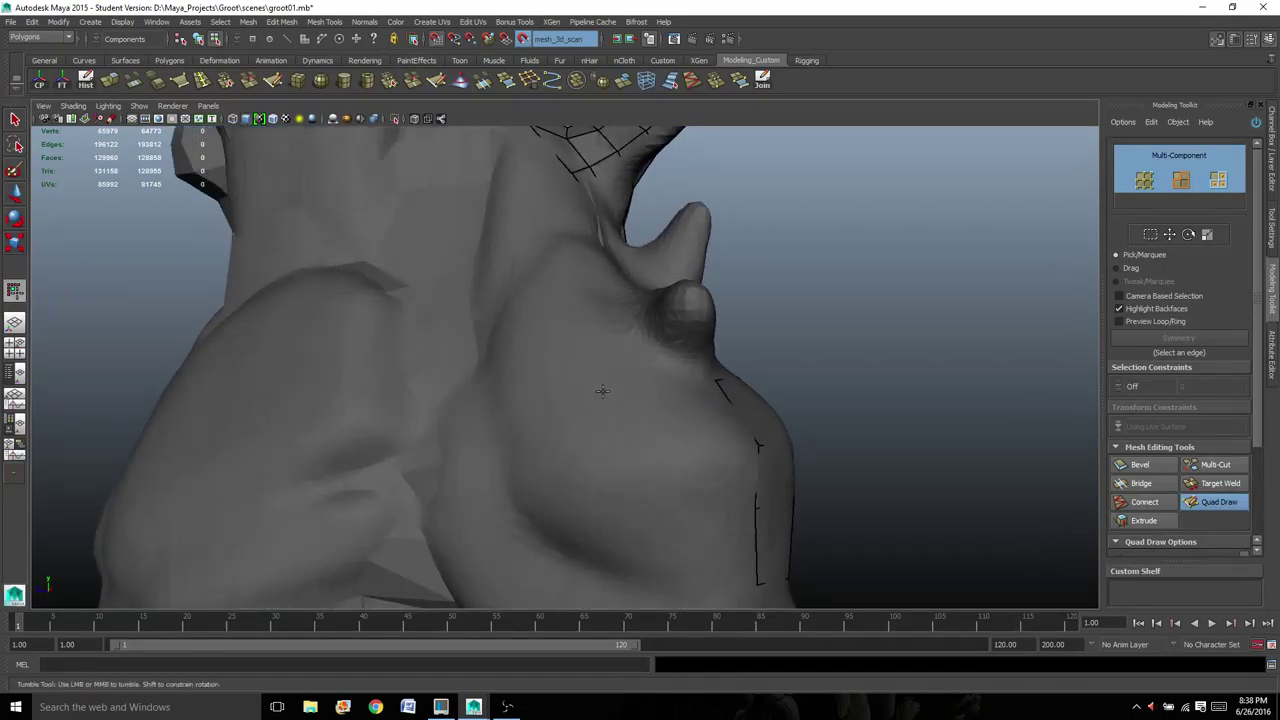
- Show the wireframe on the shaded model and extend the shoulder mesh with quads beside the small round spike
click(281, 118)
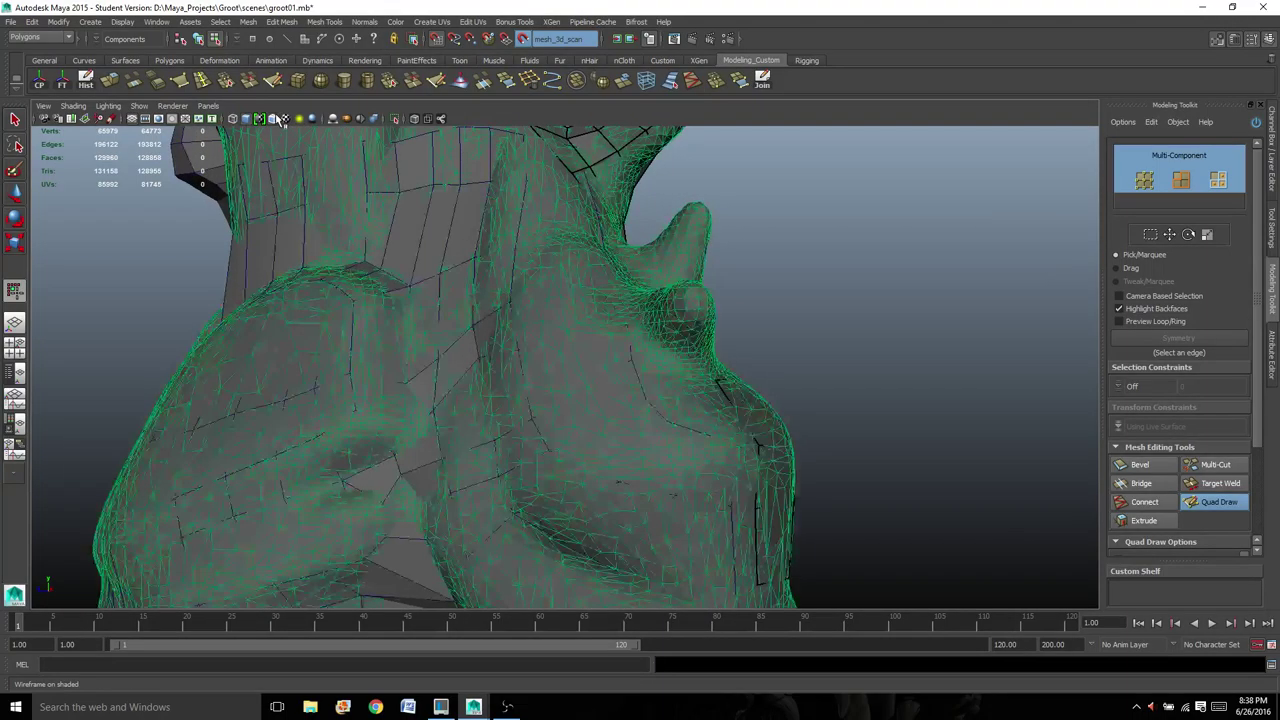
alt+drag(314, 170, 529, 452)
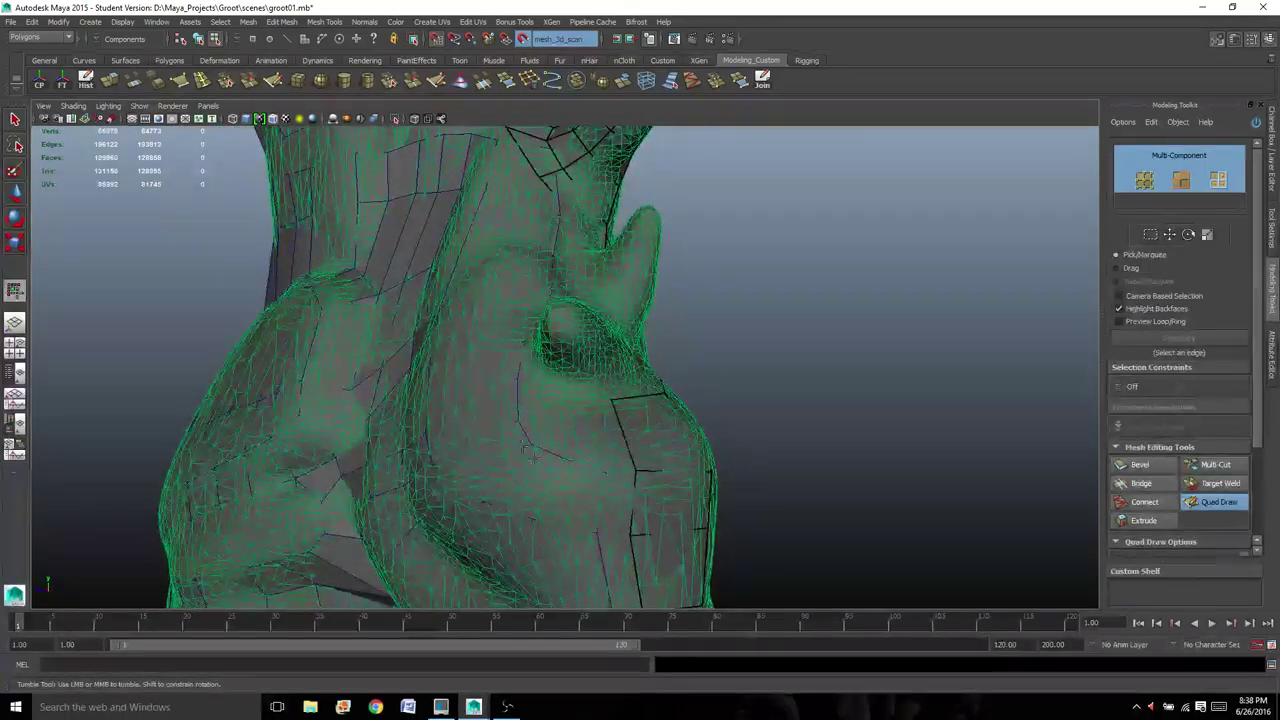
alt+drag(574, 403, 610, 405)
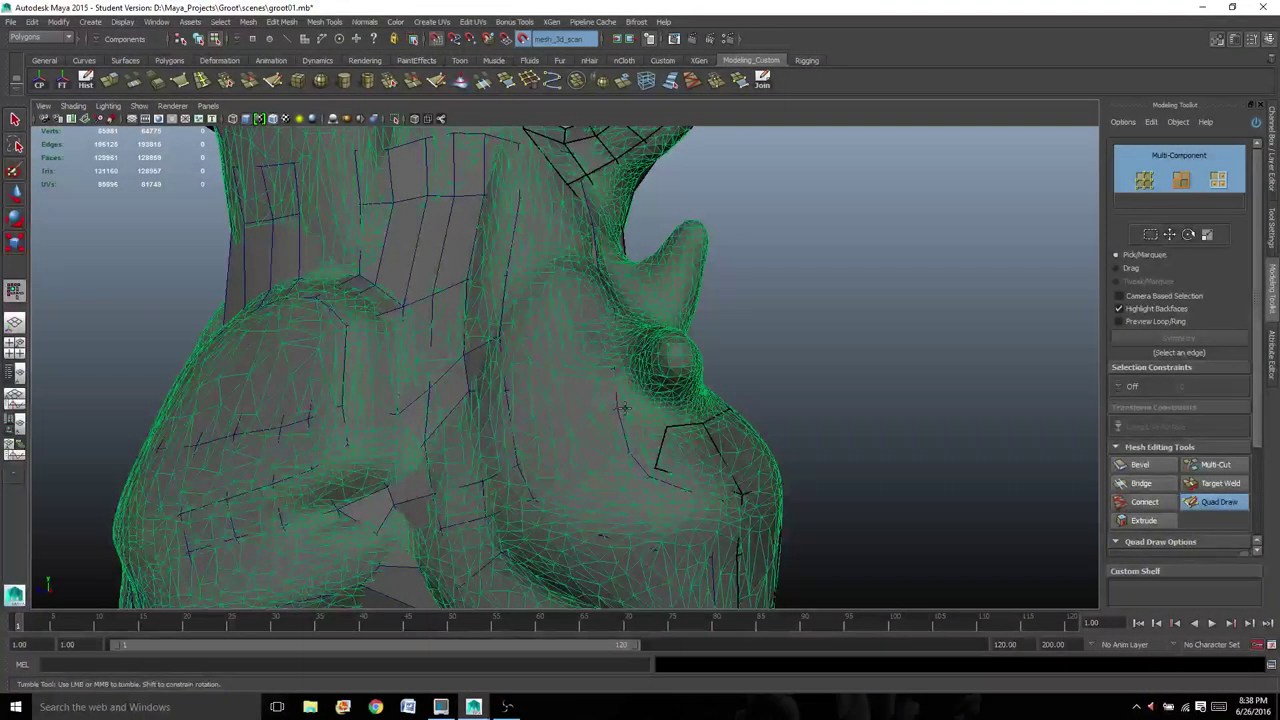
click(647, 397)
shift+click(648, 426)
- Place two points on the underside of the small round spike and fill the quad joining it to the shoulder mesh
mouse_move(648, 426)
alt+mouse_down()
mouse_move(634, 432)
mouse_move(618, 409)
mouse_move(589, 339)
mouse_move(538, 330)
alt+mouse_up()
click(574, 360)
click(605, 354)
shift+click(600, 379)
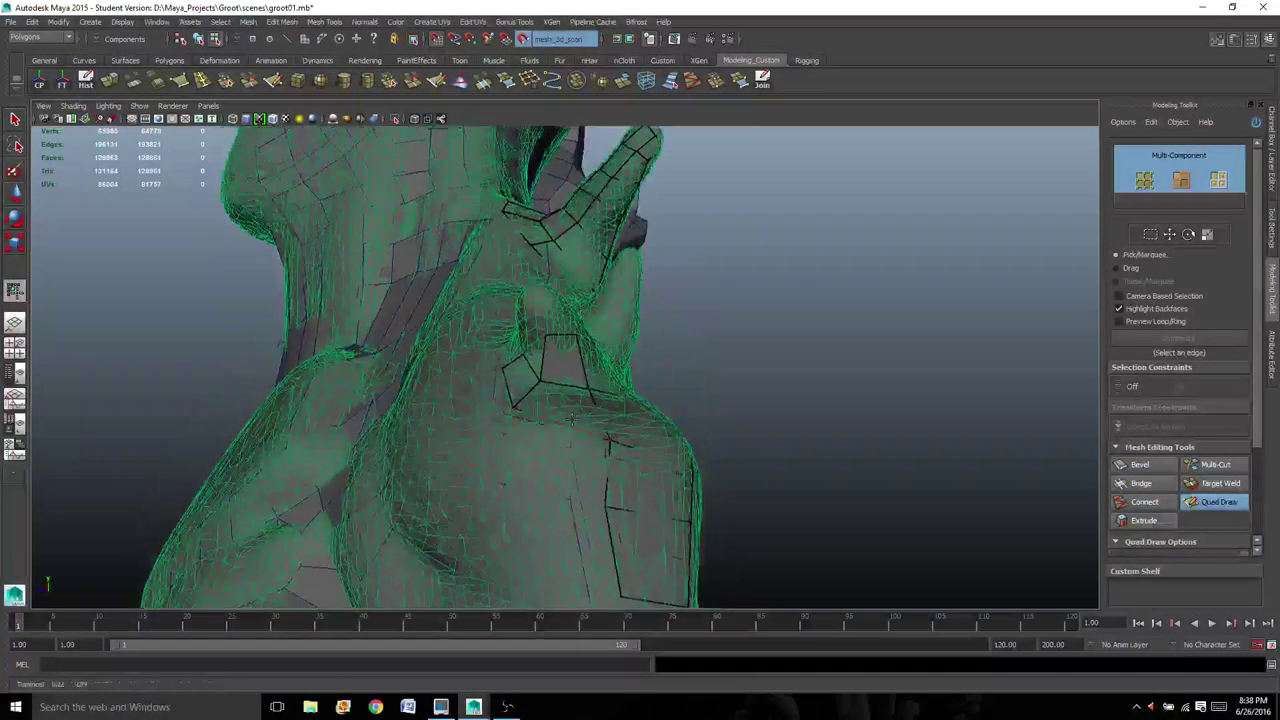
- Place points up the small round spike and fill quads from its underside onto its rounded tip
alt+middle_drag(538, 330, 538, 330)
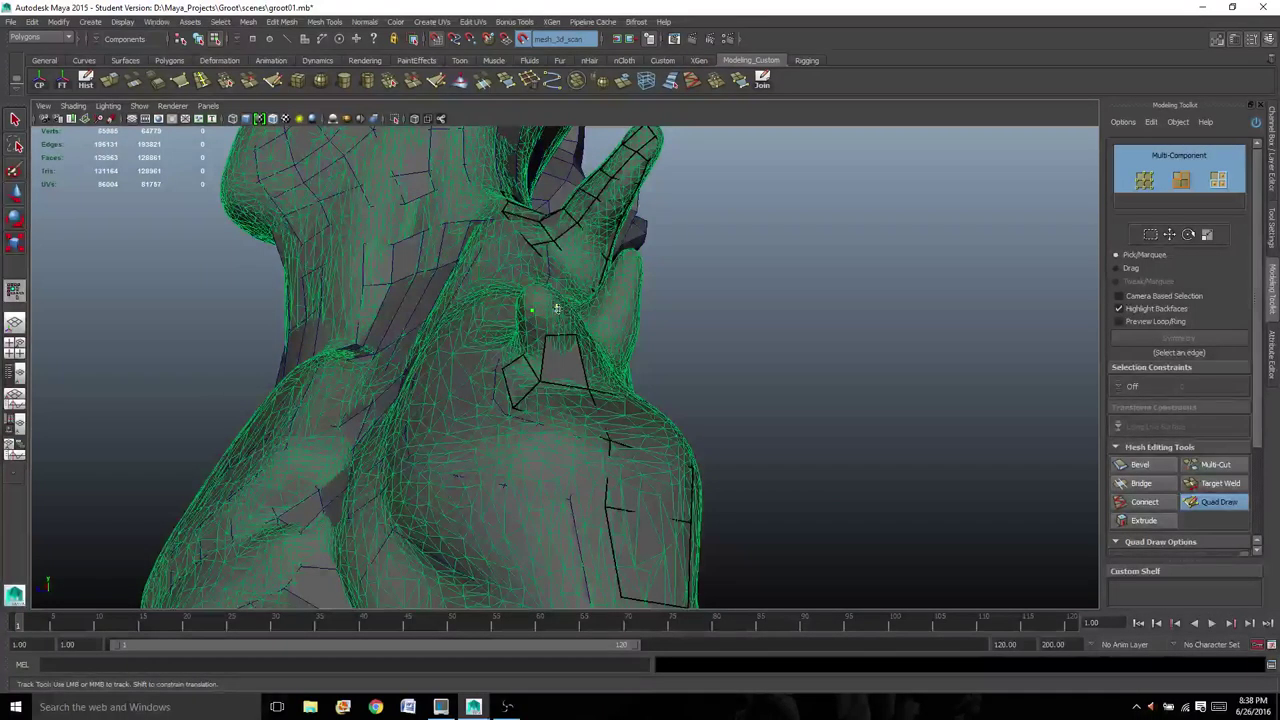
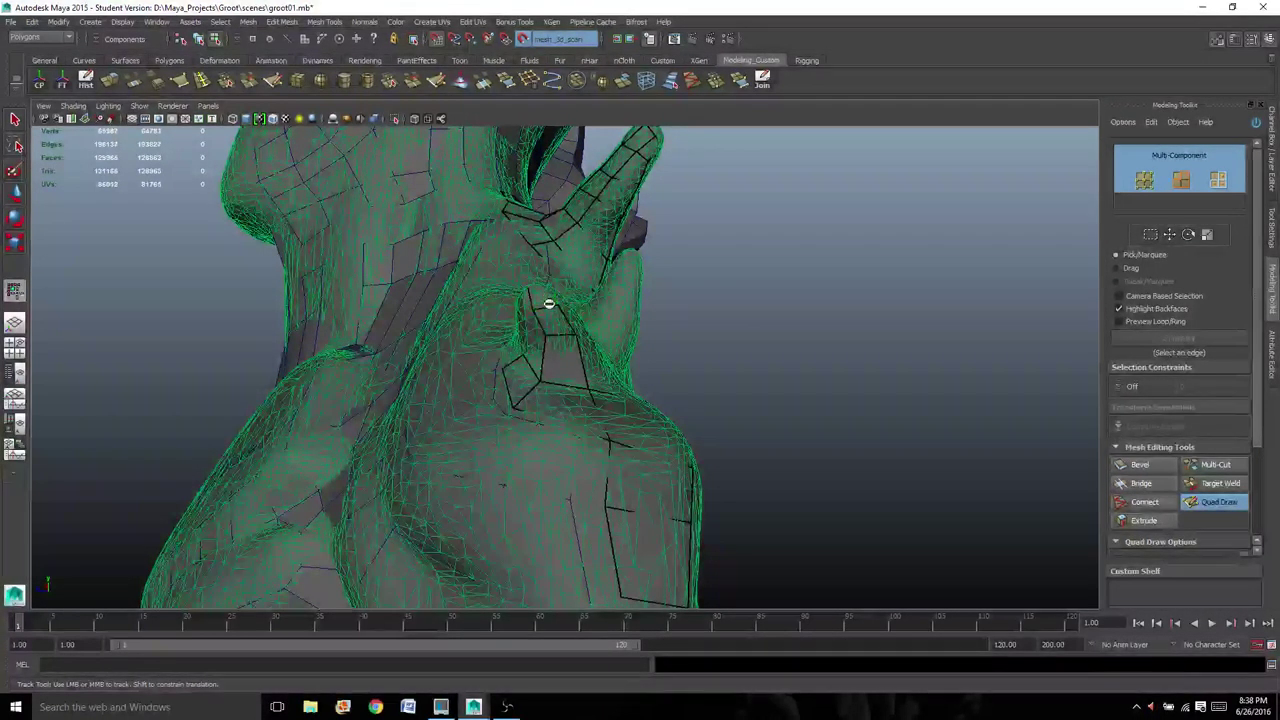
alt+drag(549, 303, 545, 400)
click(578, 550)
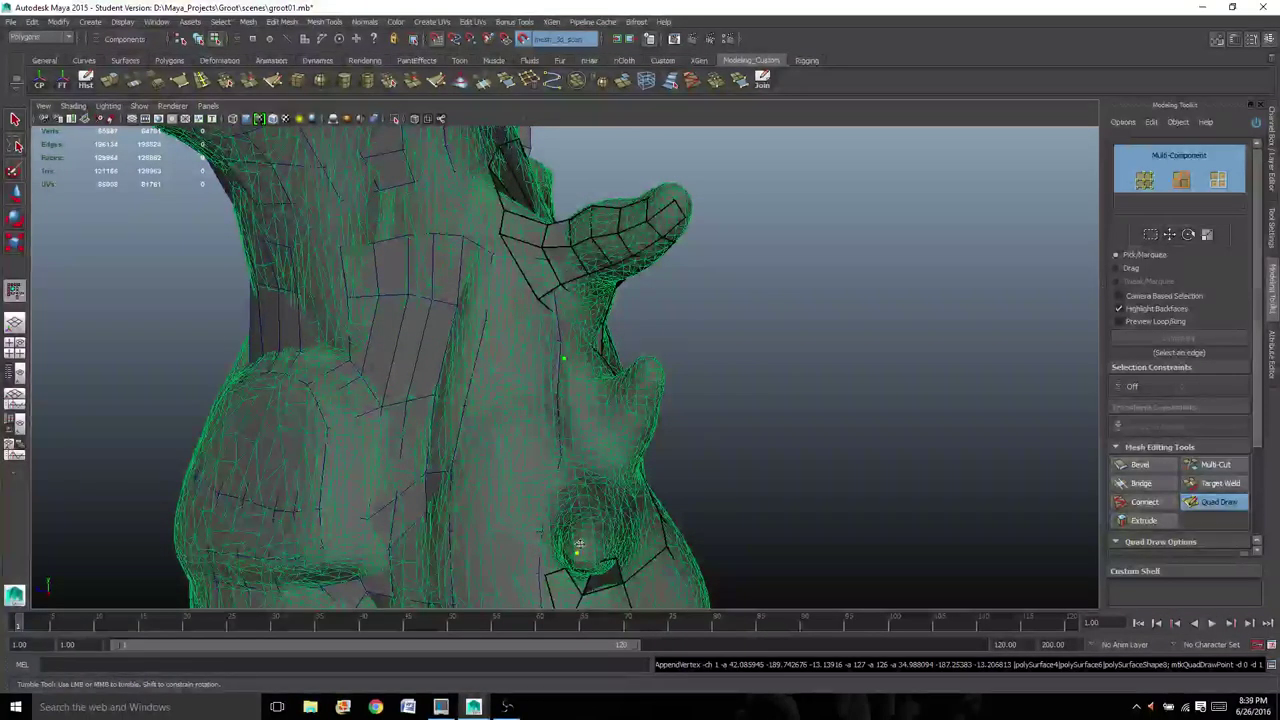
ctrl+shift+click(563, 357)
click(594, 543)
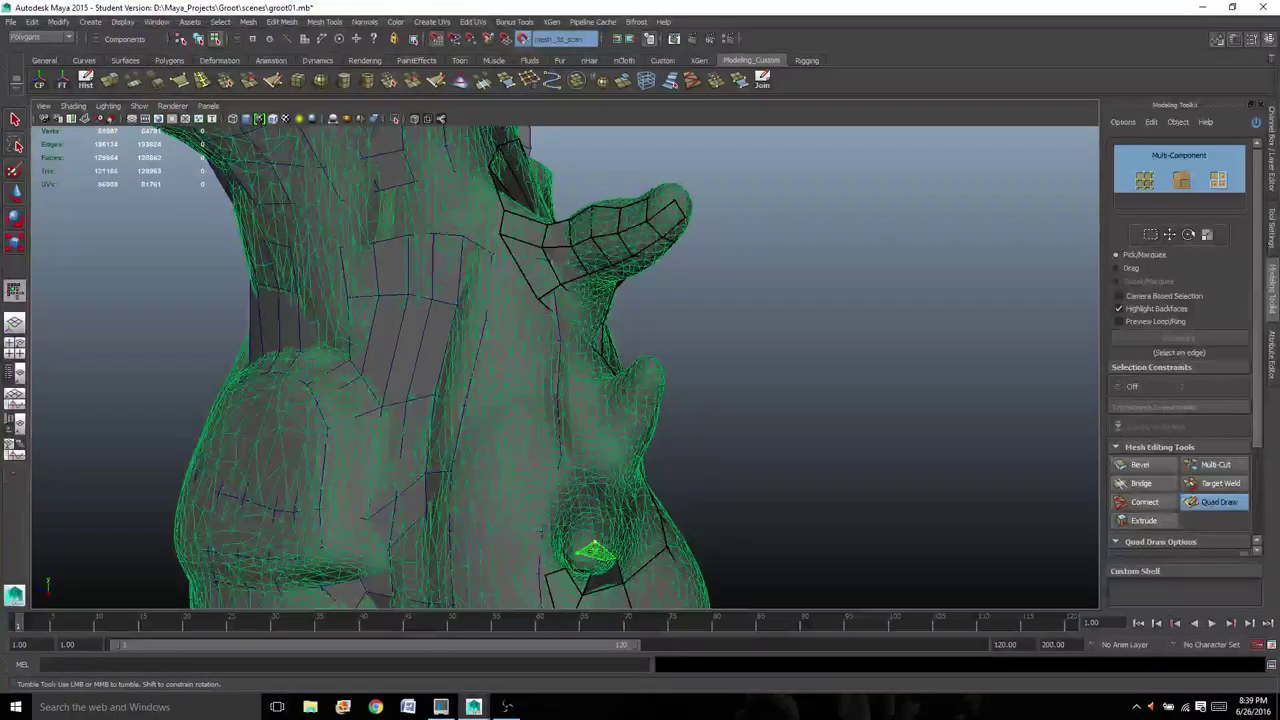
alt+drag(596, 551, 580, 488)
key(ctrl+z)
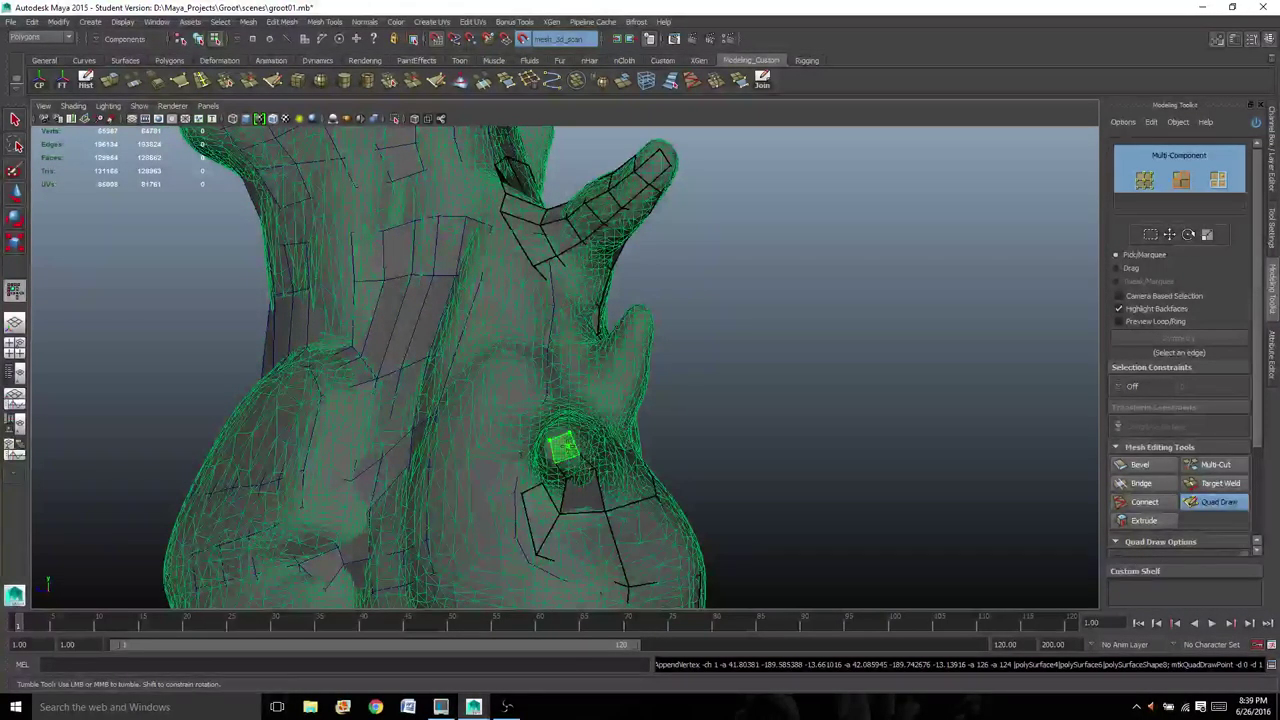
shift+click(565, 442)
alt+drag(568, 442, 590, 435)
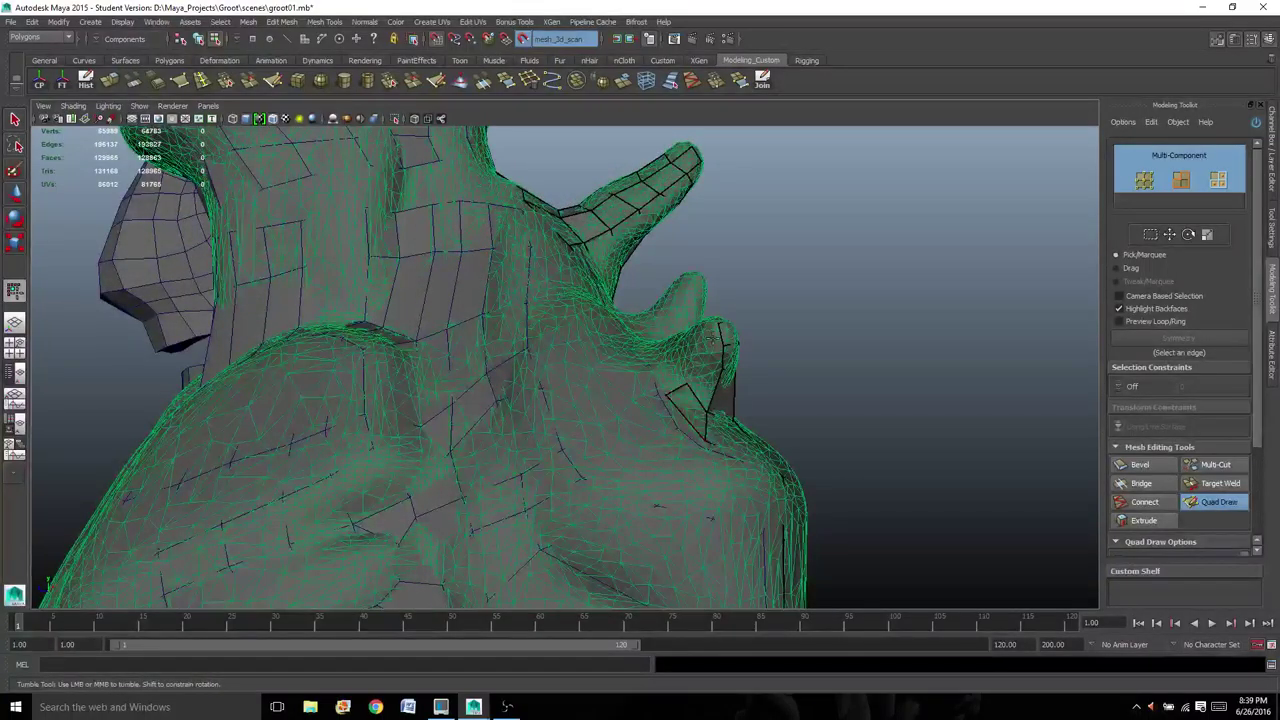
- Place points along both sides of the small round spike and fill quads joining its tip to the quads below
click(700, 360)
shift+click(699, 381)
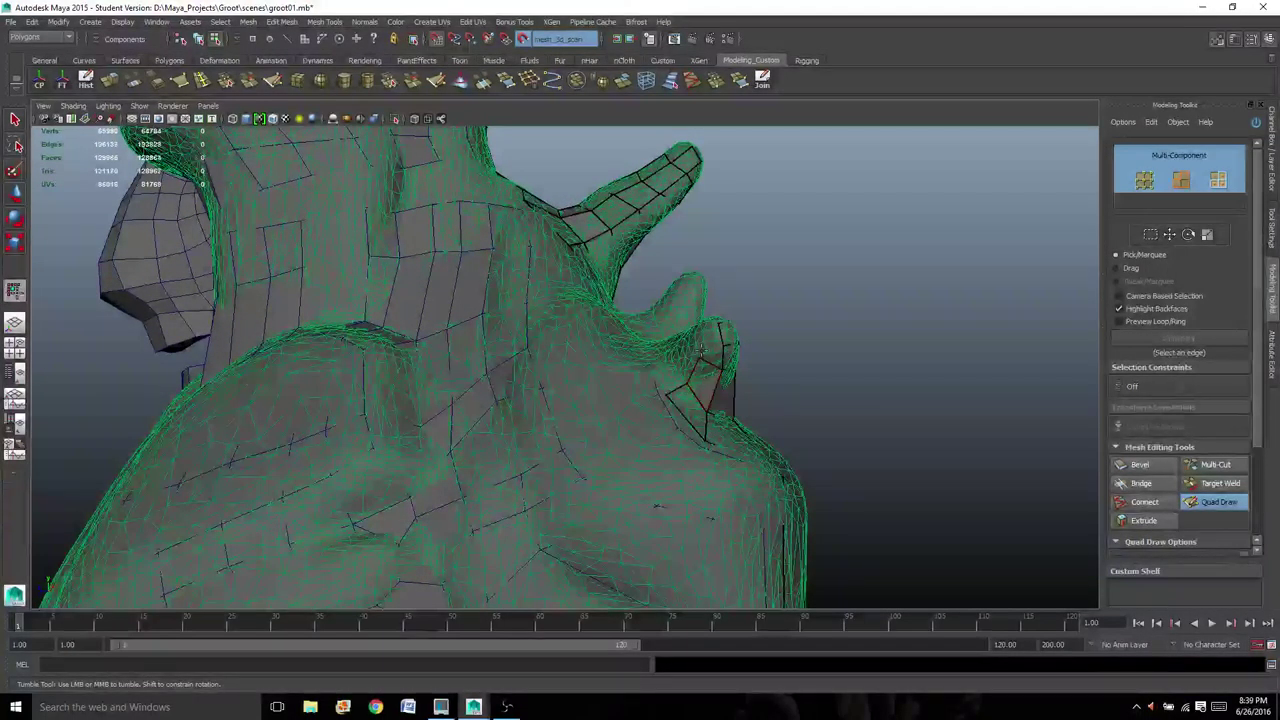
alt+drag(714, 343, 369, 455)
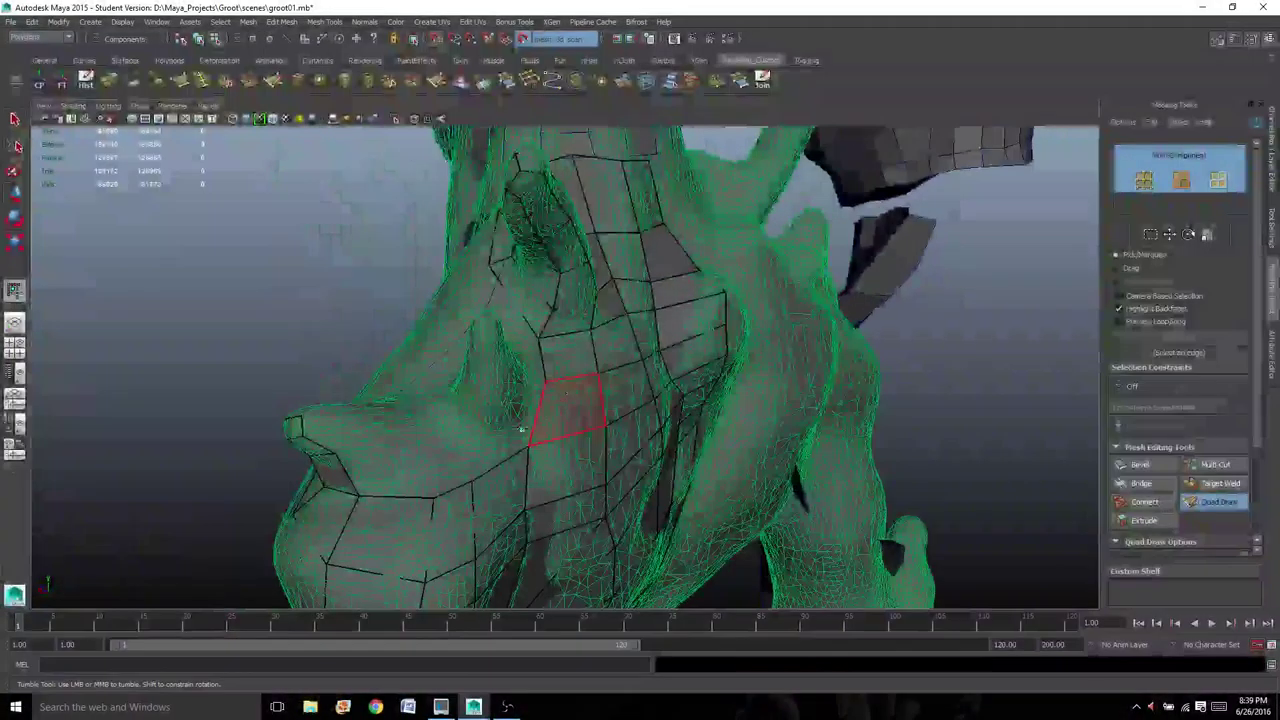
click(382, 444)
shift+click(390, 479)
alt+drag(400, 449, 528, 462)
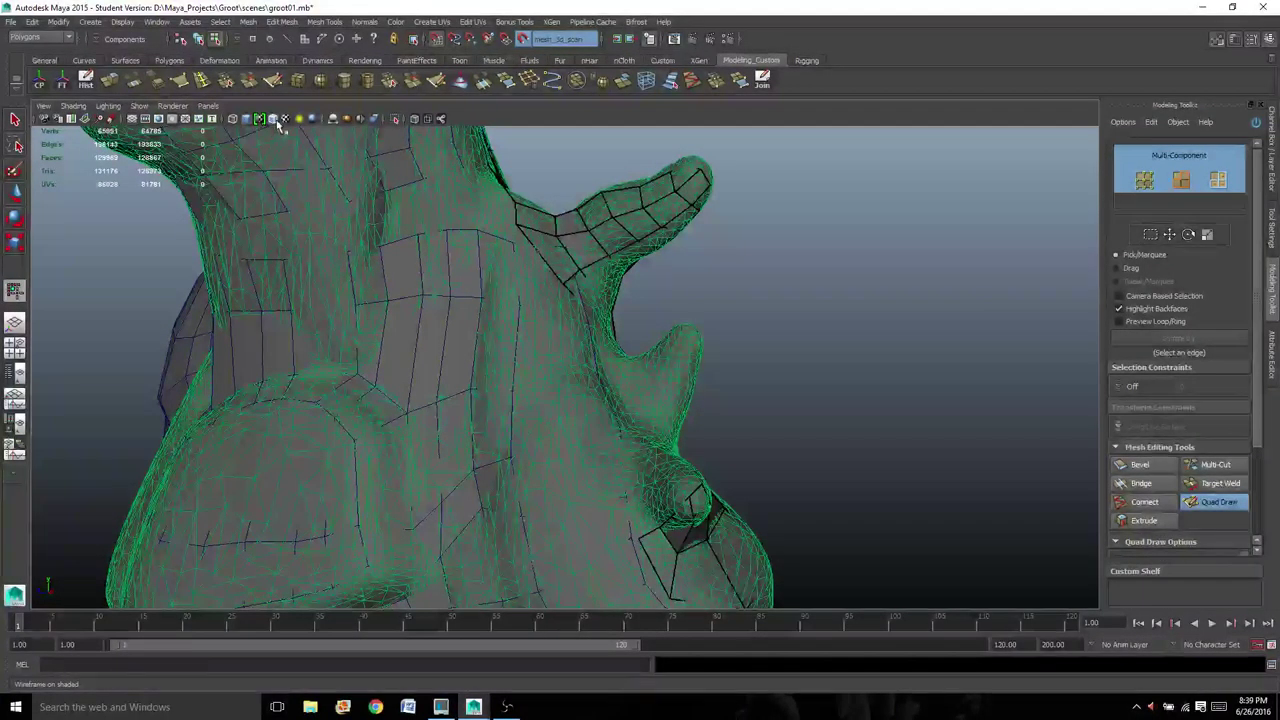
- Fill quads from the round spike's base to the back shoulder mesh and move their shared upper vertex toward the shoulder
alt+drag(625, 496, 440, 420)
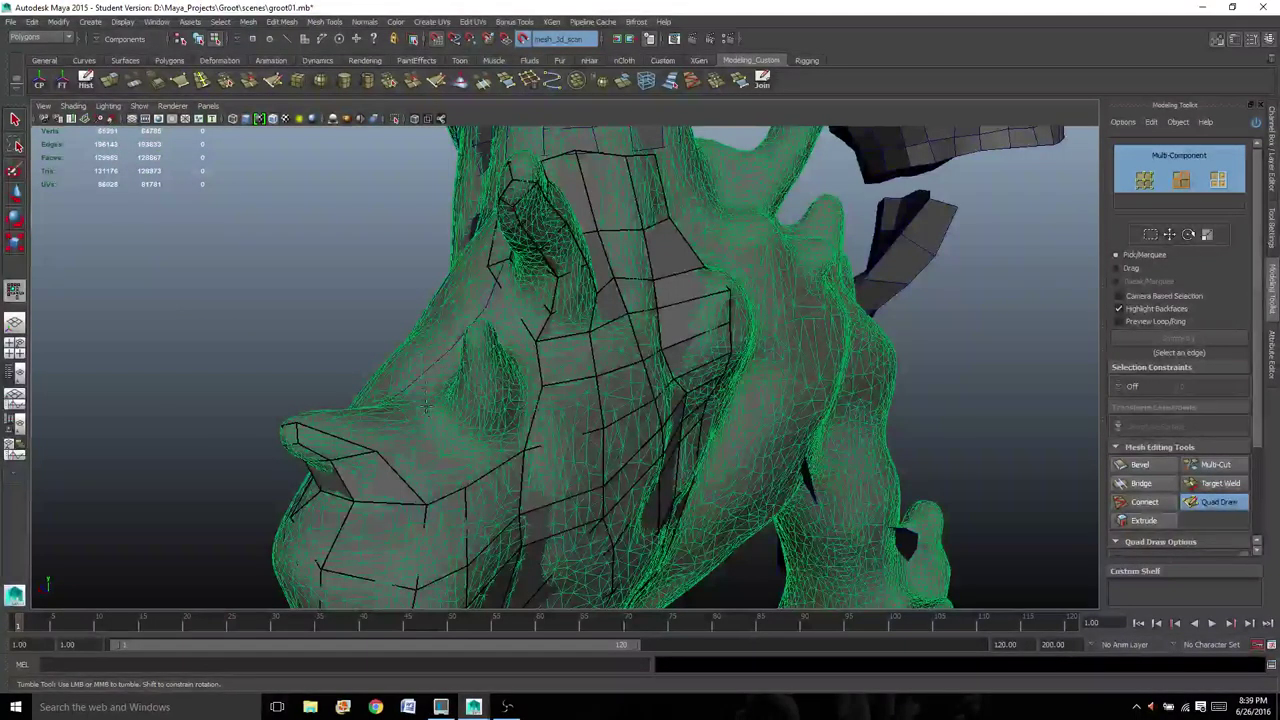
scroll(396, 455, up, 2)
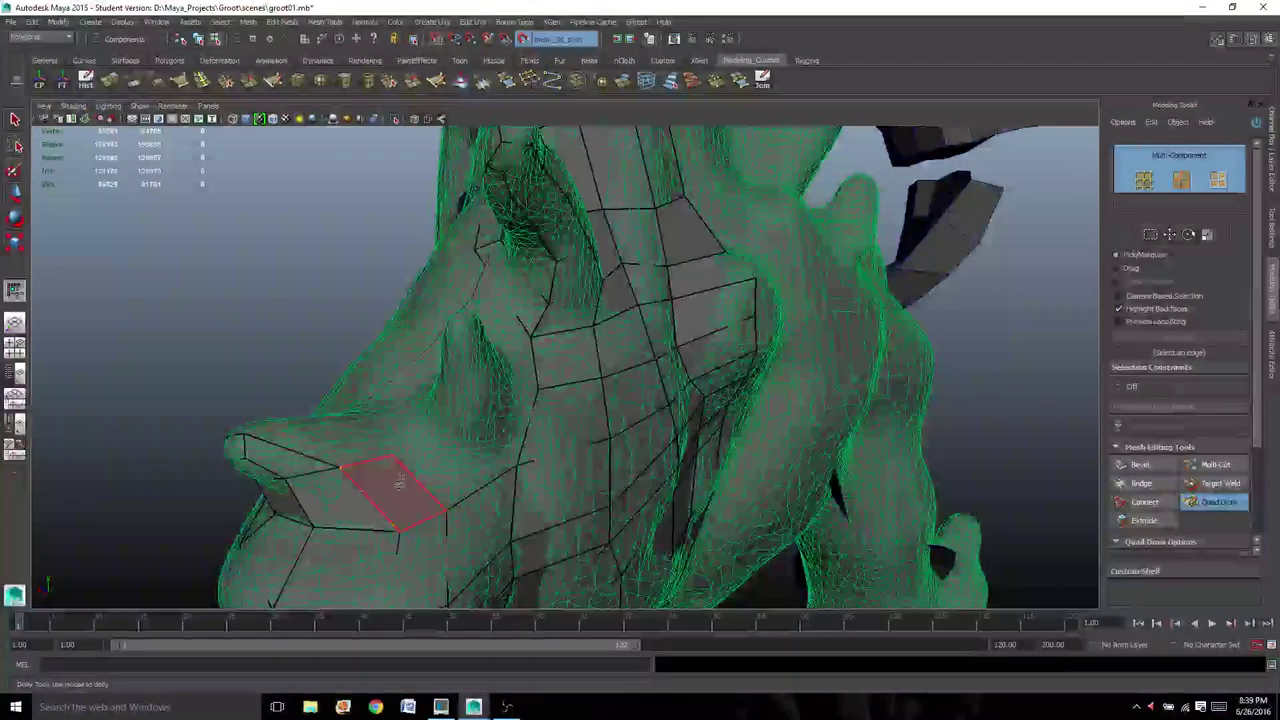
alt+drag(398, 485, 405, 420)
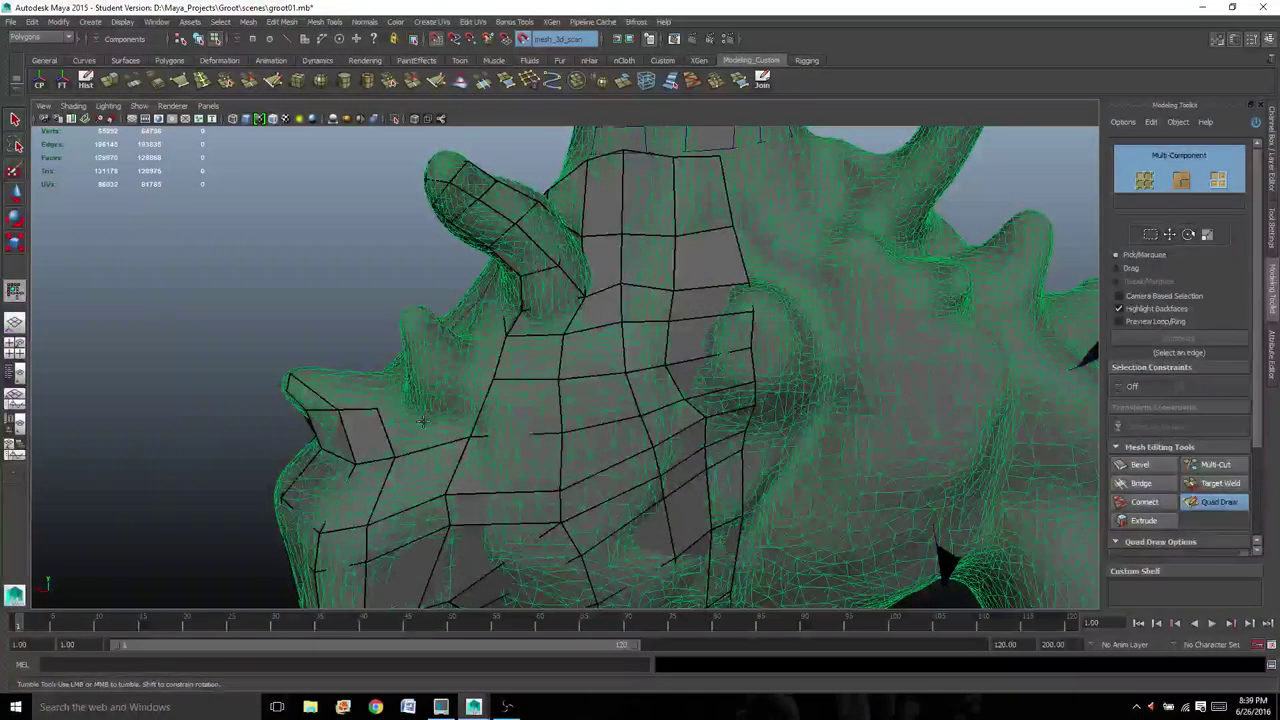
key(shift)
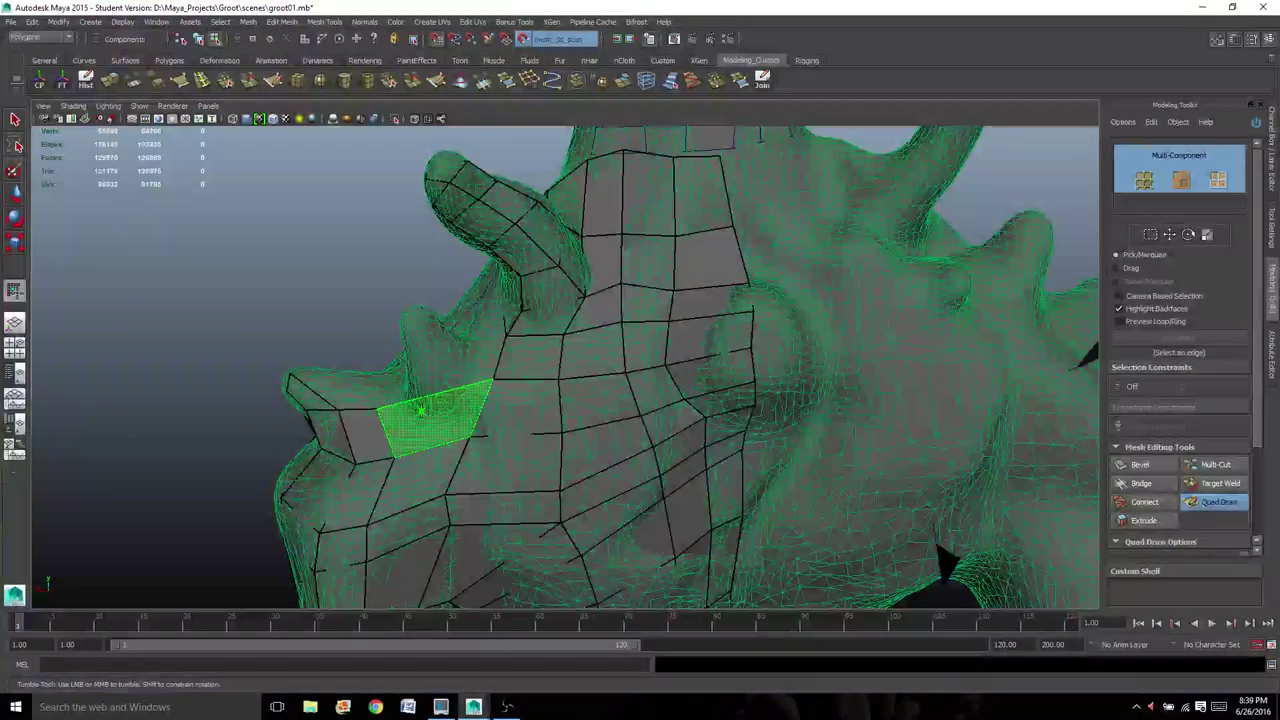
shift+click(421, 410)
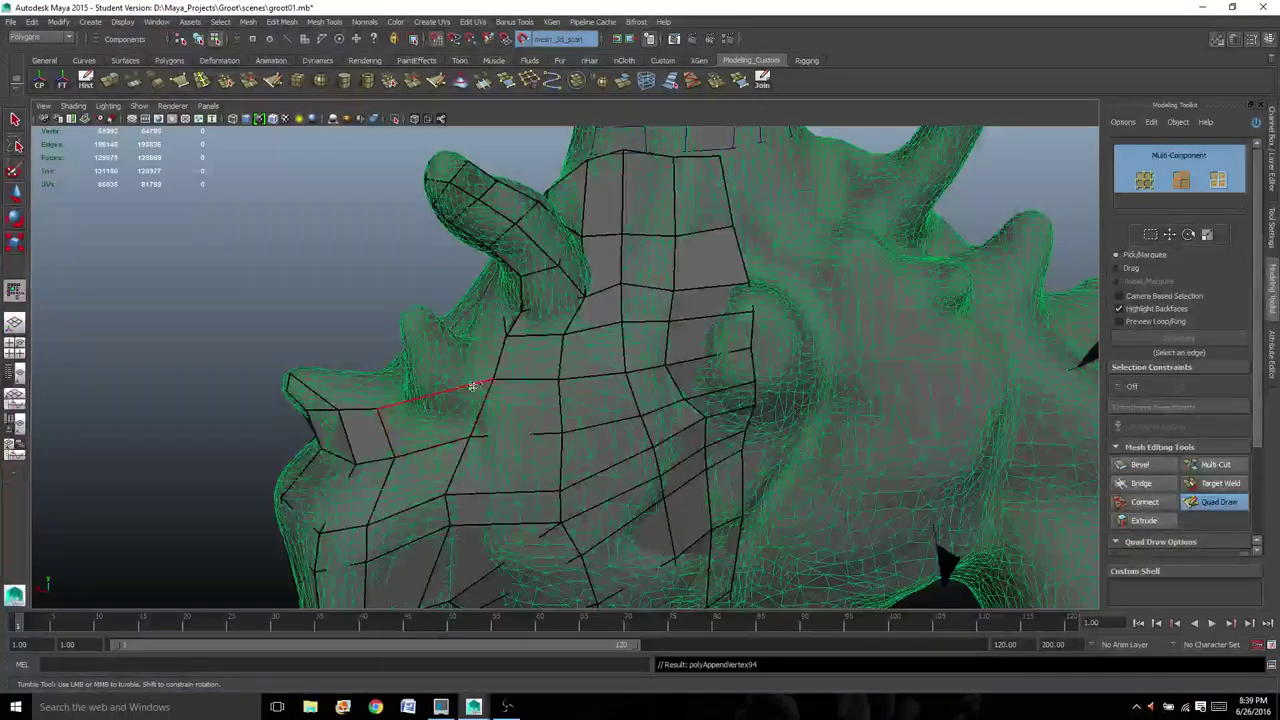
drag(378, 404, 408, 412)
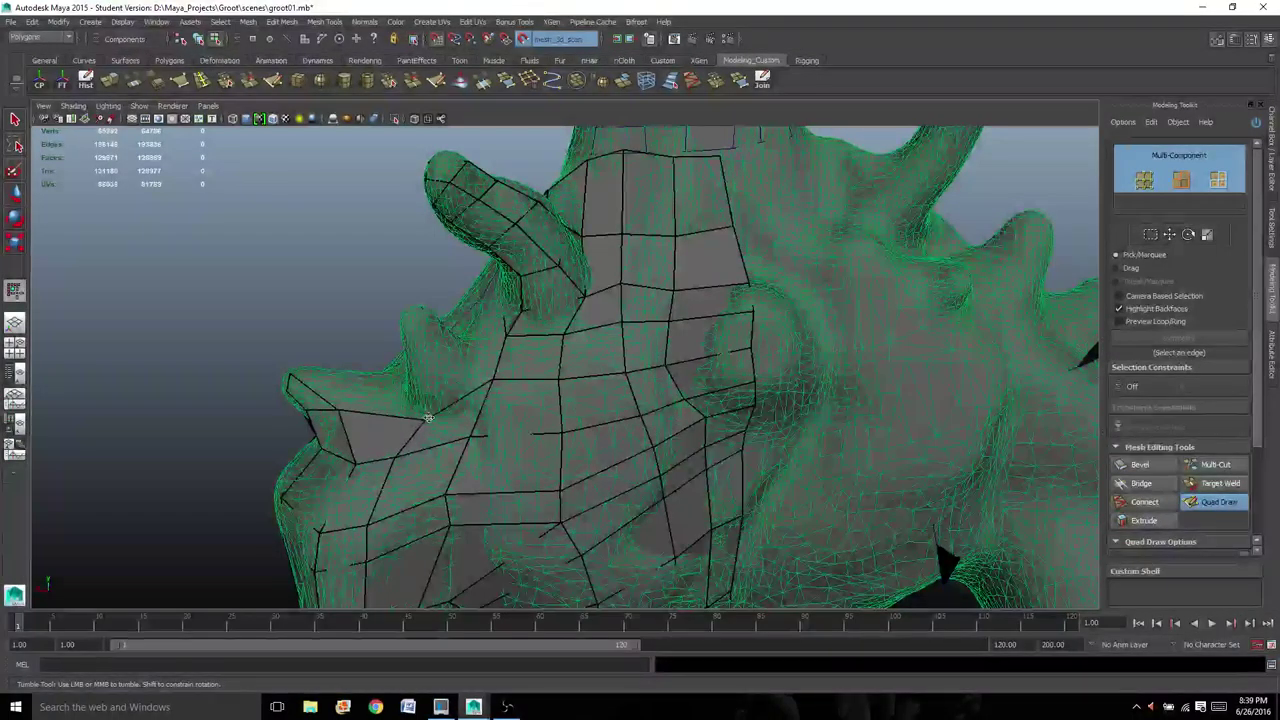
alt+drag(376, 394, 580, 416)
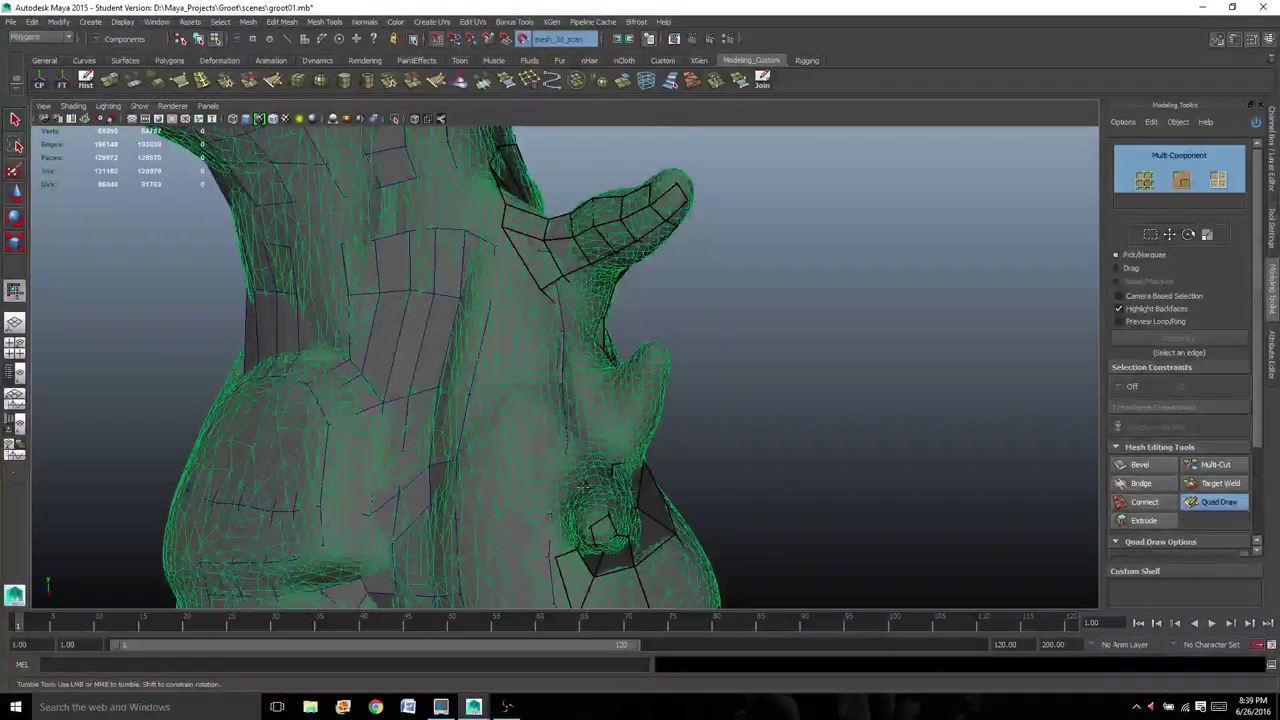
- Fill a quad across the upper side of the round spike and extend quads down its chest-facing side
shift+click(598, 484)
mouse_move(598, 497)
alt+mouse_down()
mouse_move(631, 494)
mouse_move(626, 503)
mouse_move(648, 481)
alt+mouse_up()
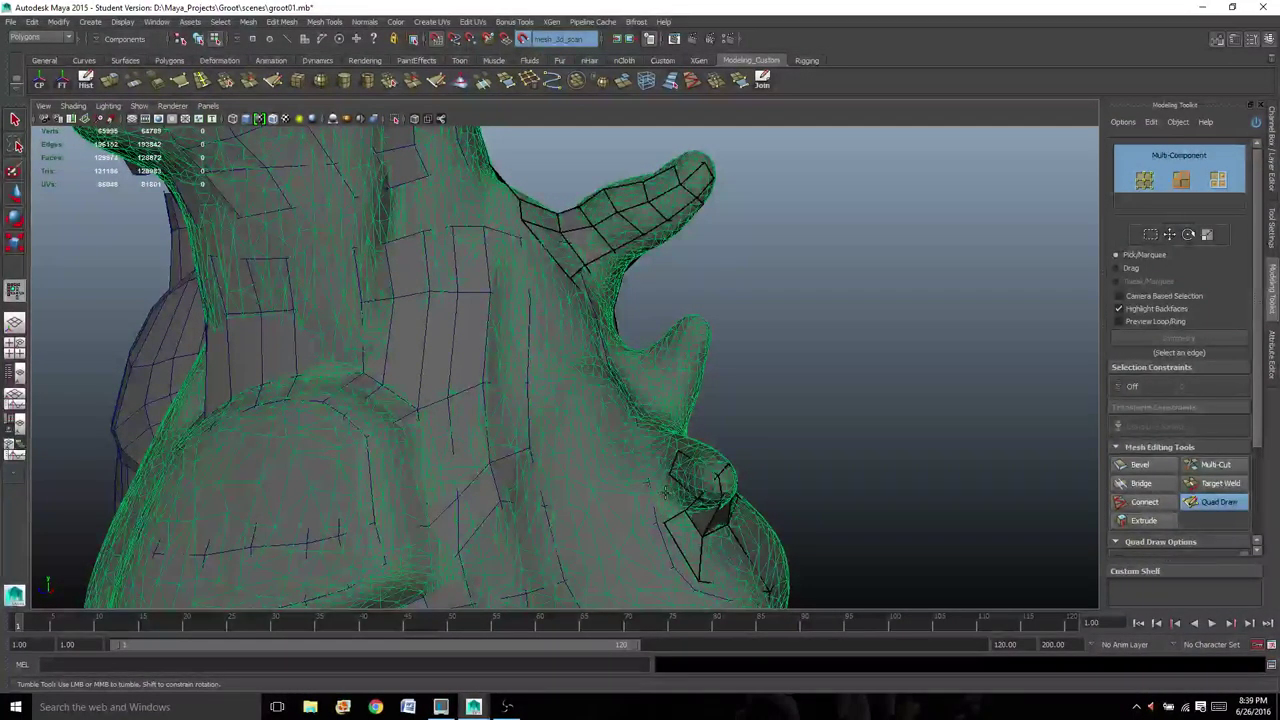
mouse_move(688, 500)
alt+mouse_down()
mouse_move(714, 486)
mouse_move(694, 491)
alt+mouse_up()
click(704, 411)
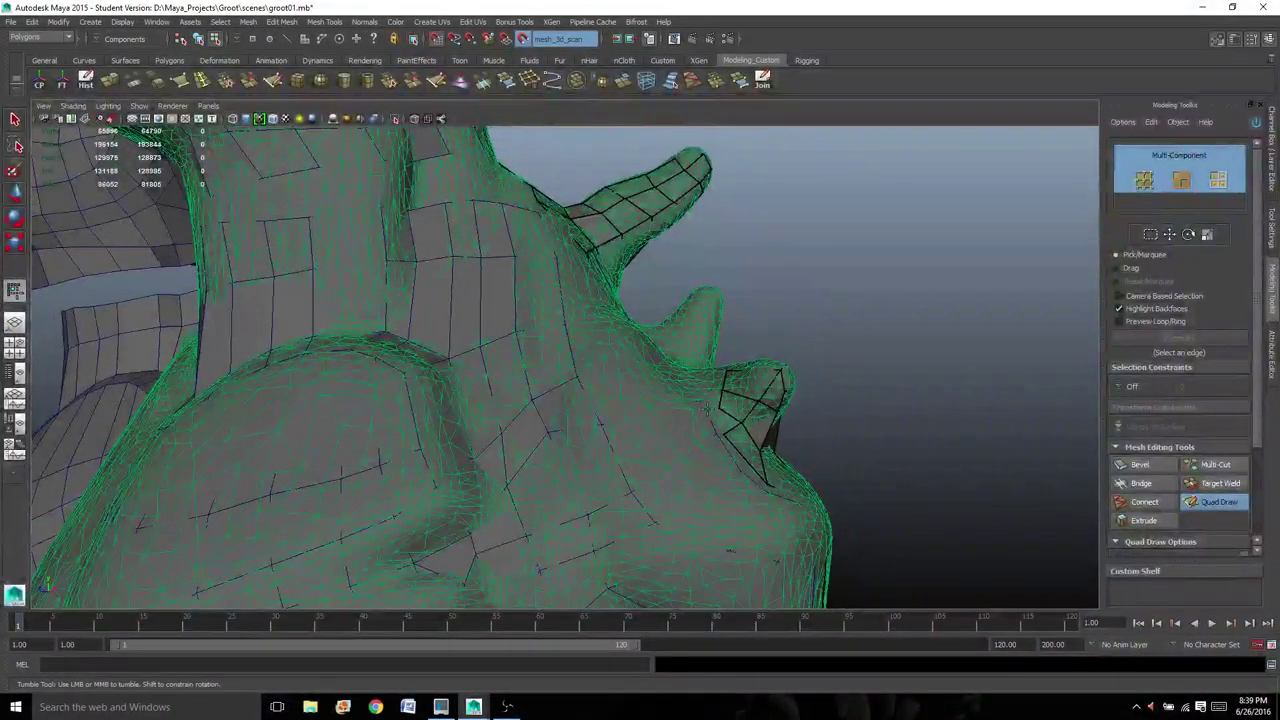
shift+click(723, 420)
alt+drag(798, 356, 738, 470)
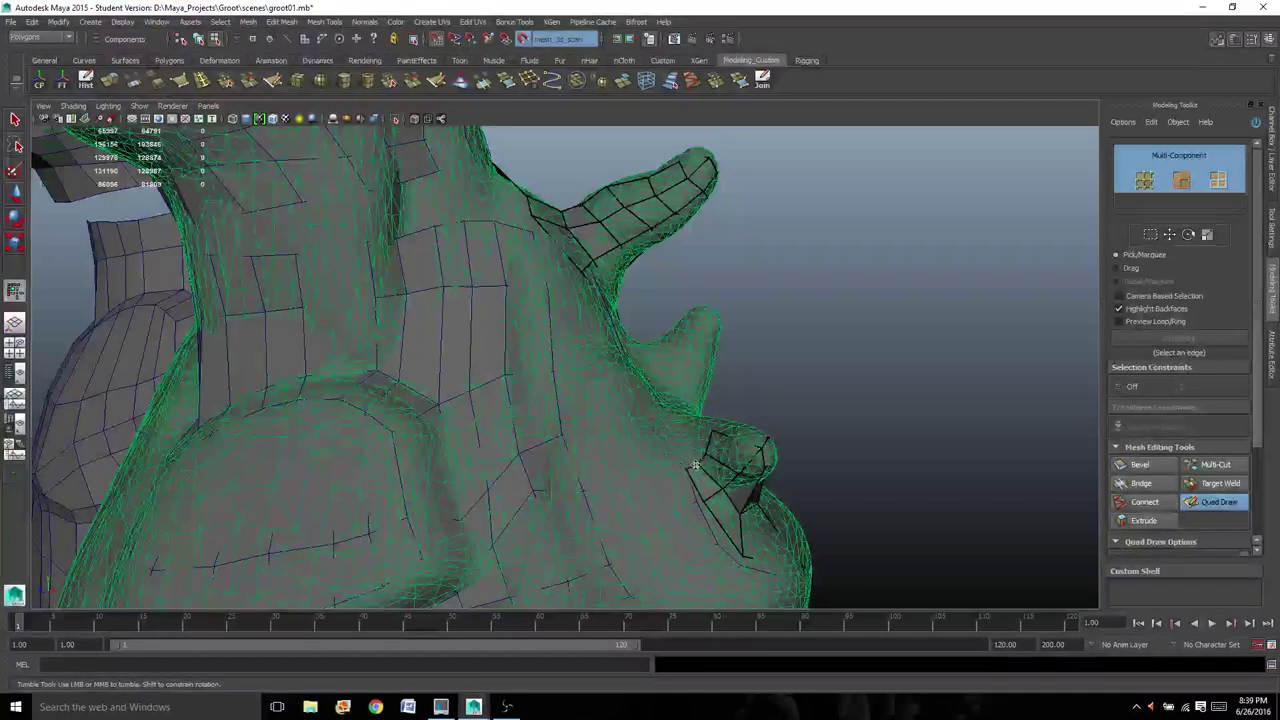
- Place points around the chest-facing base of the round spike and fill quads up to its upper side
alt+drag(684, 460, 658, 444)
click(657, 444)
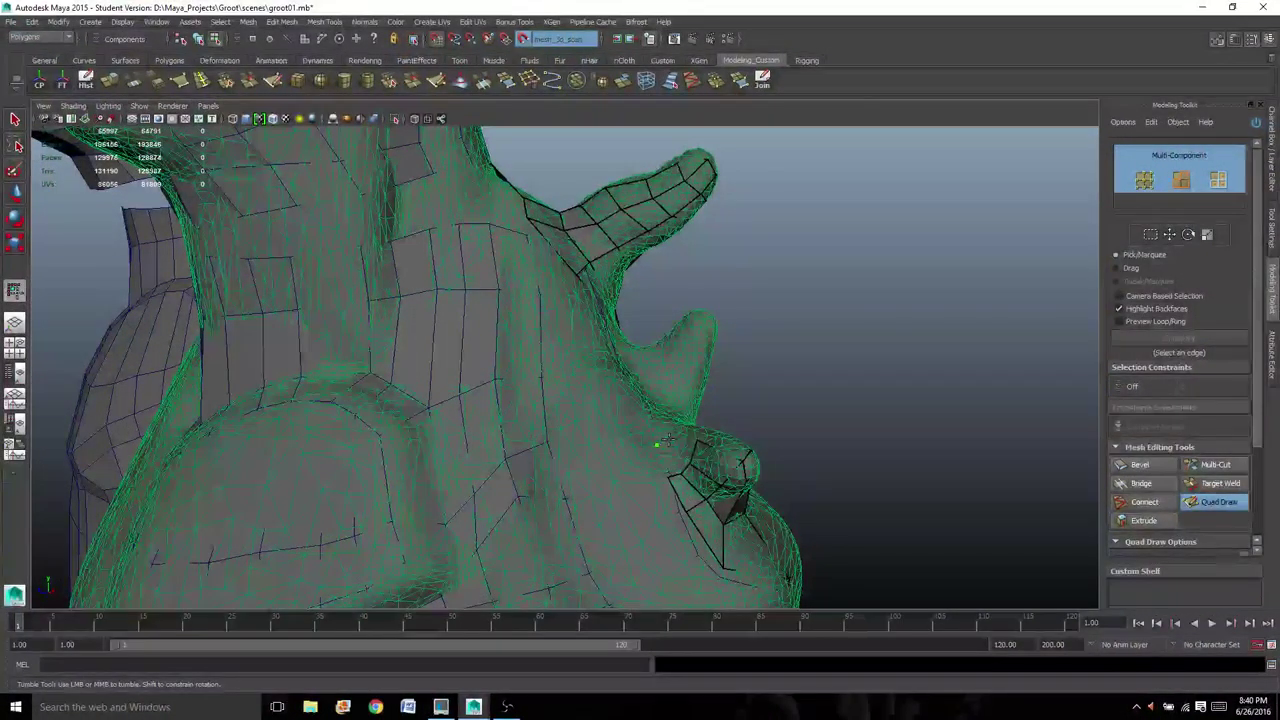
shift+click(668, 455)
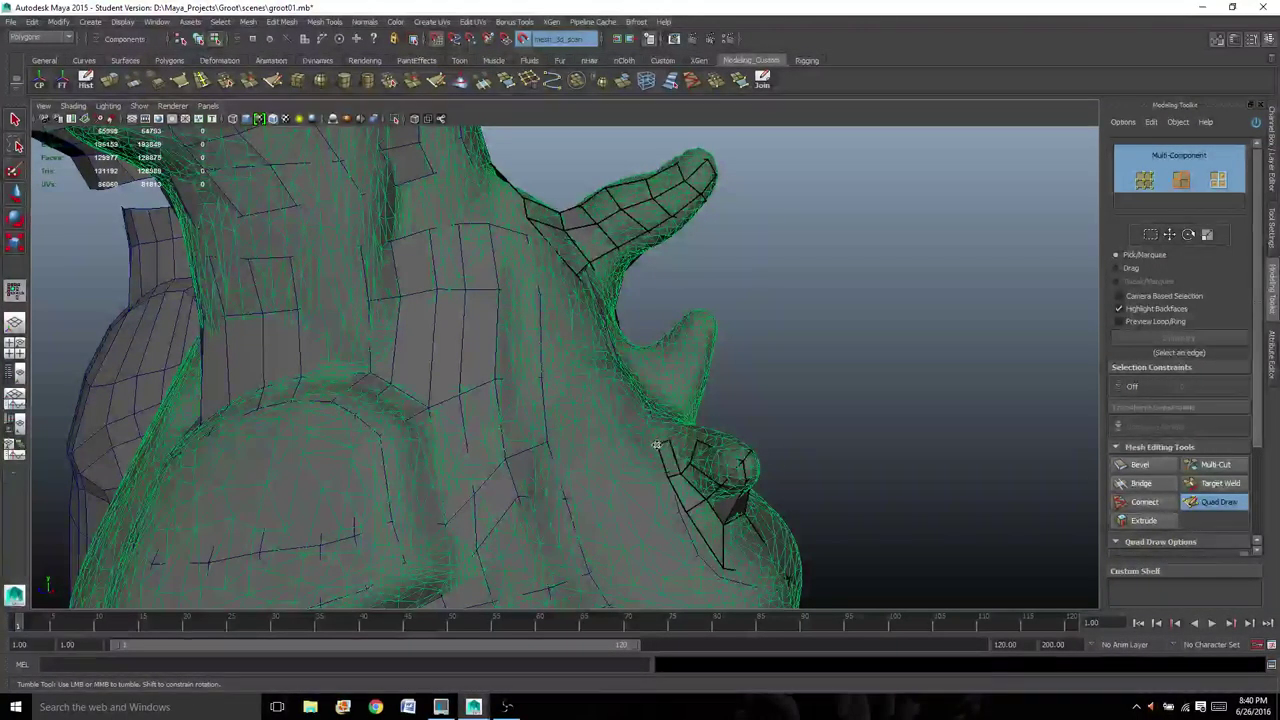
alt+drag(655, 453, 633, 385)
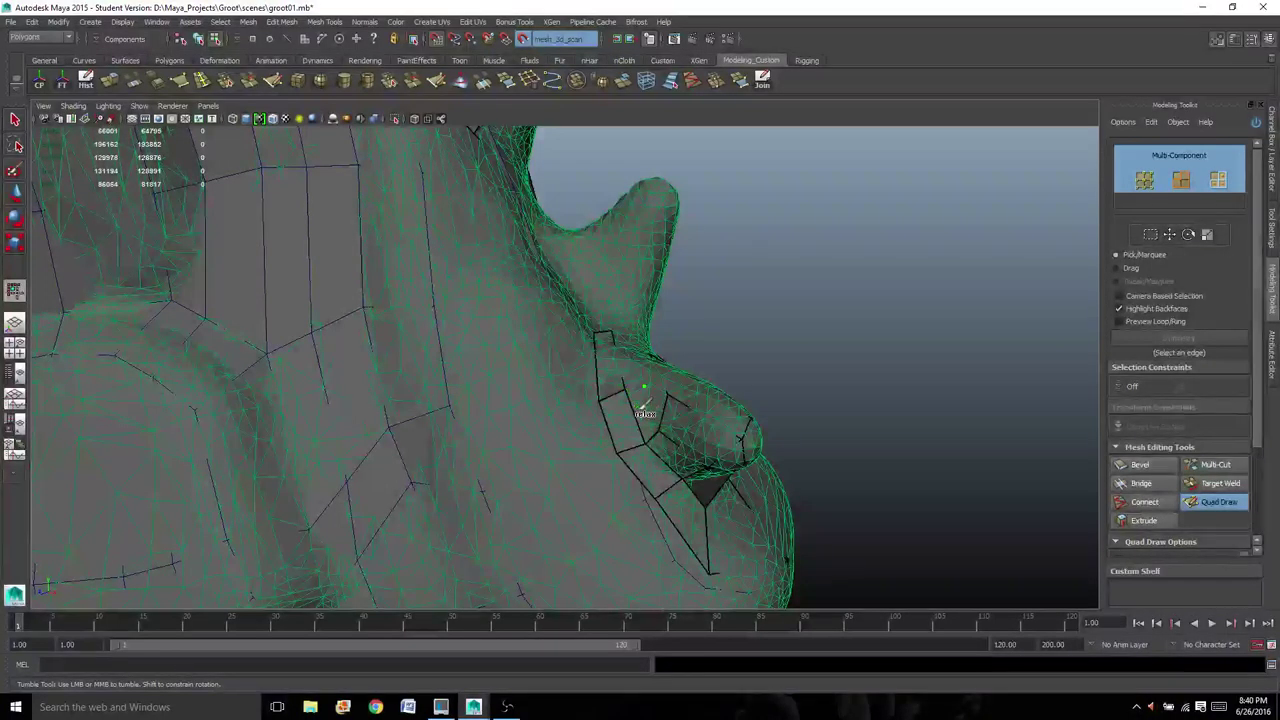
shift+click(643, 414)
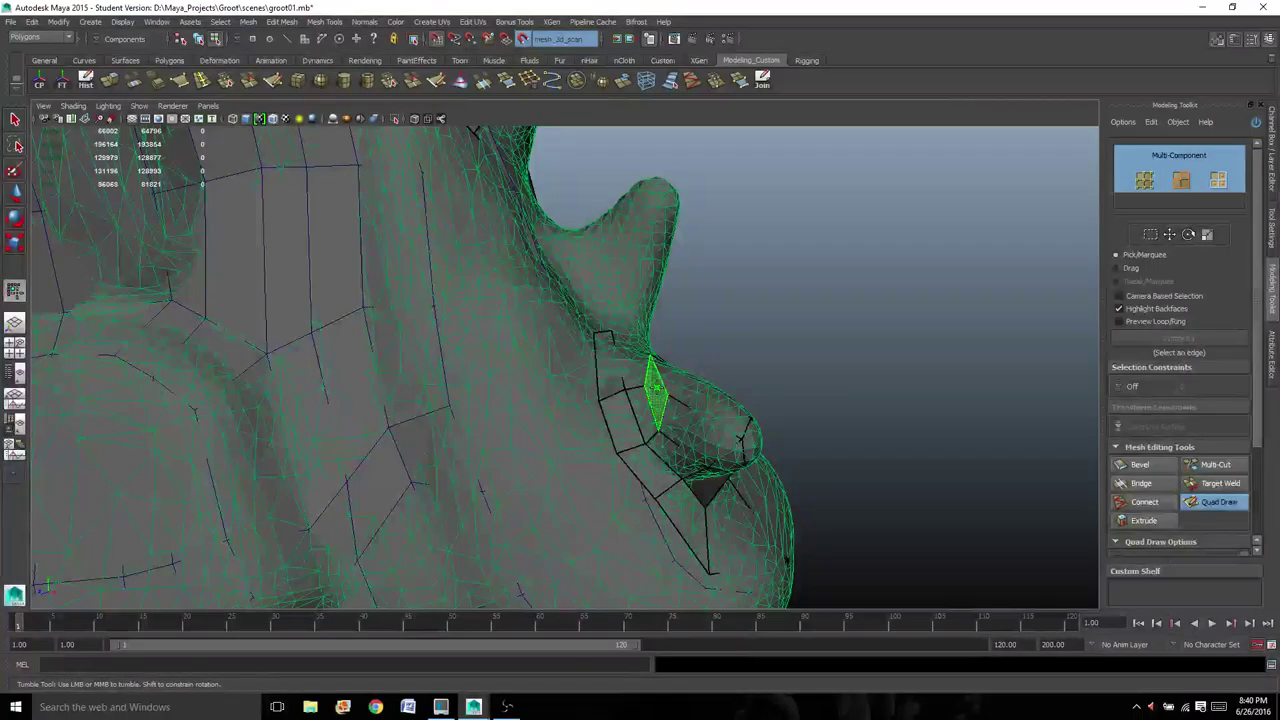
shift+click(656, 385)
mouse_move(656, 385)
alt+mouse_down()
mouse_move(619, 435)
mouse_move(572, 393)
alt+mouse_up()
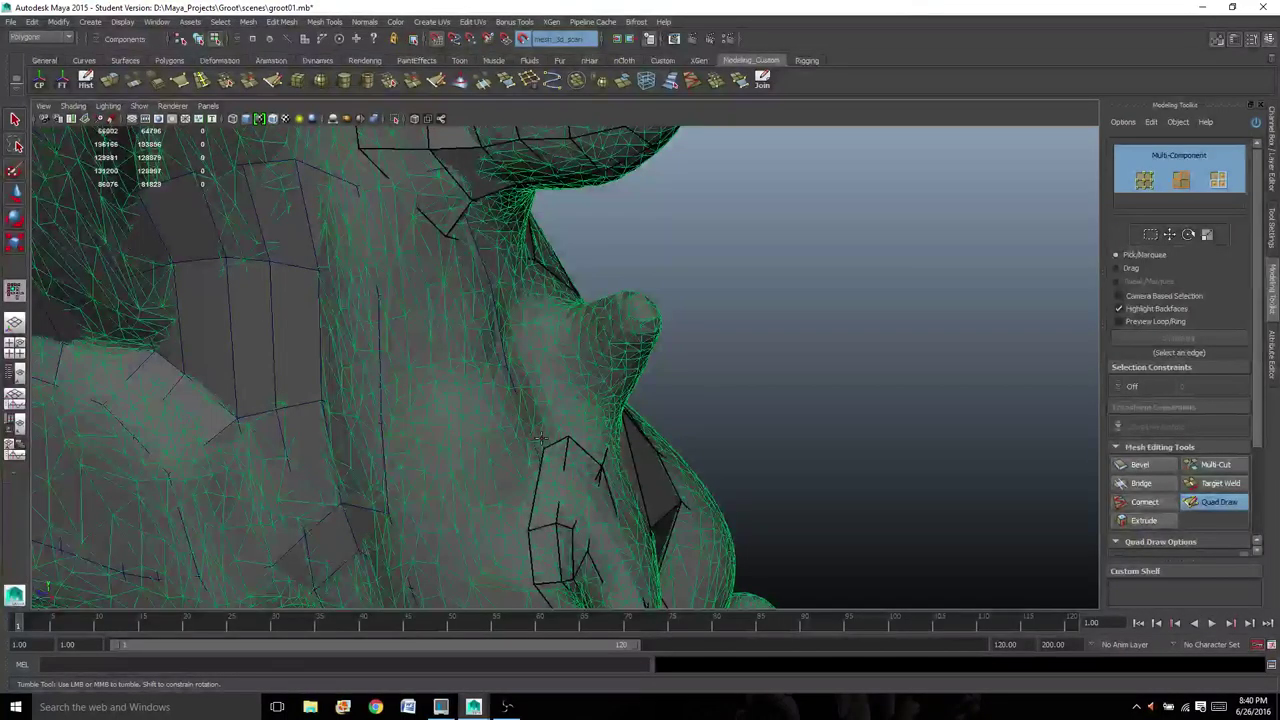
- Adjust the strip's end vertex, place two points toward the neighbouring pointed spike, and fill the quads between them
drag(551, 448, 543, 442)
scroll(543, 441, up, 3)
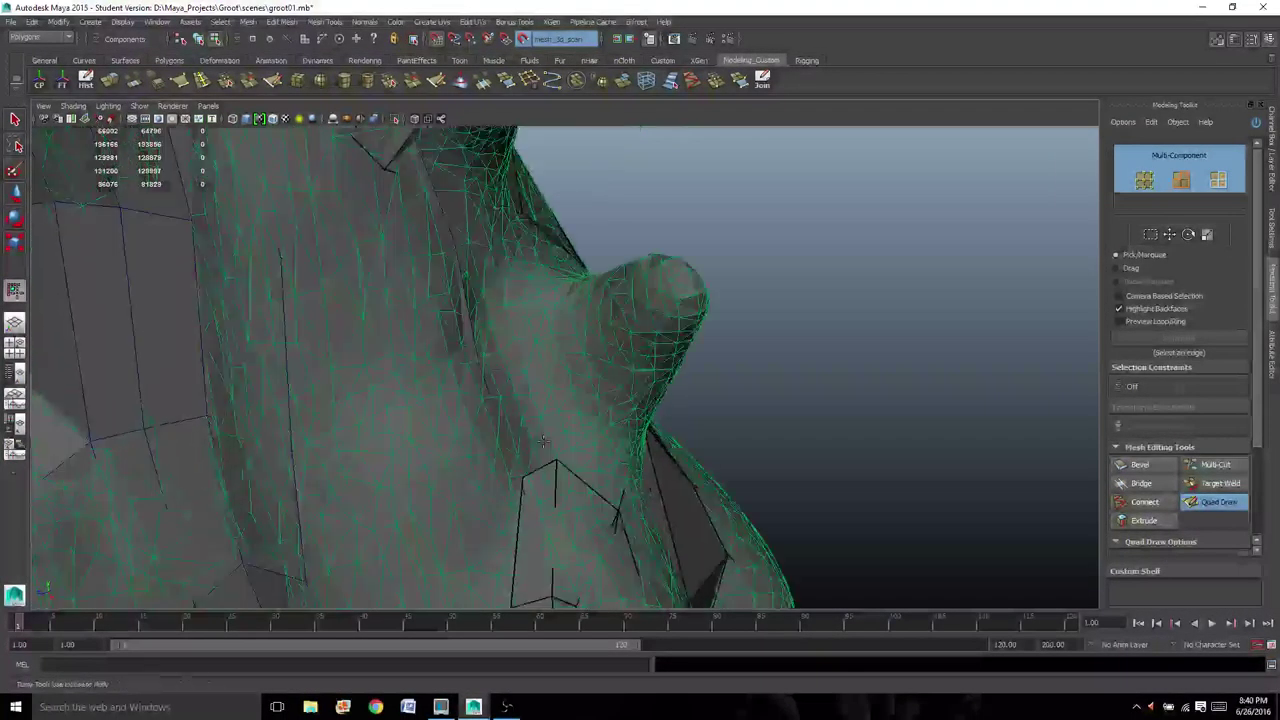
click(550, 392)
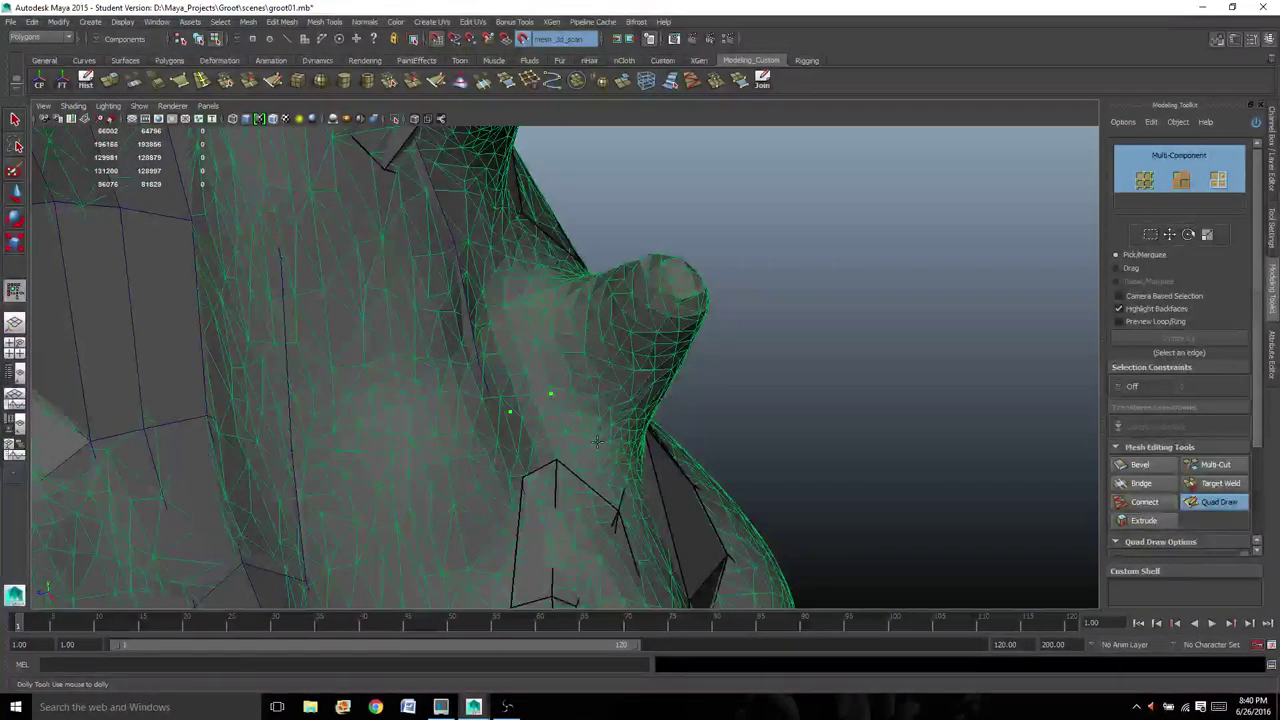
key(shift)
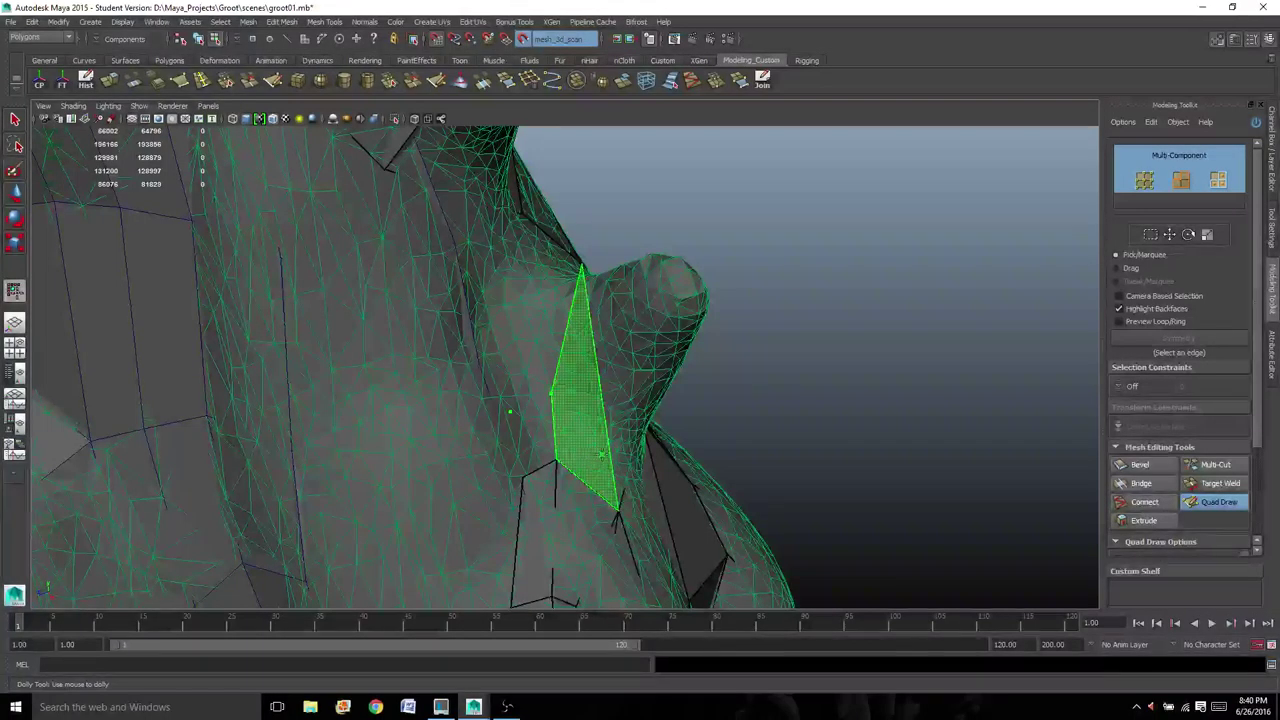
alt+drag(582, 434, 450, 318)
shift+click(438, 309)
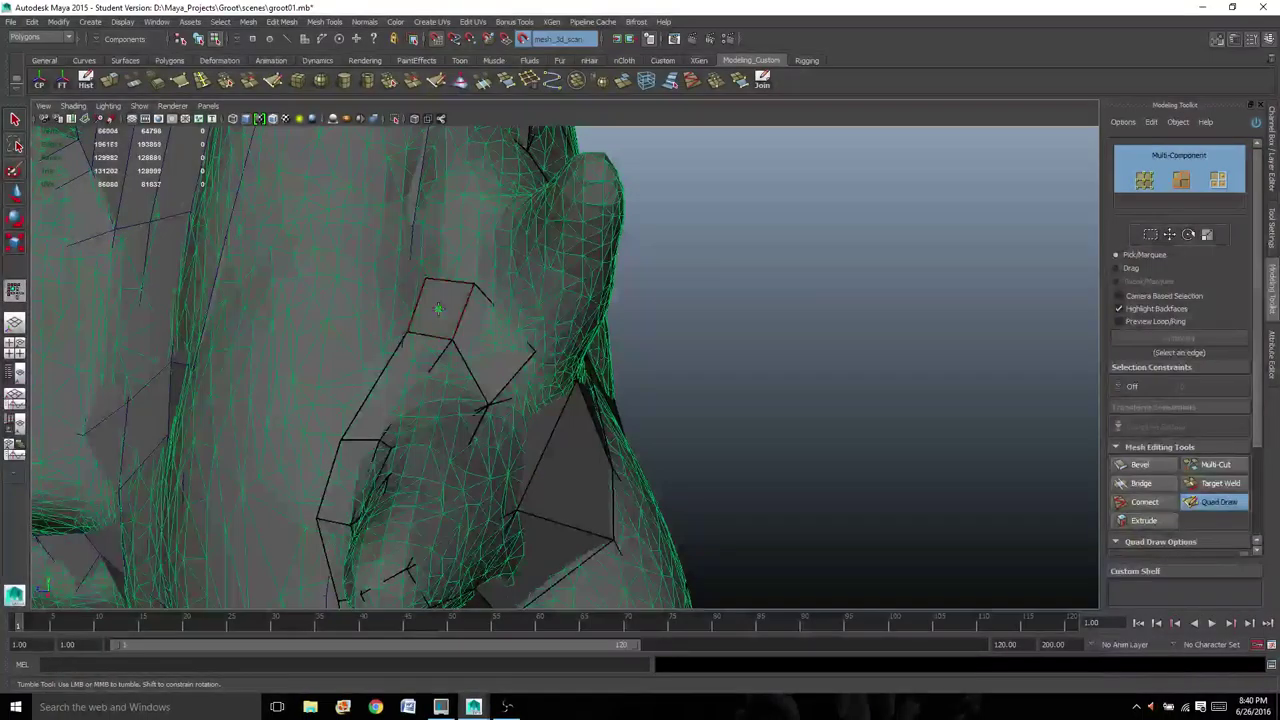
- Fill the gap between the two spikes with a quad and bridge it to the back shoulder mesh
alt+drag(539, 324, 356, 260)
alt+drag(680, 375, 676, 385)
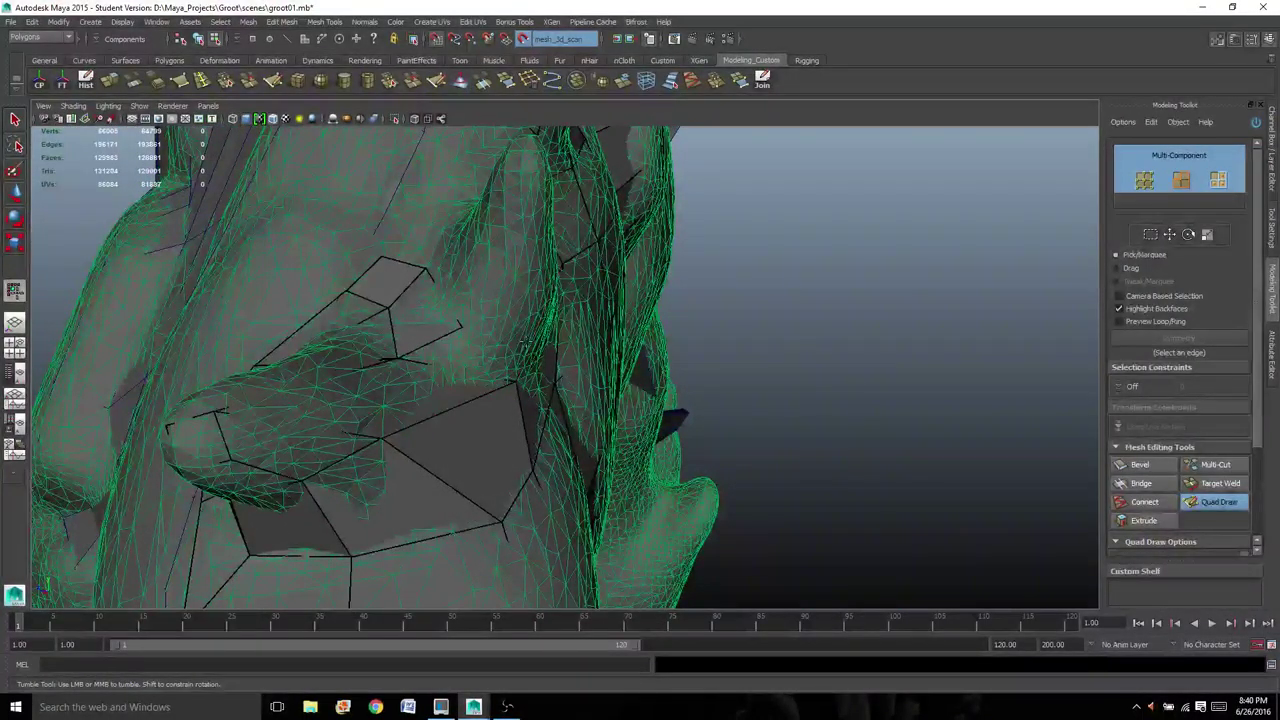
alt+drag(531, 342, 440, 305)
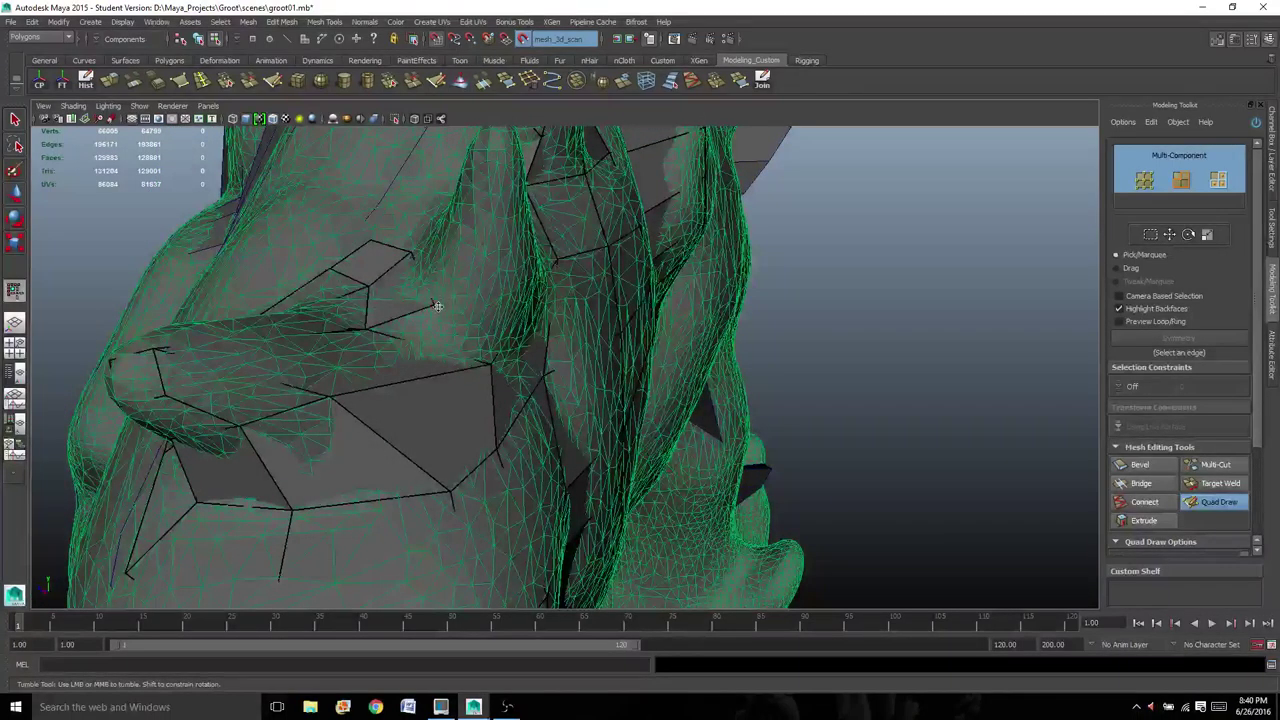
key(shift)
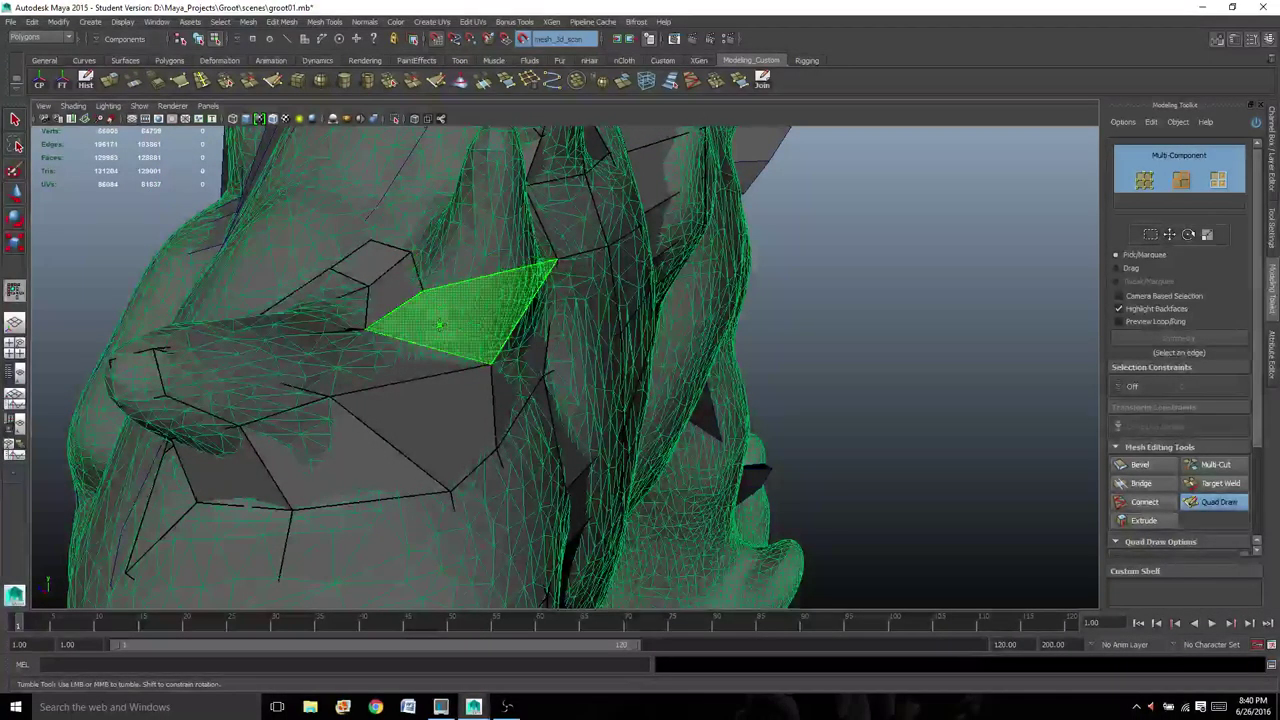
alt+drag(448, 318, 441, 391)
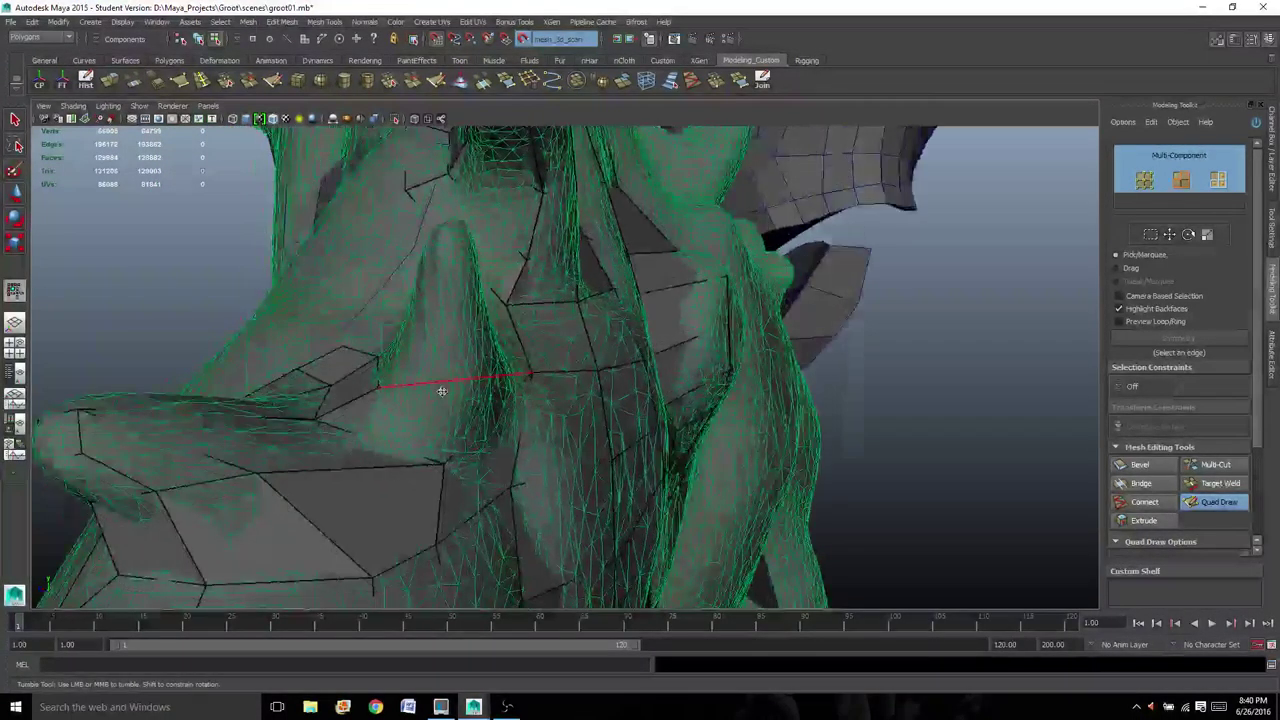
- Place Quad Draw points around the tip of the pointed spike to outline its first quads
click(477, 321)
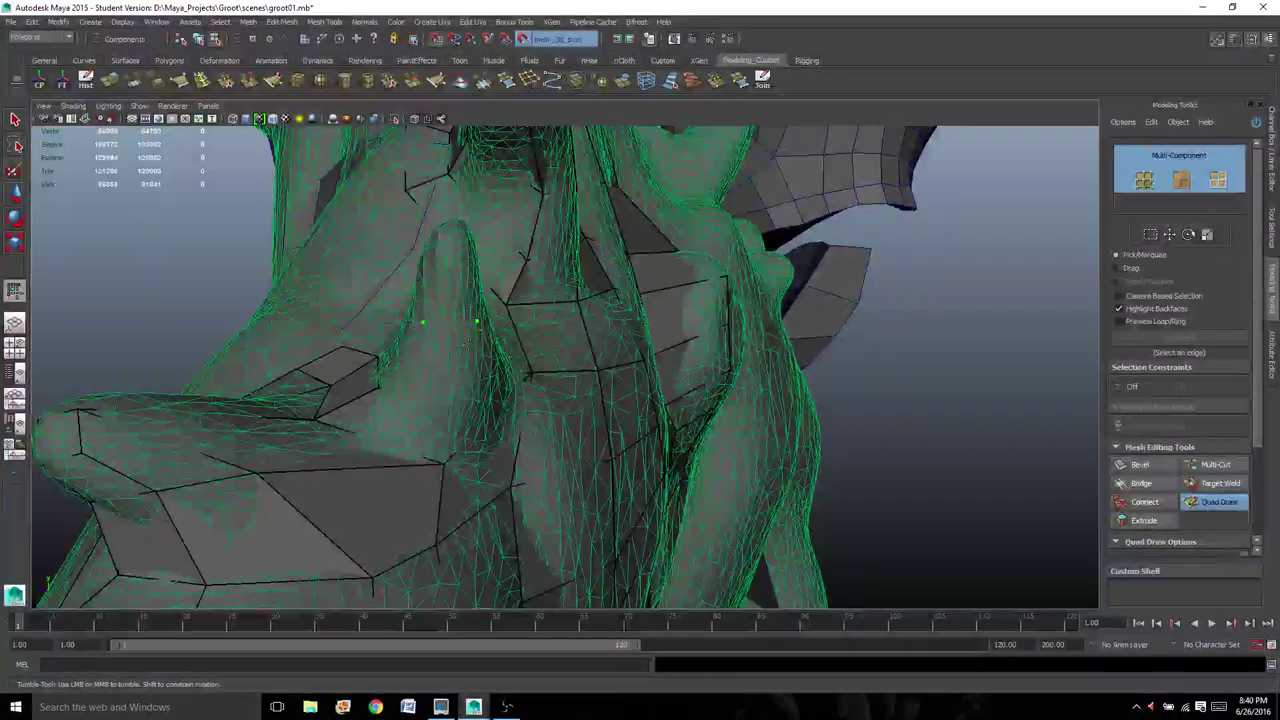
mouse_move(457, 351)
alt+mouse_down()
mouse_move(474, 300)
mouse_move(449, 380)
mouse_move(432, 390)
alt+mouse_up()
click(388, 284)
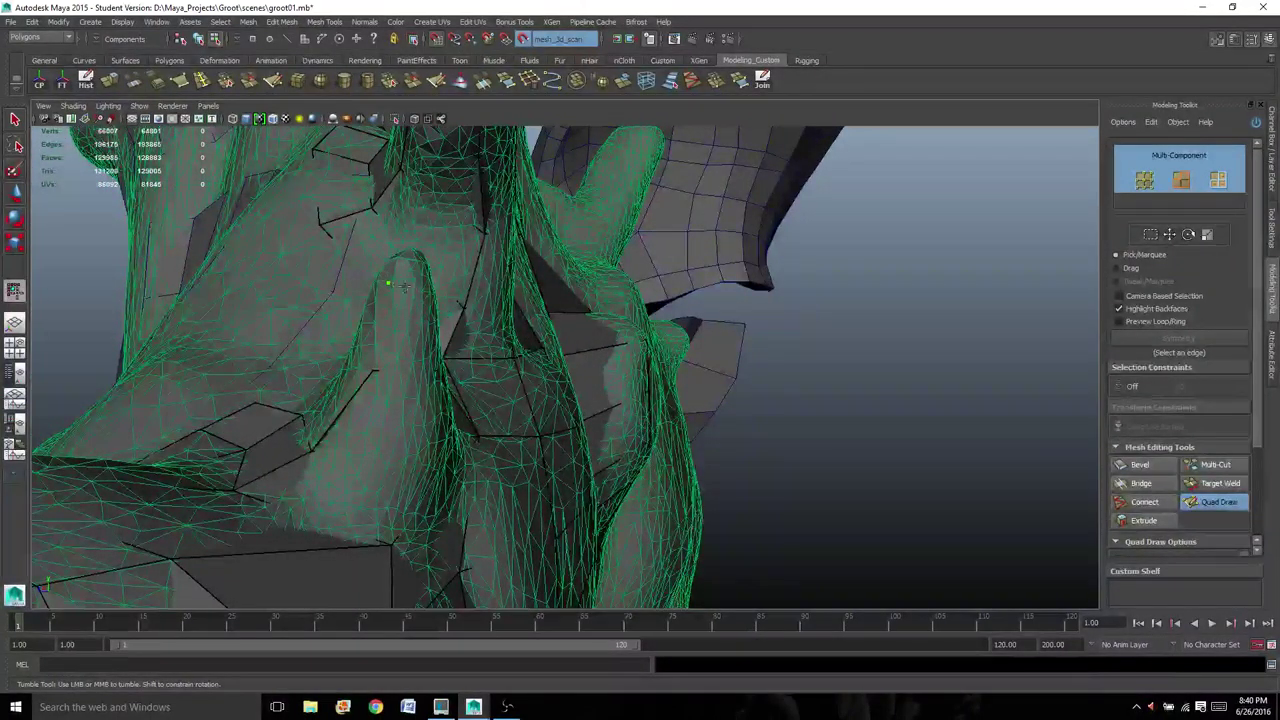
alt+drag(396, 363, 446, 441)
click(461, 442)
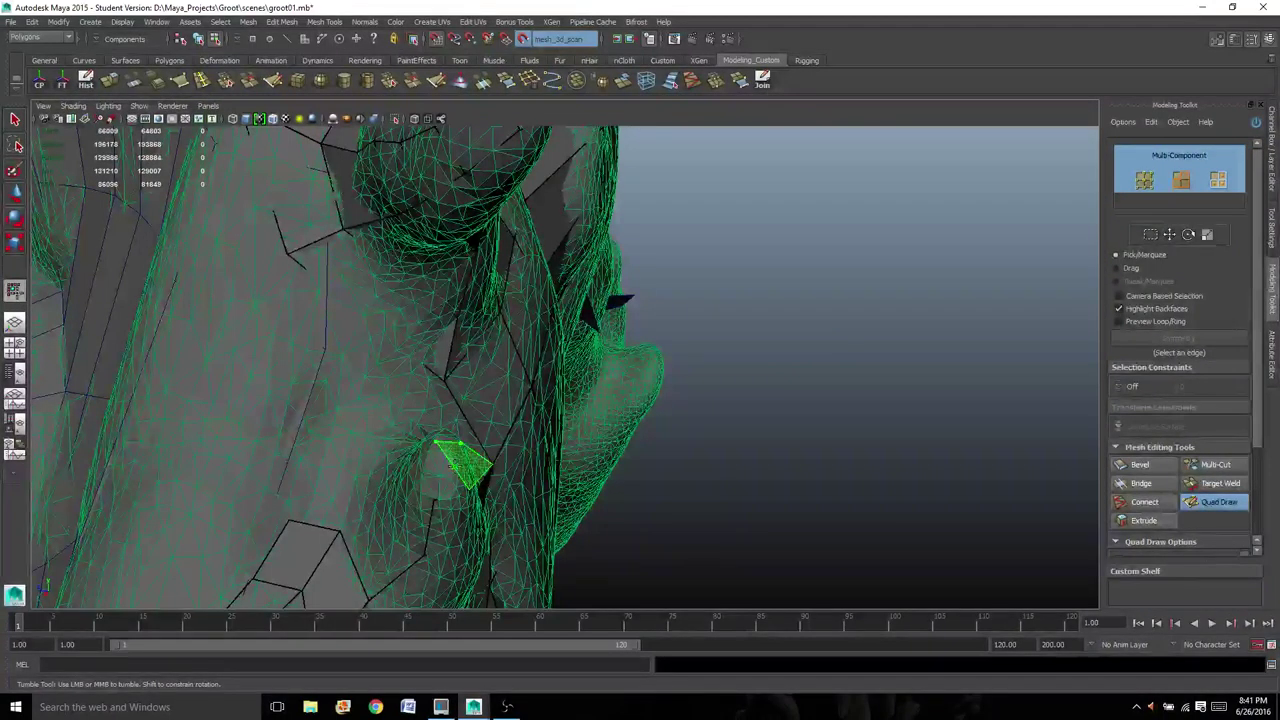
- Fill a quad on the side of the pointed spike's tip, place a point at its base, and fill the adjoining quads
alt+drag(493, 470, 628, 508)
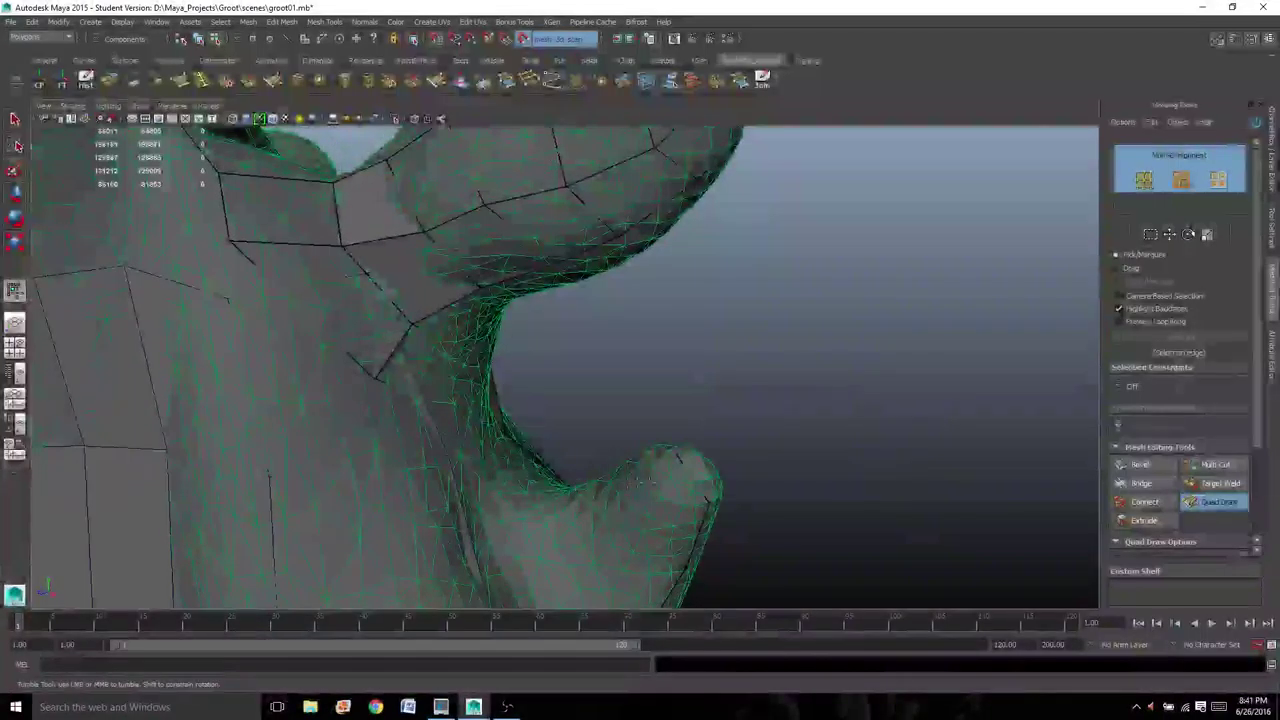
alt+middle_drag(628, 508, 577, 400)
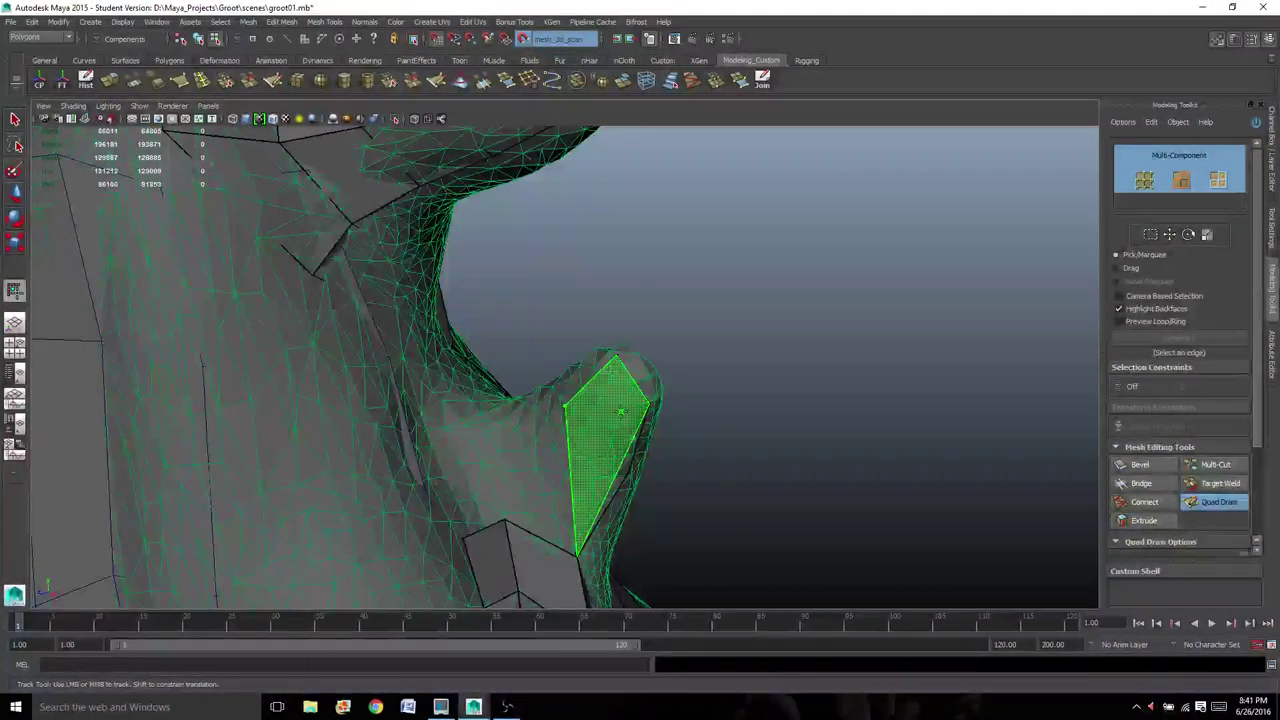
shift+click(604, 457)
click(512, 413)
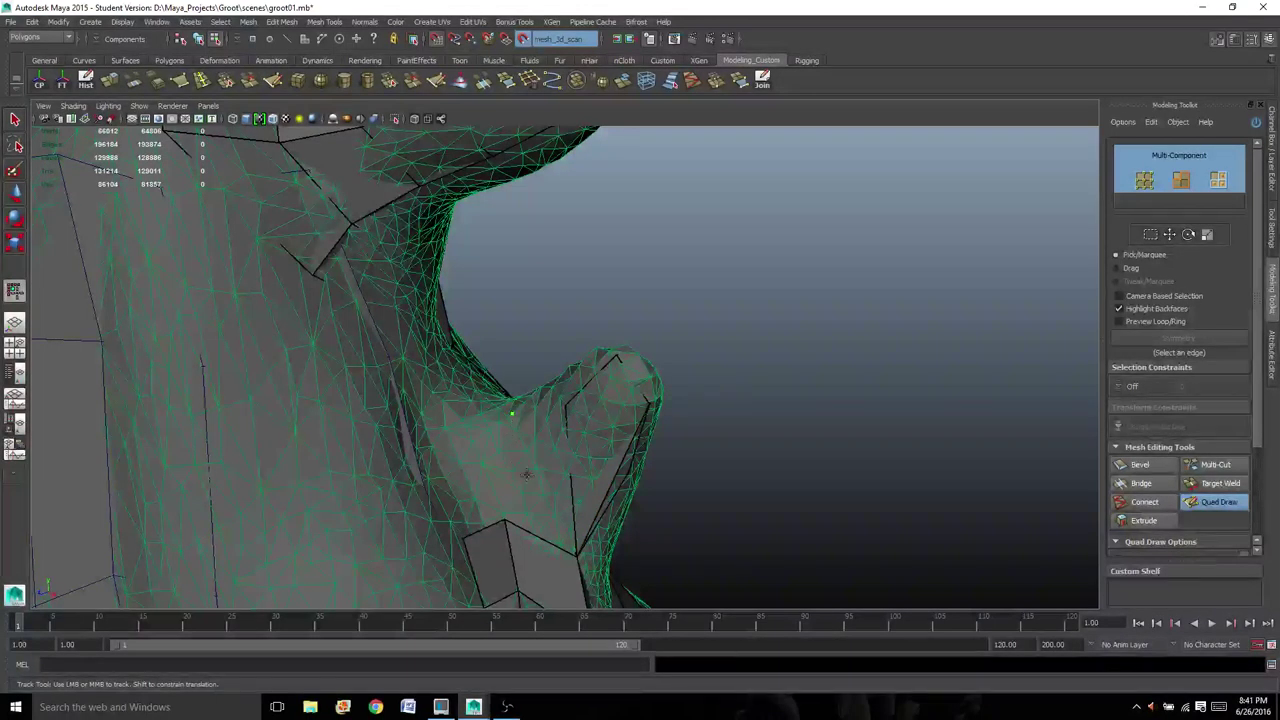
shift+click(540, 479)
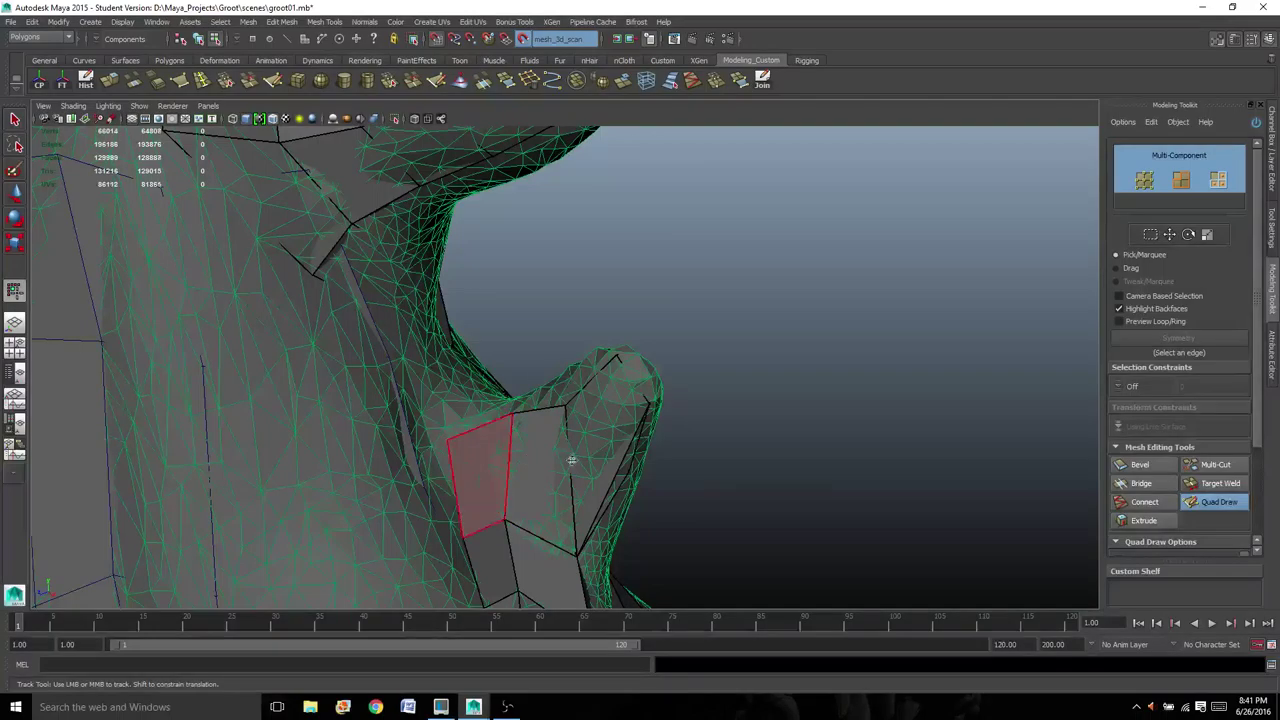
- Fill the quad on the opposite side of the pointed spike, joining it to the shoulder mesh
alt+drag(572, 460, 343, 466)
alt+middle_drag(343, 466, 386, 491)
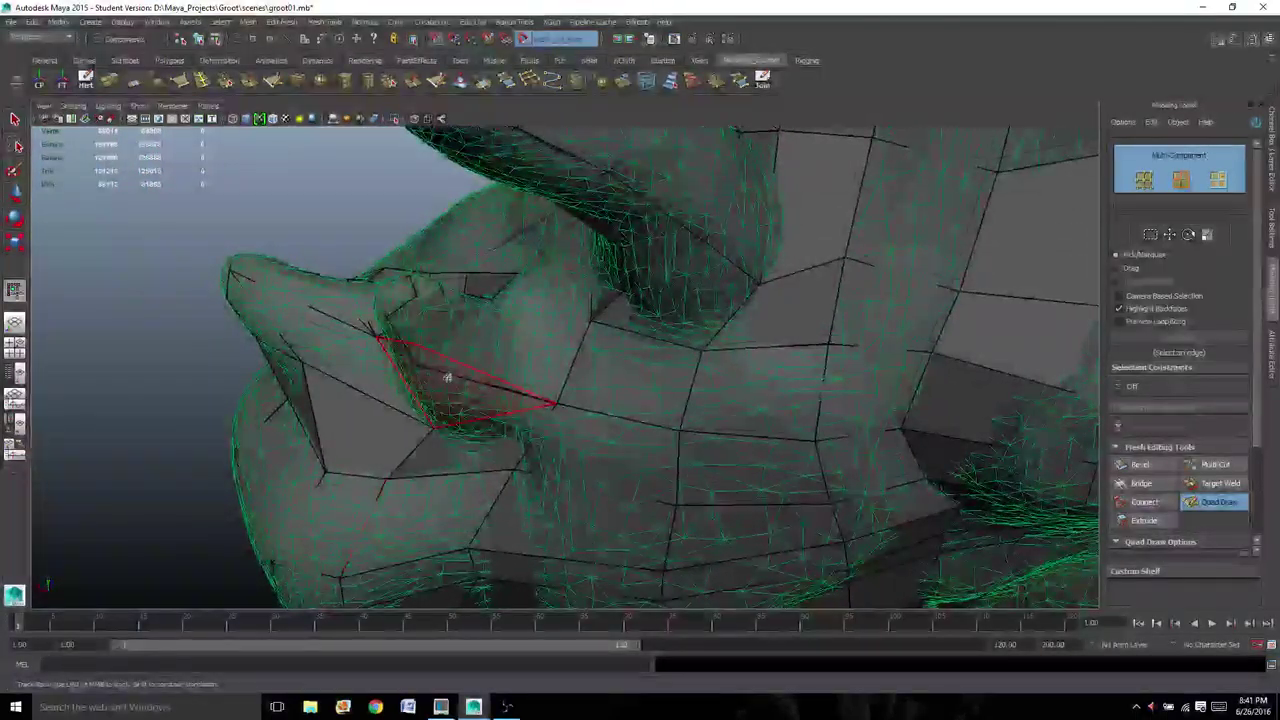
alt+drag(448, 377, 450, 325)
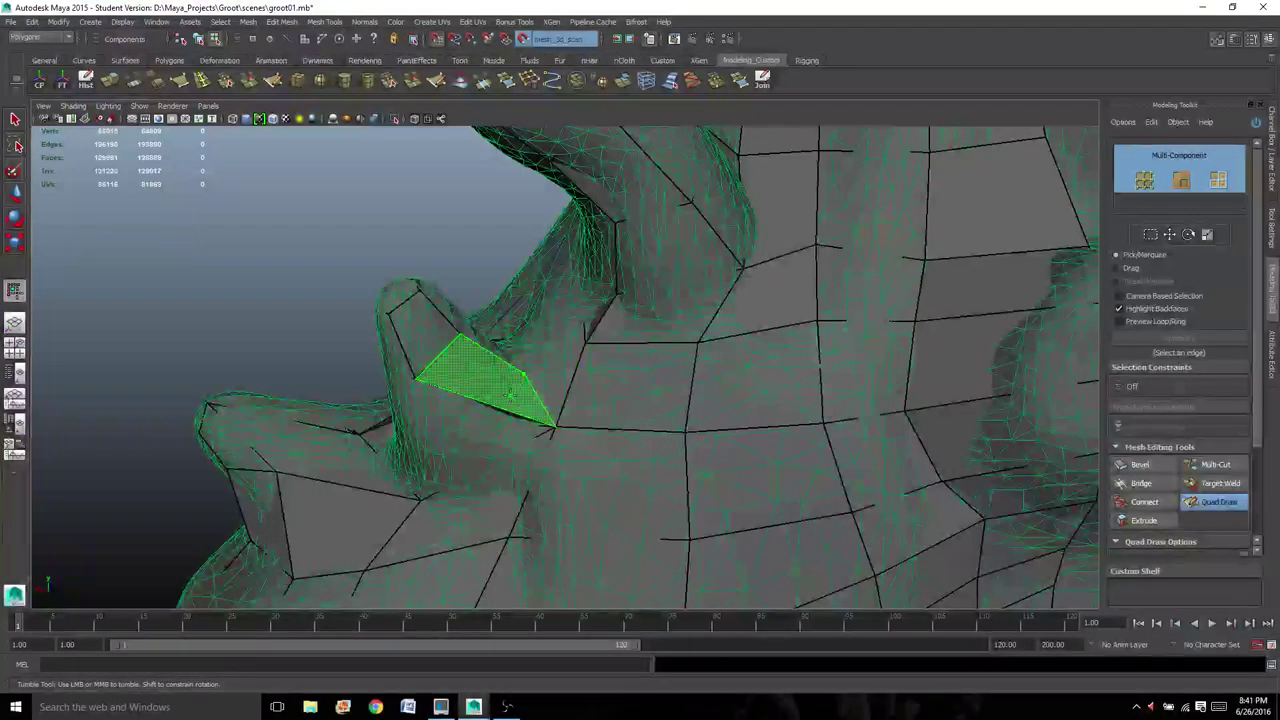
shift+click(466, 378)
- Place points below the round spike and fill quads linking its base to the strip beside the pointed spike
mouse_move(440, 382)
alt+mouse_down()
mouse_move(684, 455)
mouse_move(520, 440)
mouse_move(611, 460)
mouse_move(560, 457)
mouse_move(540, 412)
mouse_move(477, 391)
mouse_move(487, 411)
mouse_move(451, 371)
mouse_move(466, 363)
mouse_move(467, 385)
mouse_move(483, 380)
alt+mouse_up()
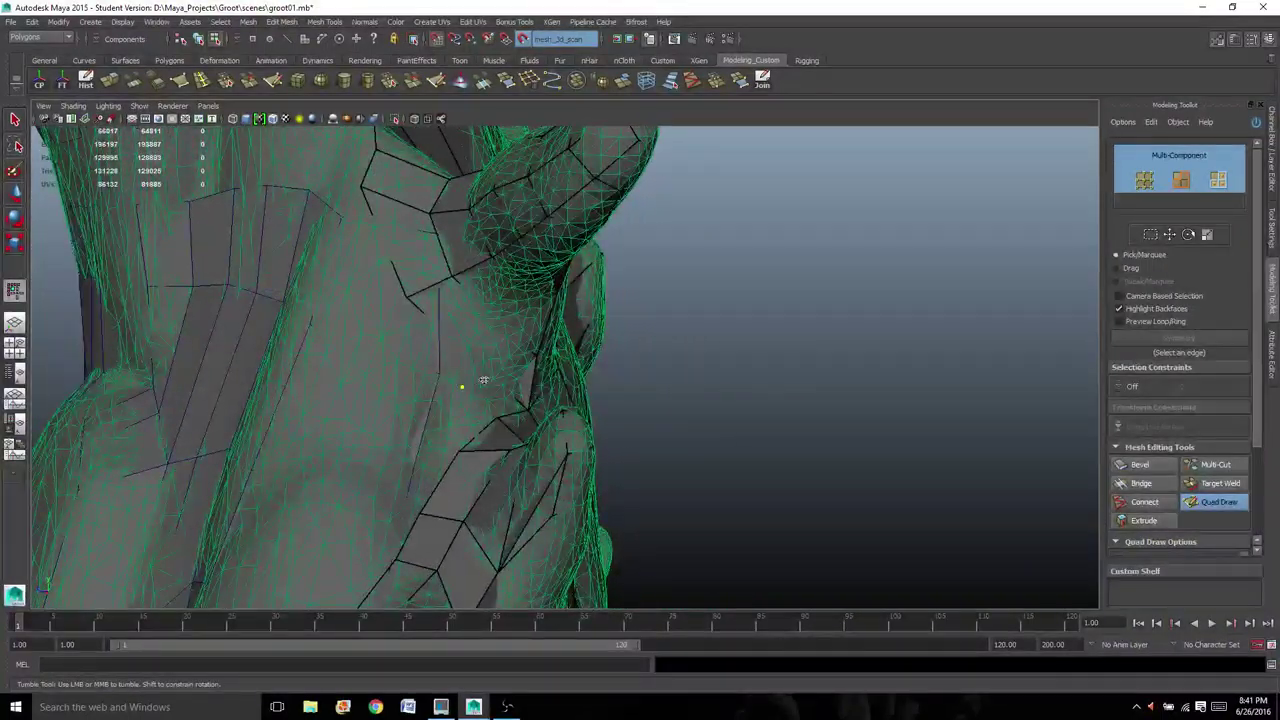
scroll(508, 389, up, 1)
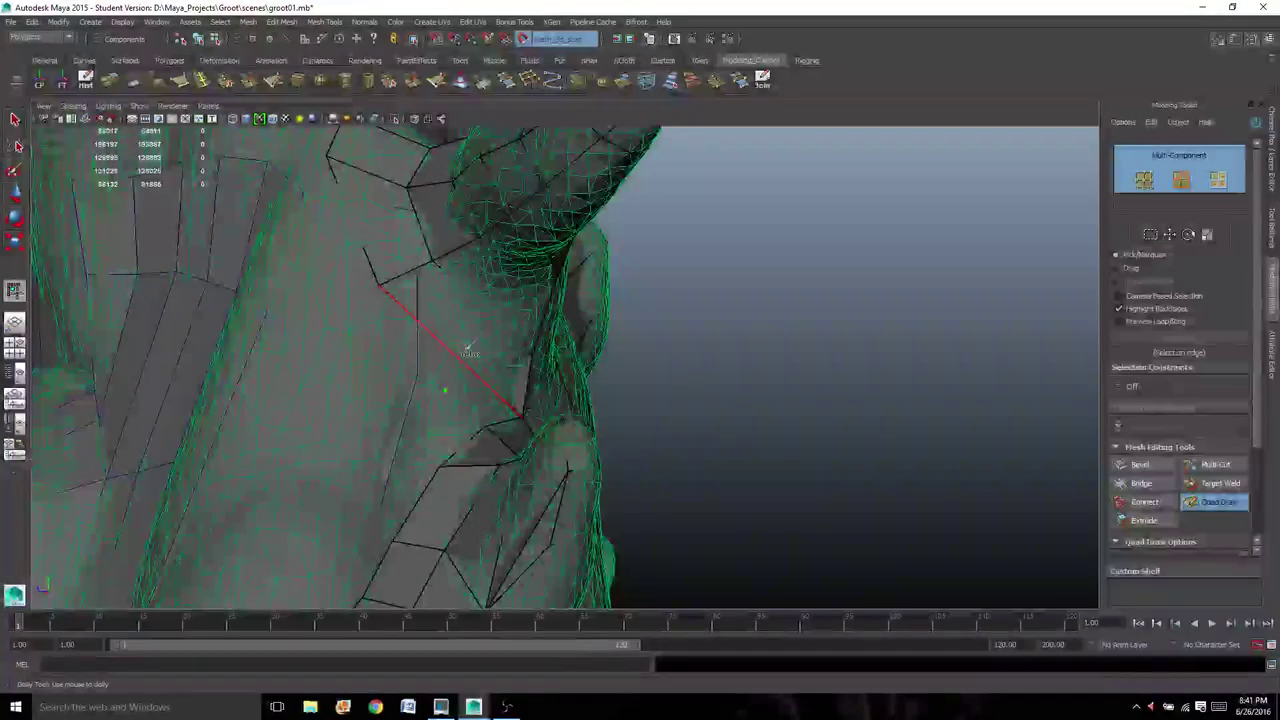
click(425, 383)
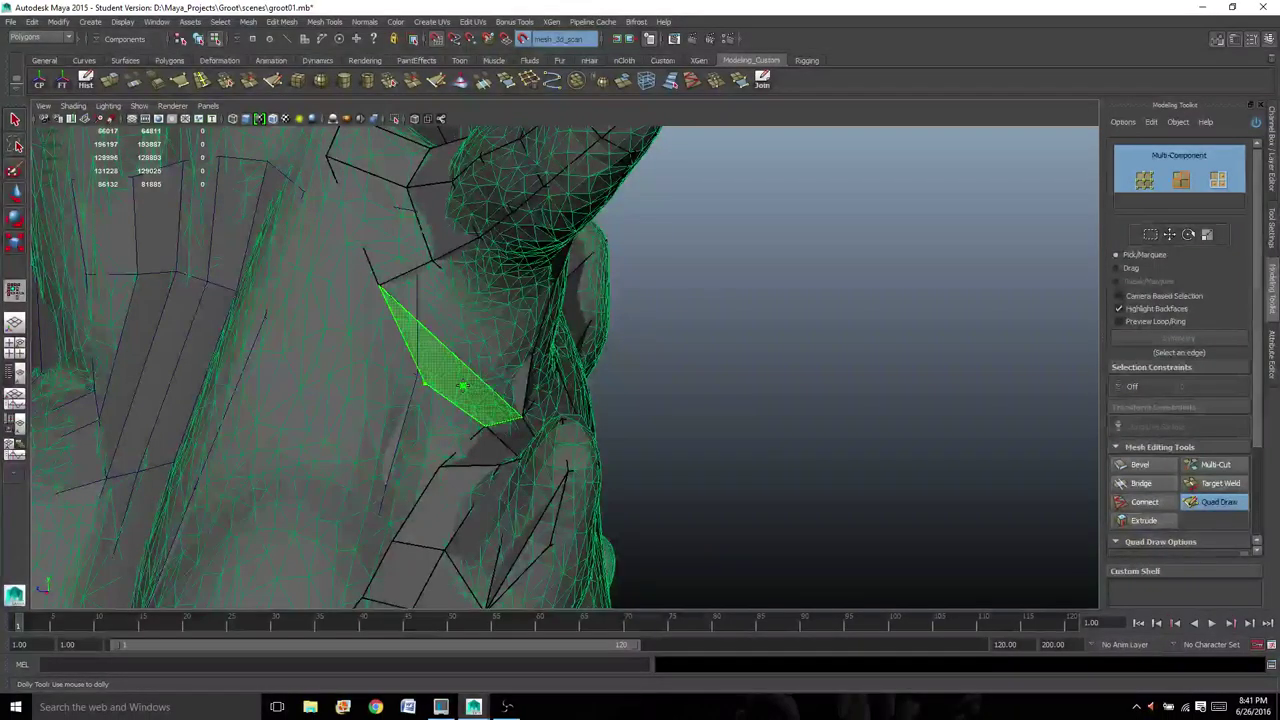
alt+drag(470, 385, 456, 408)
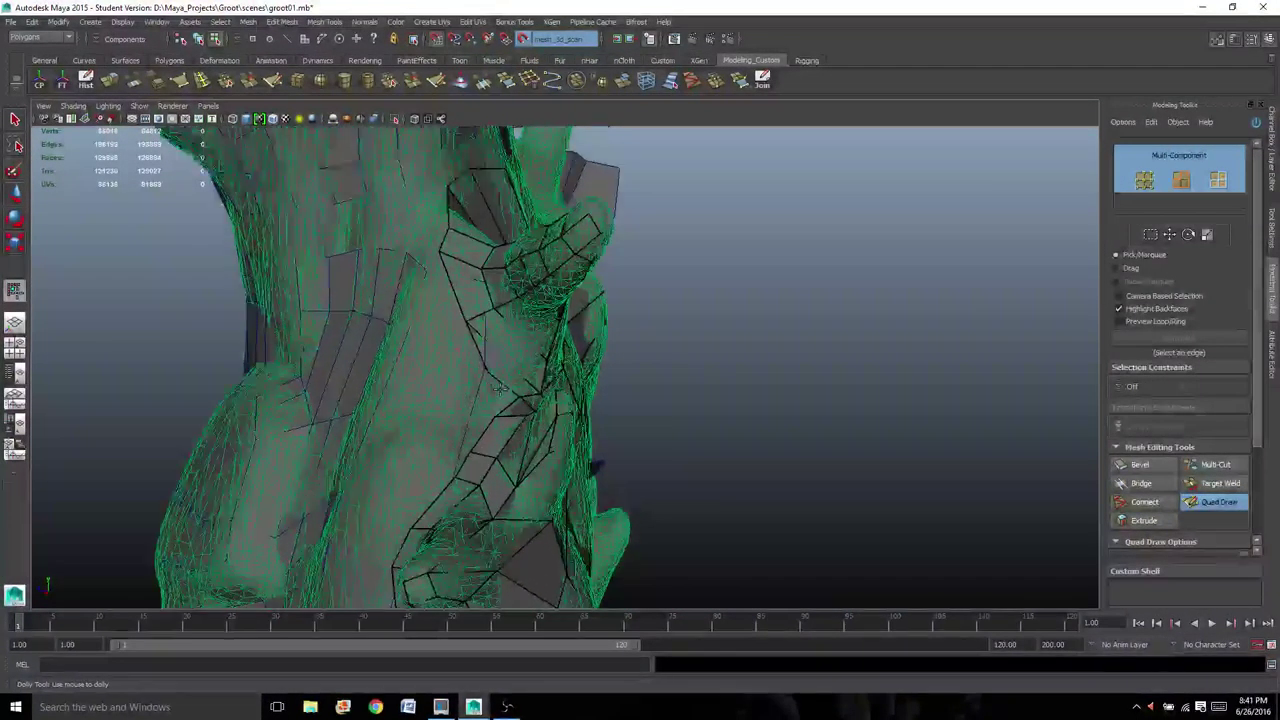
scroll(456, 408, up, 1)
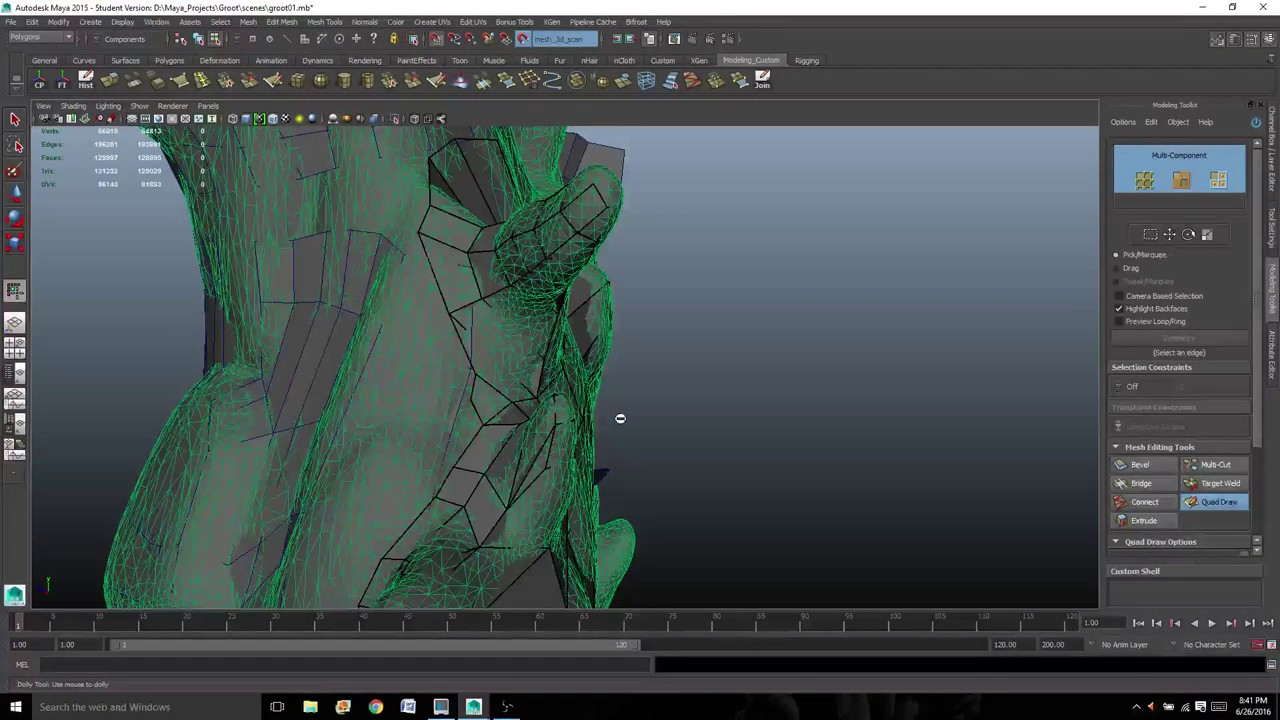
- Leave Quad Draw, return to object selection, and turn off the wireframe-on-shaded display
scroll(611, 426, down, 2)
alt+drag(611, 426, 690, 385)
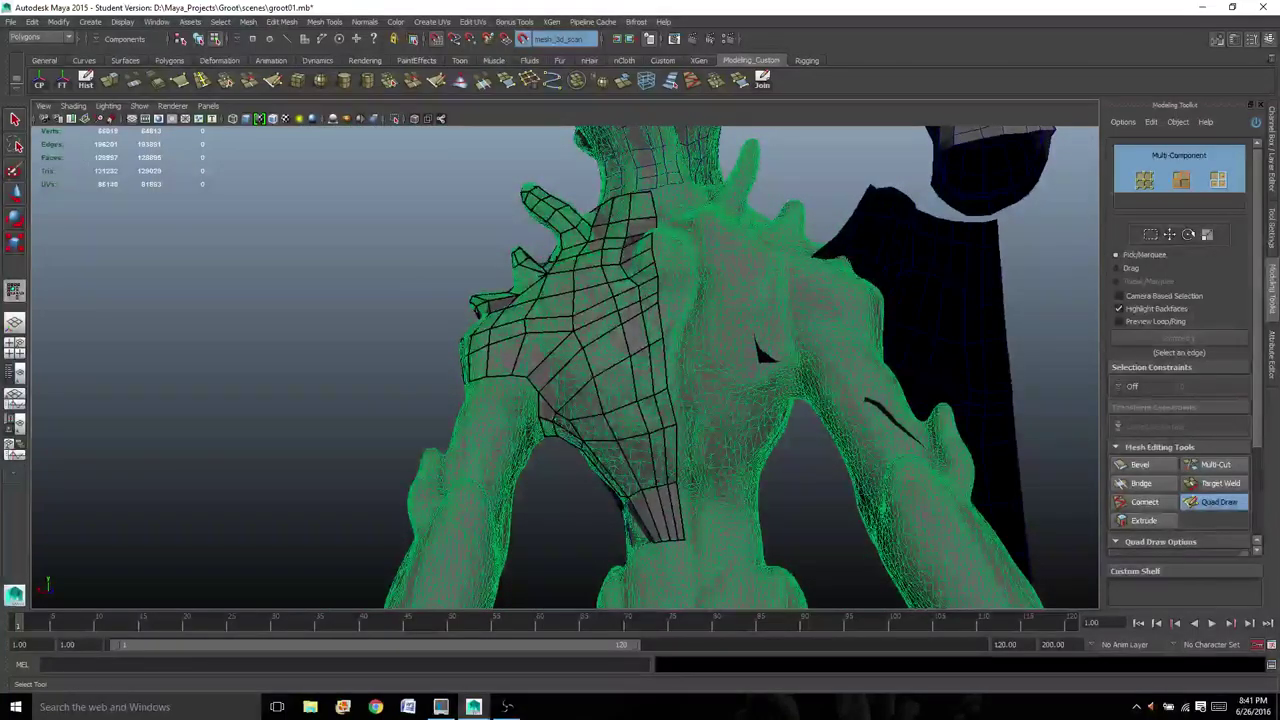
click(14, 120)
right_drag(602, 284, 652, 260)
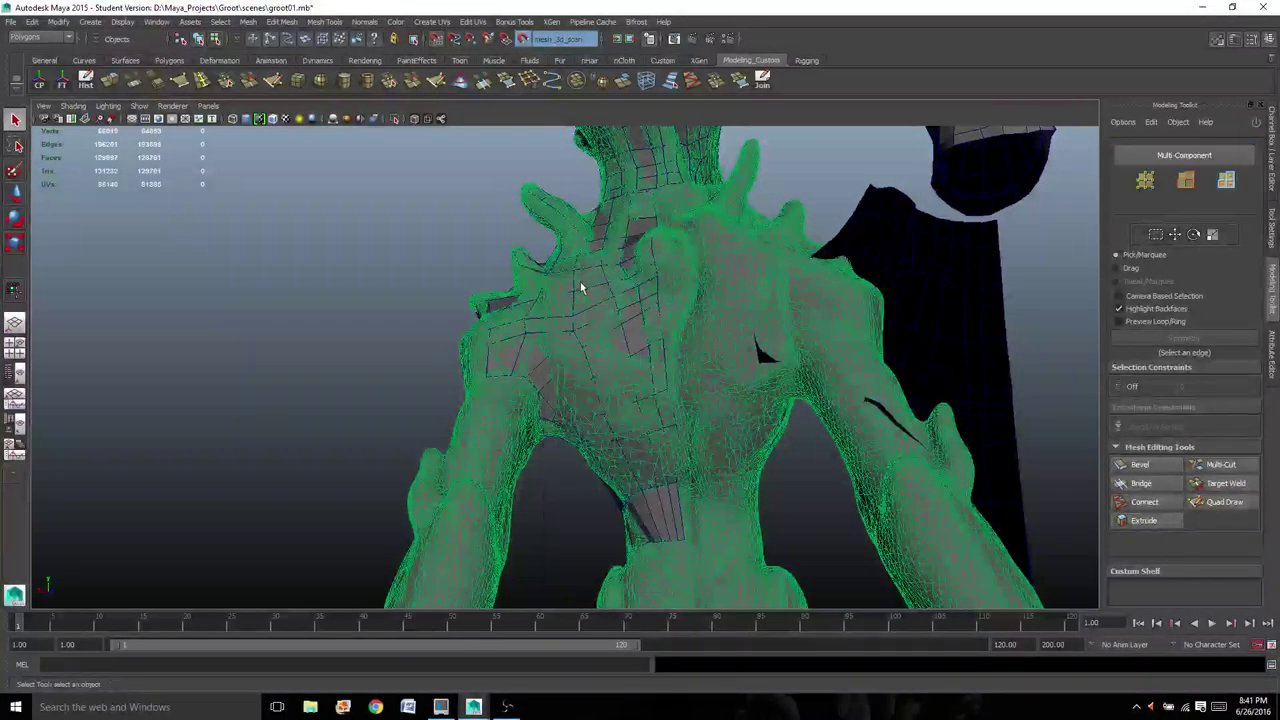
click(273, 119)
scroll(409, 320, down, 5)
mouse_move(409, 320)
alt+mouse_down()
mouse_move(560, 370)
mouse_move(694, 371)
mouse_move(658, 307)
alt+mouse_up()
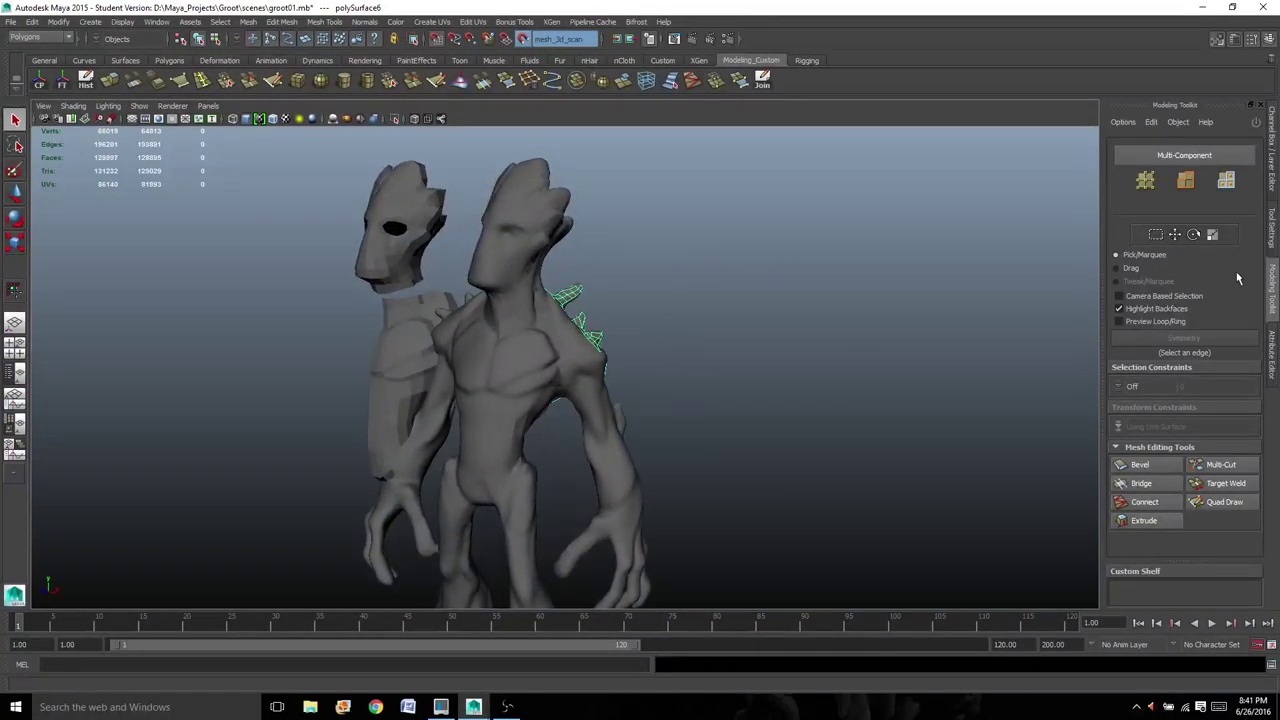
alt+right_drag(600, 450, 923, 354)
scroll(490, 365, down, 4)
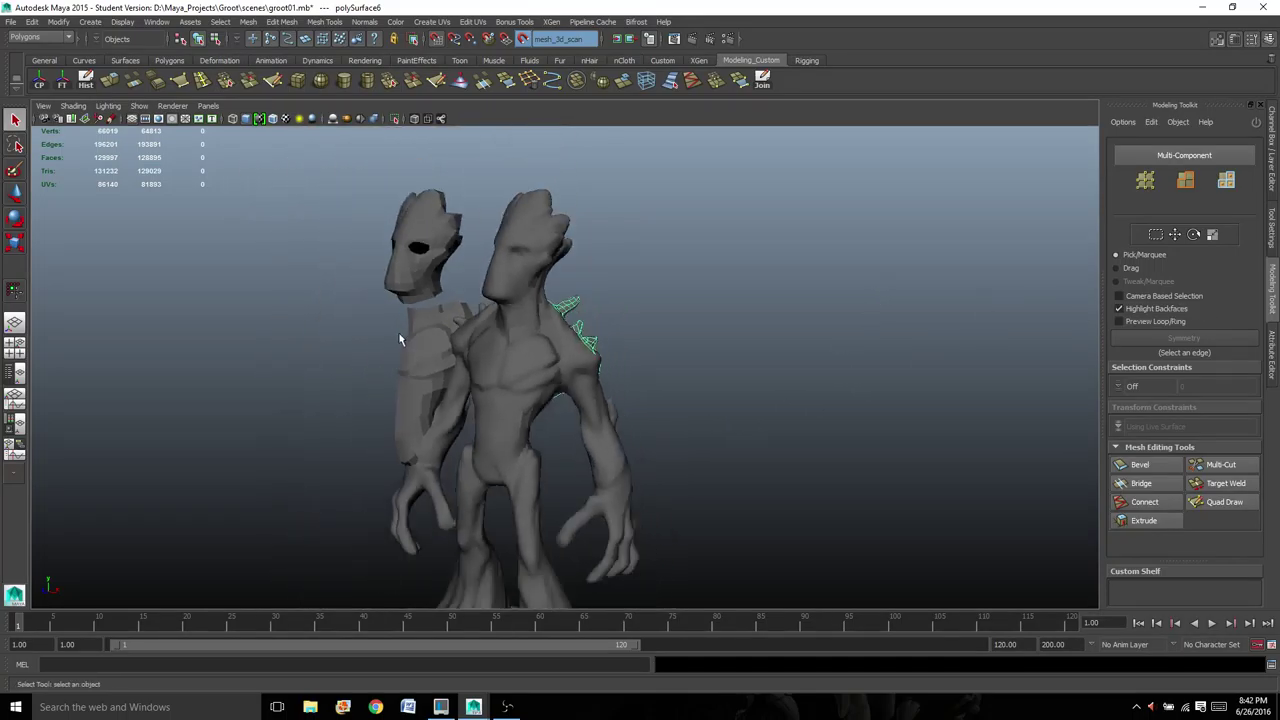
alt+drag(420, 345, 439, 353)
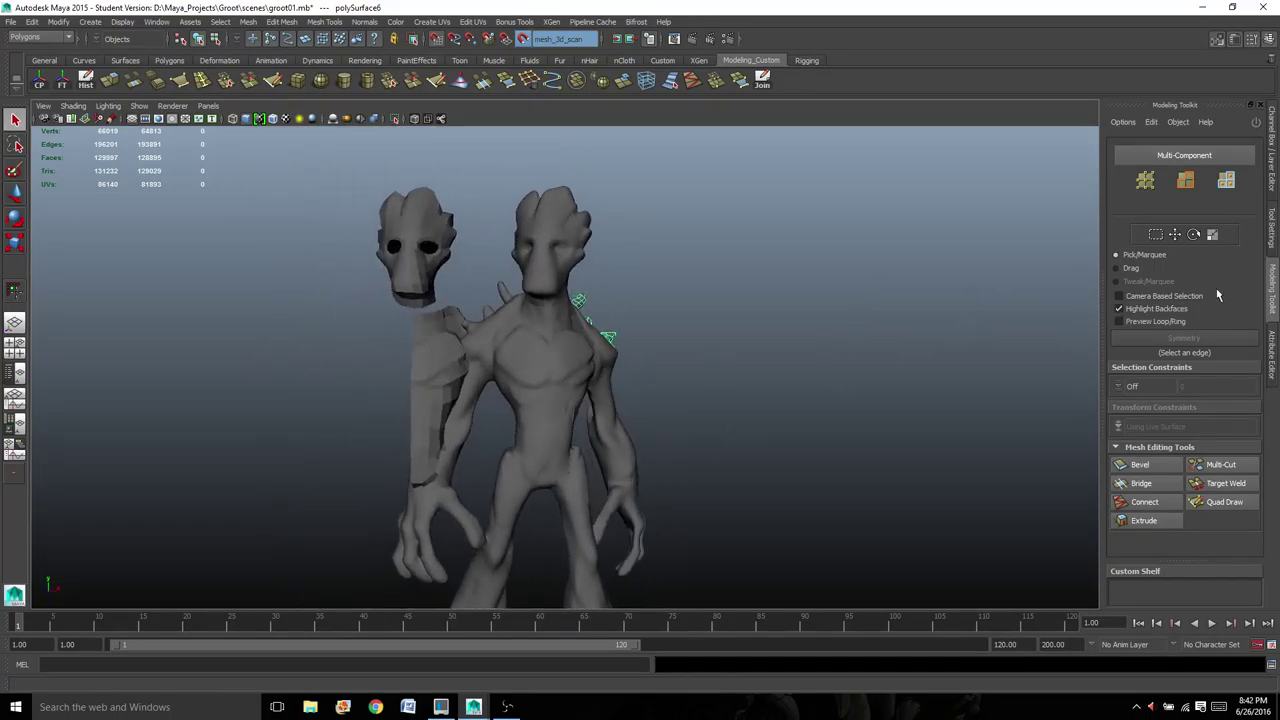
- Hide the scan_refference layer and duplicate the retopologized shoulder and back mesh
click(1270, 175)
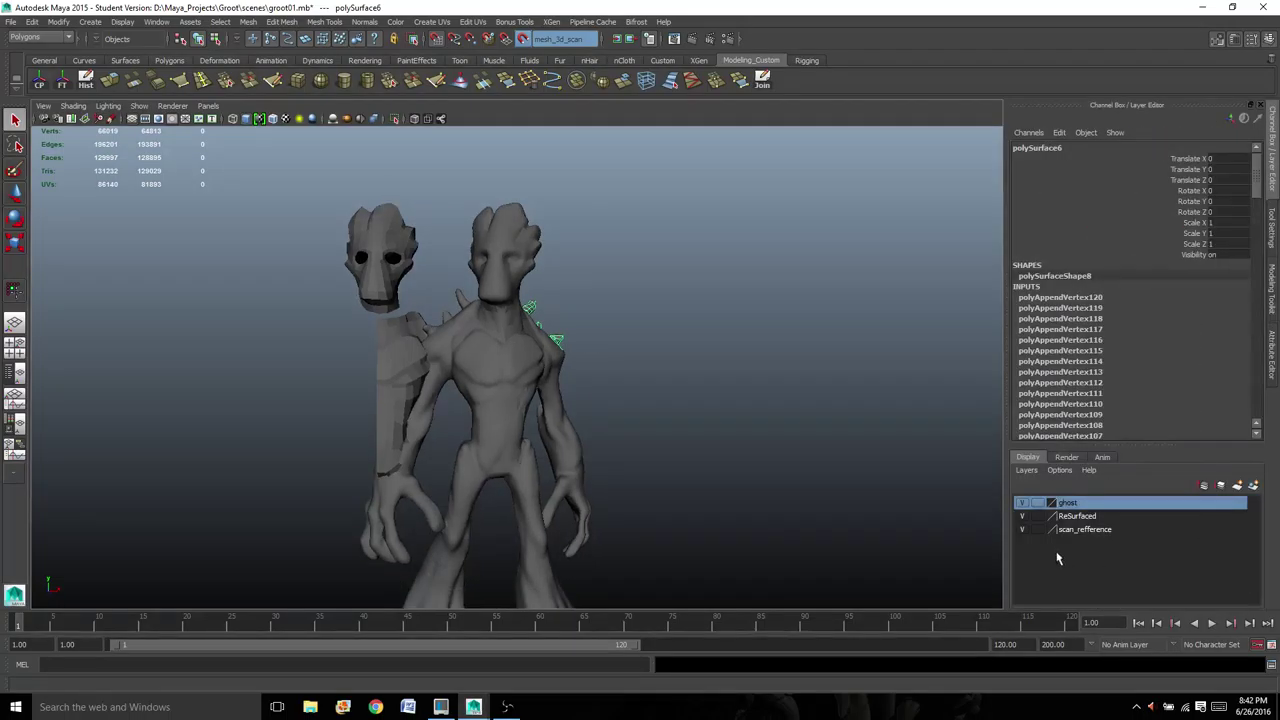
click(1022, 529)
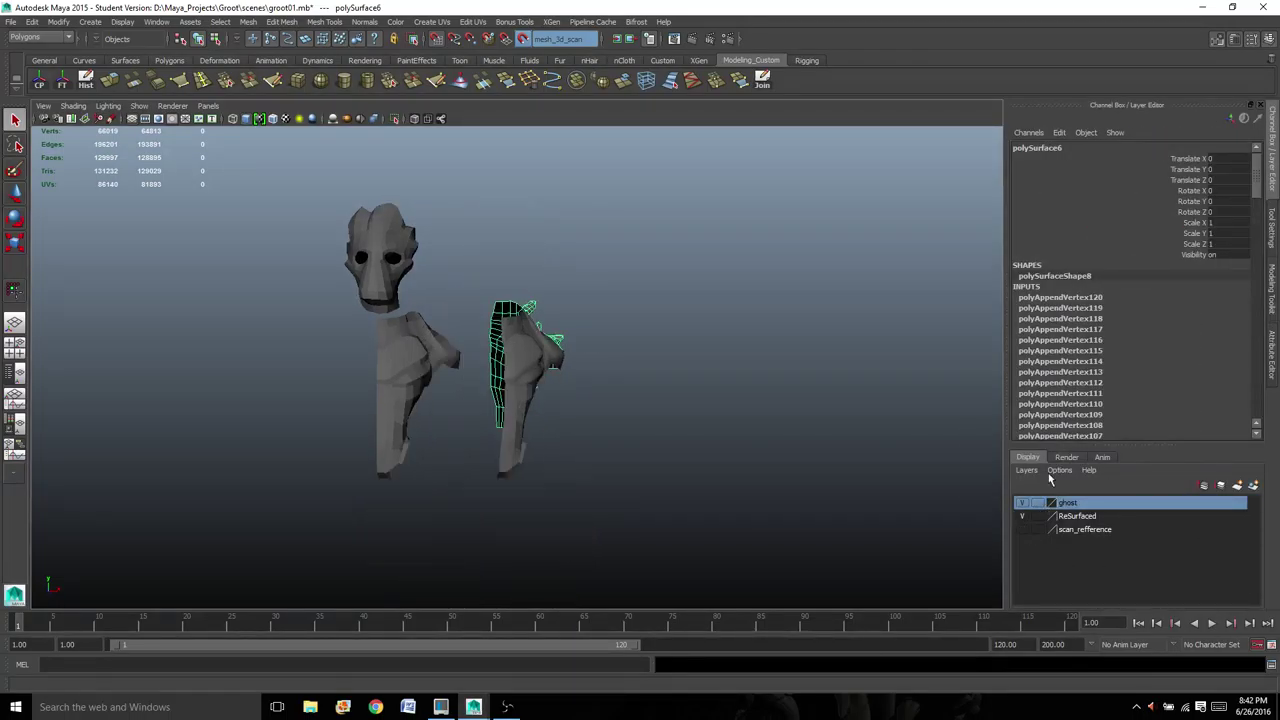
scroll(530, 451, up, 3)
alt+drag(551, 434, 363, 438)
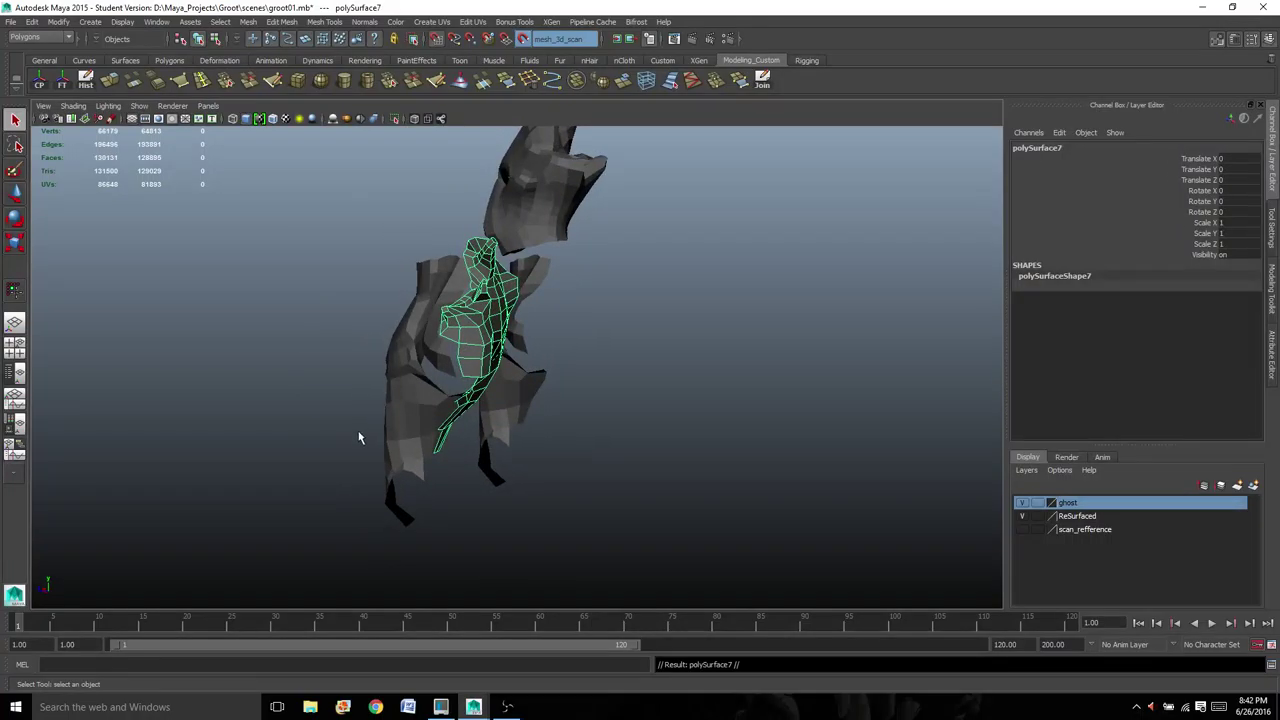
- Move the duplicate sideways to Translate X -22.54 so it sits with the spare torso copy
key(w)
alt+drag(504, 412, 529, 413)
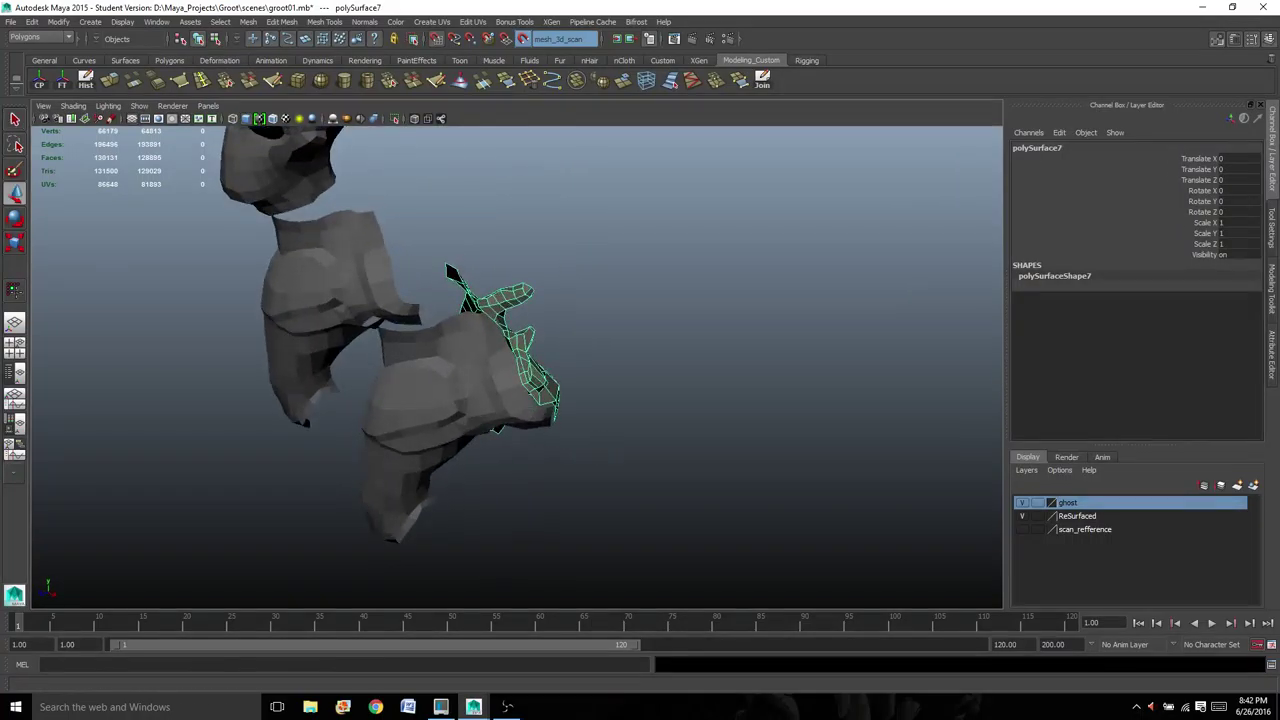
alt+drag(372, 420, 446, 357)
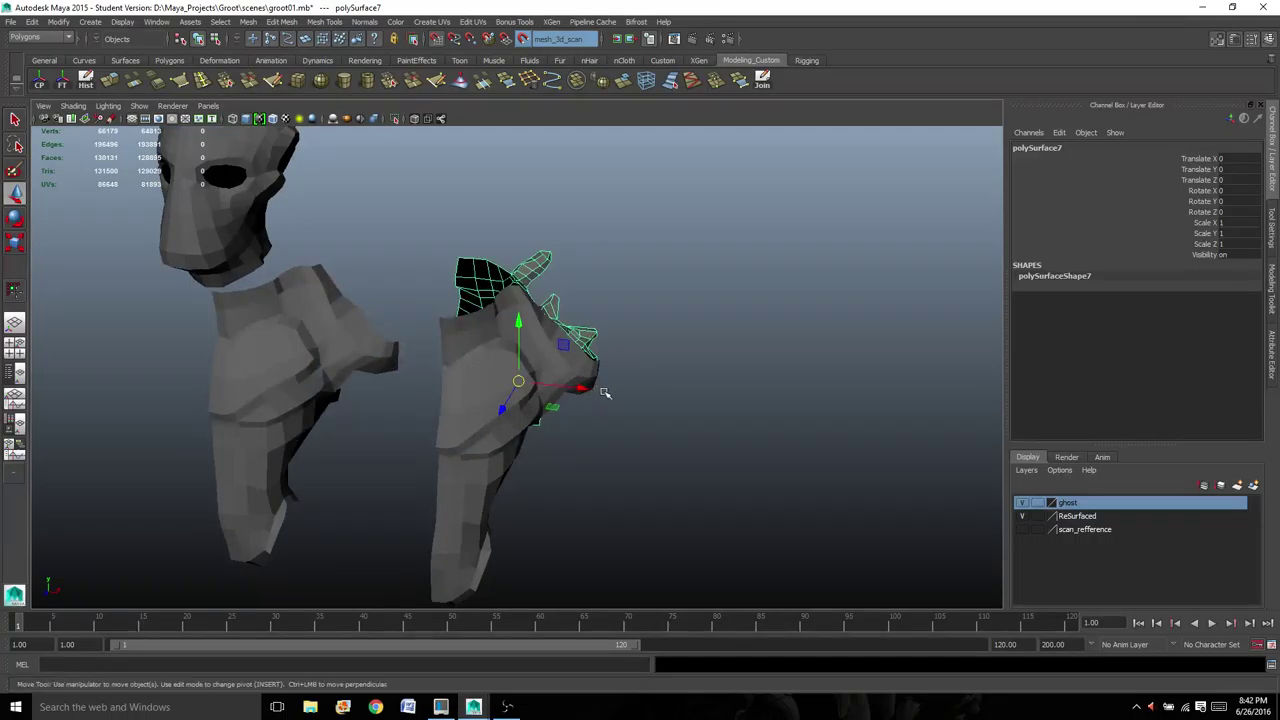
drag(577, 388, 312, 342)
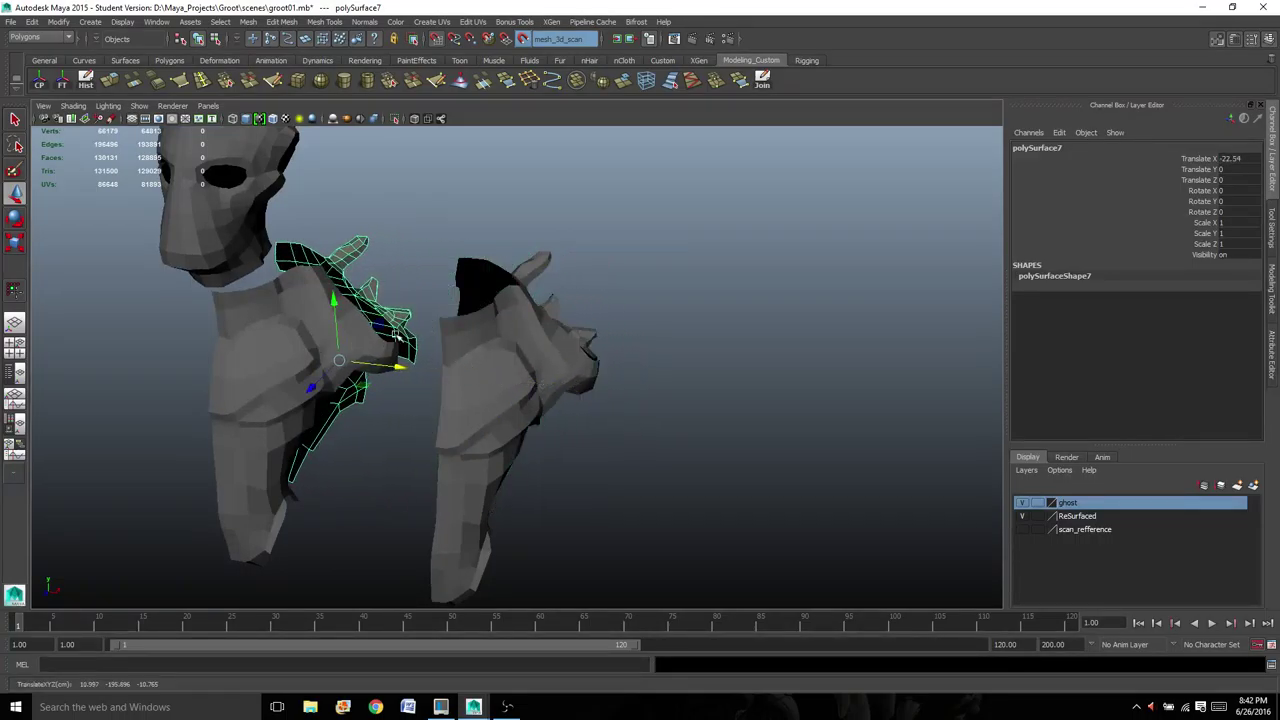
- Select the original chest and shoulder meshes and add them to the scan_refference layer
drag(451, 254, 590, 464)
click(1105, 532)
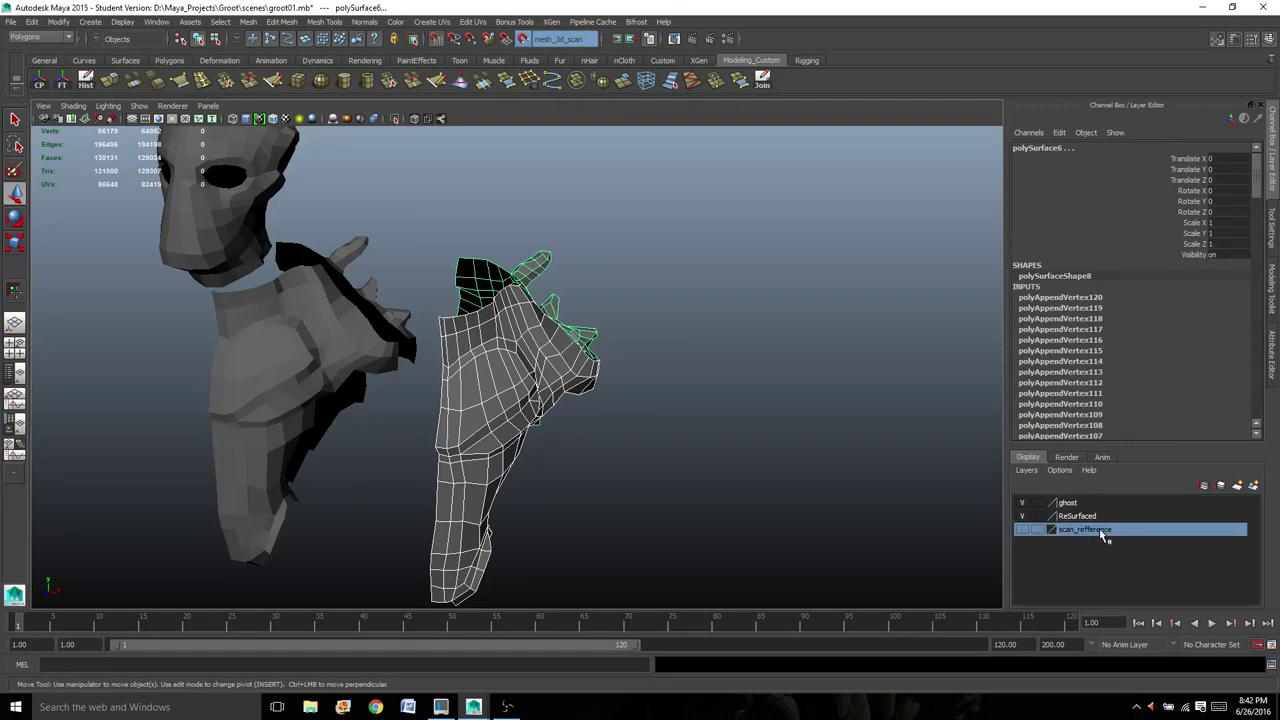
right_click(1106, 532)
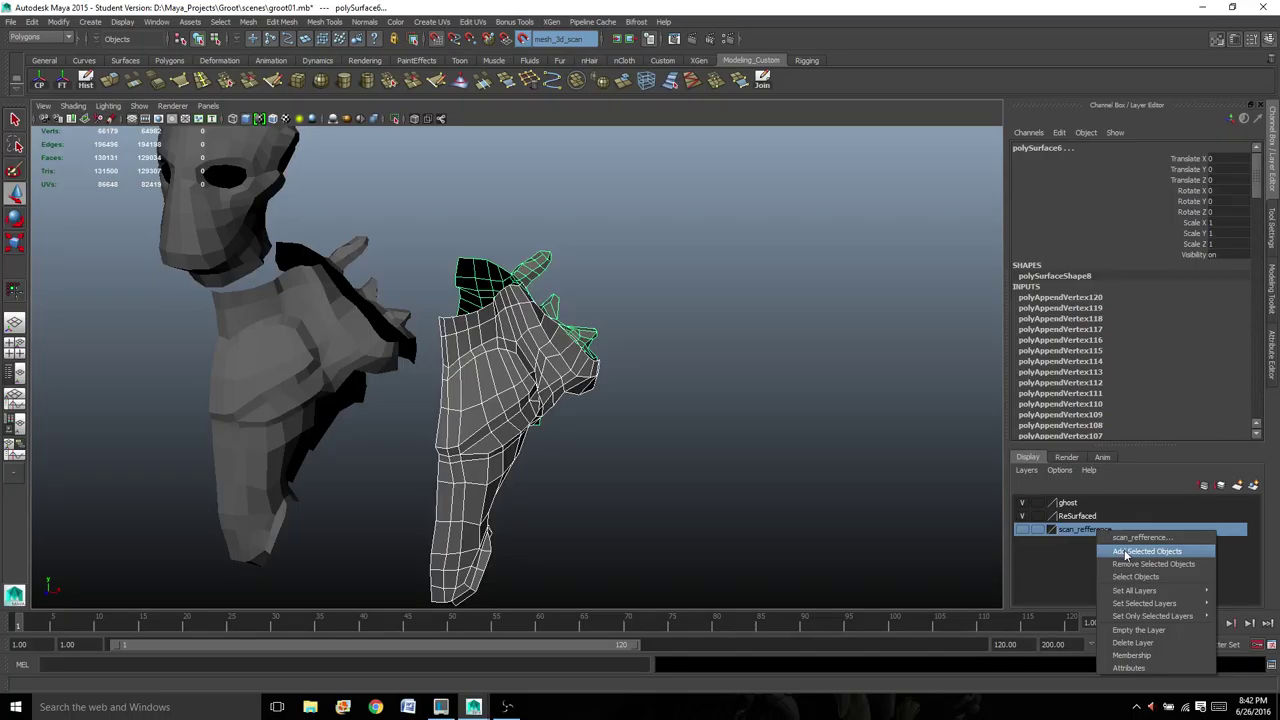
click(1125, 555)
- Select the duplicated back piece and tilt it to Rotate X 7.946
click(571, 426)
scroll(442, 446, up, 3)
alt+drag(443, 445, 677, 460)
click(499, 329)
key(e)
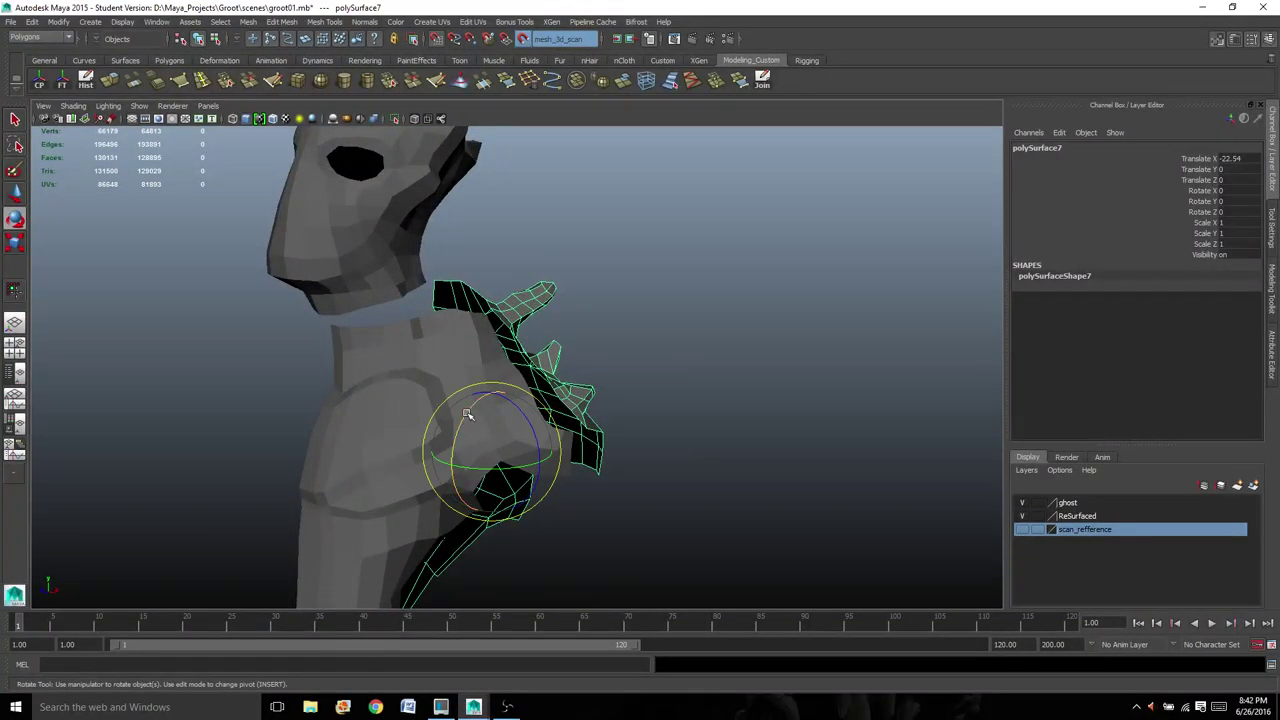
drag(467, 413, 457, 420)
alt+drag(569, 451, 694, 503)
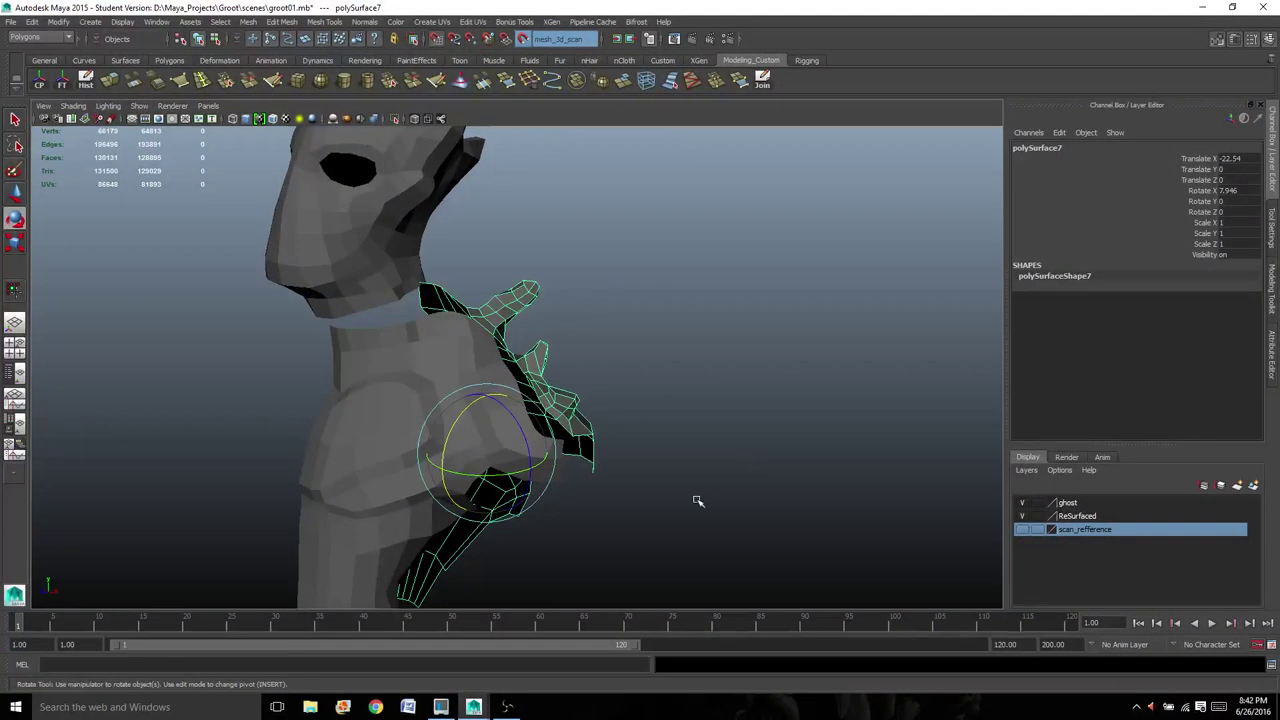
- Undo the last move, turn off the live surface, and move the back piece away from the torso to Translate Z -2.22
key(w)
alt+drag(495, 468, 510, 366)
key(ctrl+z)
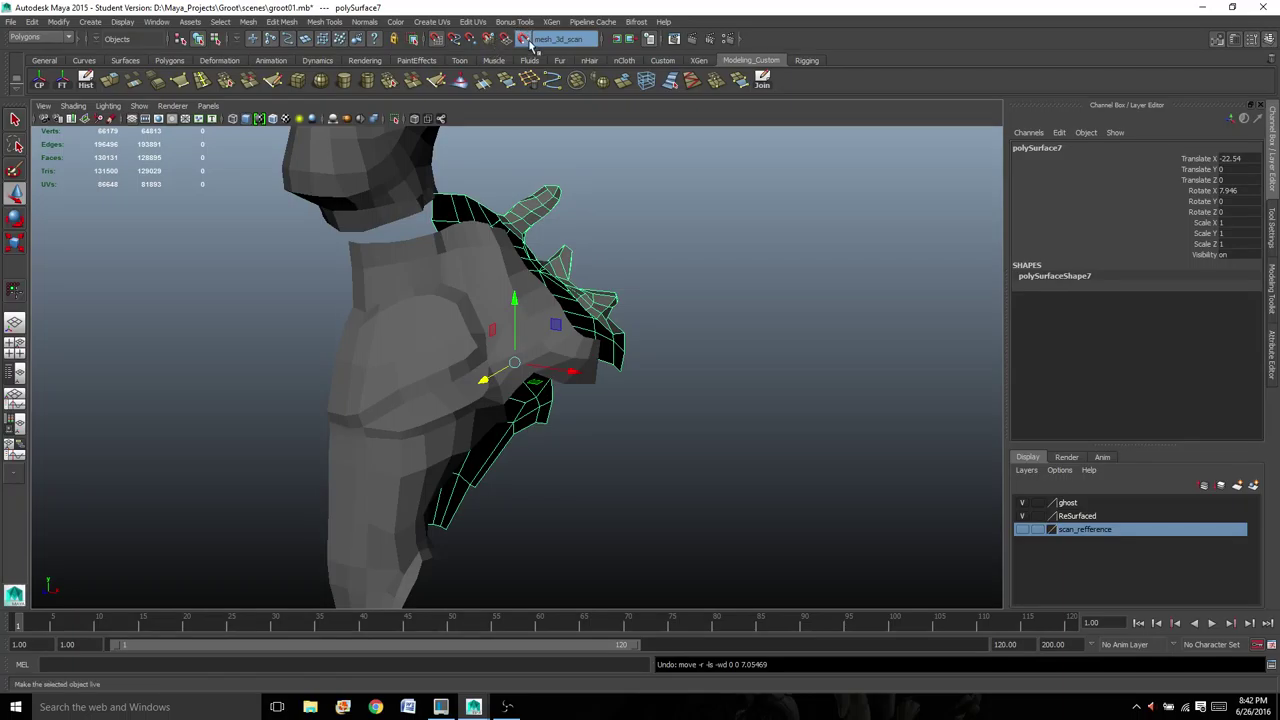
click(524, 42)
alt+drag(740, 297, 642, 312)
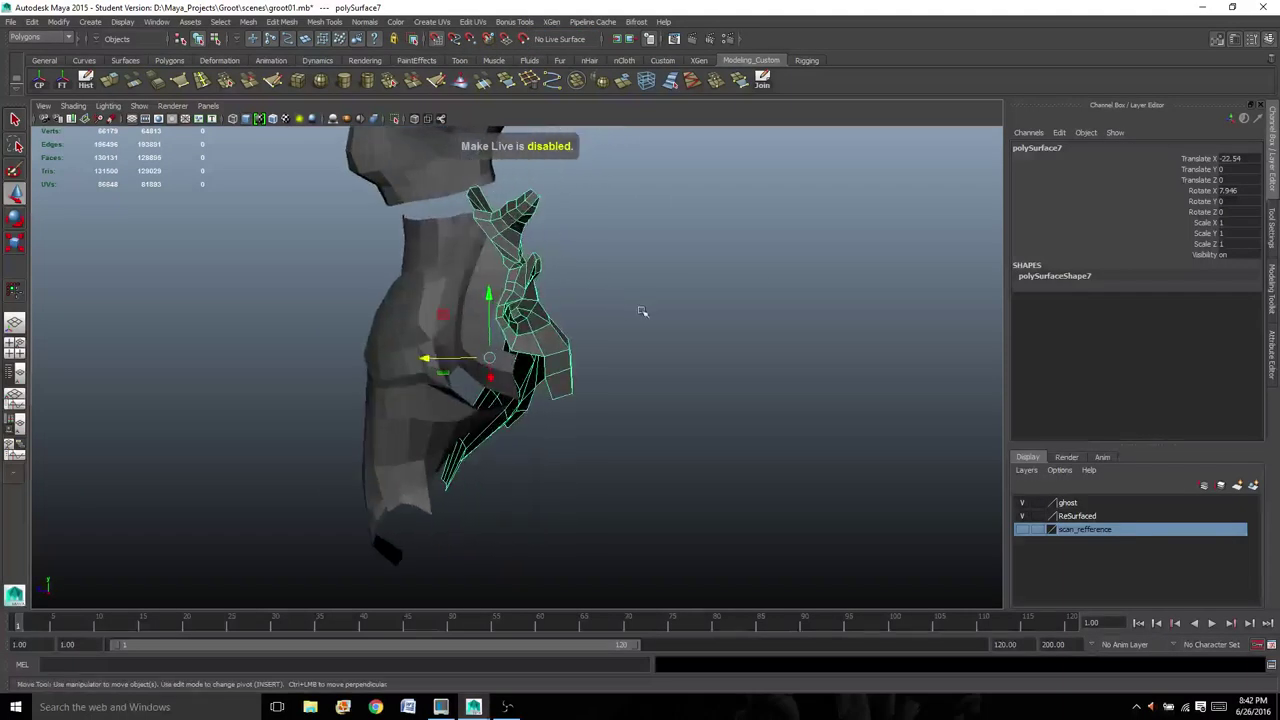
mouse_move(430, 358)
mouse_down()
mouse_move(477, 356)
mouse_move(452, 357)
mouse_up()
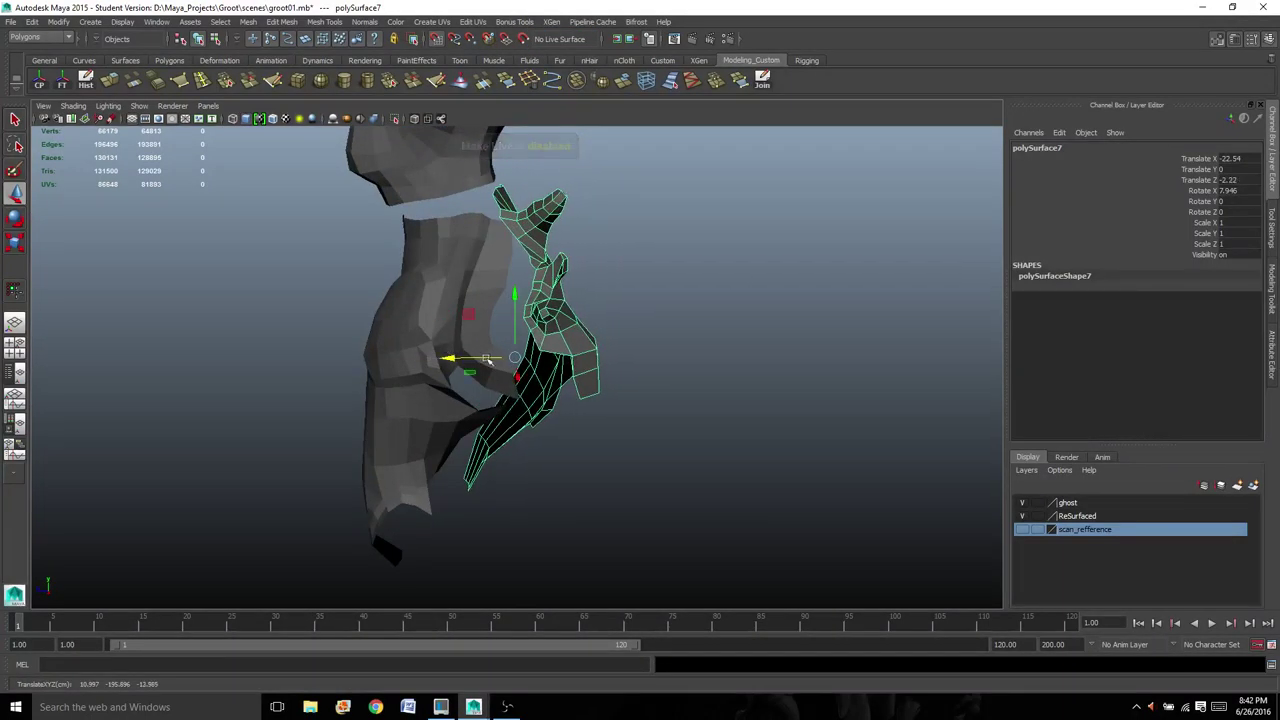
alt+drag(621, 420, 590, 392)
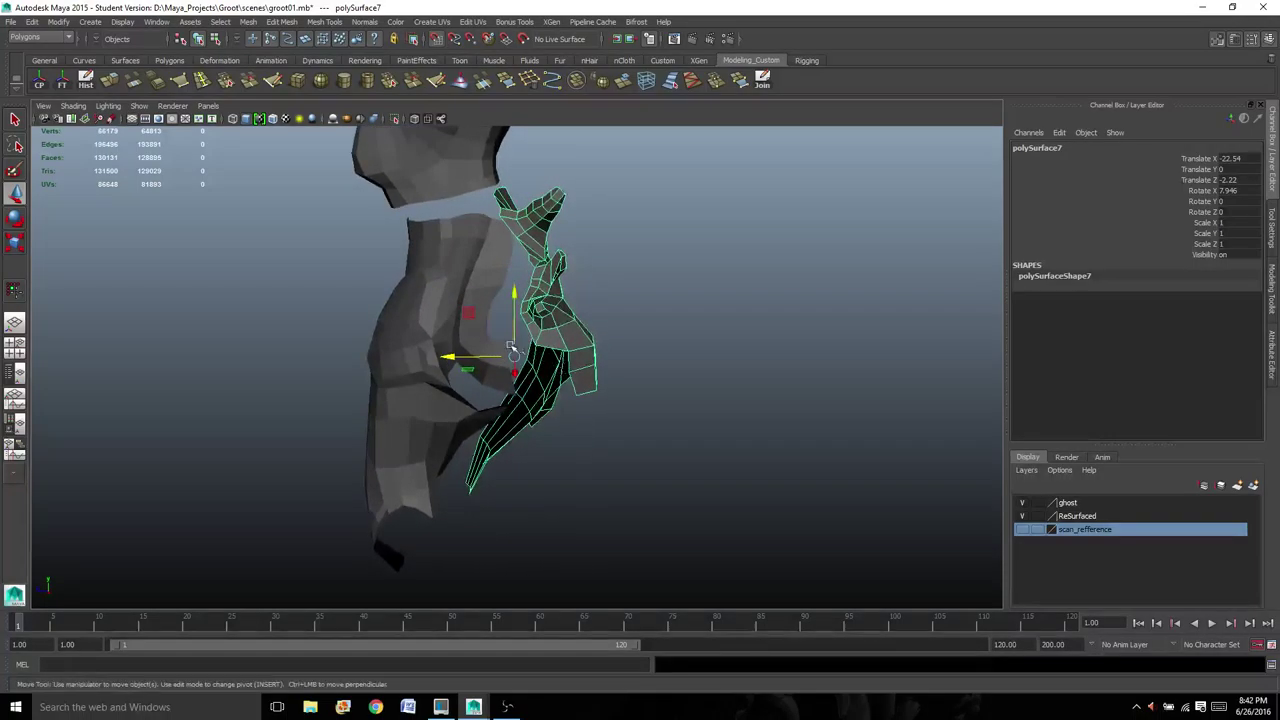
- Move the duplicated back piece to Translate X -24.945 and Y -0.992, and turn it to Rotate Y -16.713
mouse_move(514, 296)
alt+mouse_down()
mouse_move(568, 299)
mouse_move(526, 296)
alt+mouse_up()
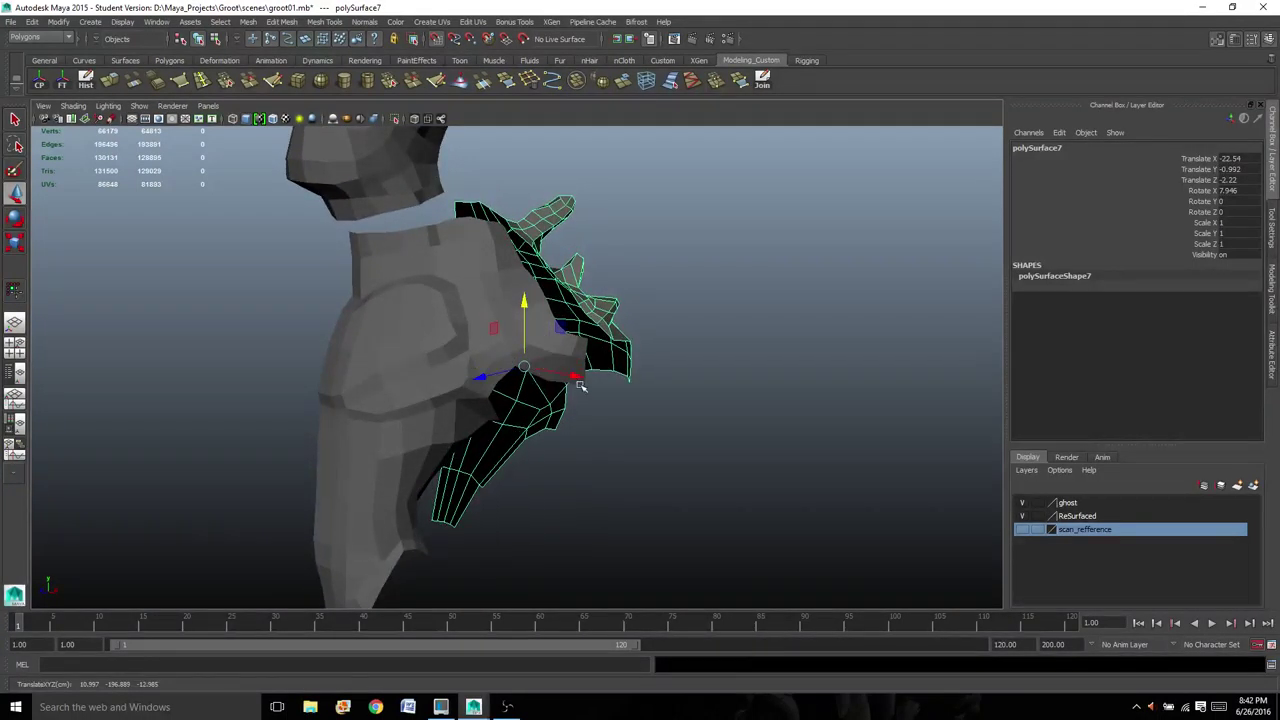
alt+drag(555, 370, 528, 378)
key(e)
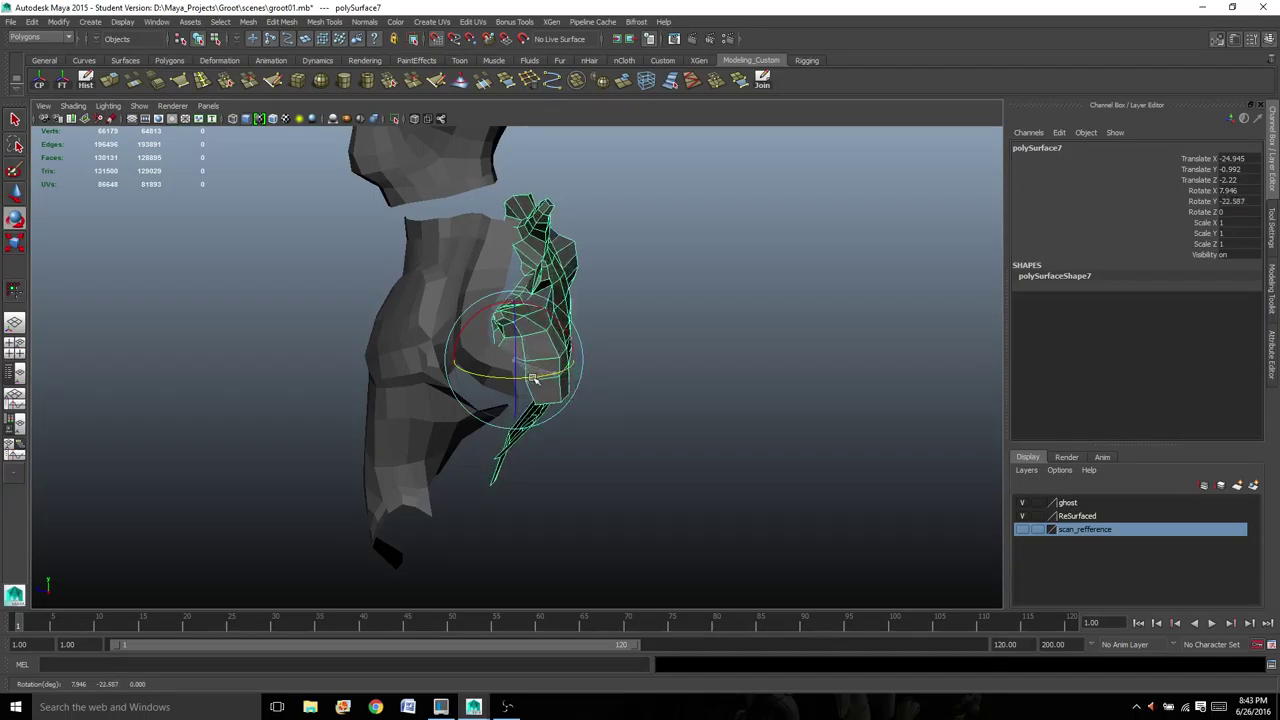
alt+drag(538, 372, 646, 394)
- Raise the back piece to Translate Y 0.367 and rotate it to X 12.201, Y -20.158 and Z -1.469
key(w)
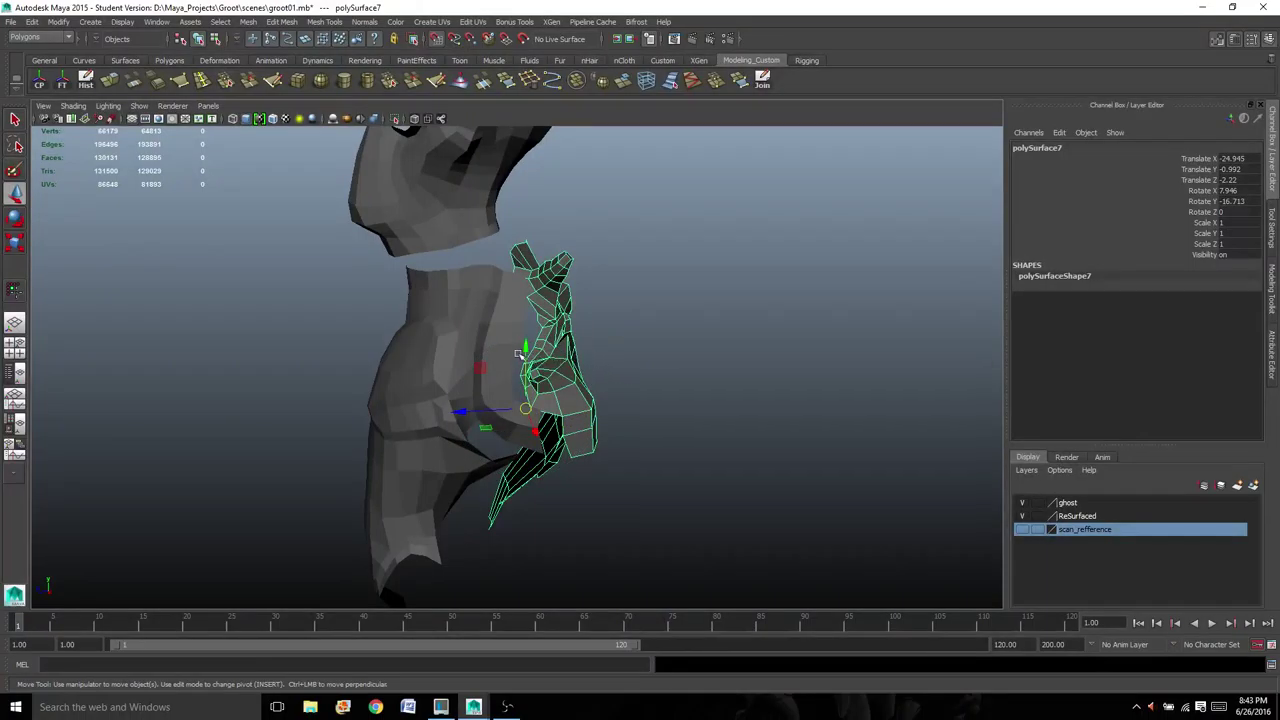
drag(521, 347, 592, 328)
alt+drag(568, 392, 556, 403)
key(e)
alt+drag(600, 400, 450, 398)
drag(575, 370, 571, 363)
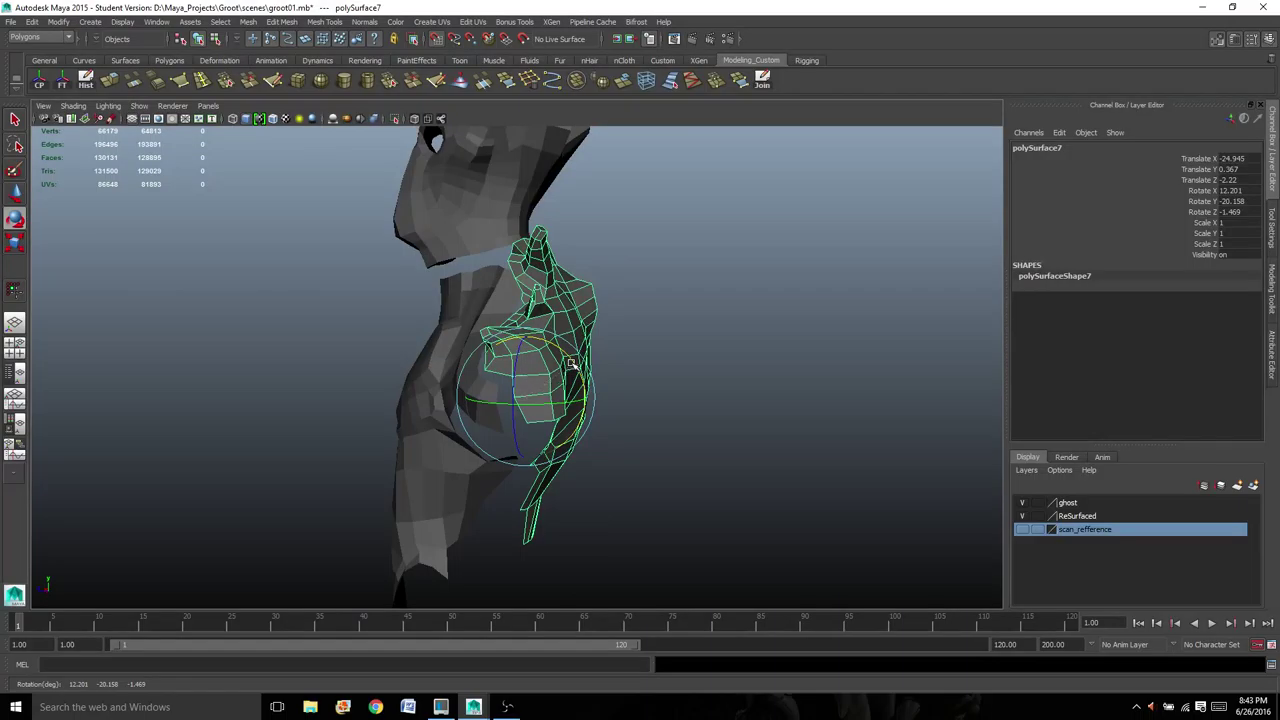
- Shift the back piece to Translate Z -2.409 and tilt it to Rotate Z 1.264
key(w)
click(465, 395)
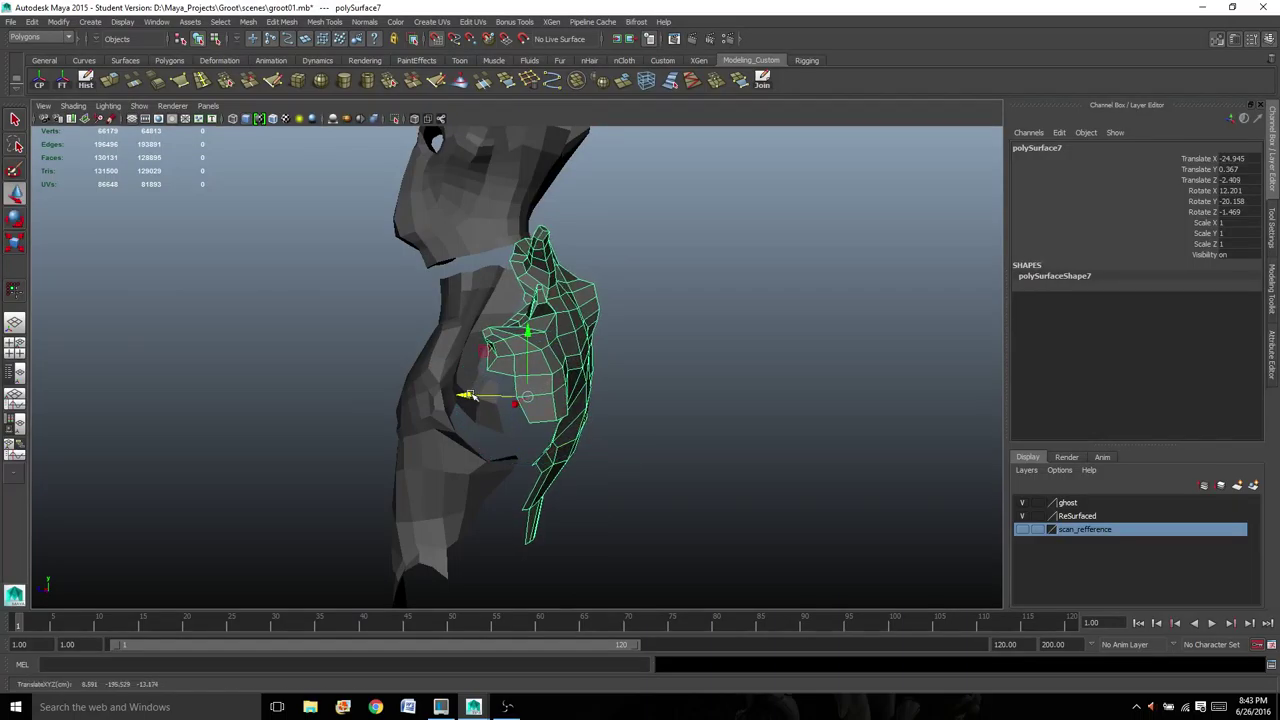
alt+drag(468, 395, 478, 300)
key(e)
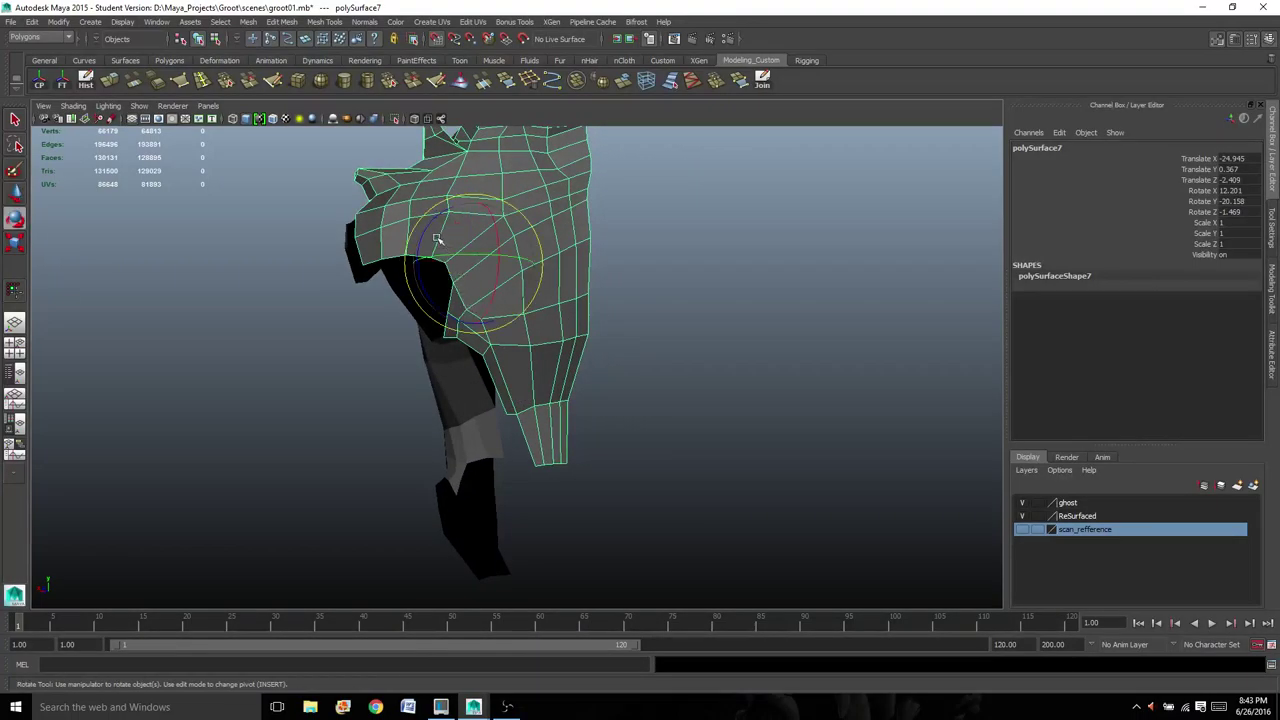
drag(427, 229, 423, 231)
alt+drag(499, 279, 625, 285)
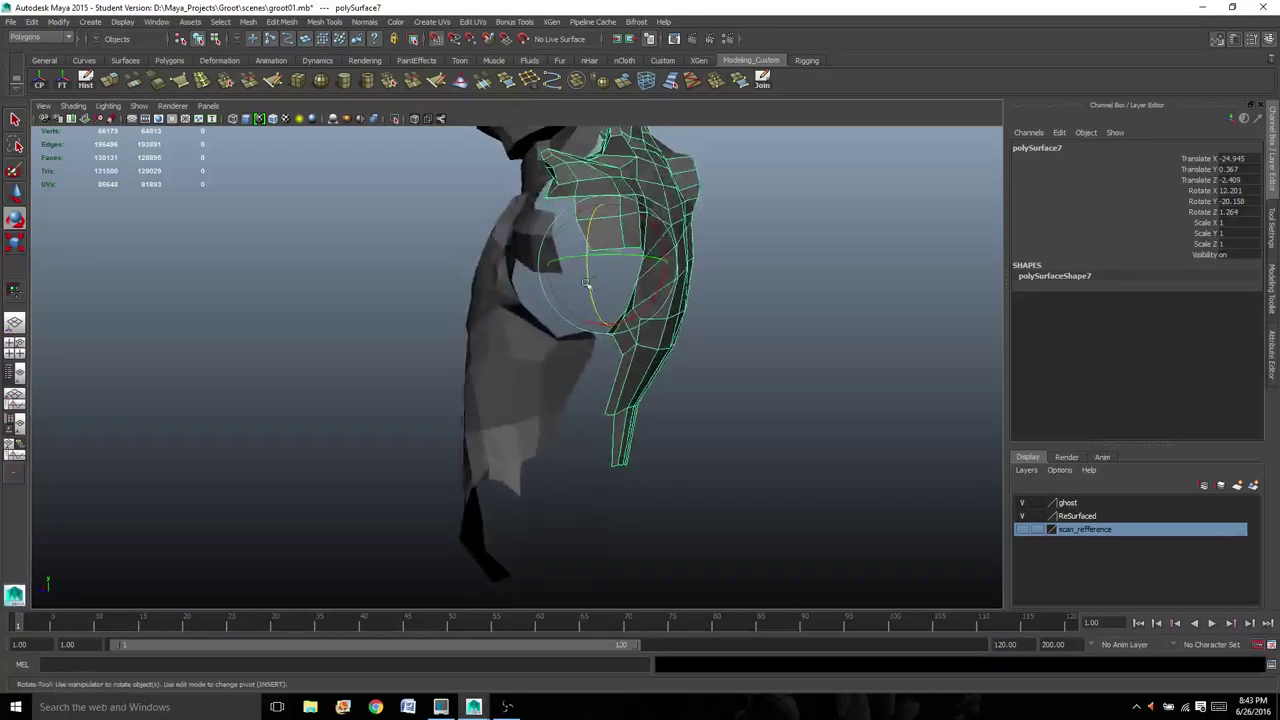
alt+drag(530, 318, 688, 375)
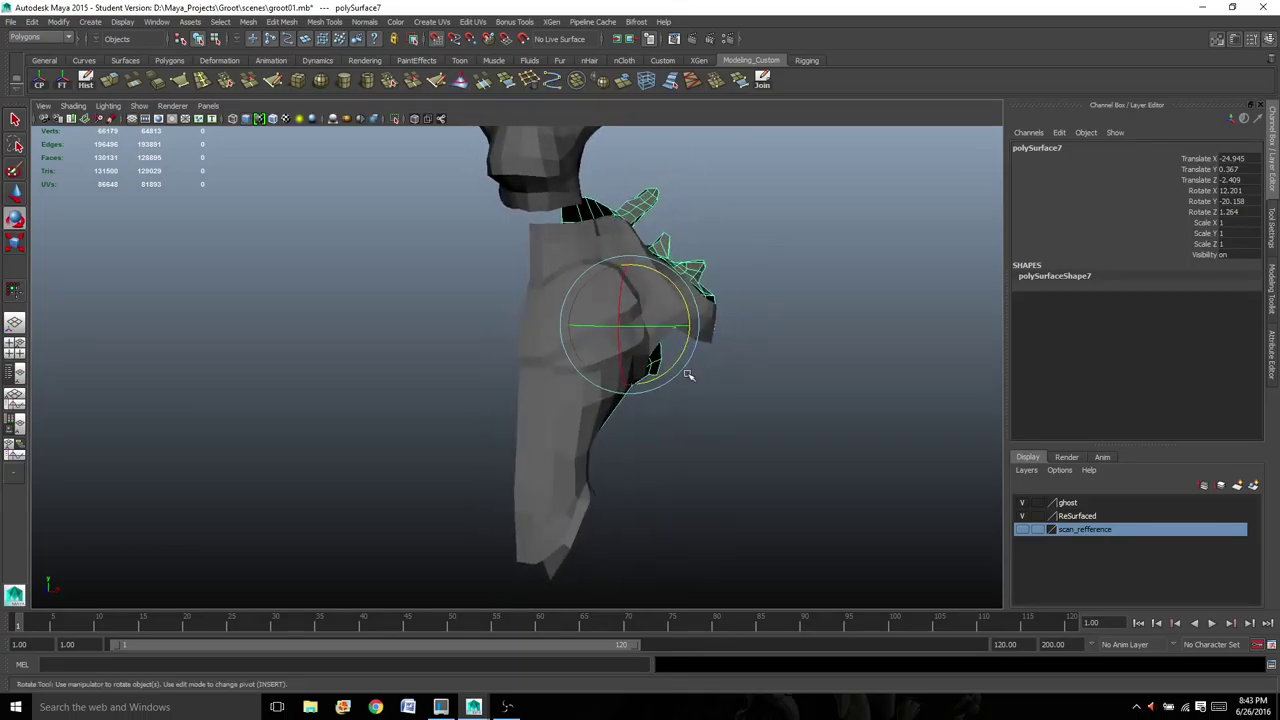
- Examine the back piece's alignment with the spare torso in the four-view layout and the perspective view
click(12, 356)
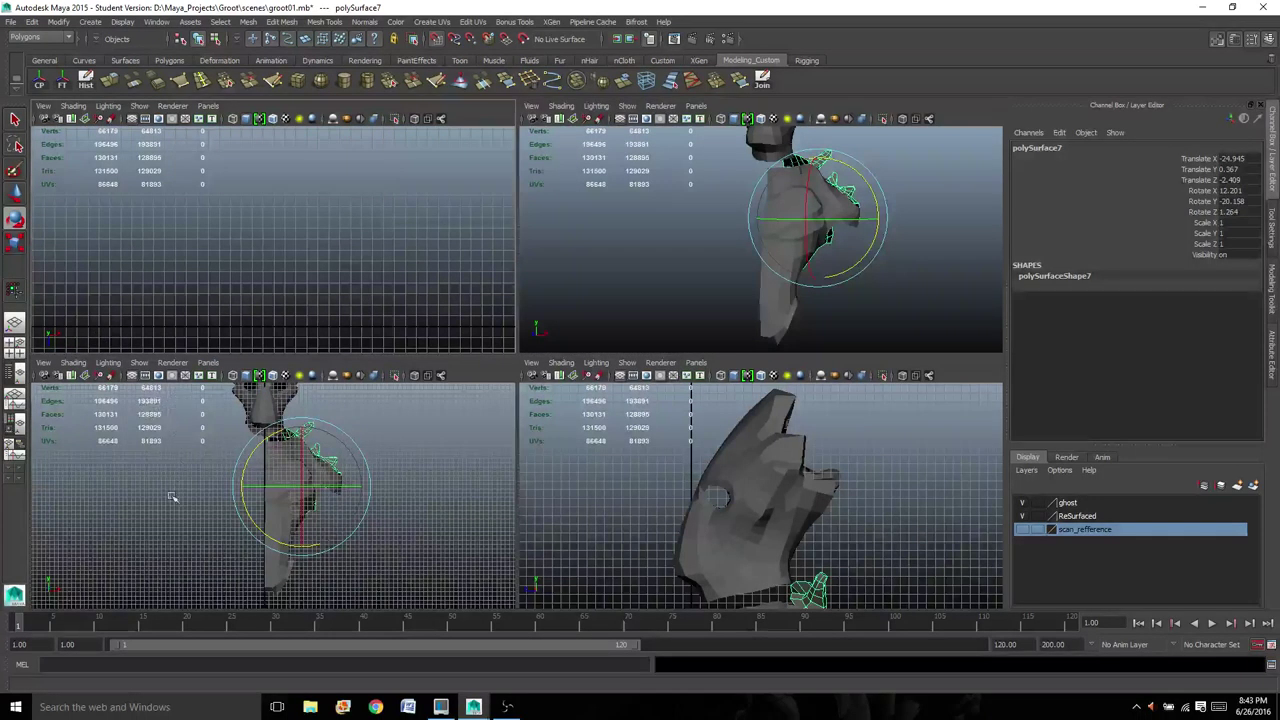
scroll(287, 530, up, 5)
scroll(287, 530, down, 2)
scroll(415, 490, down, 1)
alt+middle_drag(281, 496, 268, 546)
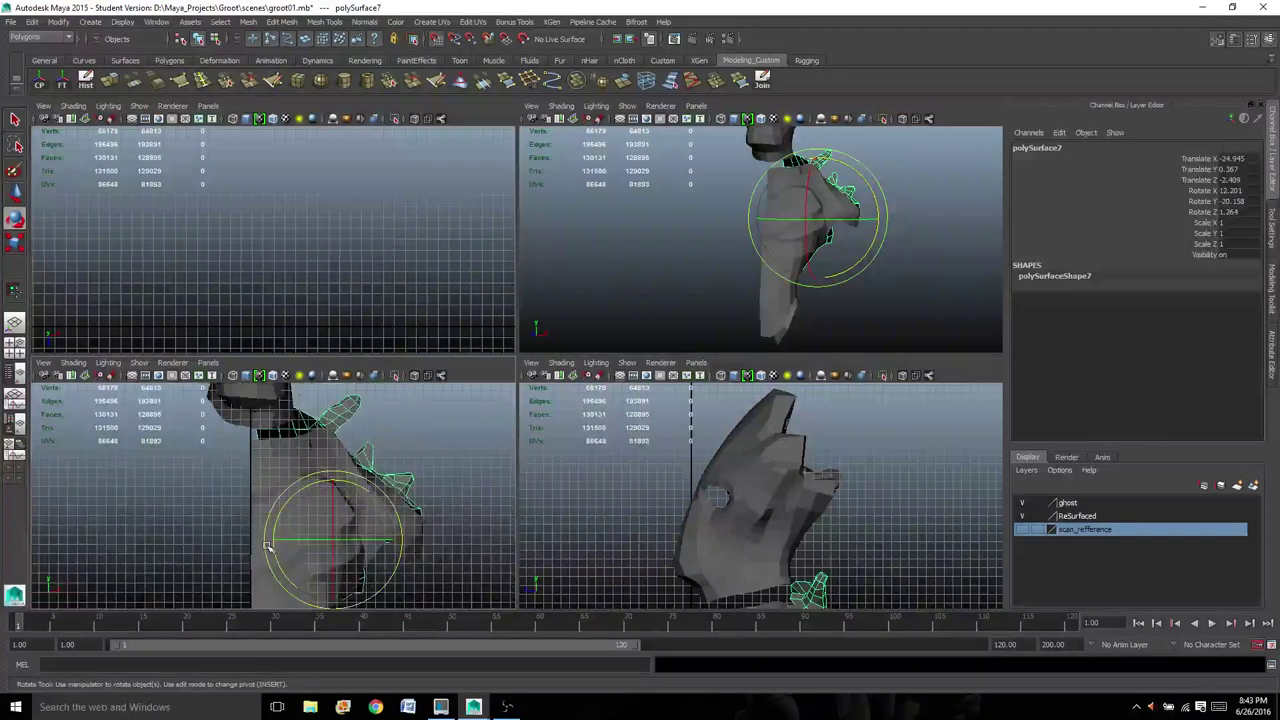
key(space)
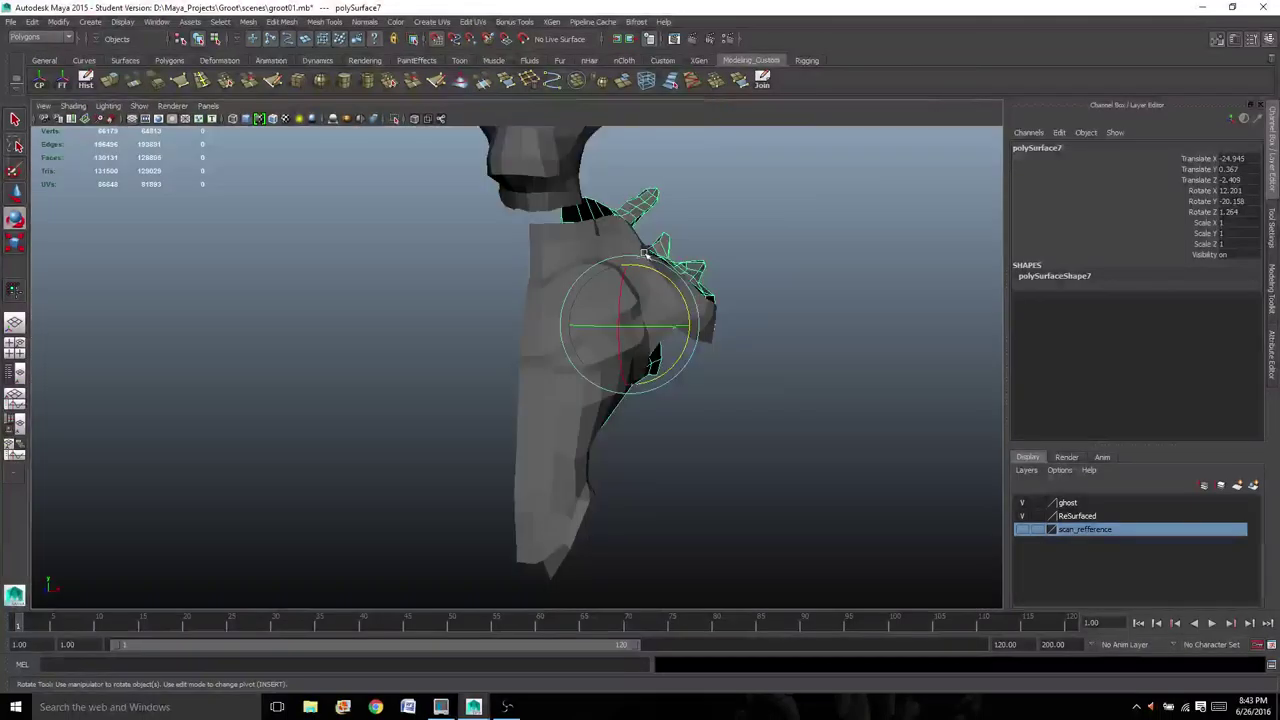
scroll(640, 257, up, 4)
- Move the back piece farther from the torso to Translate Z -2.978
alt+drag(631, 262, 555, 270)
key(w)
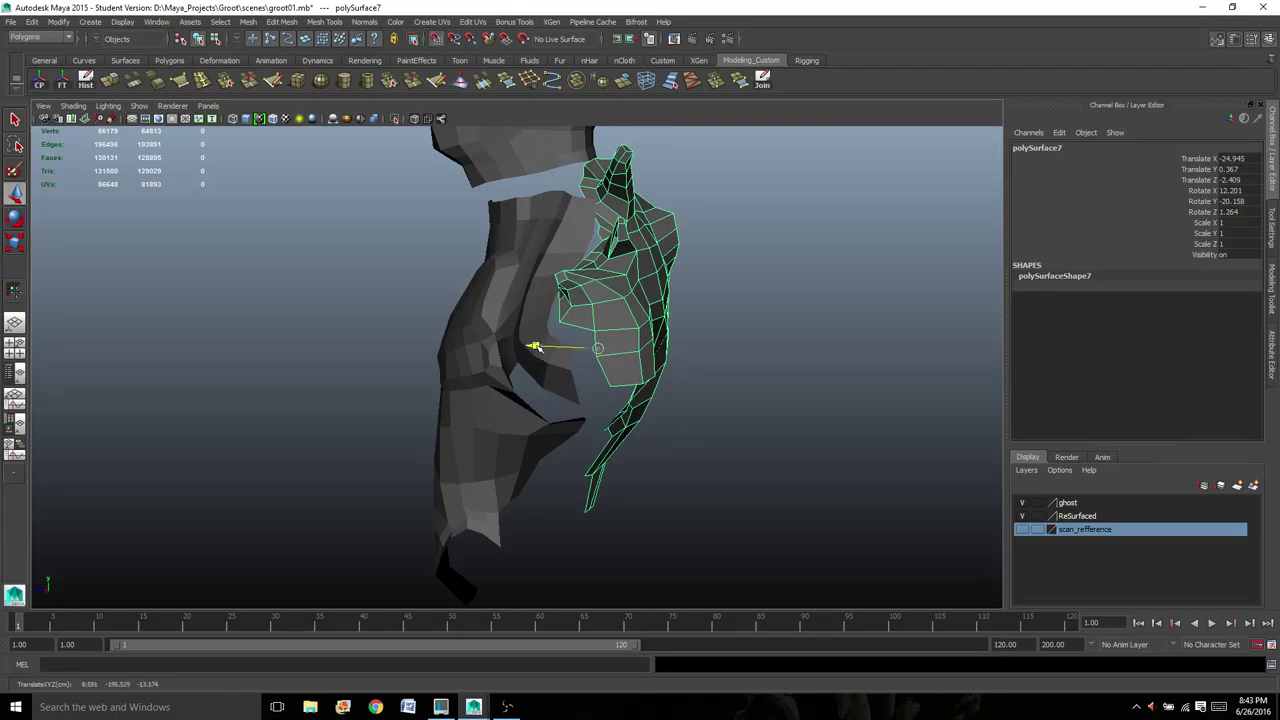
drag(529, 349, 584, 354)
- Combine the spare torso and the spiked back piece into one mesh
click(617, 278)
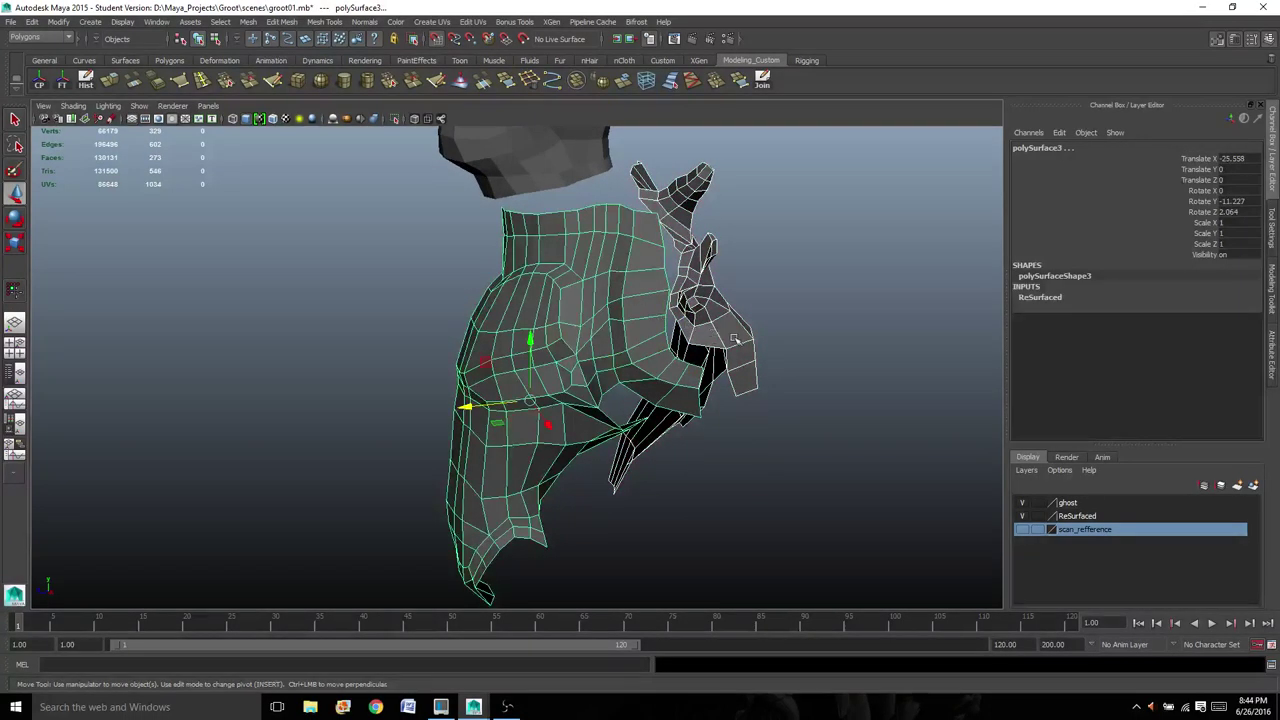
mouse_move(735, 339)
alt+mouse_down()
mouse_move(694, 323)
mouse_move(718, 331)
alt+mouse_up()
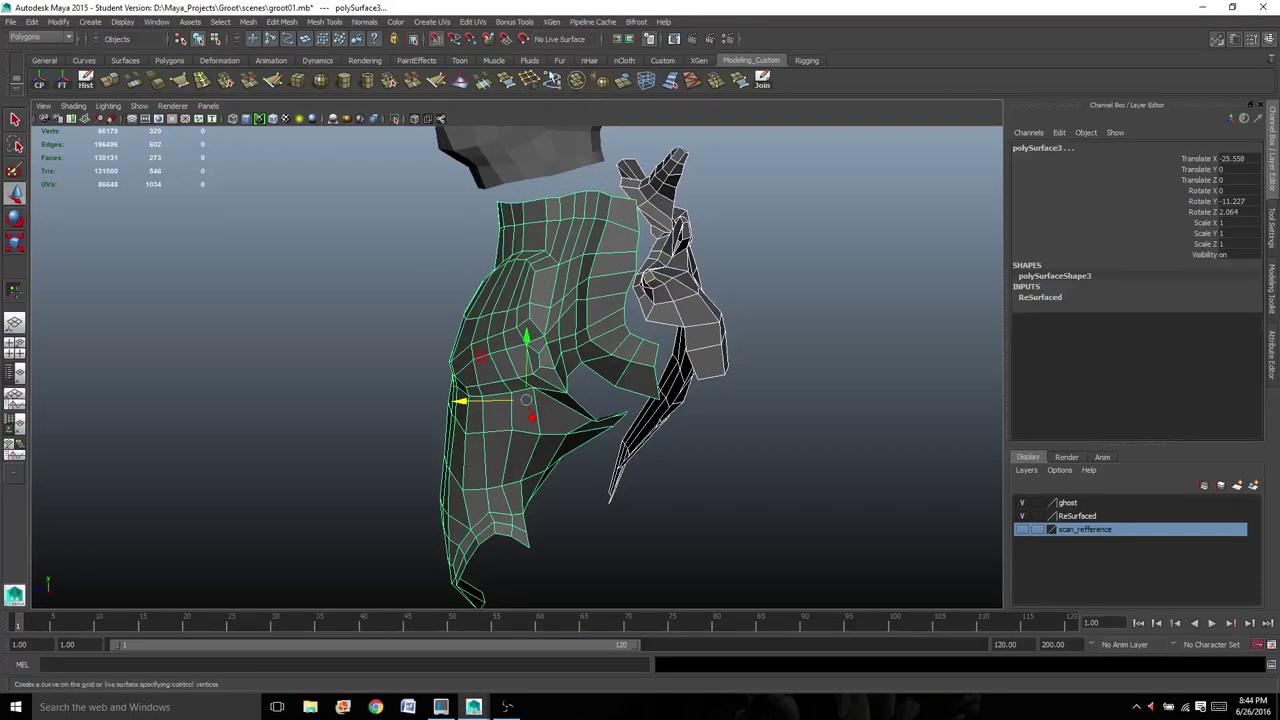
click(248, 21)
click(262, 54)
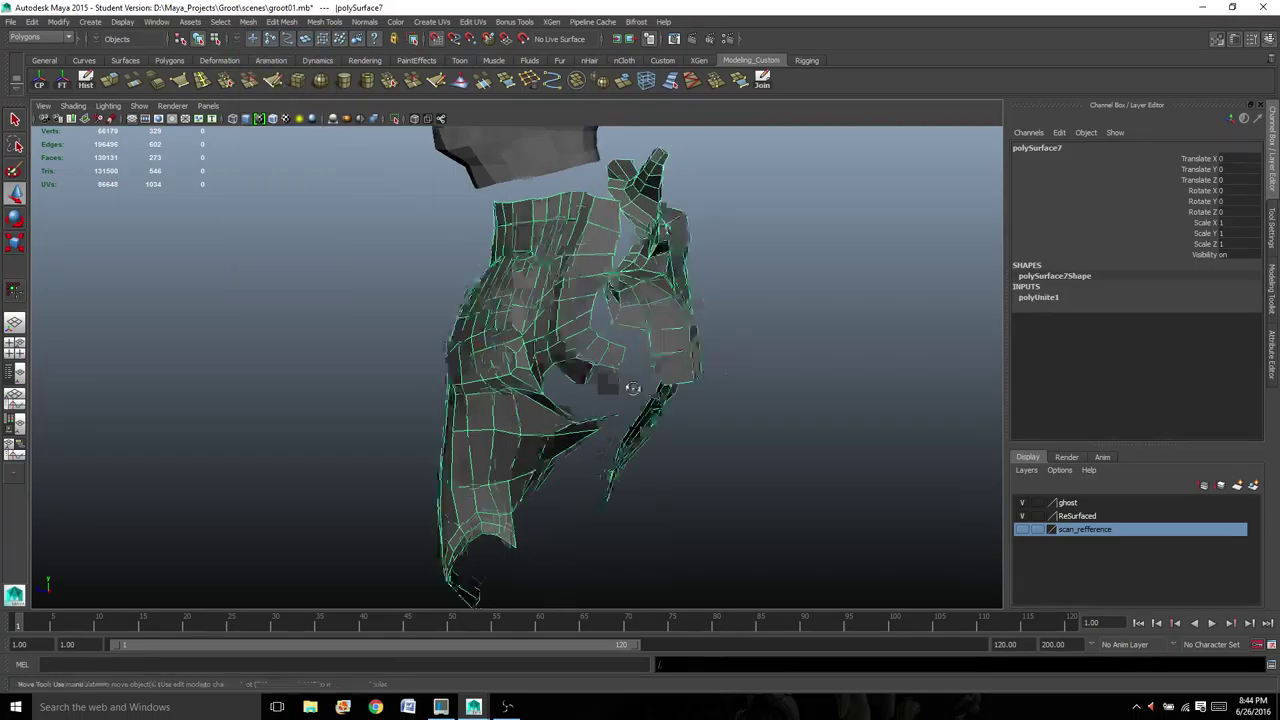
- Bridge three border edges on the torso's side below the arm opening to the three facing edges of the back piece
alt+drag(633, 388, 622, 384)
alt+right_drag(622, 384, 651, 403)
alt+drag(651, 403, 507, 344)
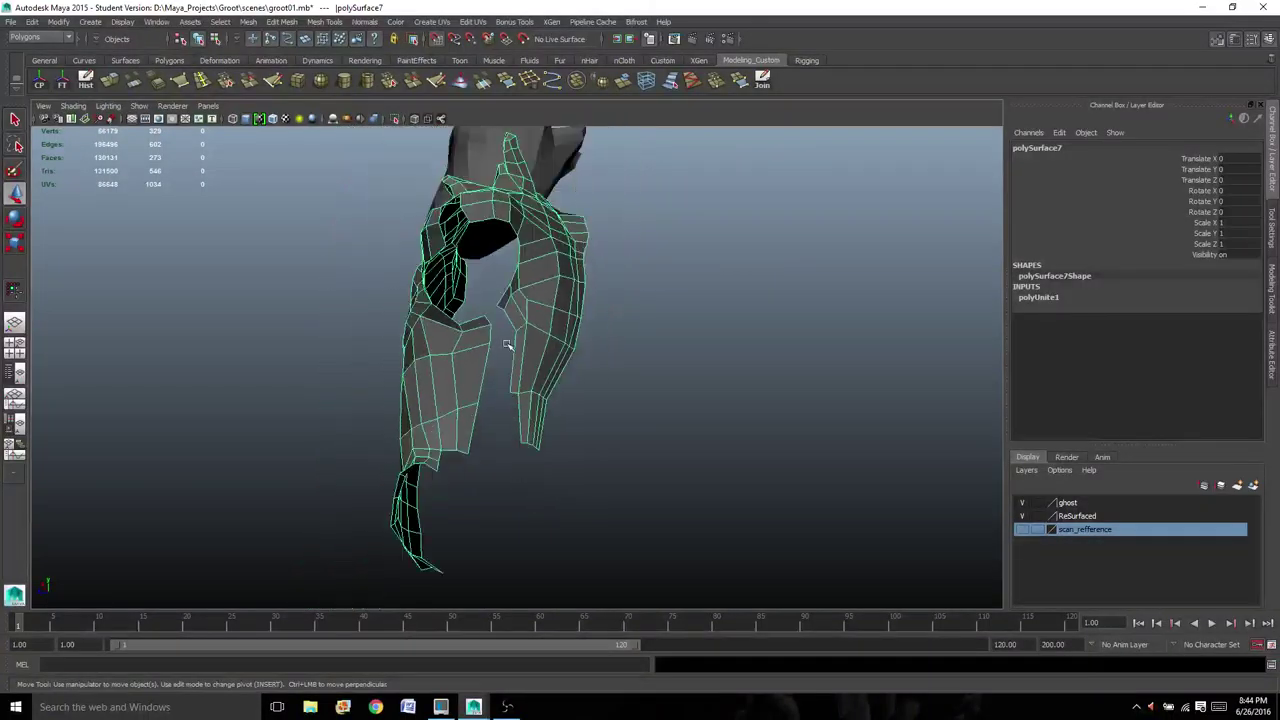
scroll(519, 416, up, 3)
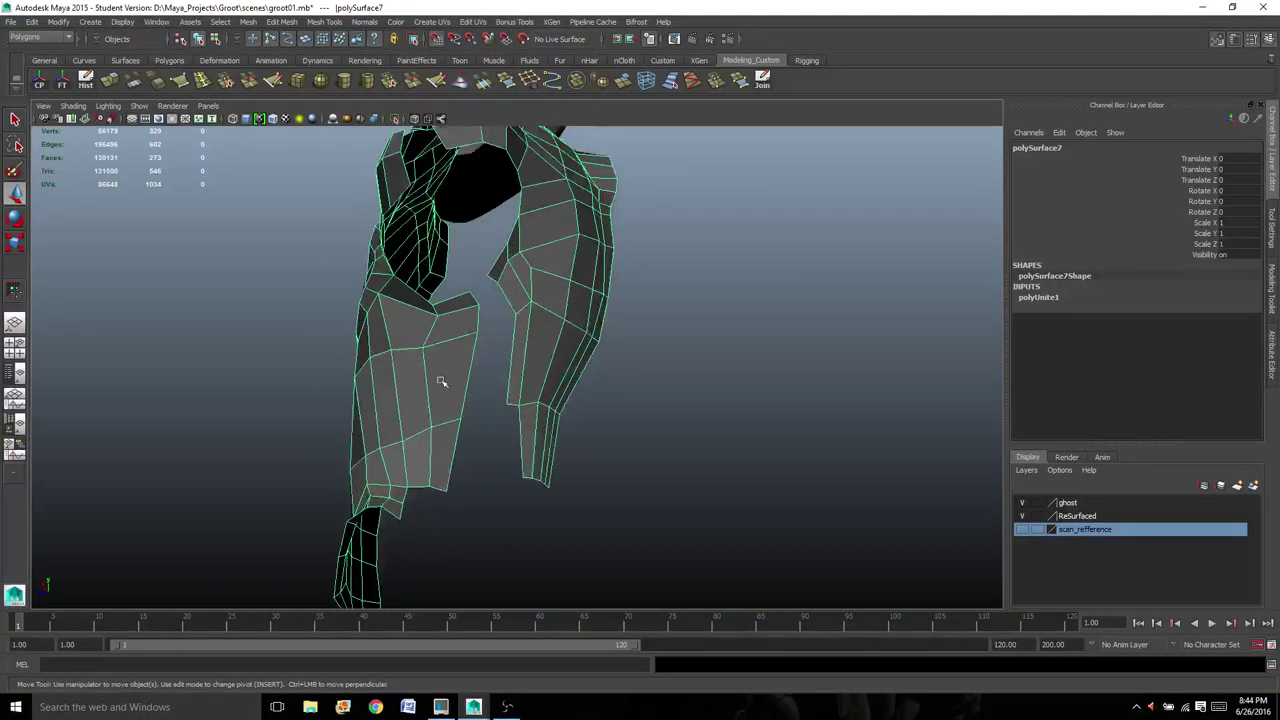
alt+drag(440, 380, 501, 414)
scroll(515, 403, up, 3)
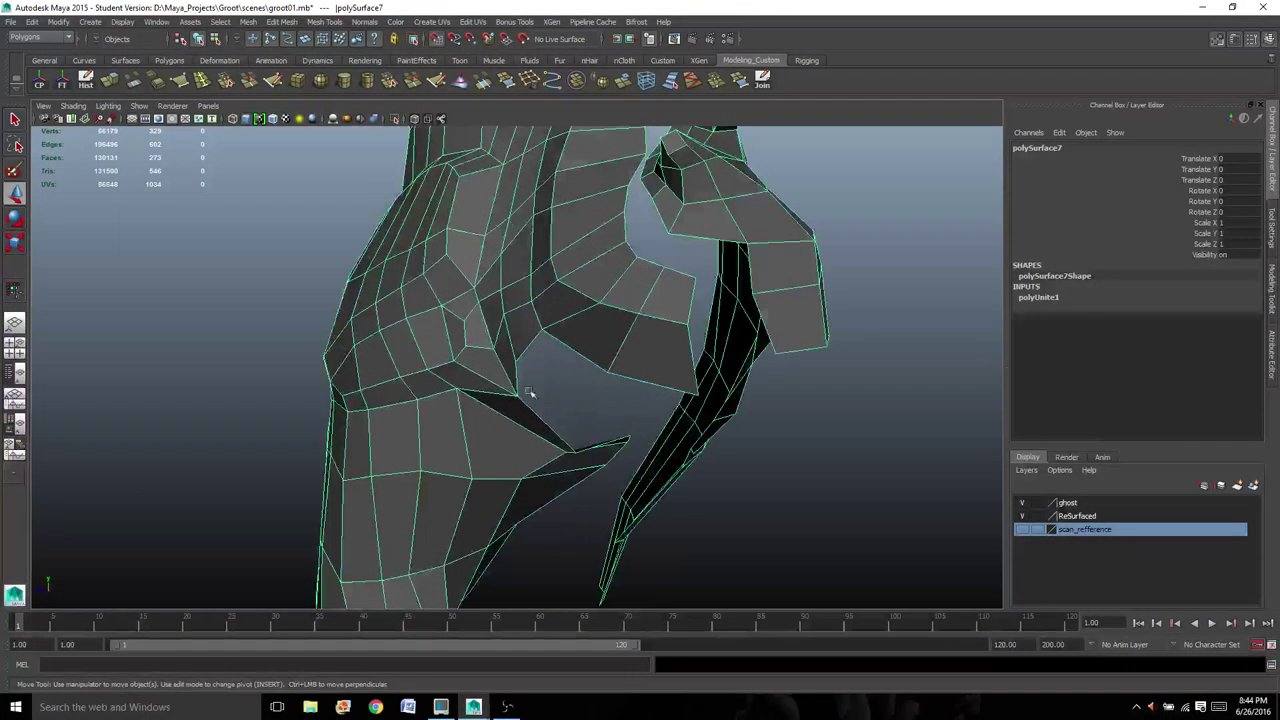
alt+drag(467, 259, 423, 394)
right_drag(423, 394, 416, 360)
click(453, 365)
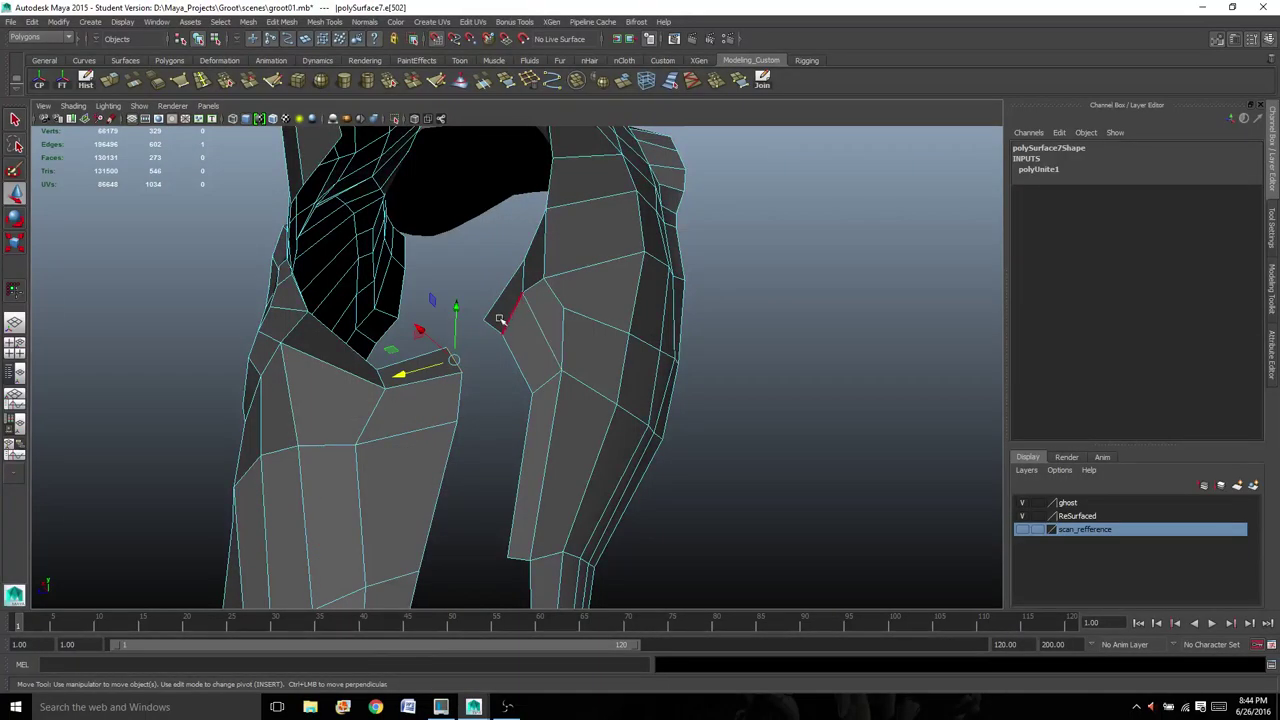
click(493, 372)
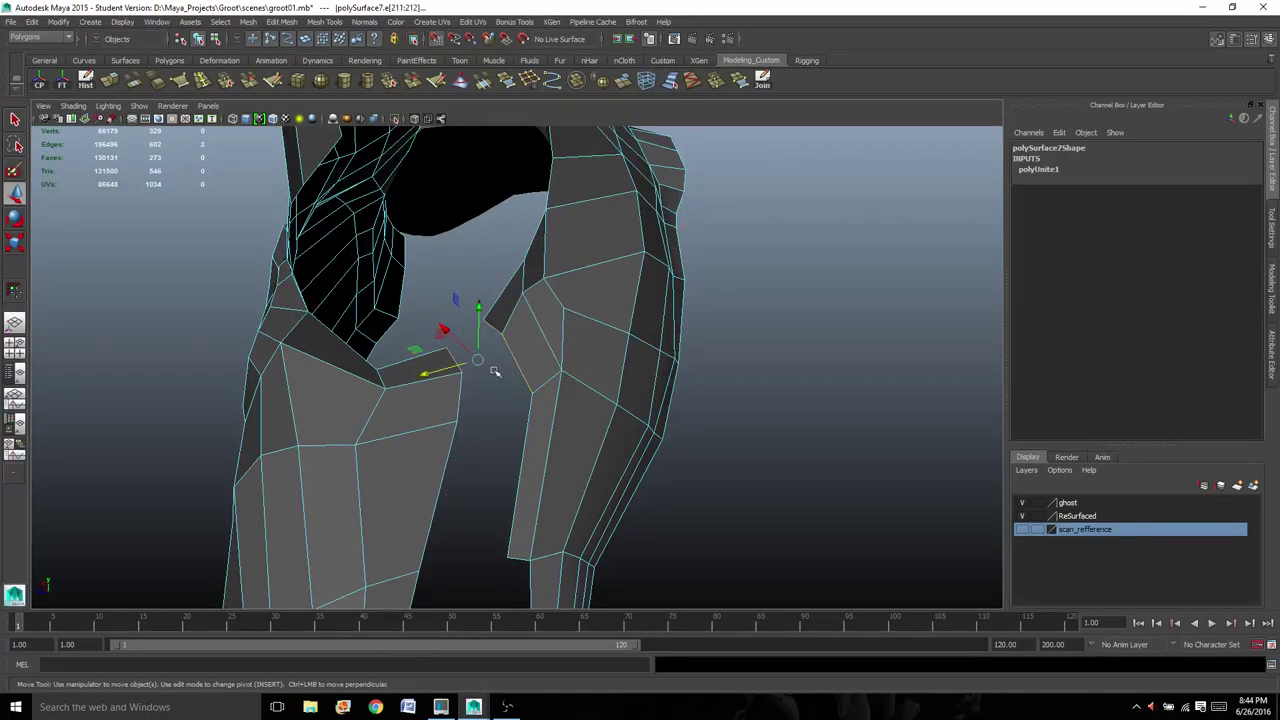
shift+click(454, 419)
shift+click(440, 490)
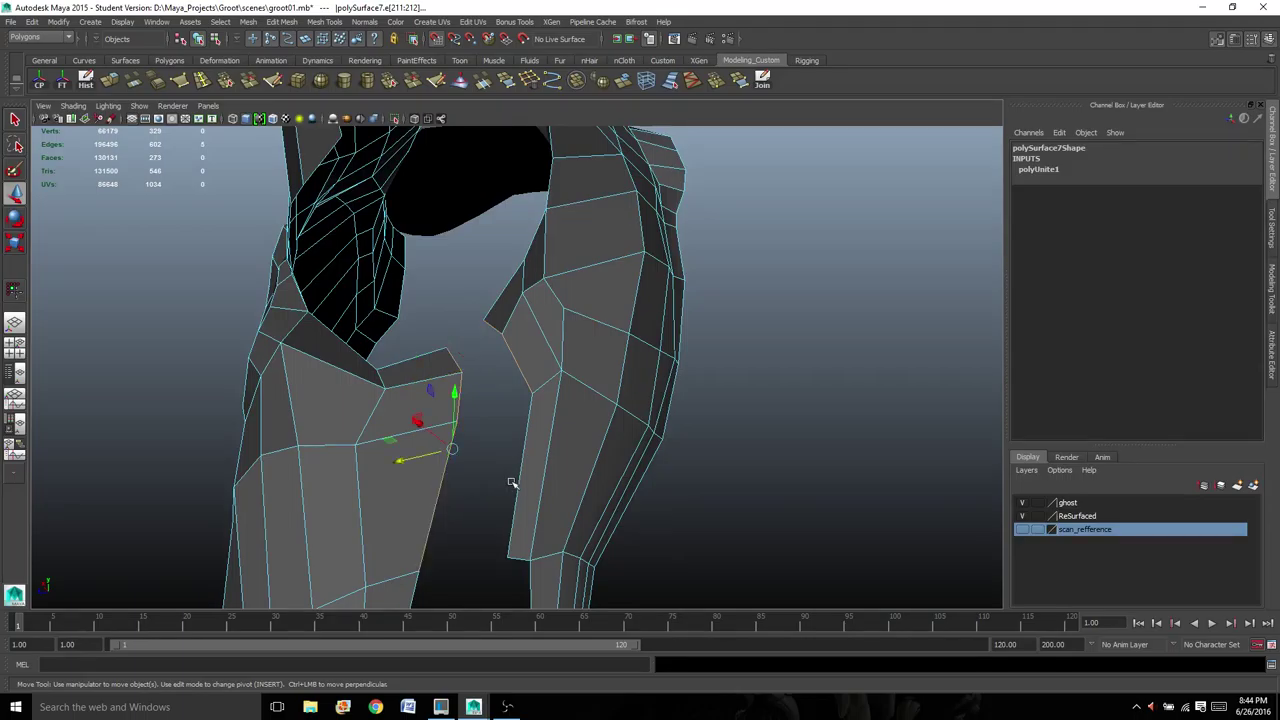
shift+click(522, 480)
scroll(522, 480, down, 4)
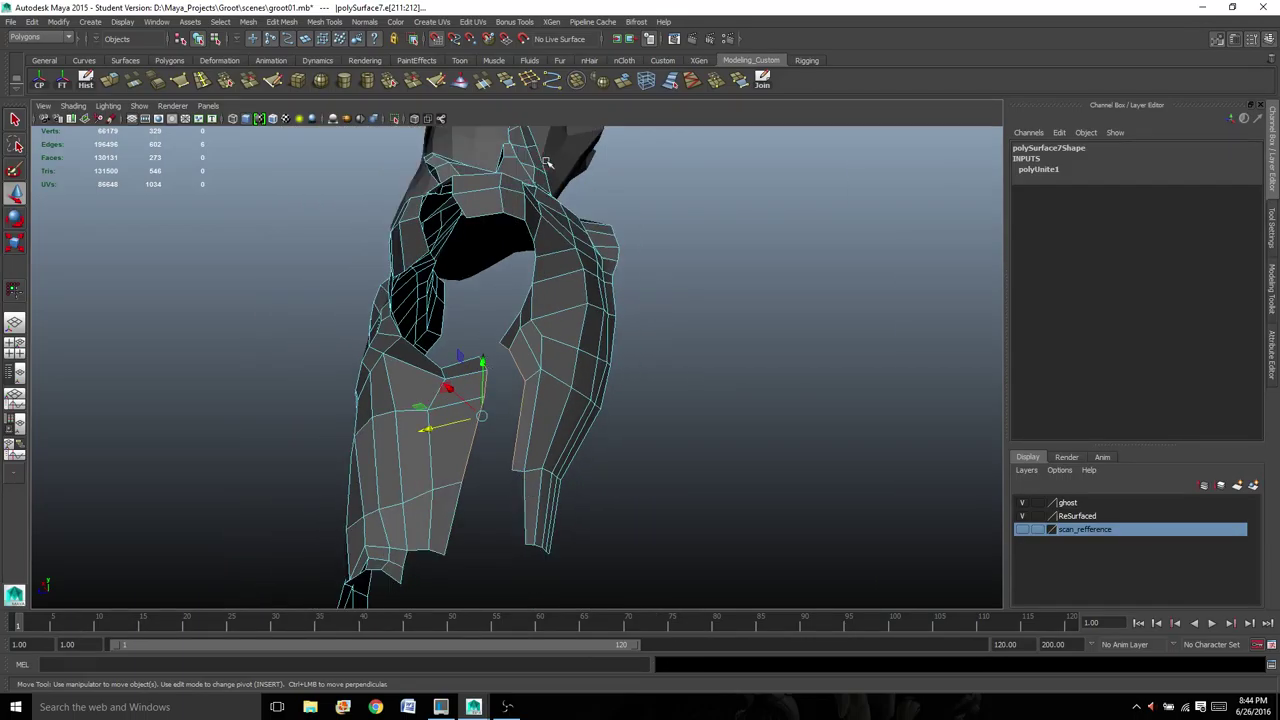
click(326, 21)
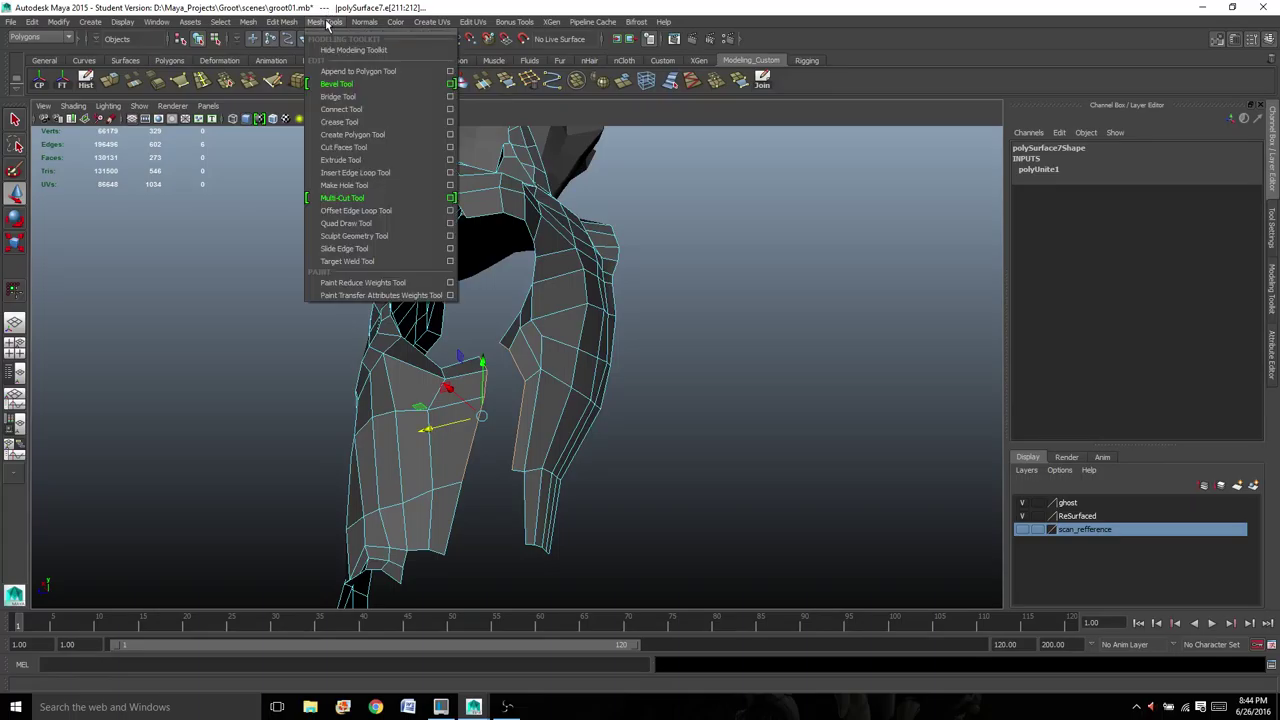
click(340, 96)
alt+right_drag(481, 306, 541, 471)
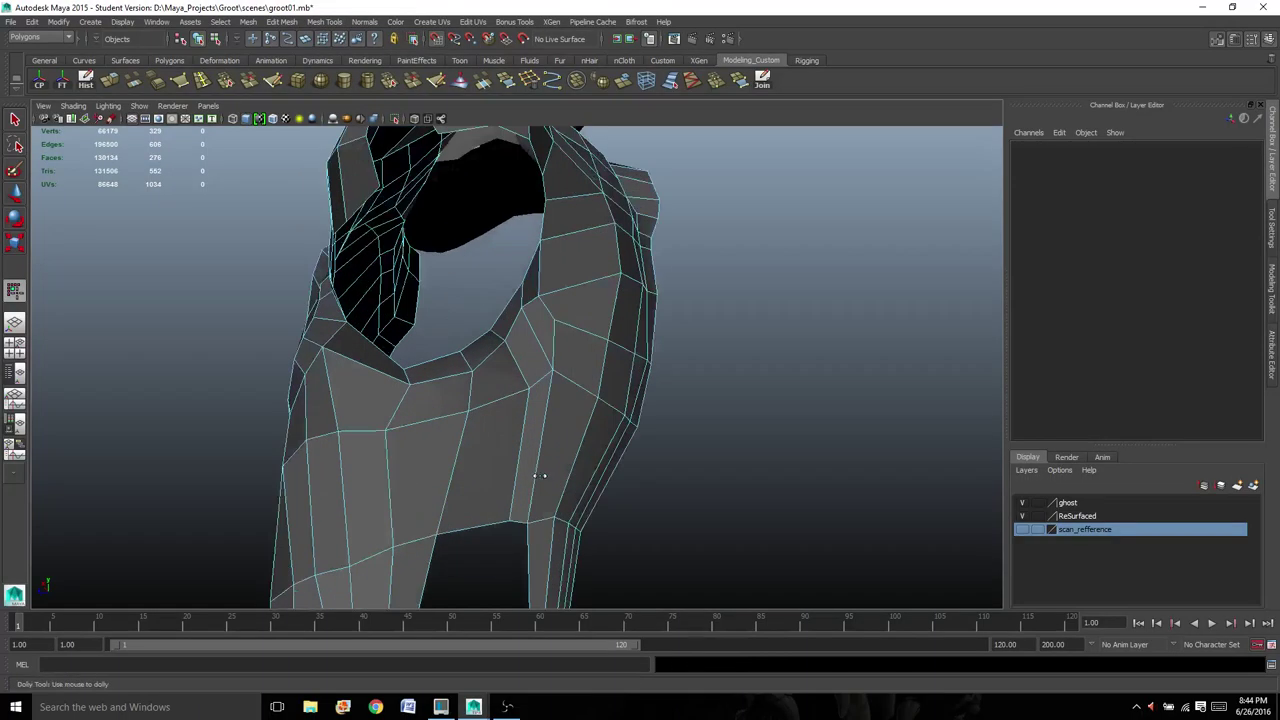
- Select the back strip's open edge below the bridge and examine the remaining side gap
alt+drag(526, 491, 532, 397)
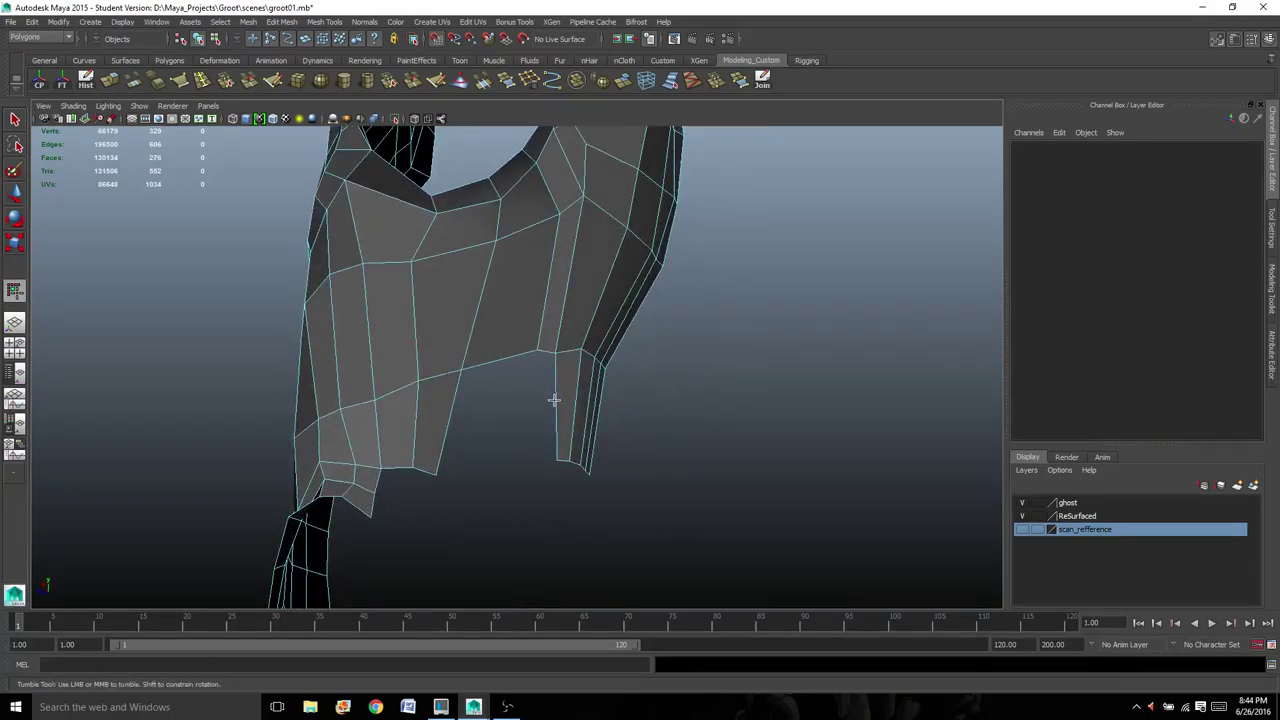
click(565, 404)
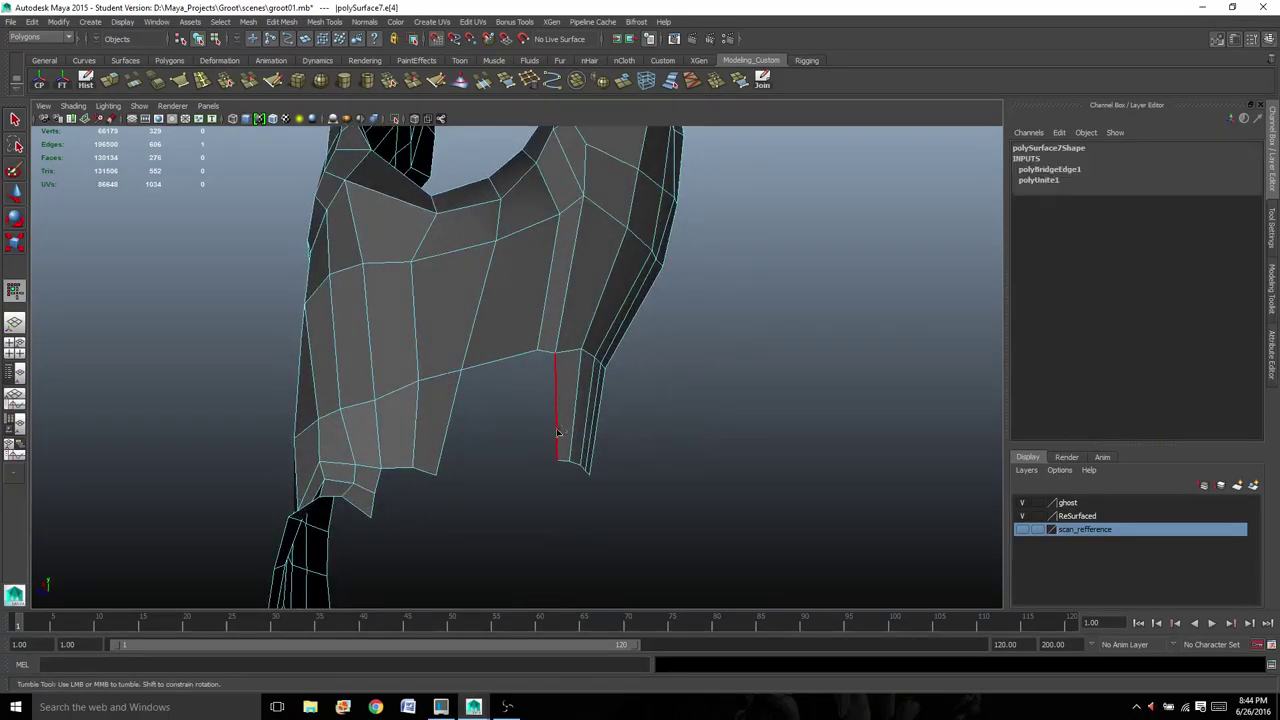
alt+drag(565, 404, 538, 440)
alt+drag(500, 365, 510, 389)
scroll(547, 368, up, 3)
scroll(555, 385, down, 3)
alt+right_drag(510, 390, 510, 390)
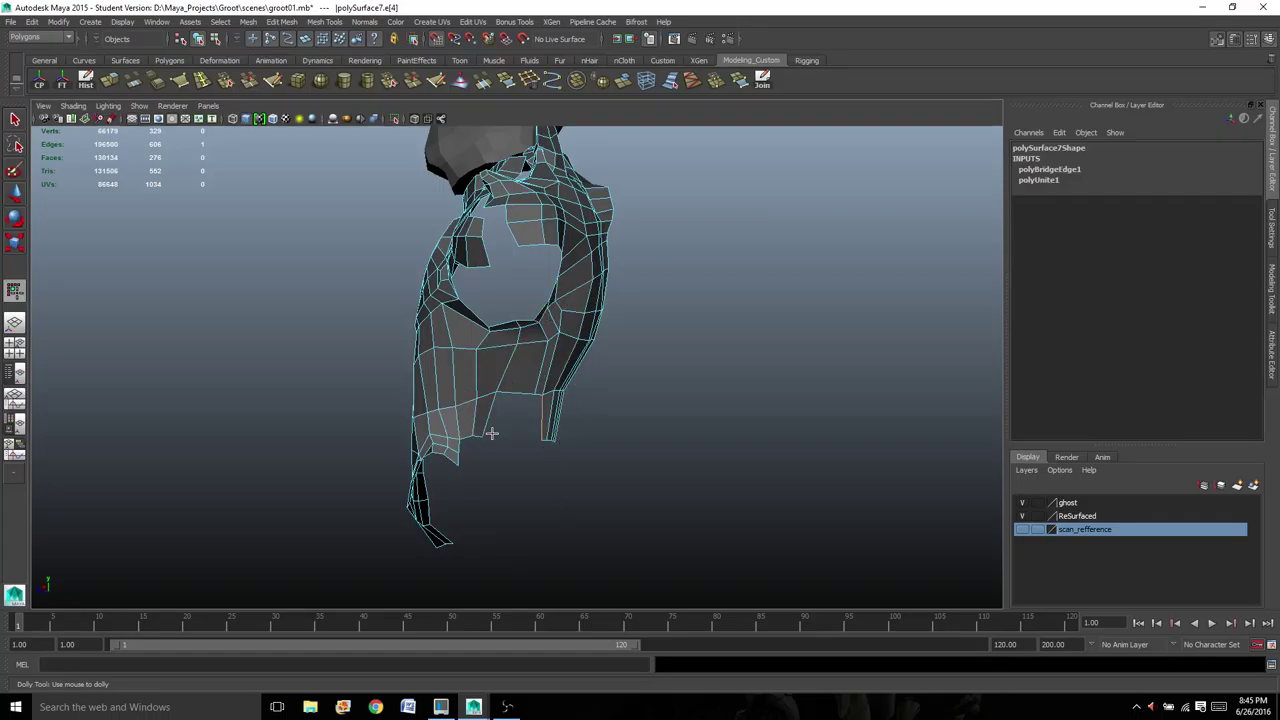
alt+drag(598, 397, 542, 368)
- Undo the side bridge and the Combine so the back piece is a separate, selected mesh
key(ctrl+z)
key(ctrl+z)
key(ctrl+z)
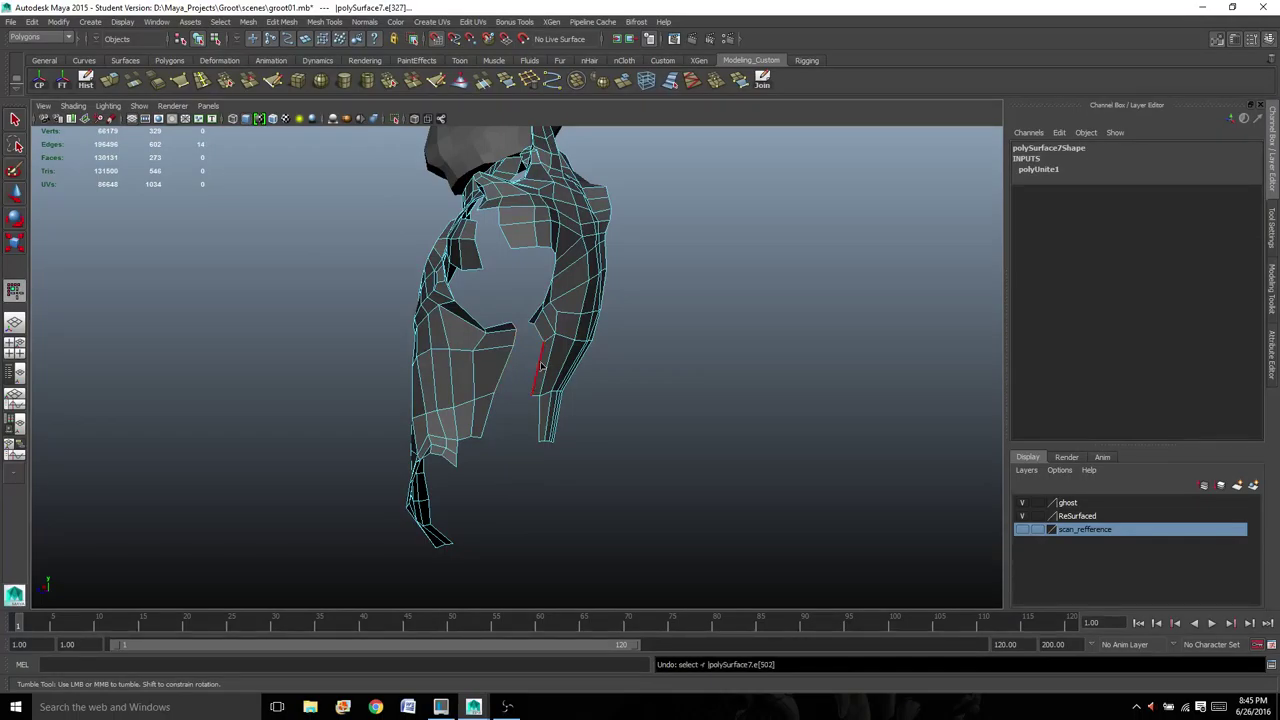
key(ctrl+z)
key(ctrl+z)
key(ctrl+z)
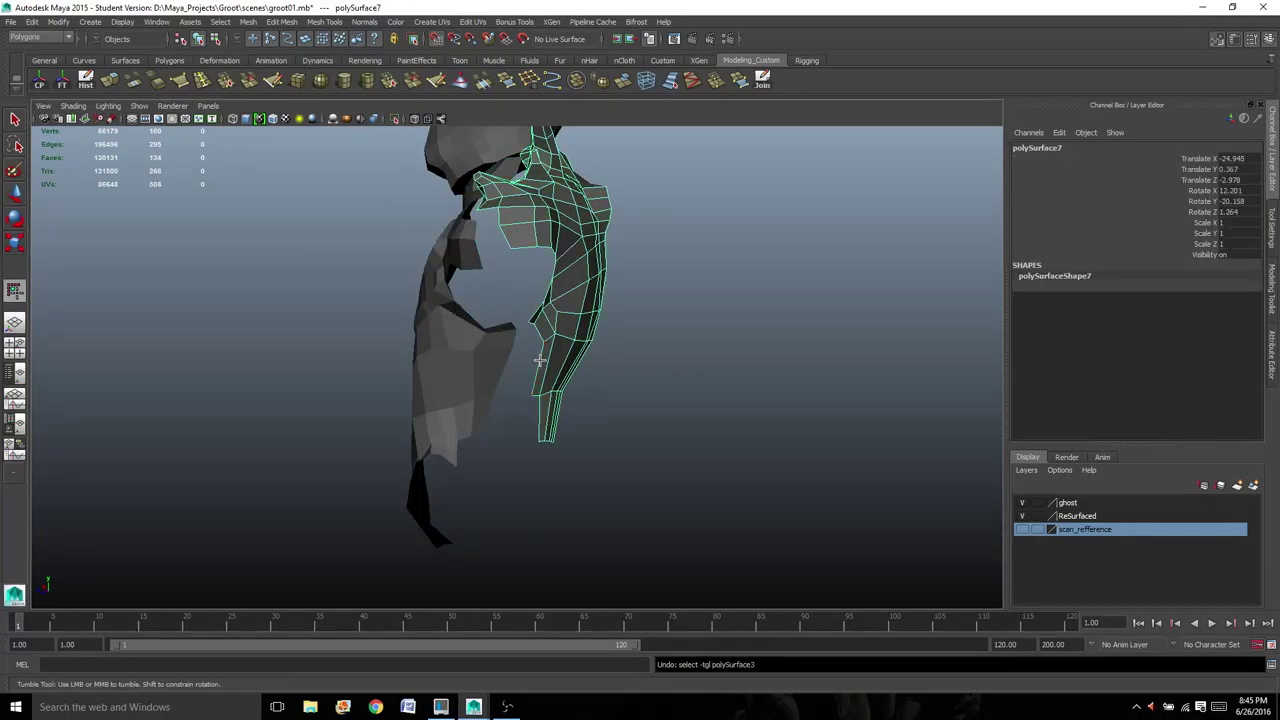
- Rotate the back piece to X 2.911, Y -19.722, Z 4.439 and move it closer to the torso at Translate Y -0.122, Z -1.866
key(e)
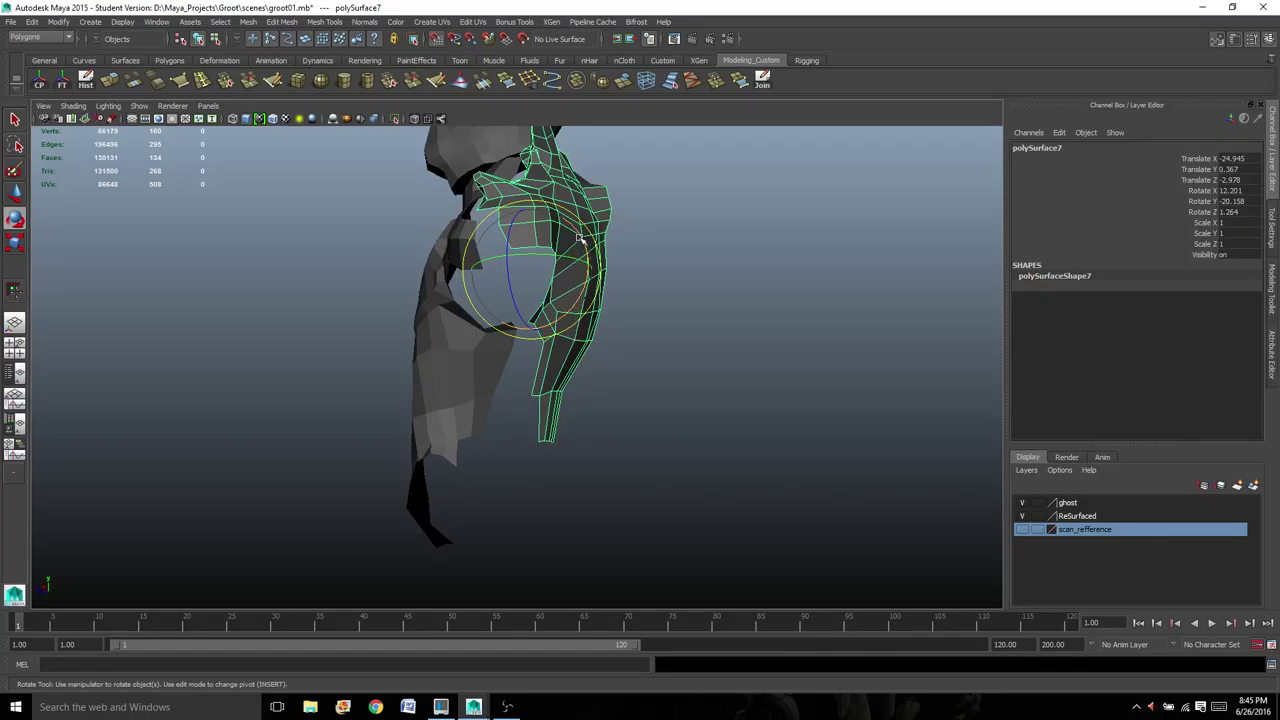
drag(580, 238, 585, 247)
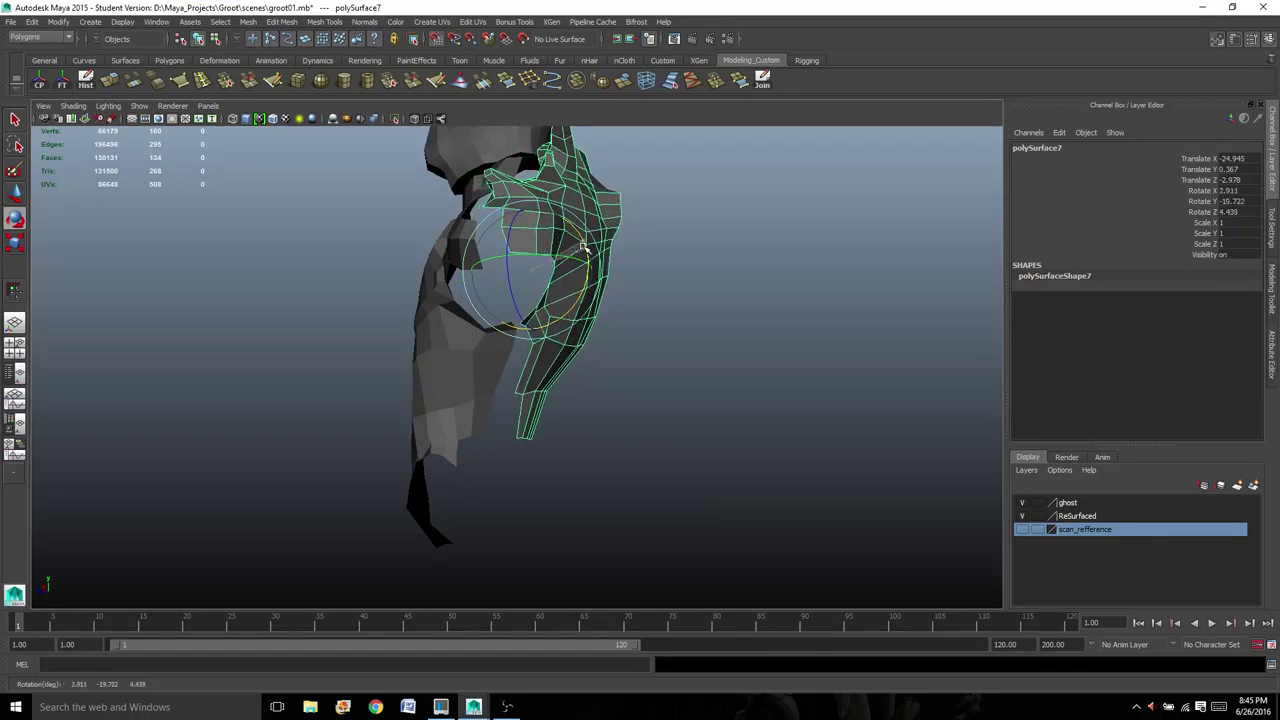
key(w)
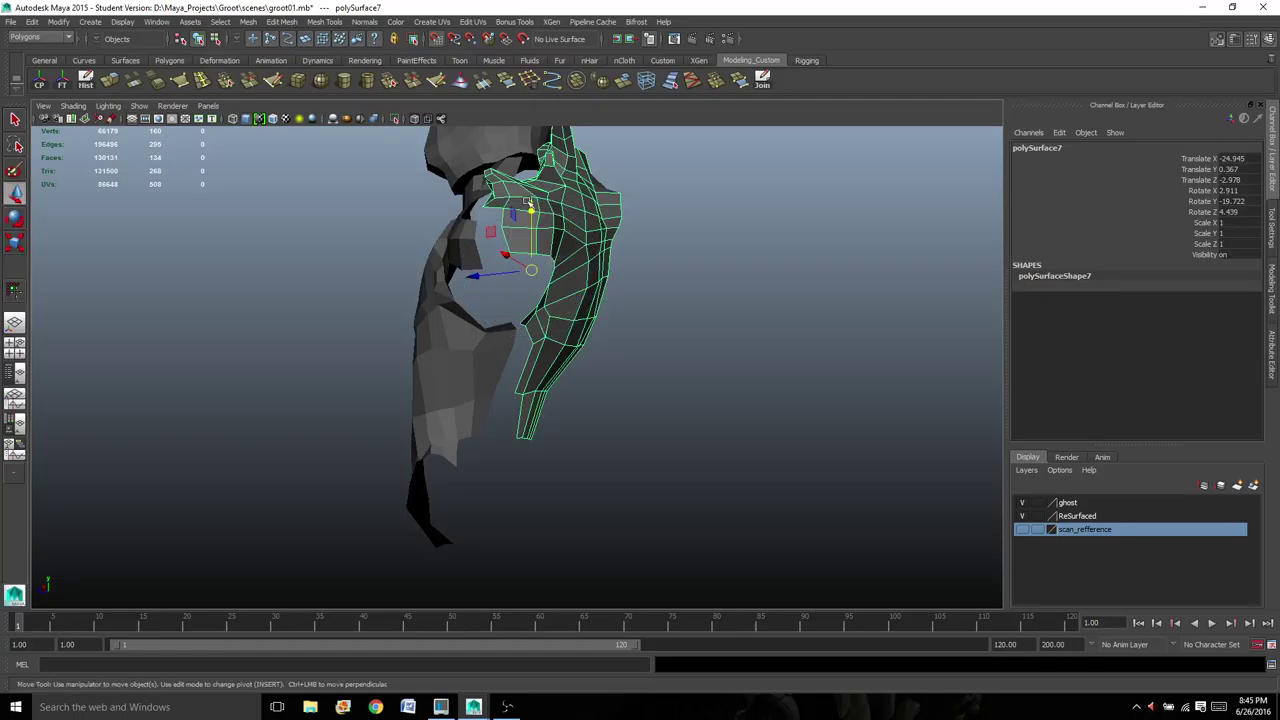
alt+drag(531, 270, 565, 322)
alt+drag(444, 313, 565, 413)
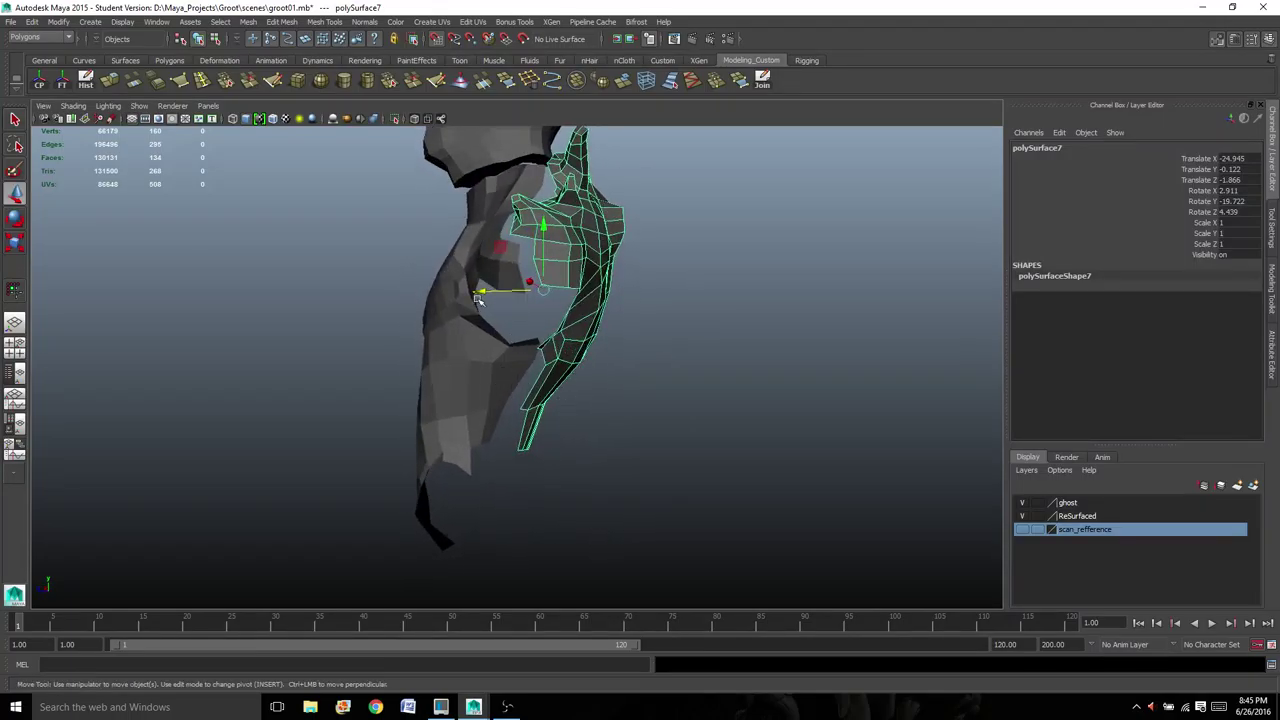
drag(477, 298, 560, 346)
- Combine the repositioned spiked back piece and the torso into a single mesh
click(551, 348)
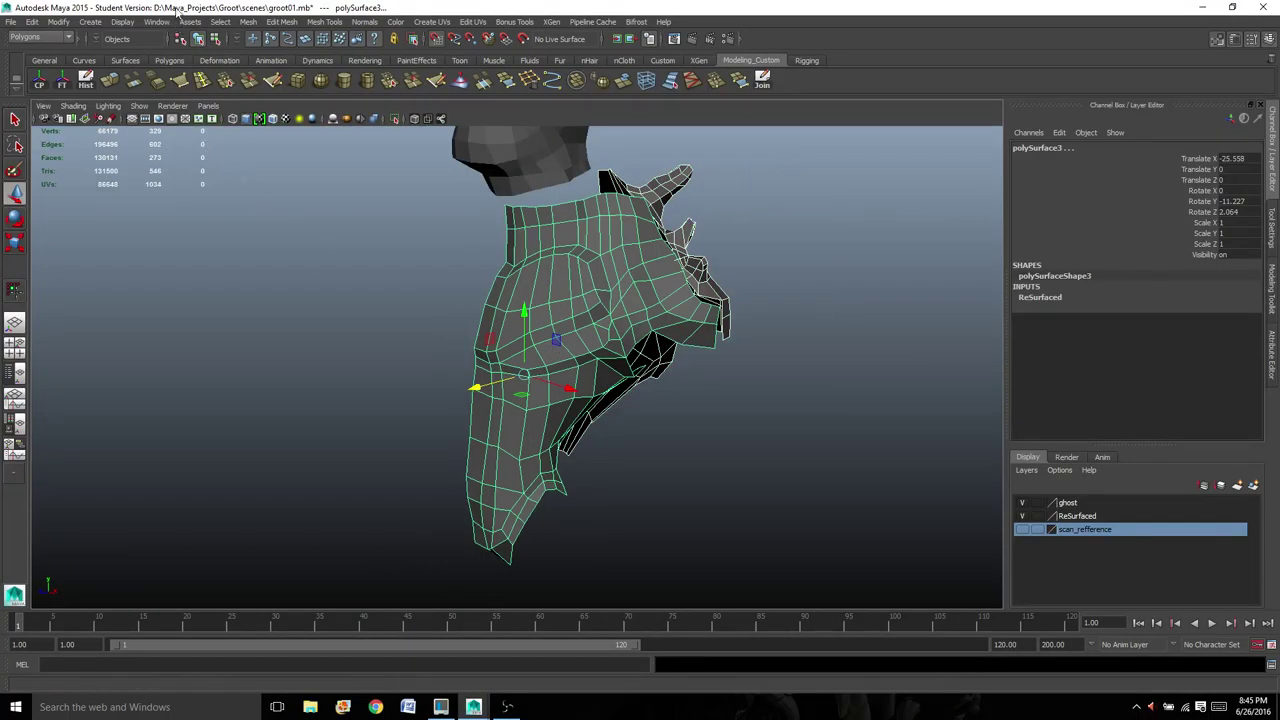
click(249, 21)
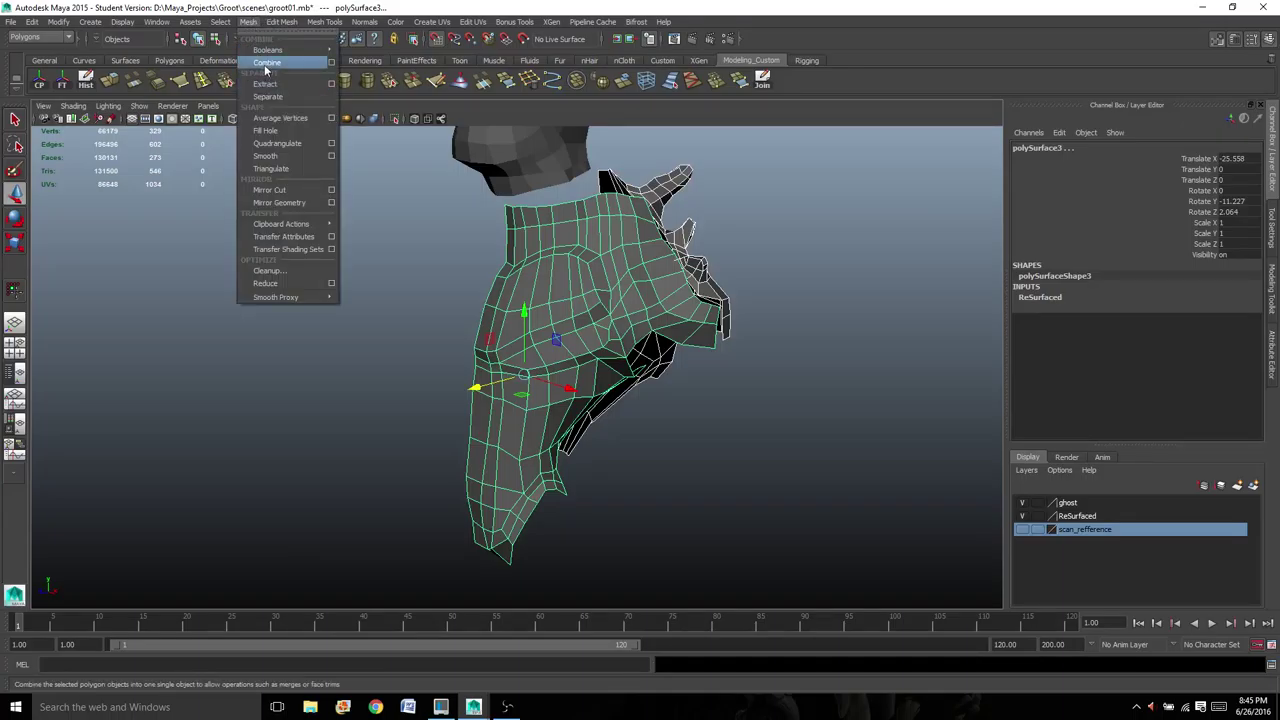
click(265, 63)
- Examine the combined torso around the arm opening, the side gap and the neck from several angles
alt+drag(654, 402, 518, 368)
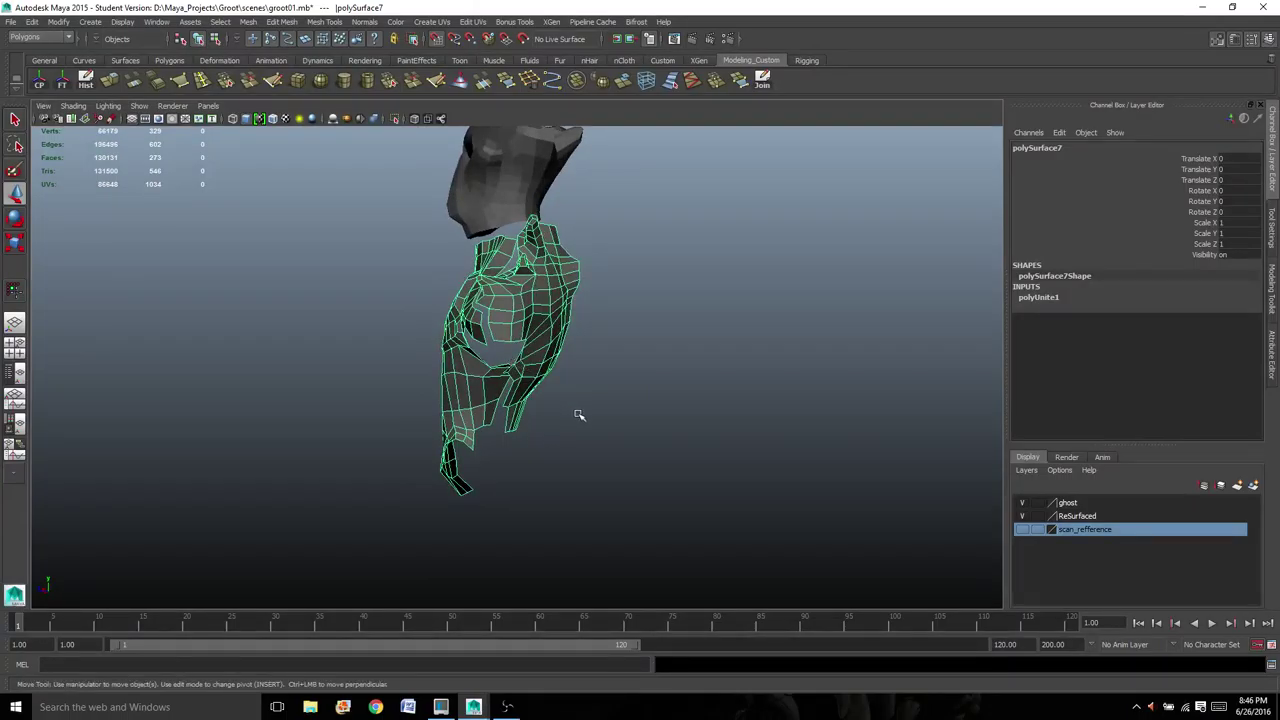
alt+drag(578, 414, 531, 405)
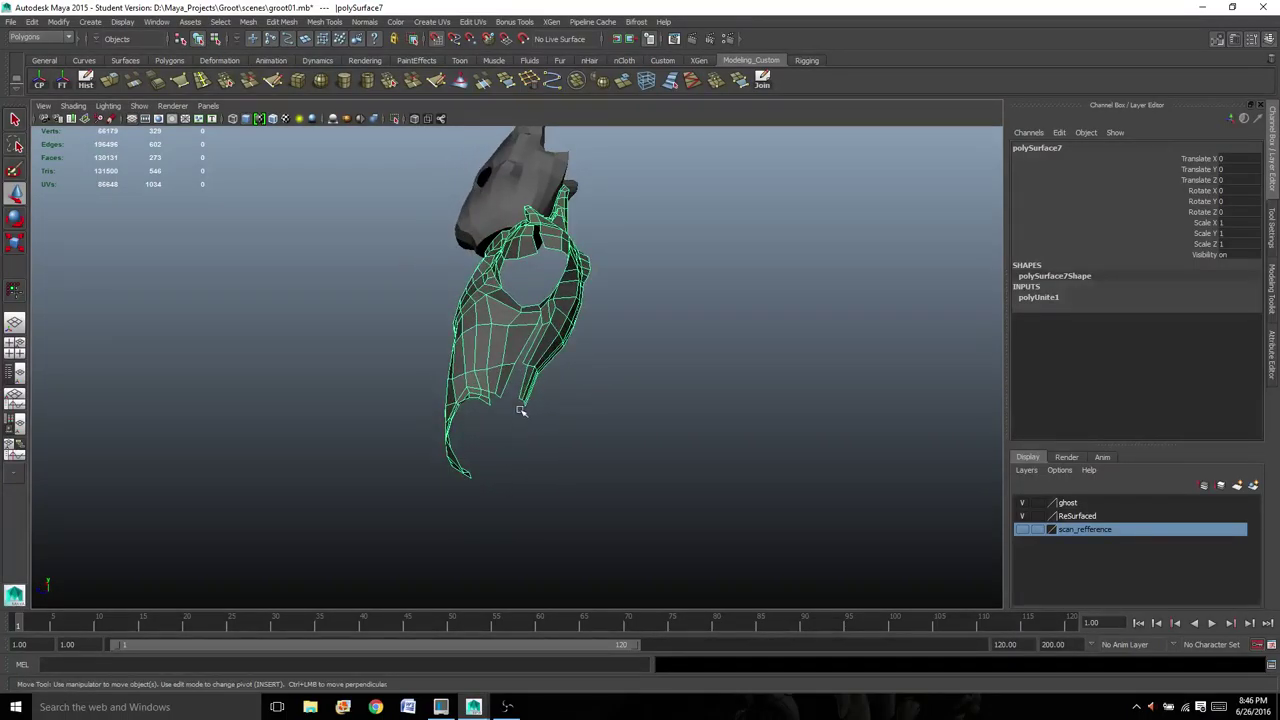
scroll(520, 410, up, 3)
alt+drag(400, 338, 471, 377)
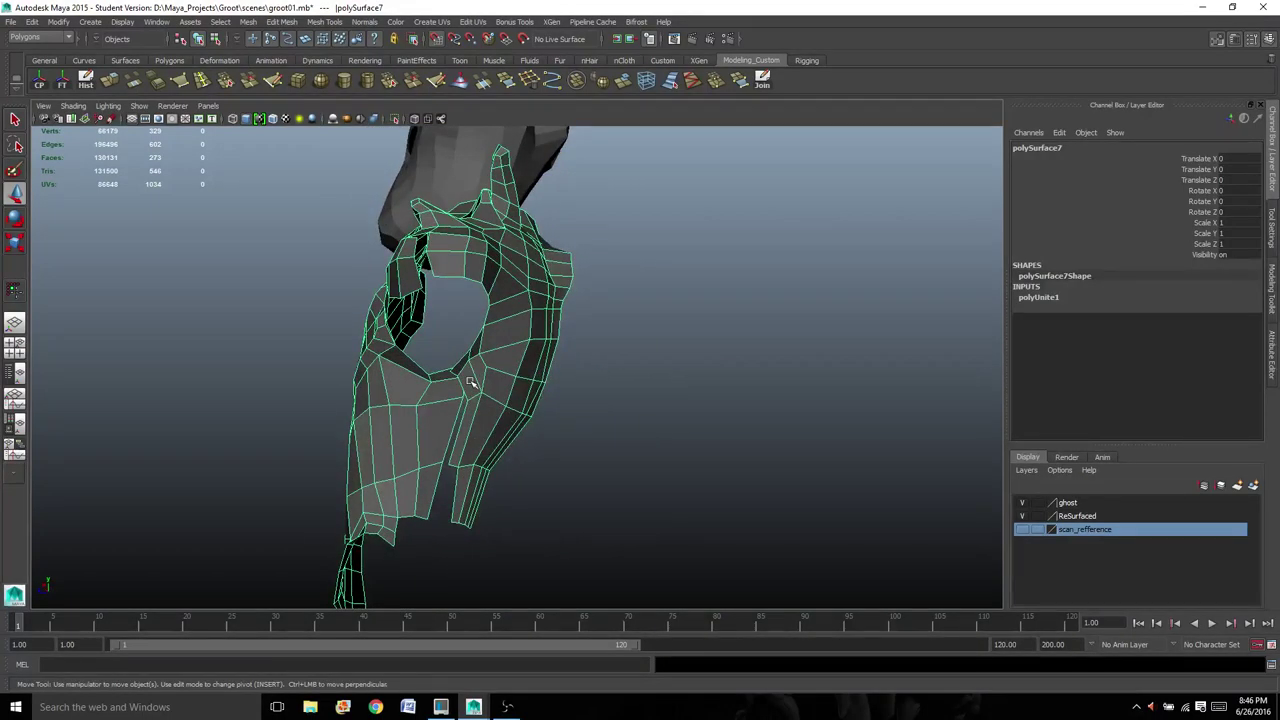
alt+drag(549, 428, 596, 405)
scroll(574, 434, up, 3)
scroll(614, 438, down, 5)
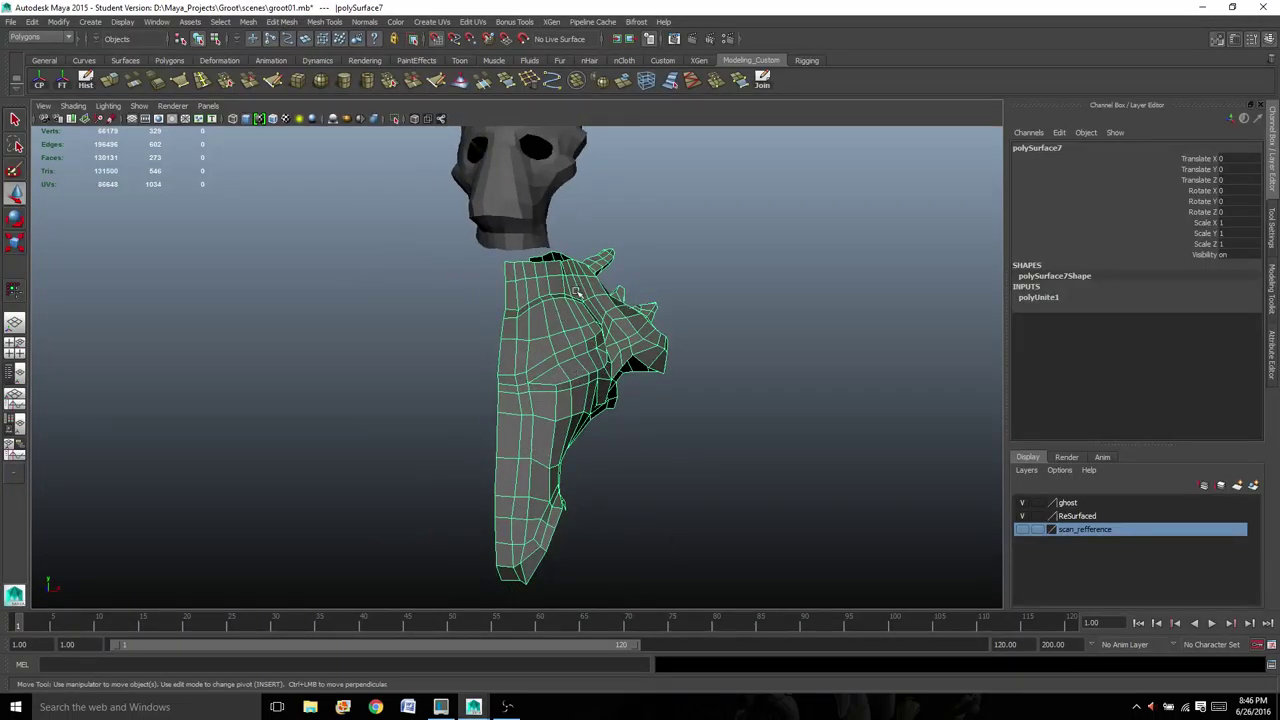
alt+drag(577, 291, 487, 318)
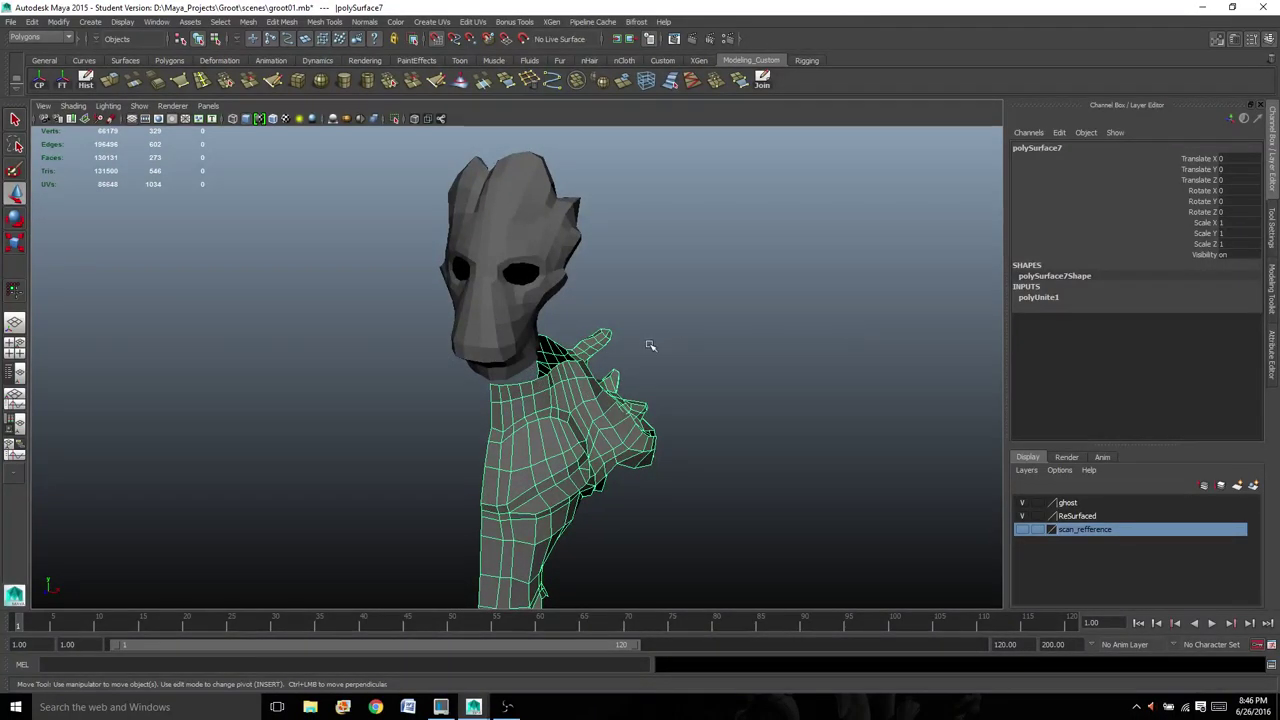
- Save the scene under its existing file name groot01.mb, accepting the student version notice
click(20, 36)
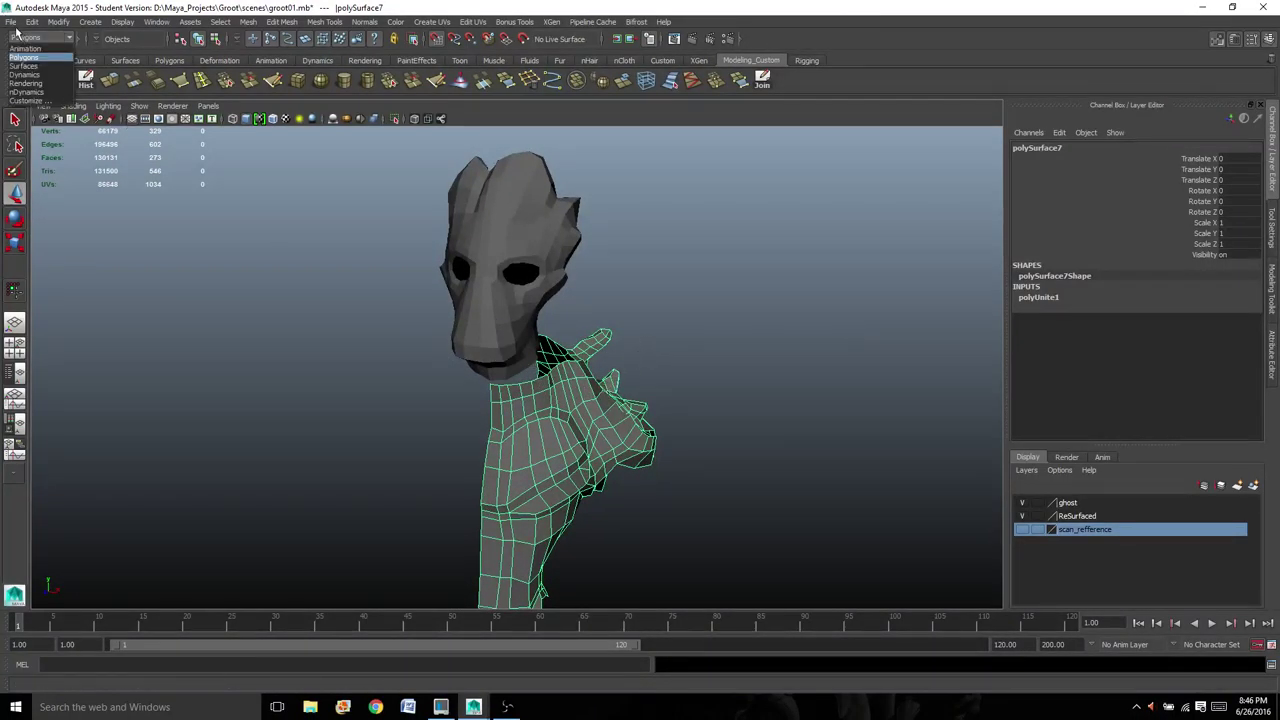
click(10, 21)
click(40, 66)
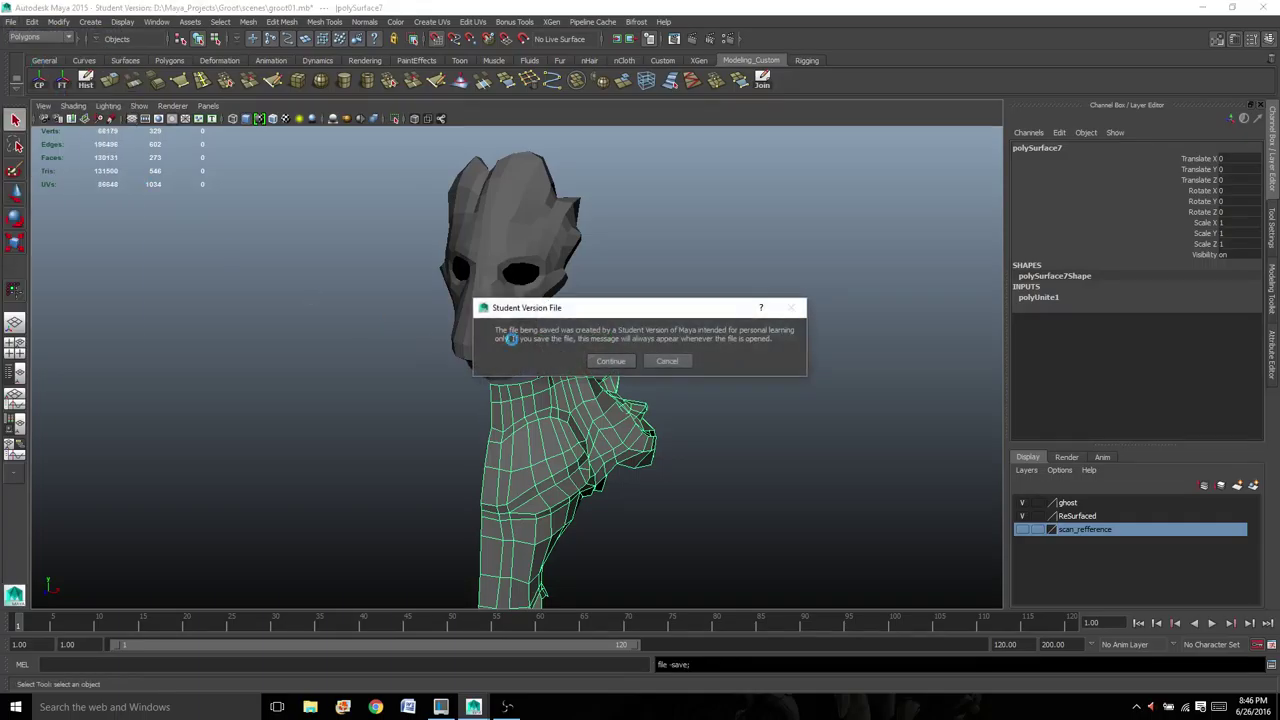
key(w)
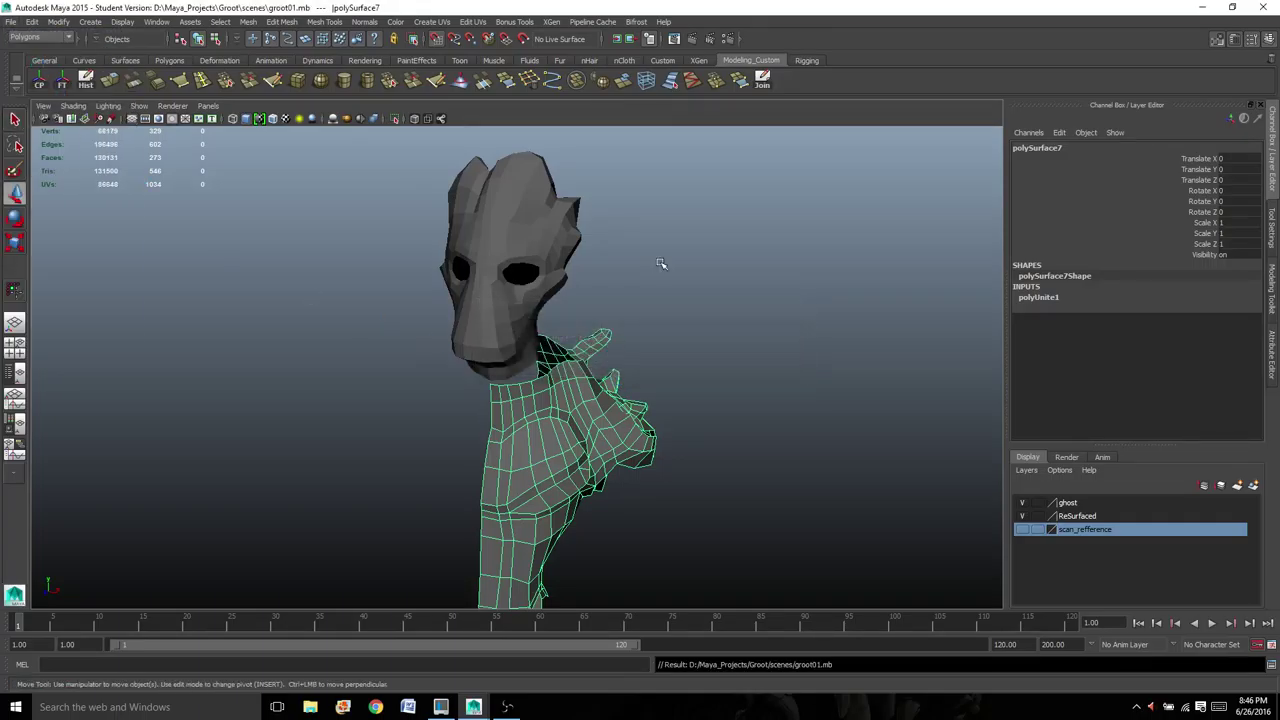
mouse_move(745, 370)
alt+mouse_down()
mouse_move(674, 354)
mouse_move(722, 376)
alt+mouse_up()
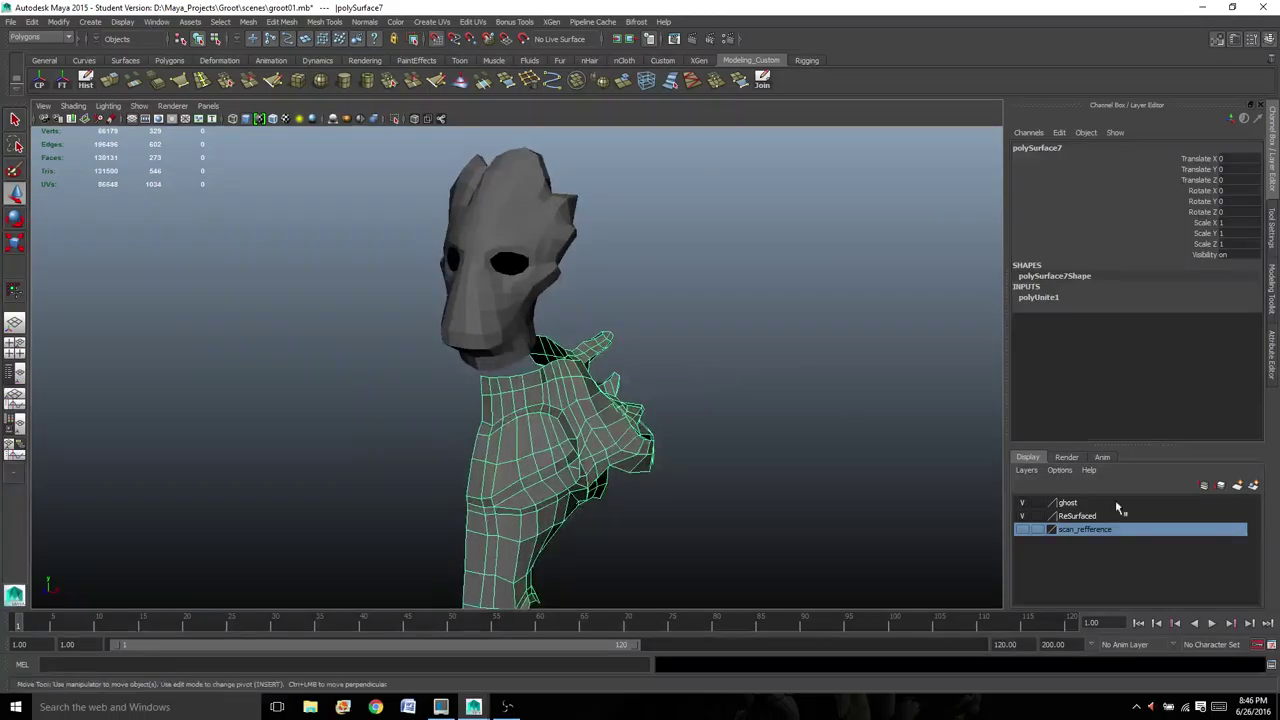